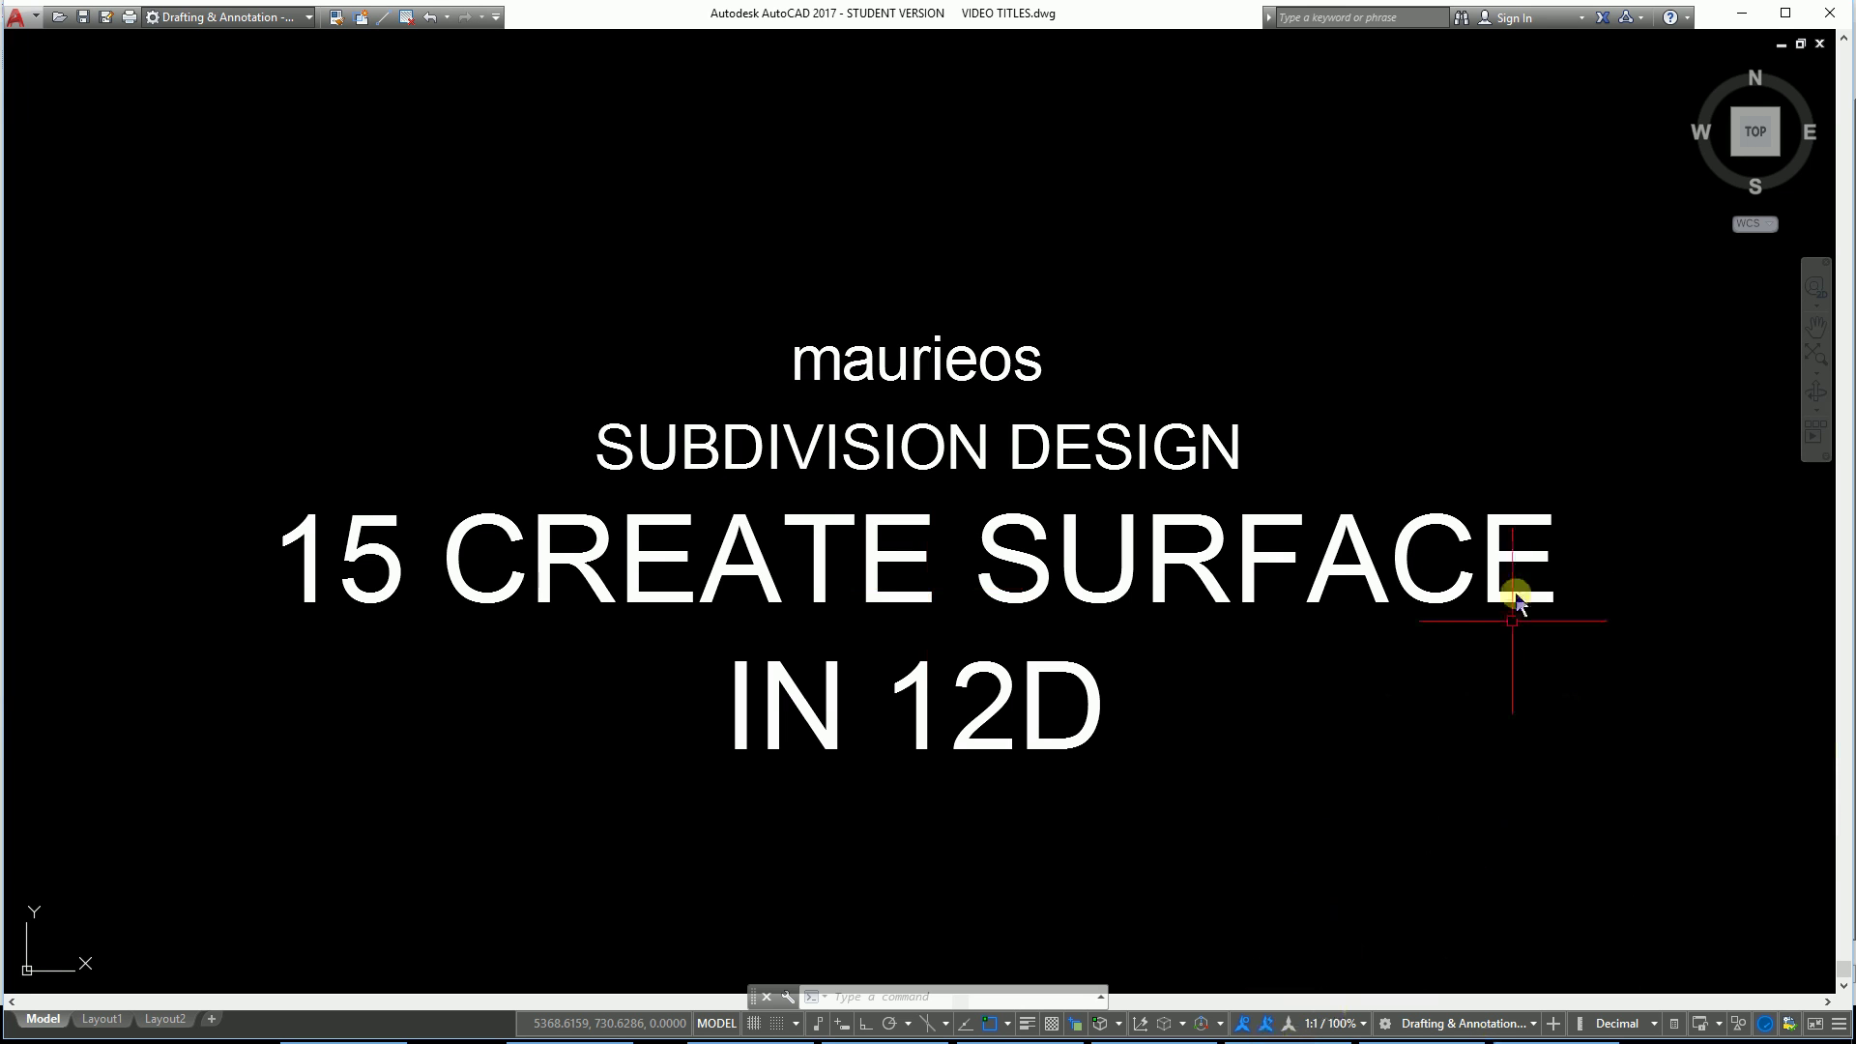
Step: Switch to the 12d Model project and review the list of models that can be removed from plan view 2
{"action": "left_click", "coordinate": [1740, 18]}
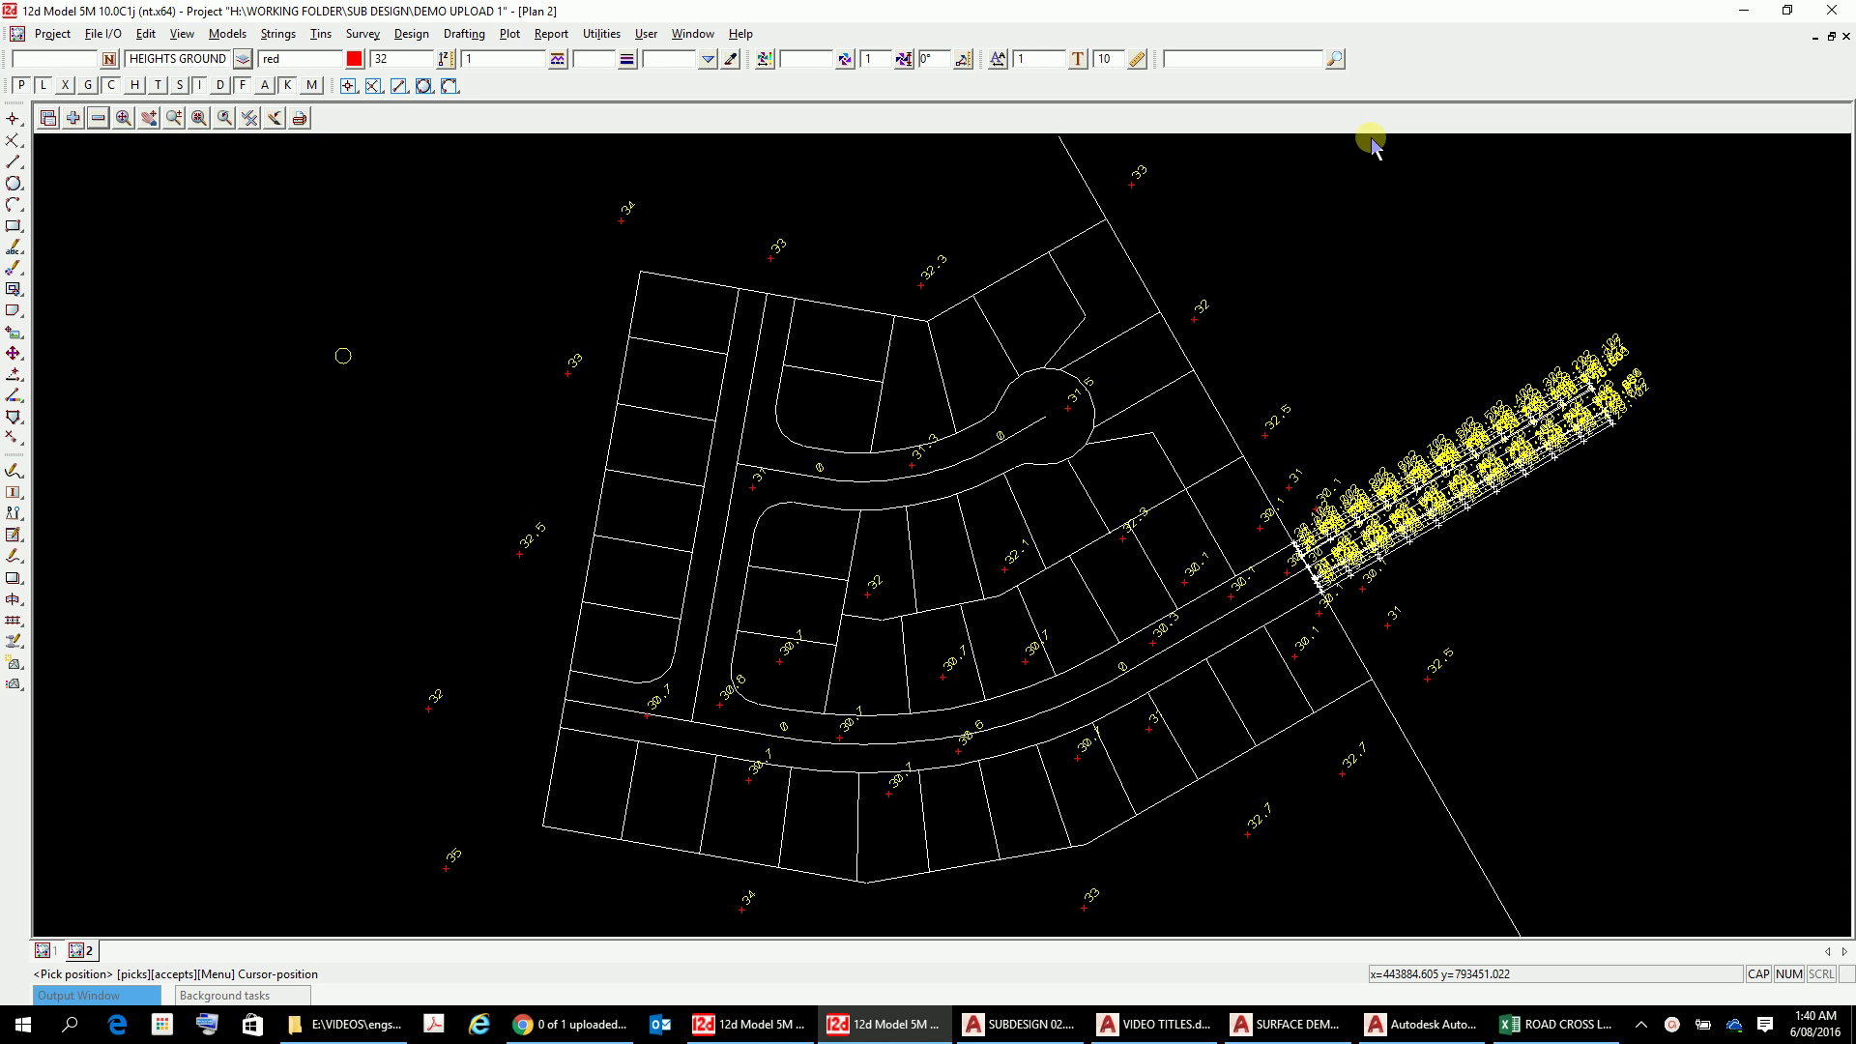
{"action": "left_click", "coordinate": [101, 122]}
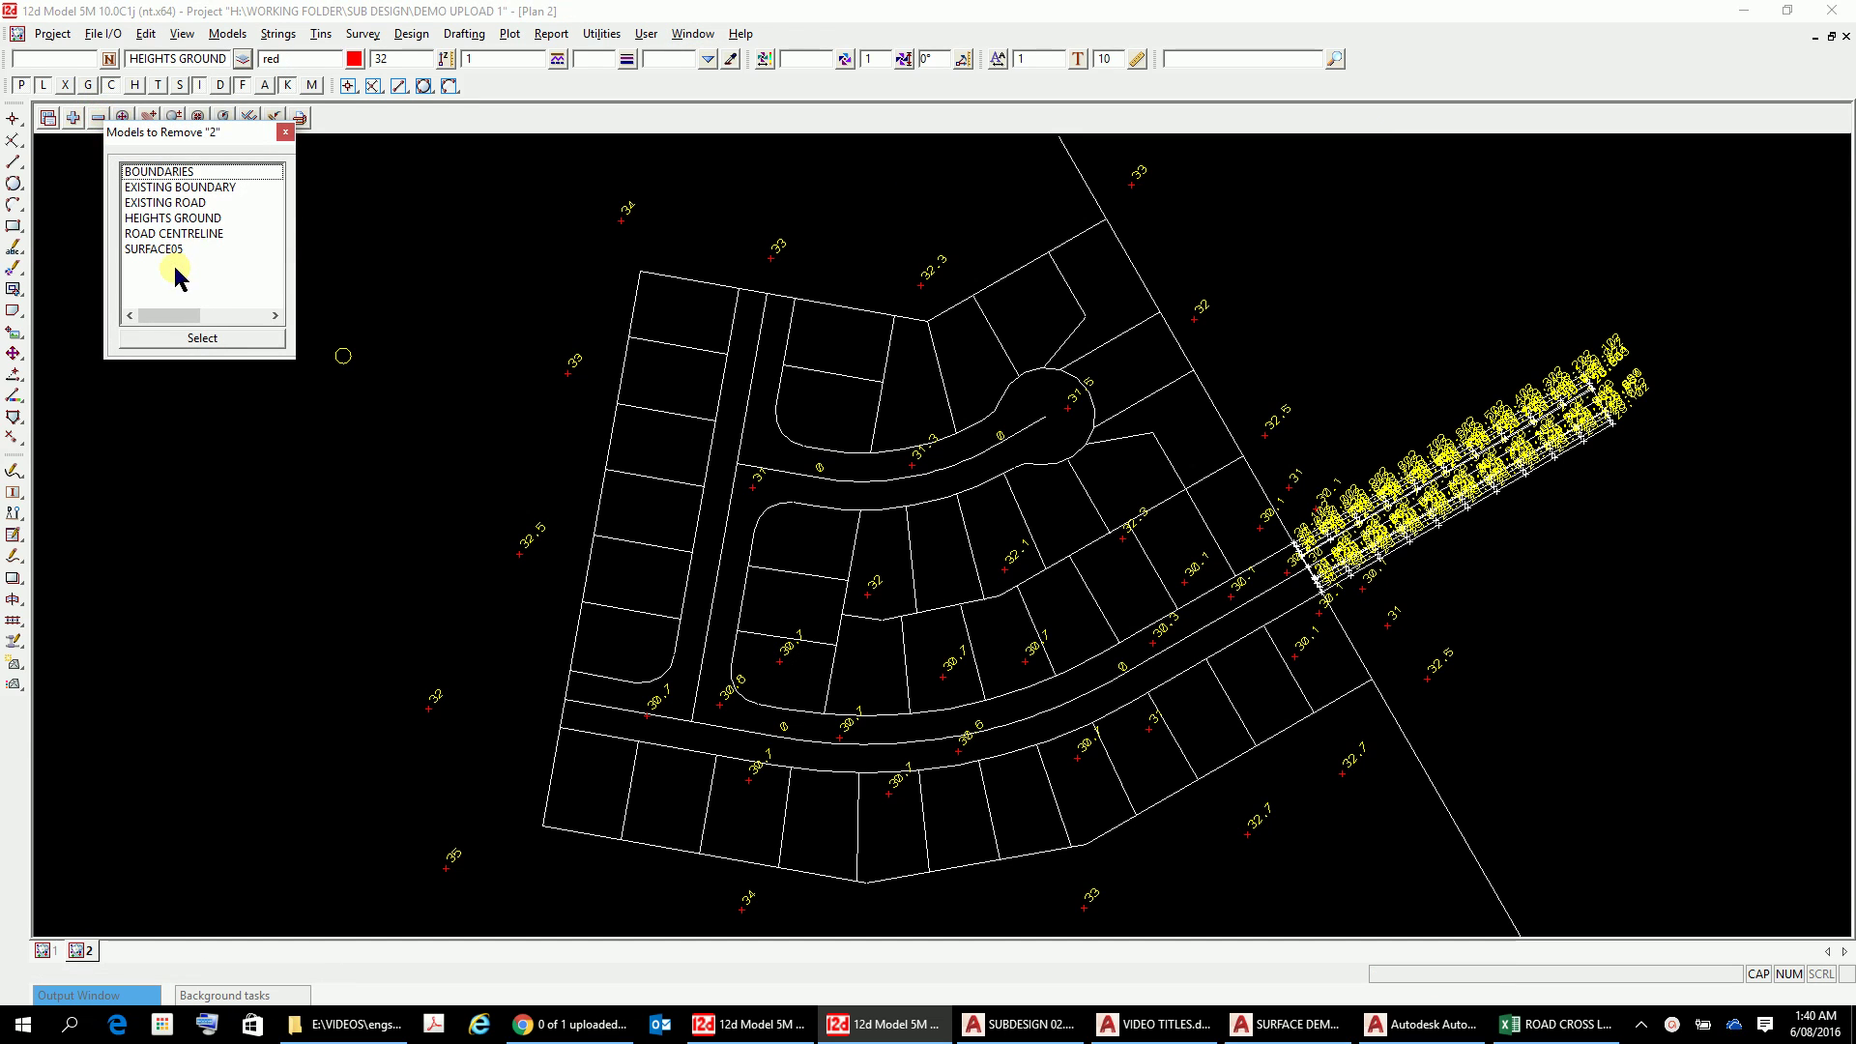
{"action": "right_click", "coordinate": [235, 415]}
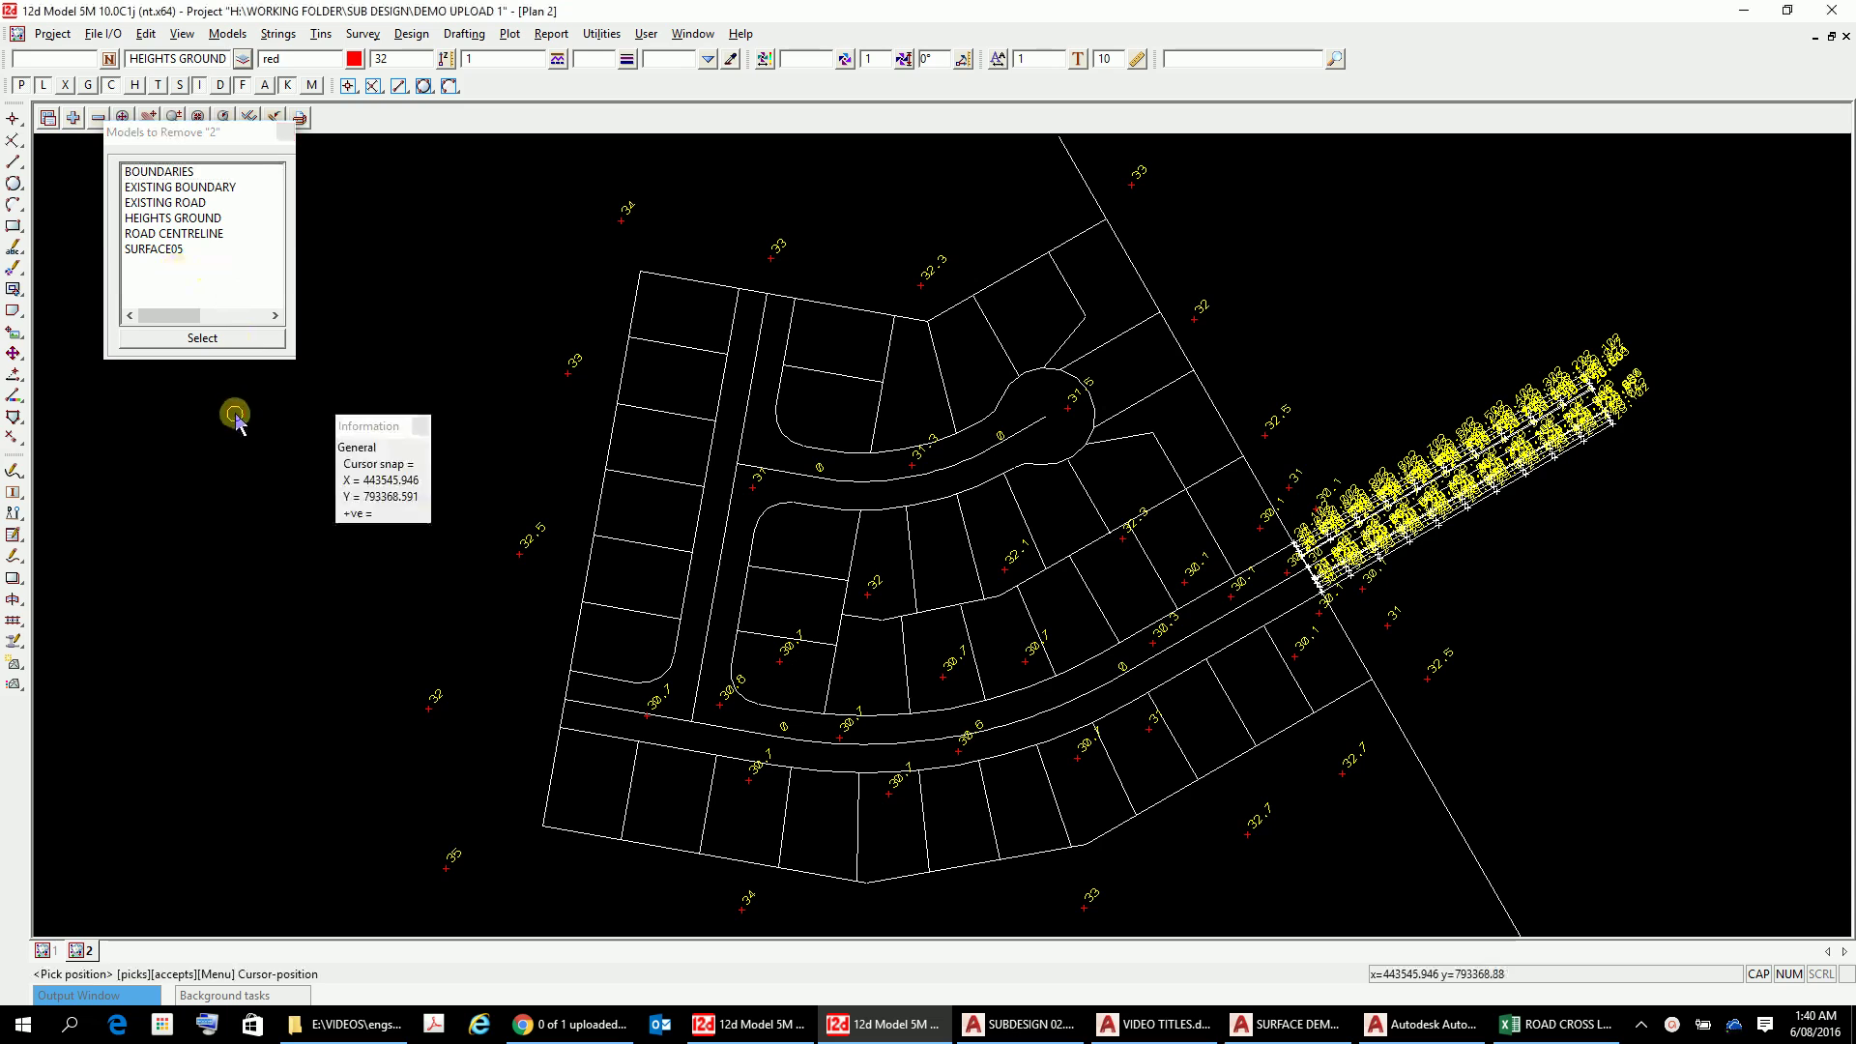
{"action": "left_click", "coordinate": [285, 132]}
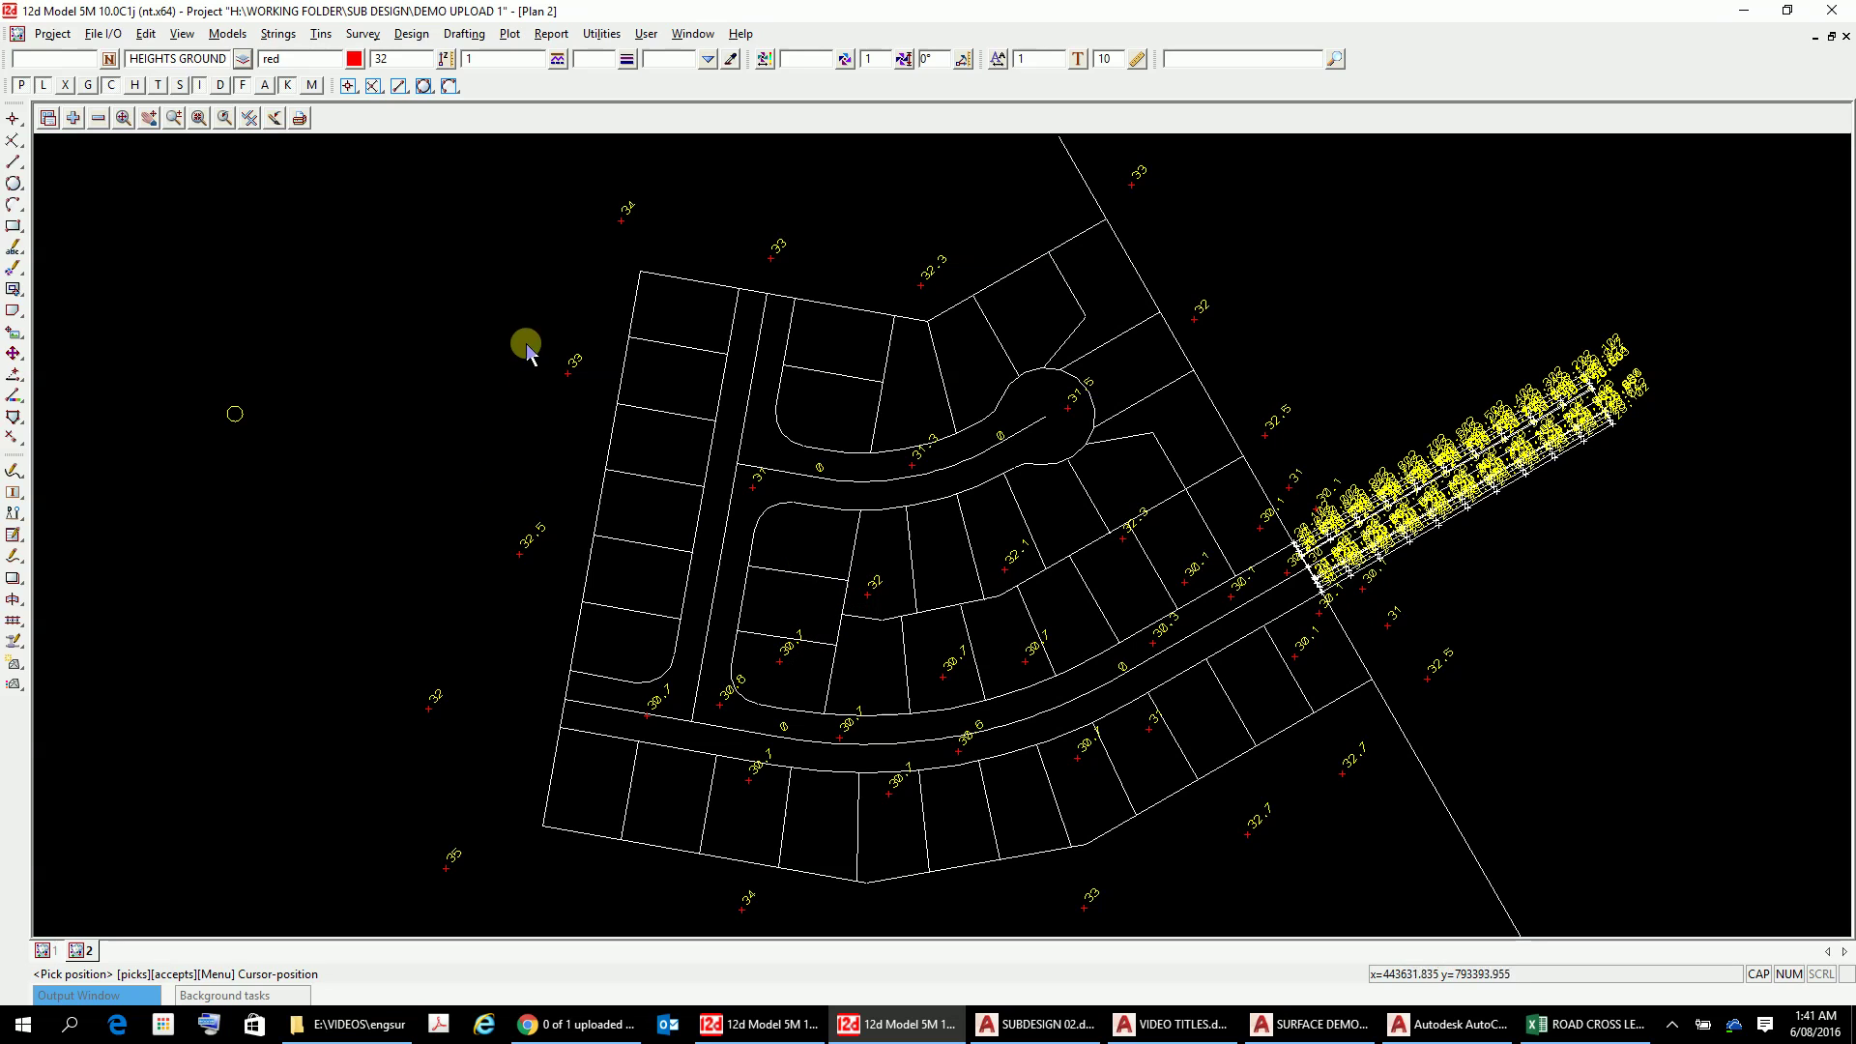
Step: Remove the ROAD CENTRELINE model from plan view 2
{"action": "left_click", "coordinate": [97, 116]}
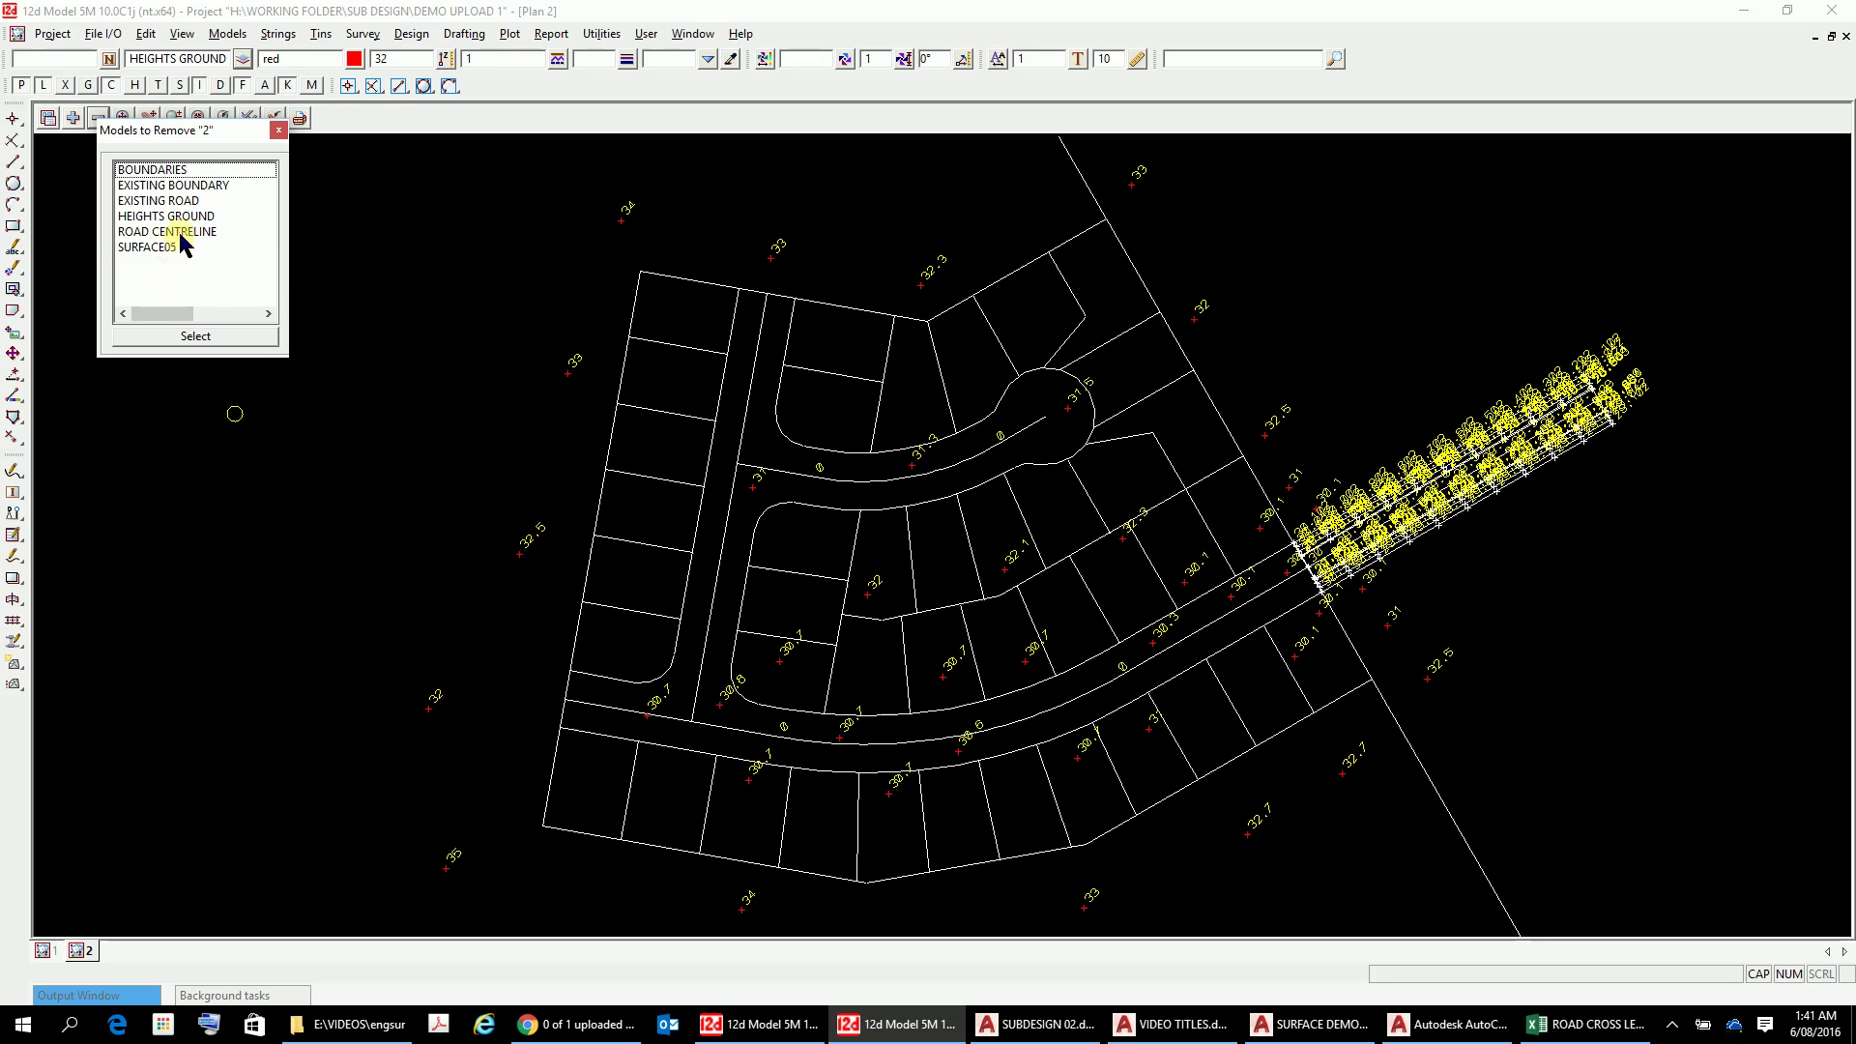
{"action": "left_click", "coordinate": [184, 232]}
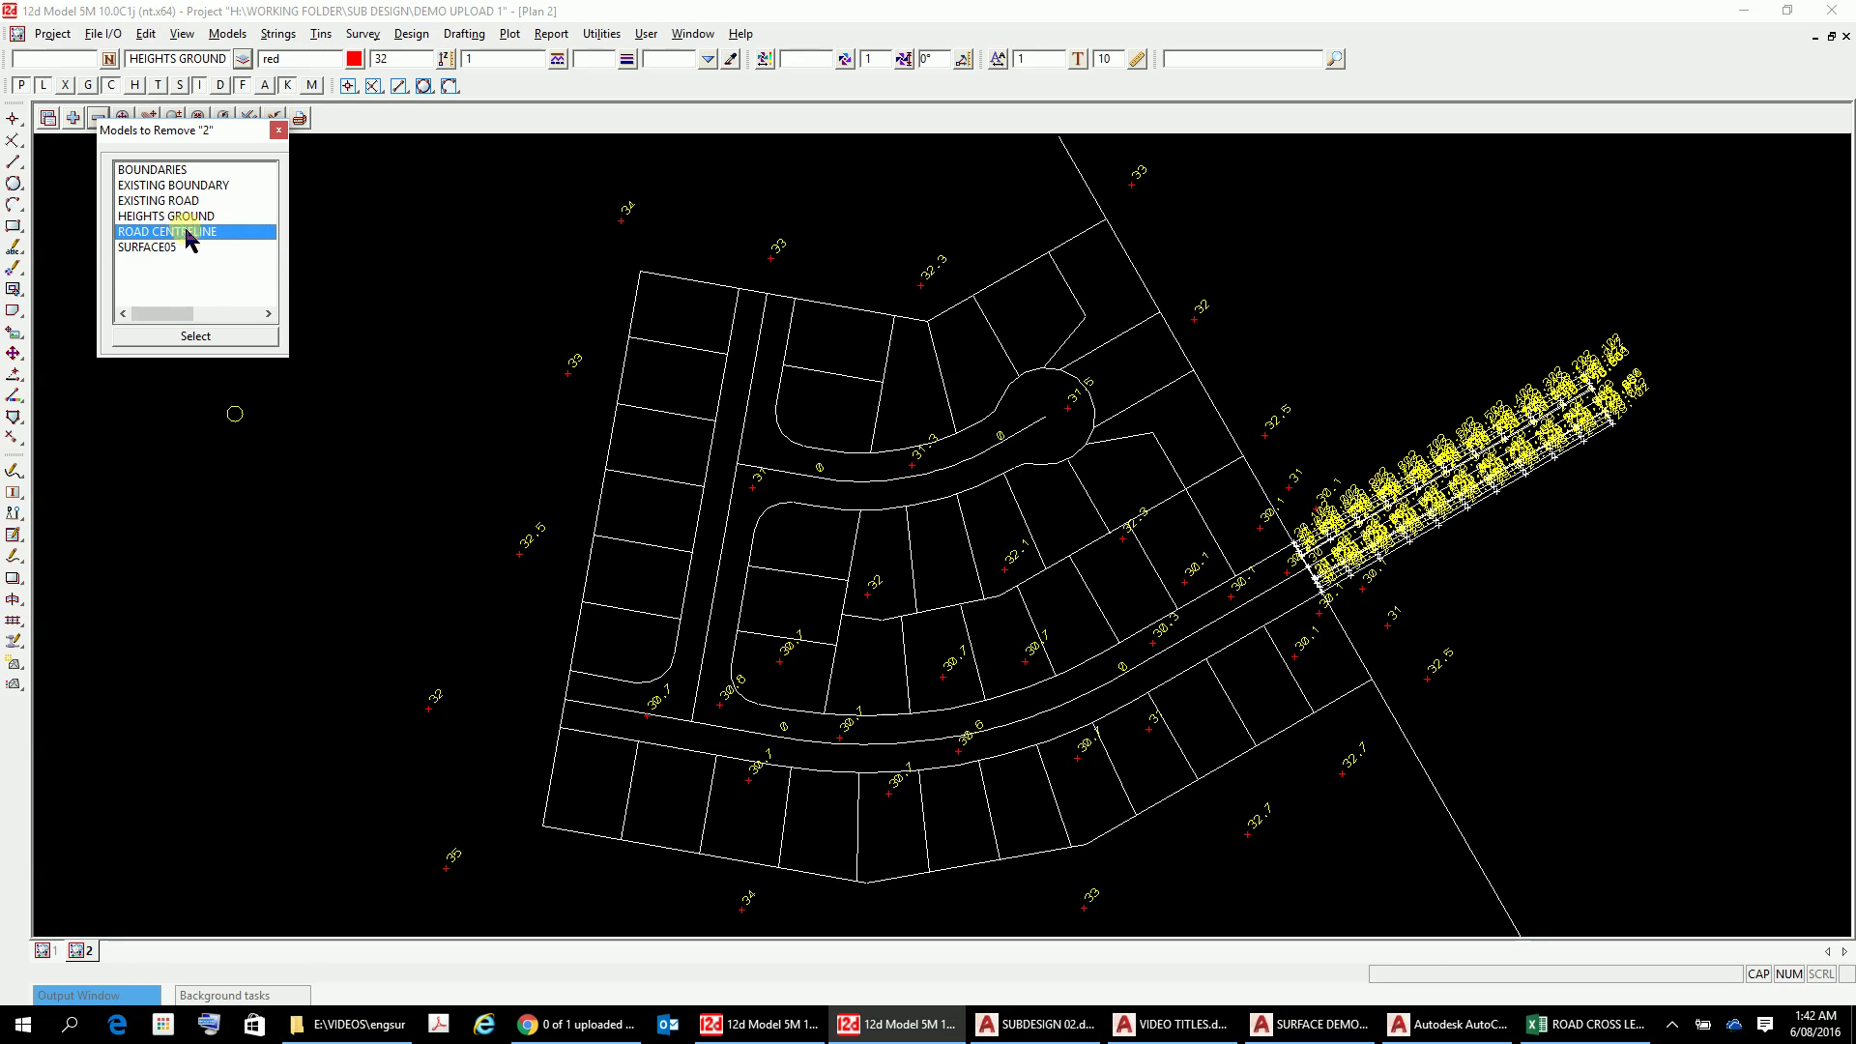
{"action": "double_click", "coordinate": [186, 237]}
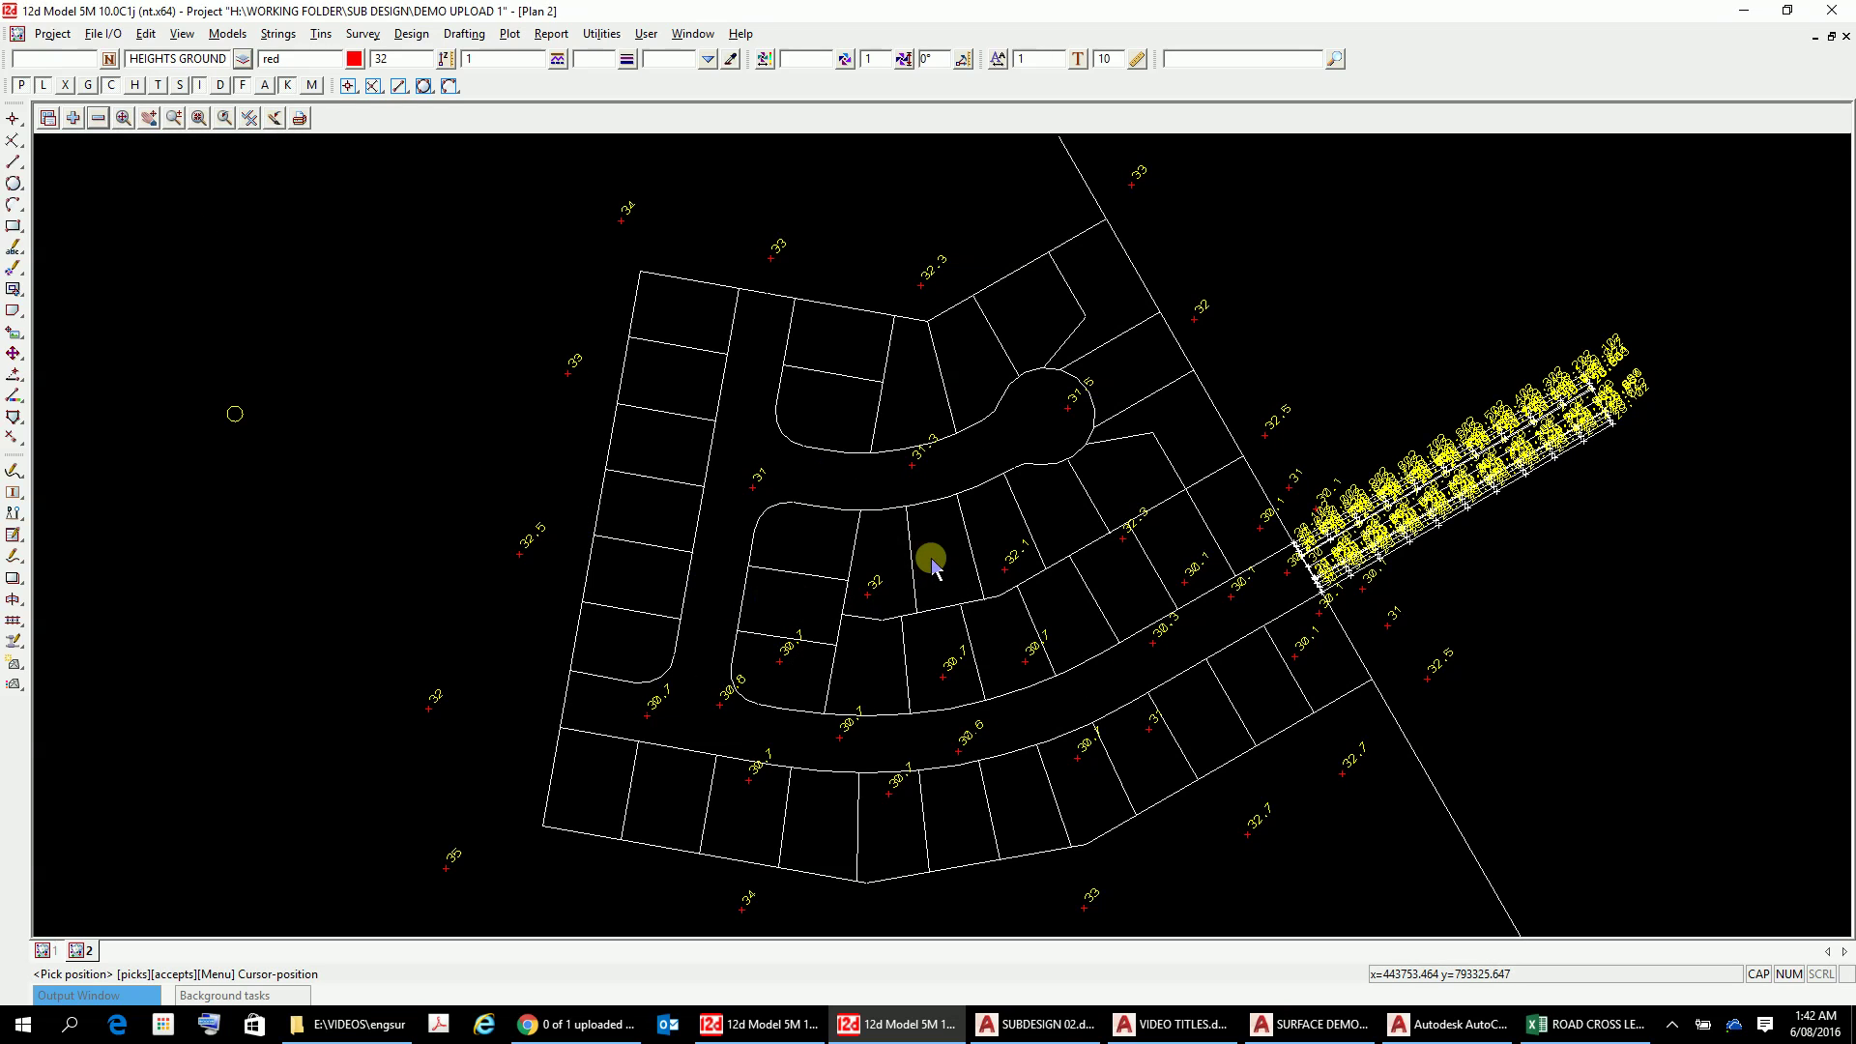
{"action": "scroll", "coordinate": [934, 562], "scroll_direction": "down", "scroll_amount": 2}
{"action": "scroll", "coordinate": [937, 570], "scroll_direction": "up", "scroll_amount": 3}
{"action": "scroll", "coordinate": [986, 584], "scroll_direction": "down", "scroll_amount": 2}
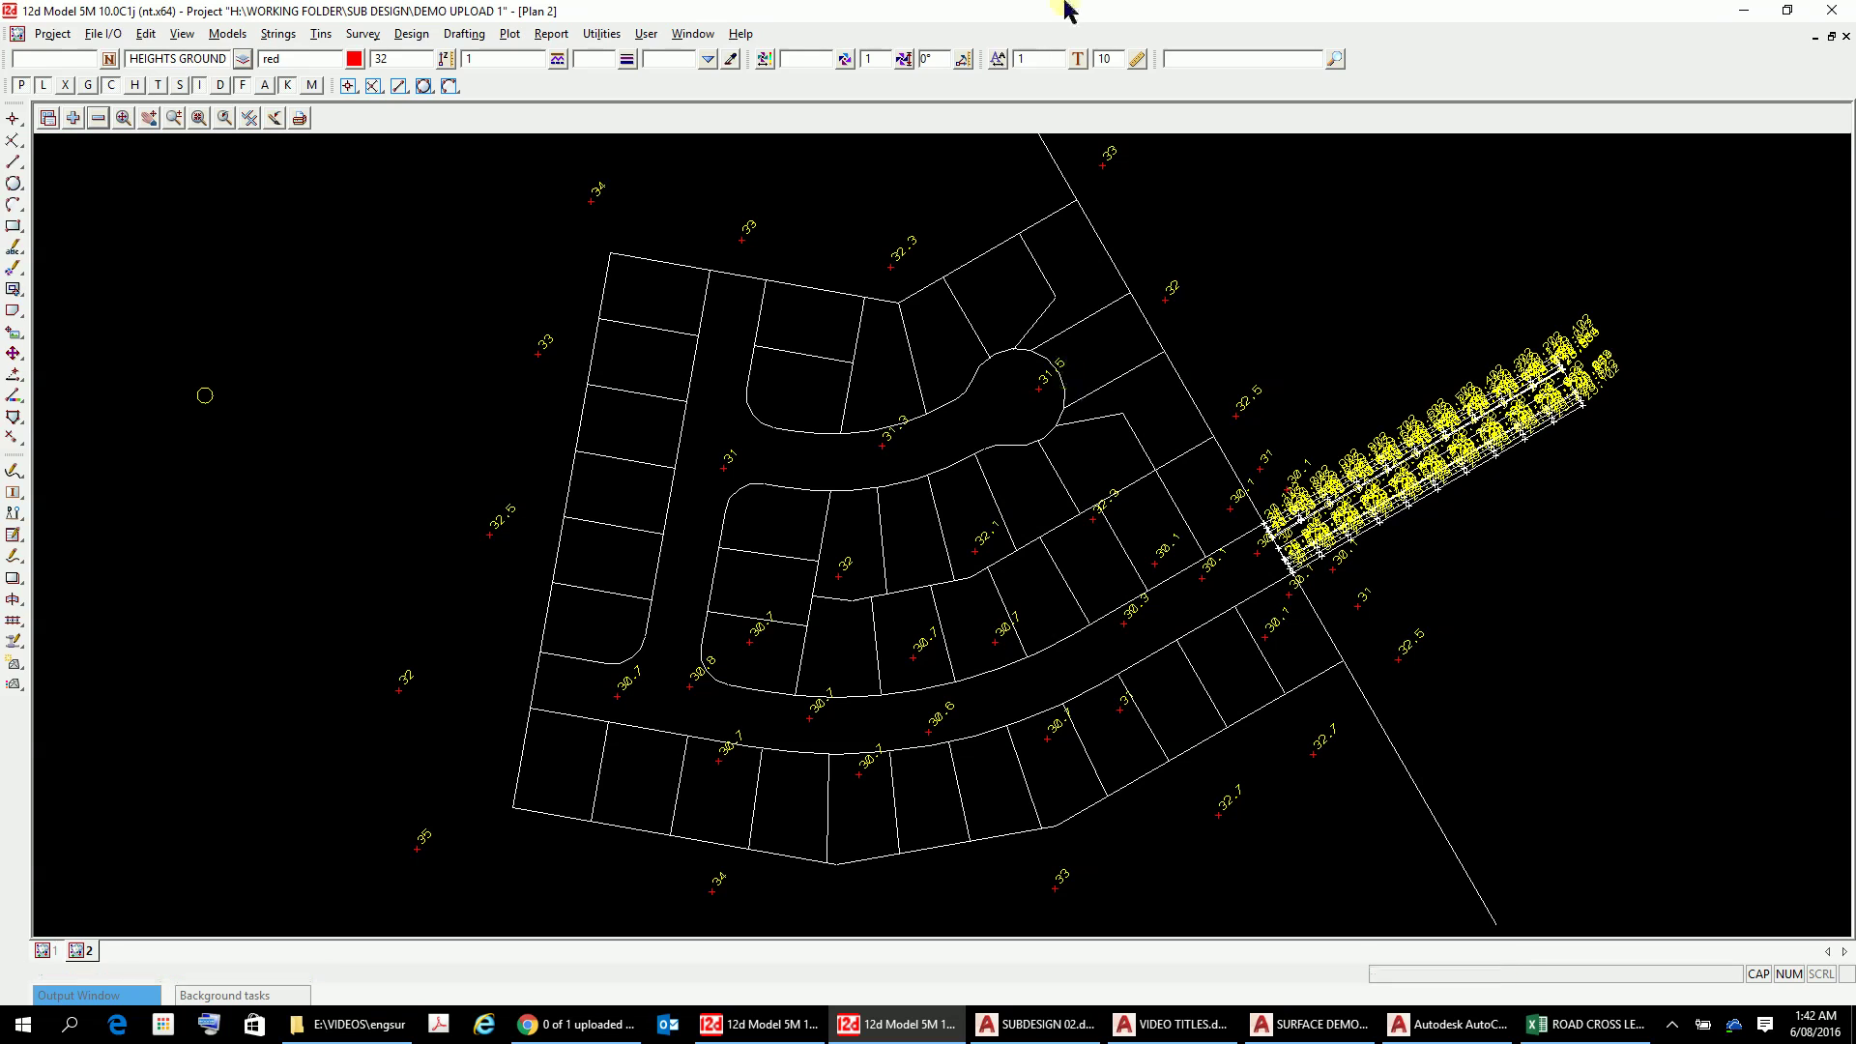
Step: Set up a data triangulation for a new green tin named GROUND, using "tin GROUND" as both its model and retriangulate function
{"action": "left_click", "coordinate": [322, 35]}
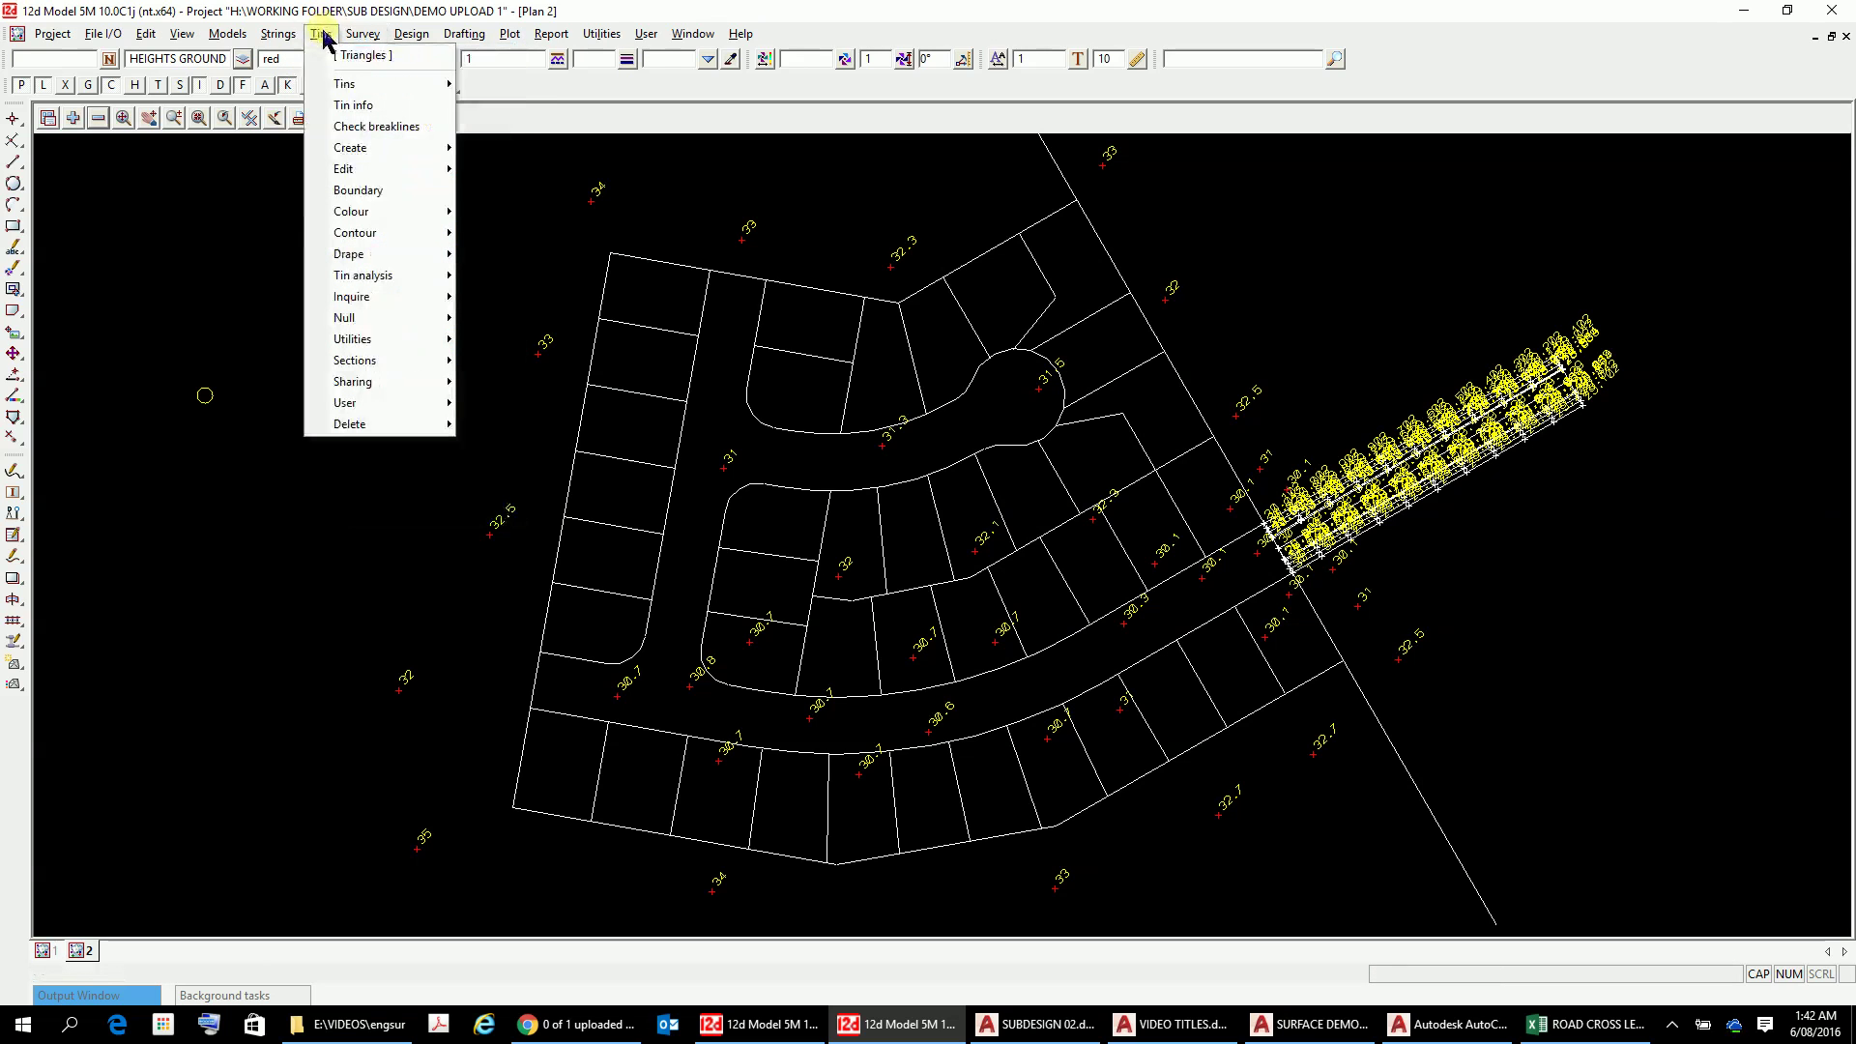
{"action": "mouse_move", "coordinate": [350, 158]}
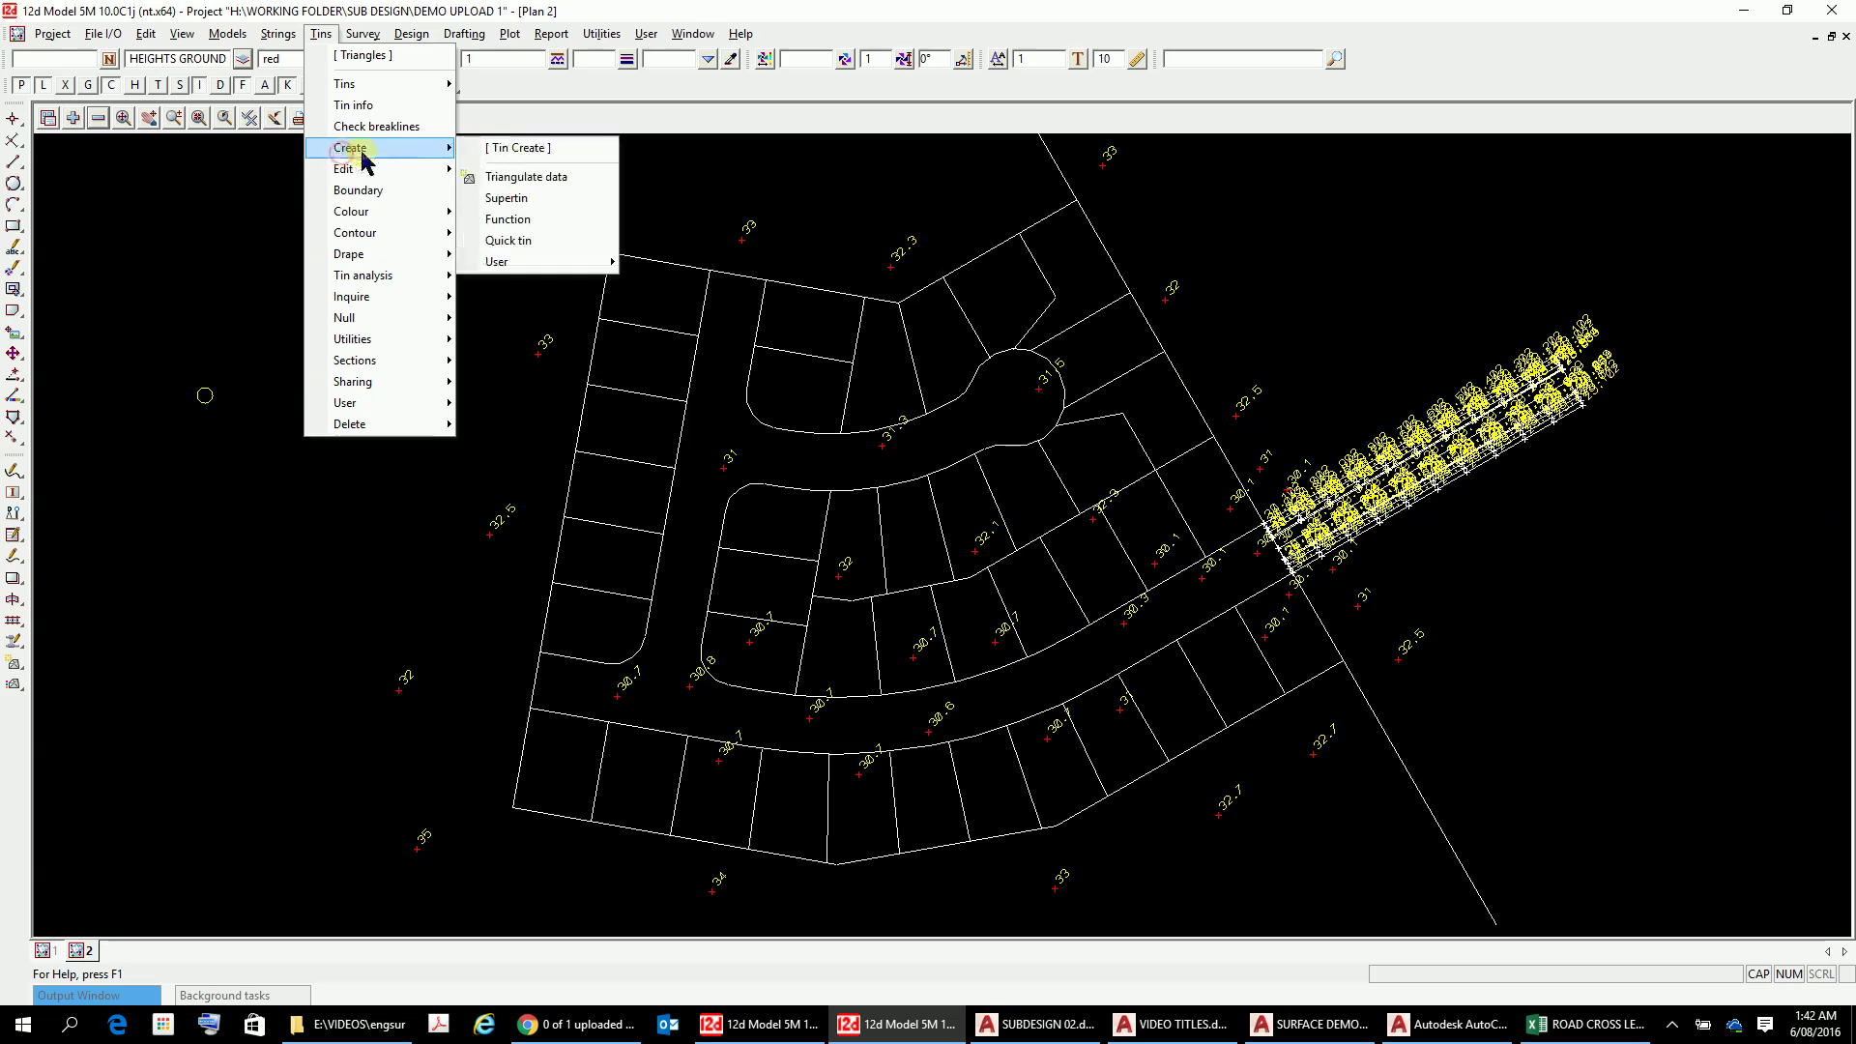
{"action": "left_click", "coordinate": [526, 178]}
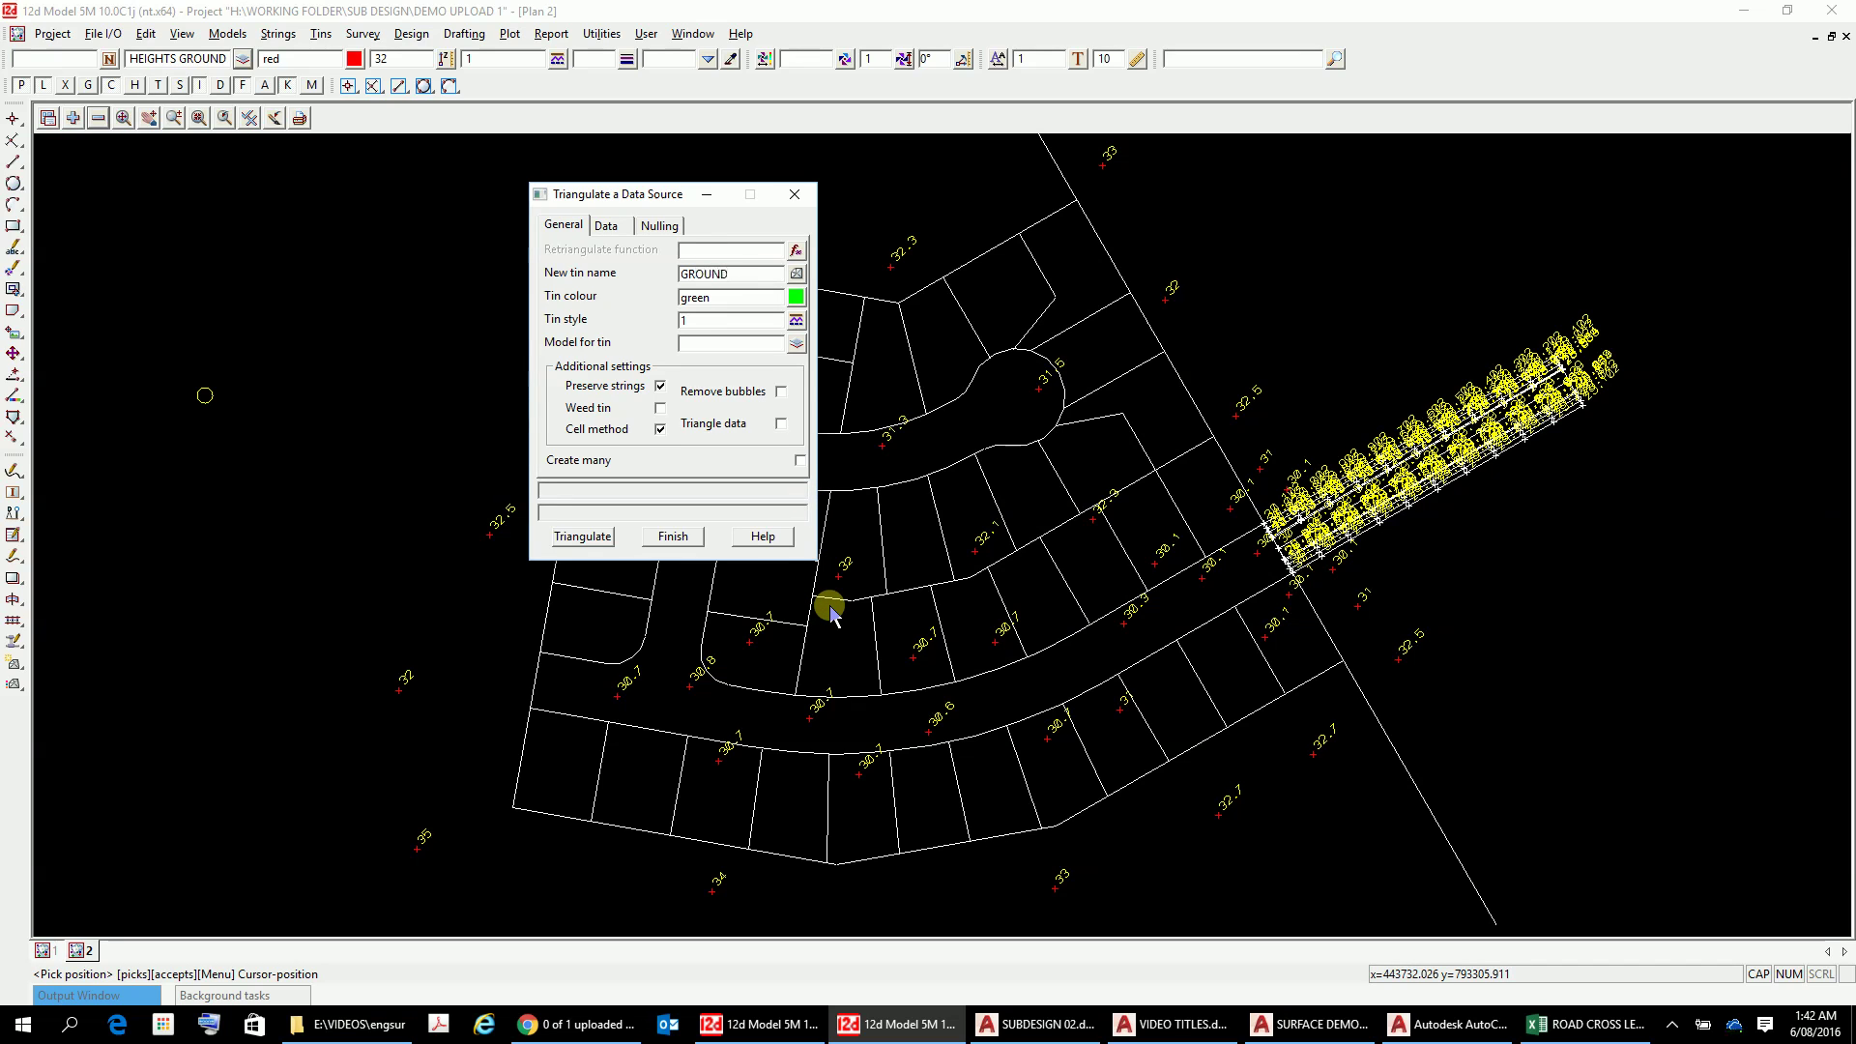
{"action": "left_click", "coordinate": [732, 299]}
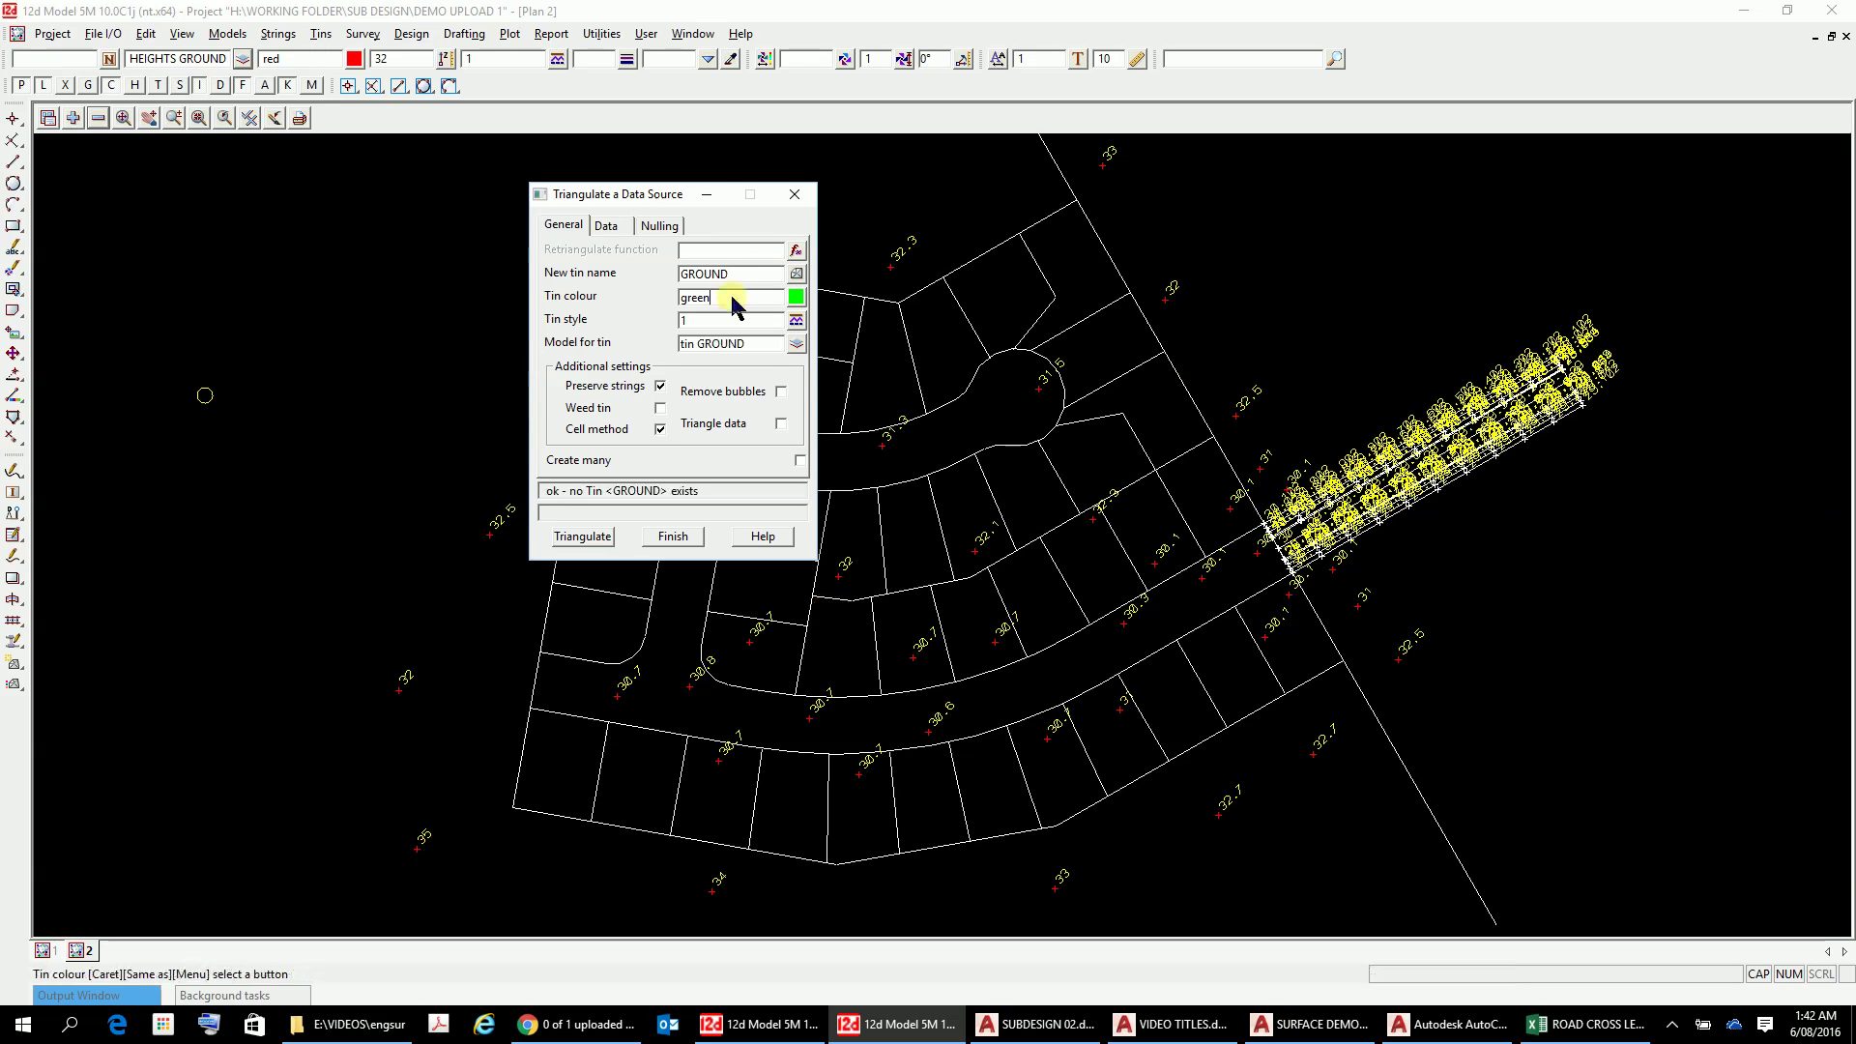
{"action": "left_click", "coordinate": [758, 344]}
{"action": "key", "text": "ctrl+c"}
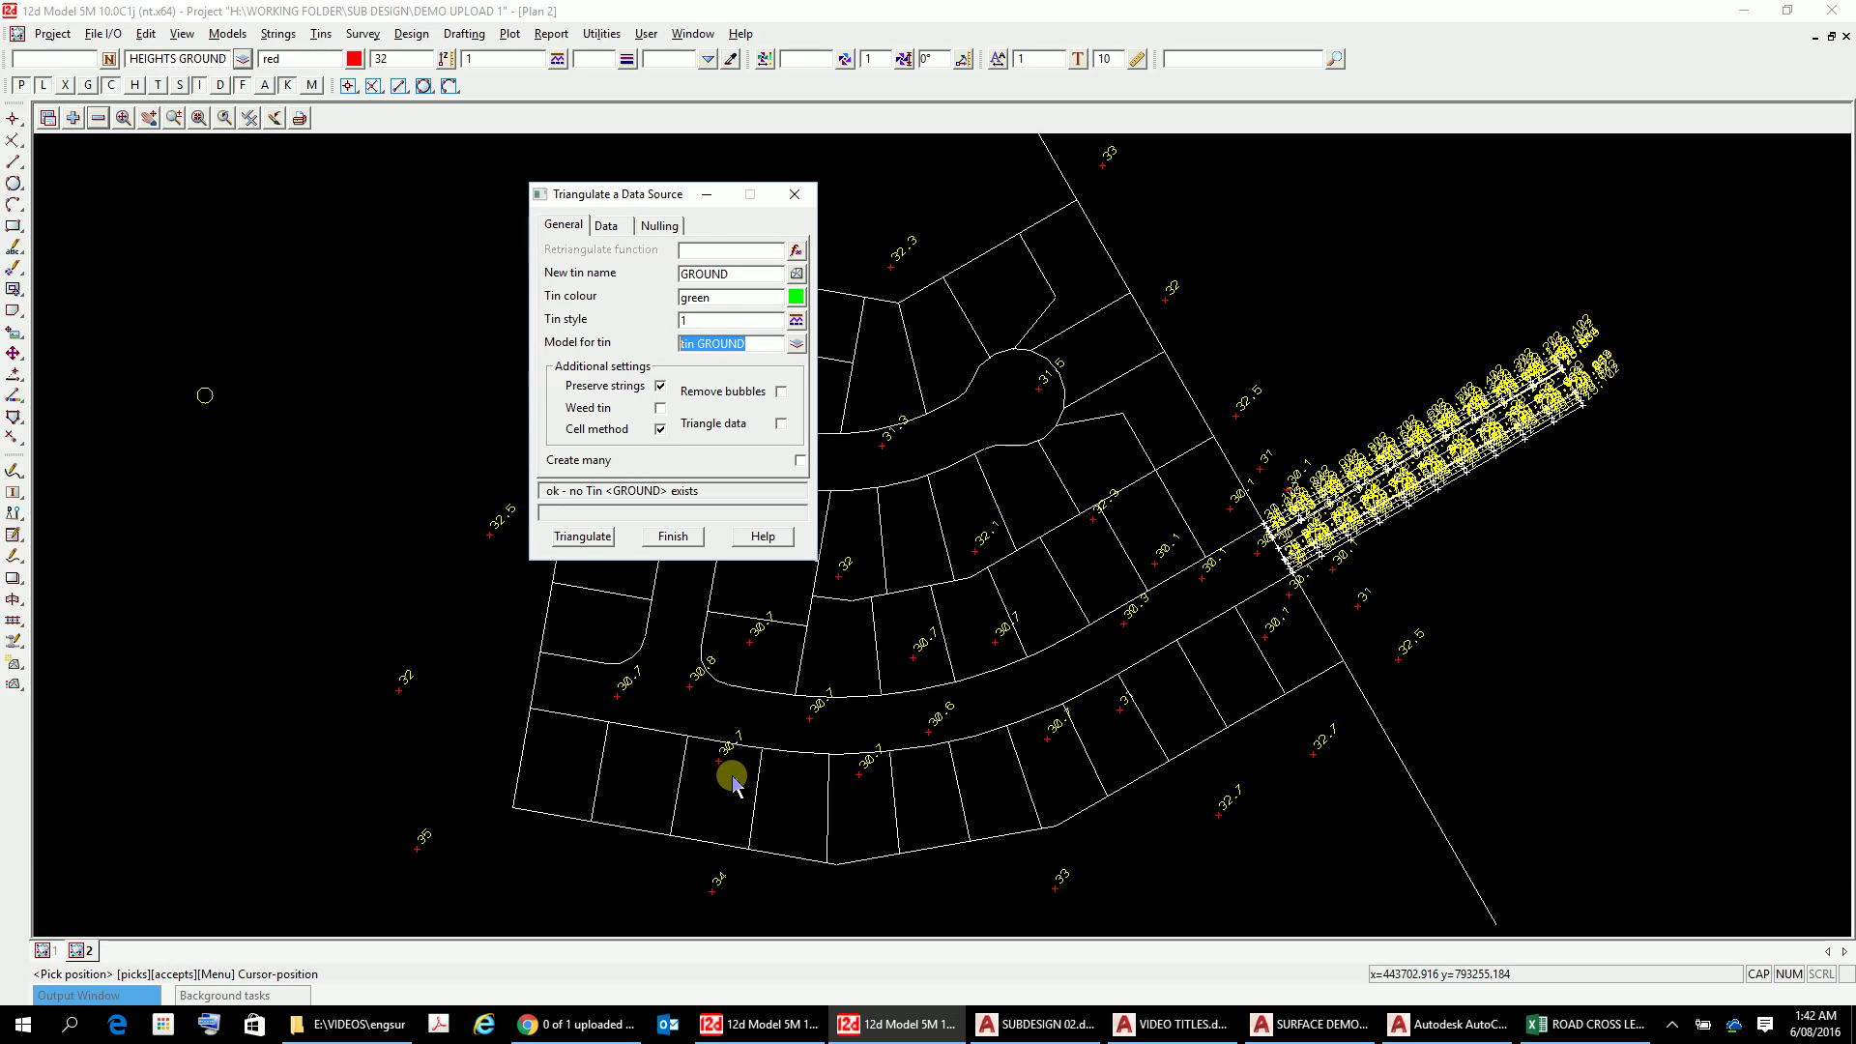
{"action": "left_click", "coordinate": [692, 250]}
{"action": "key", "text": "ctrl+v"}
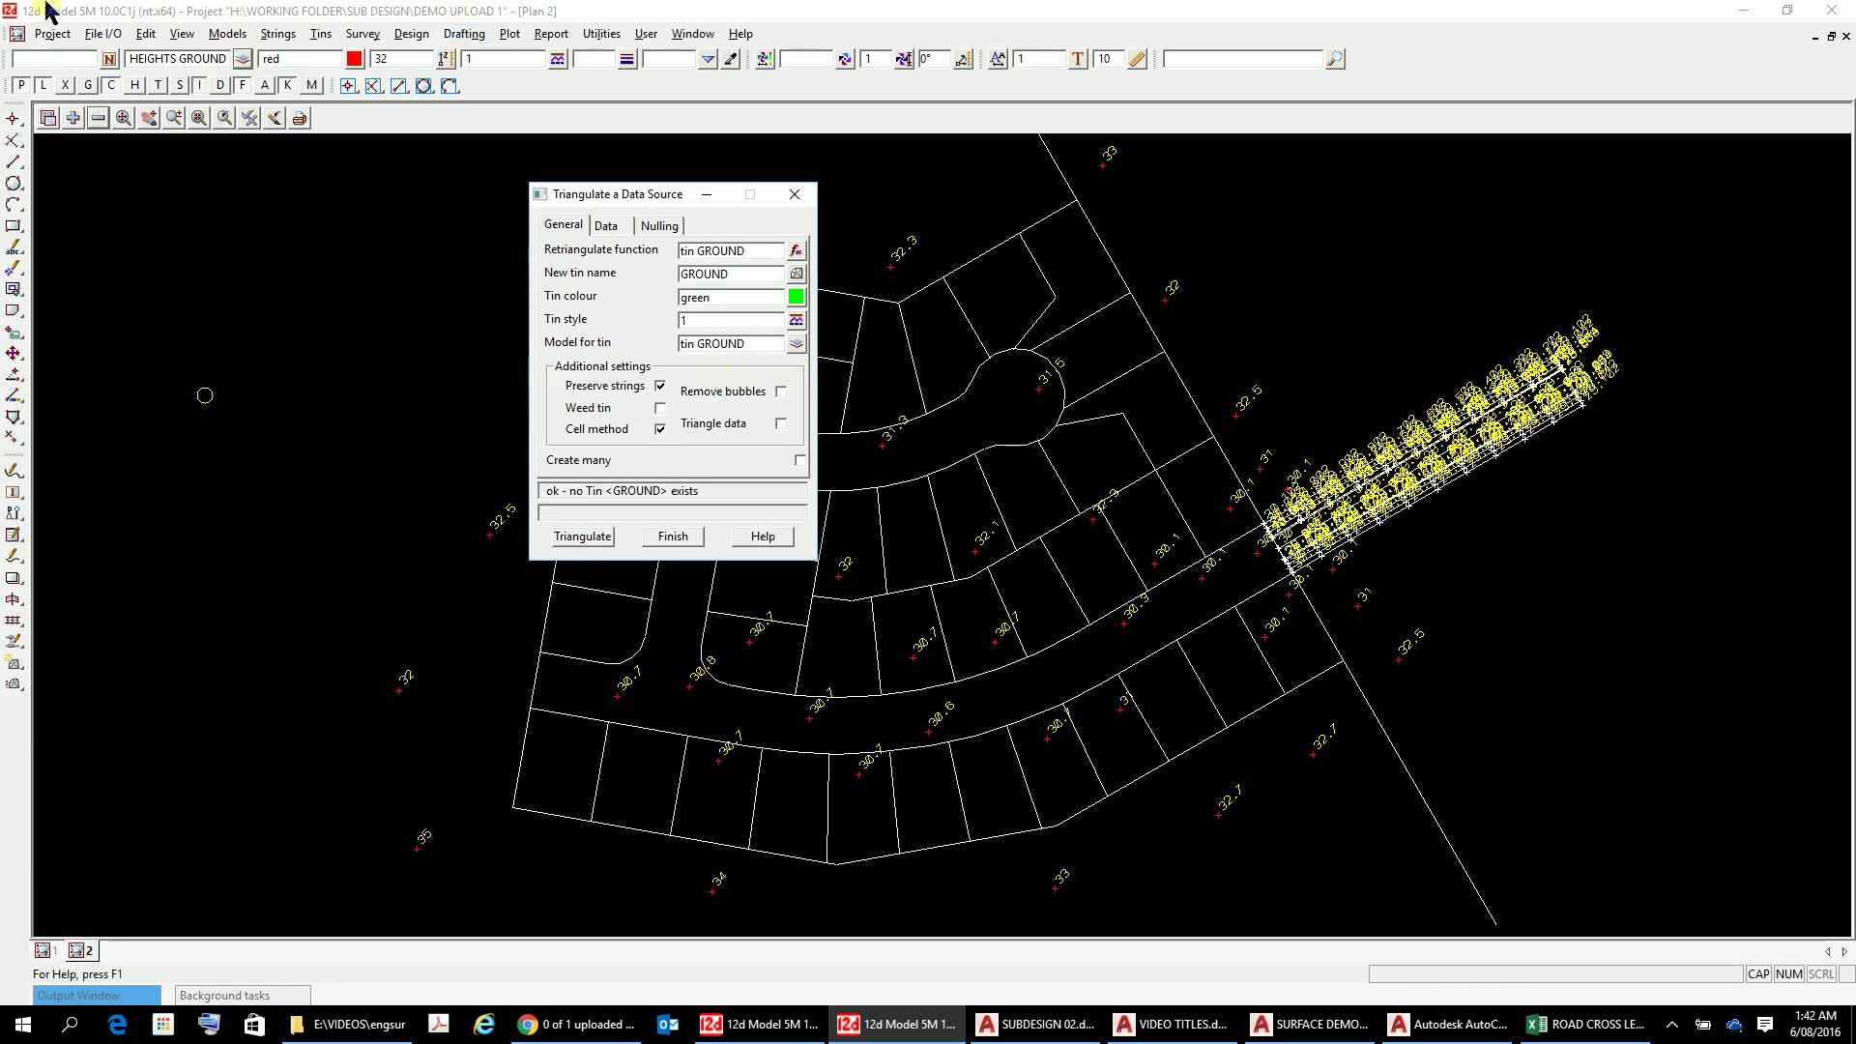
Step: Choose view 2 as the data source and triangulate it into the GROUND tin
{"action": "left_click", "coordinate": [599, 538]}
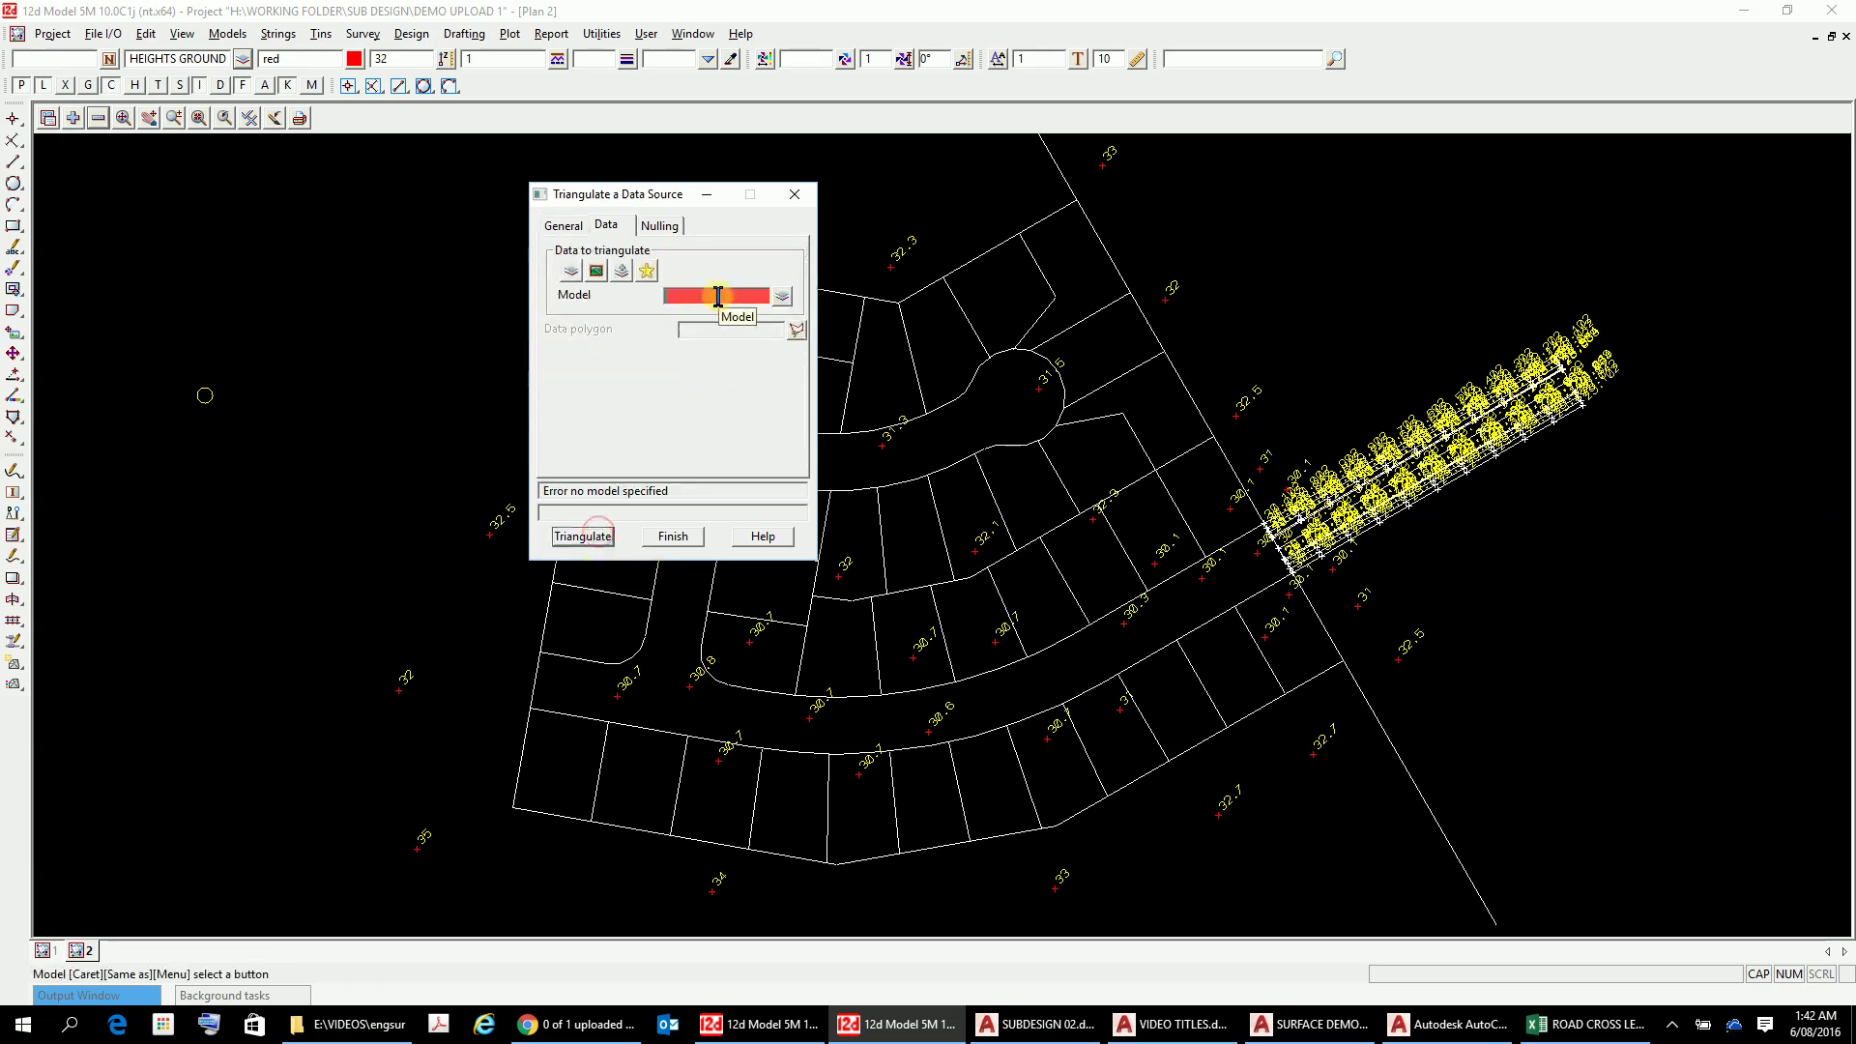
{"action": "left_click", "coordinate": [598, 275]}
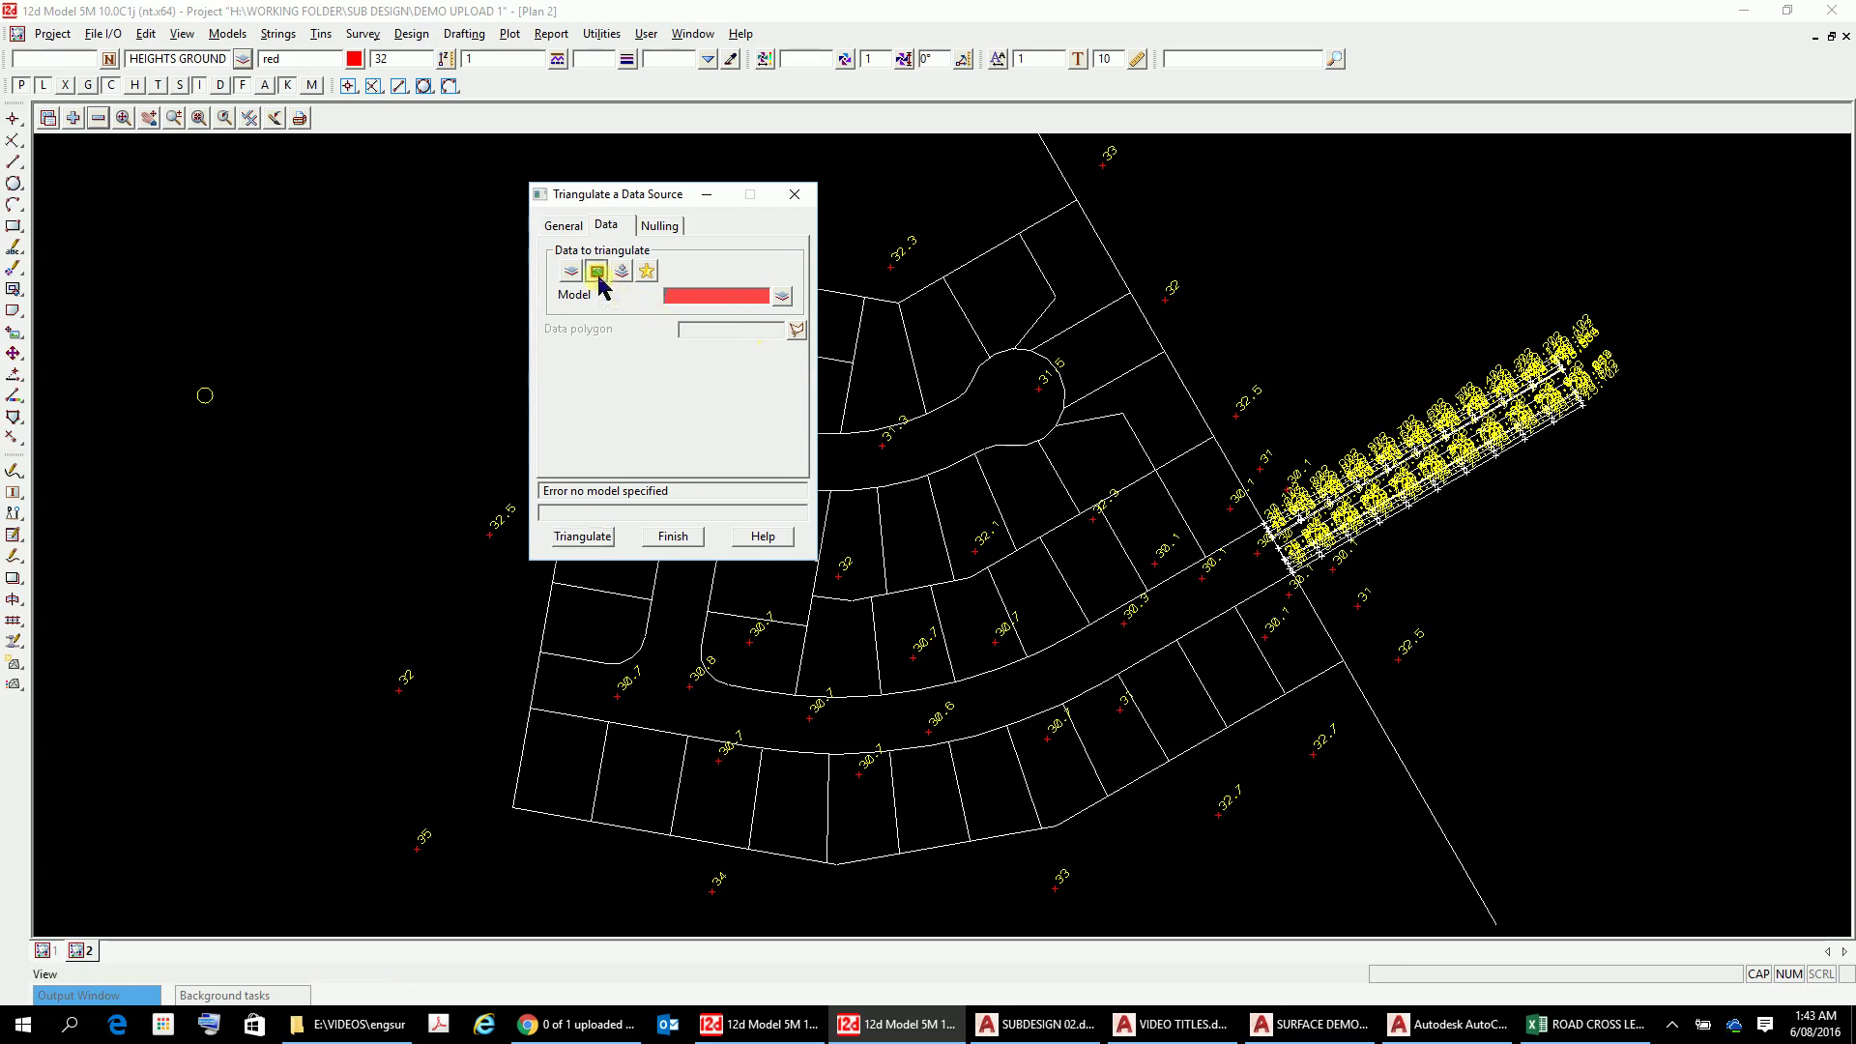
{"action": "left_click", "coordinate": [781, 297]}
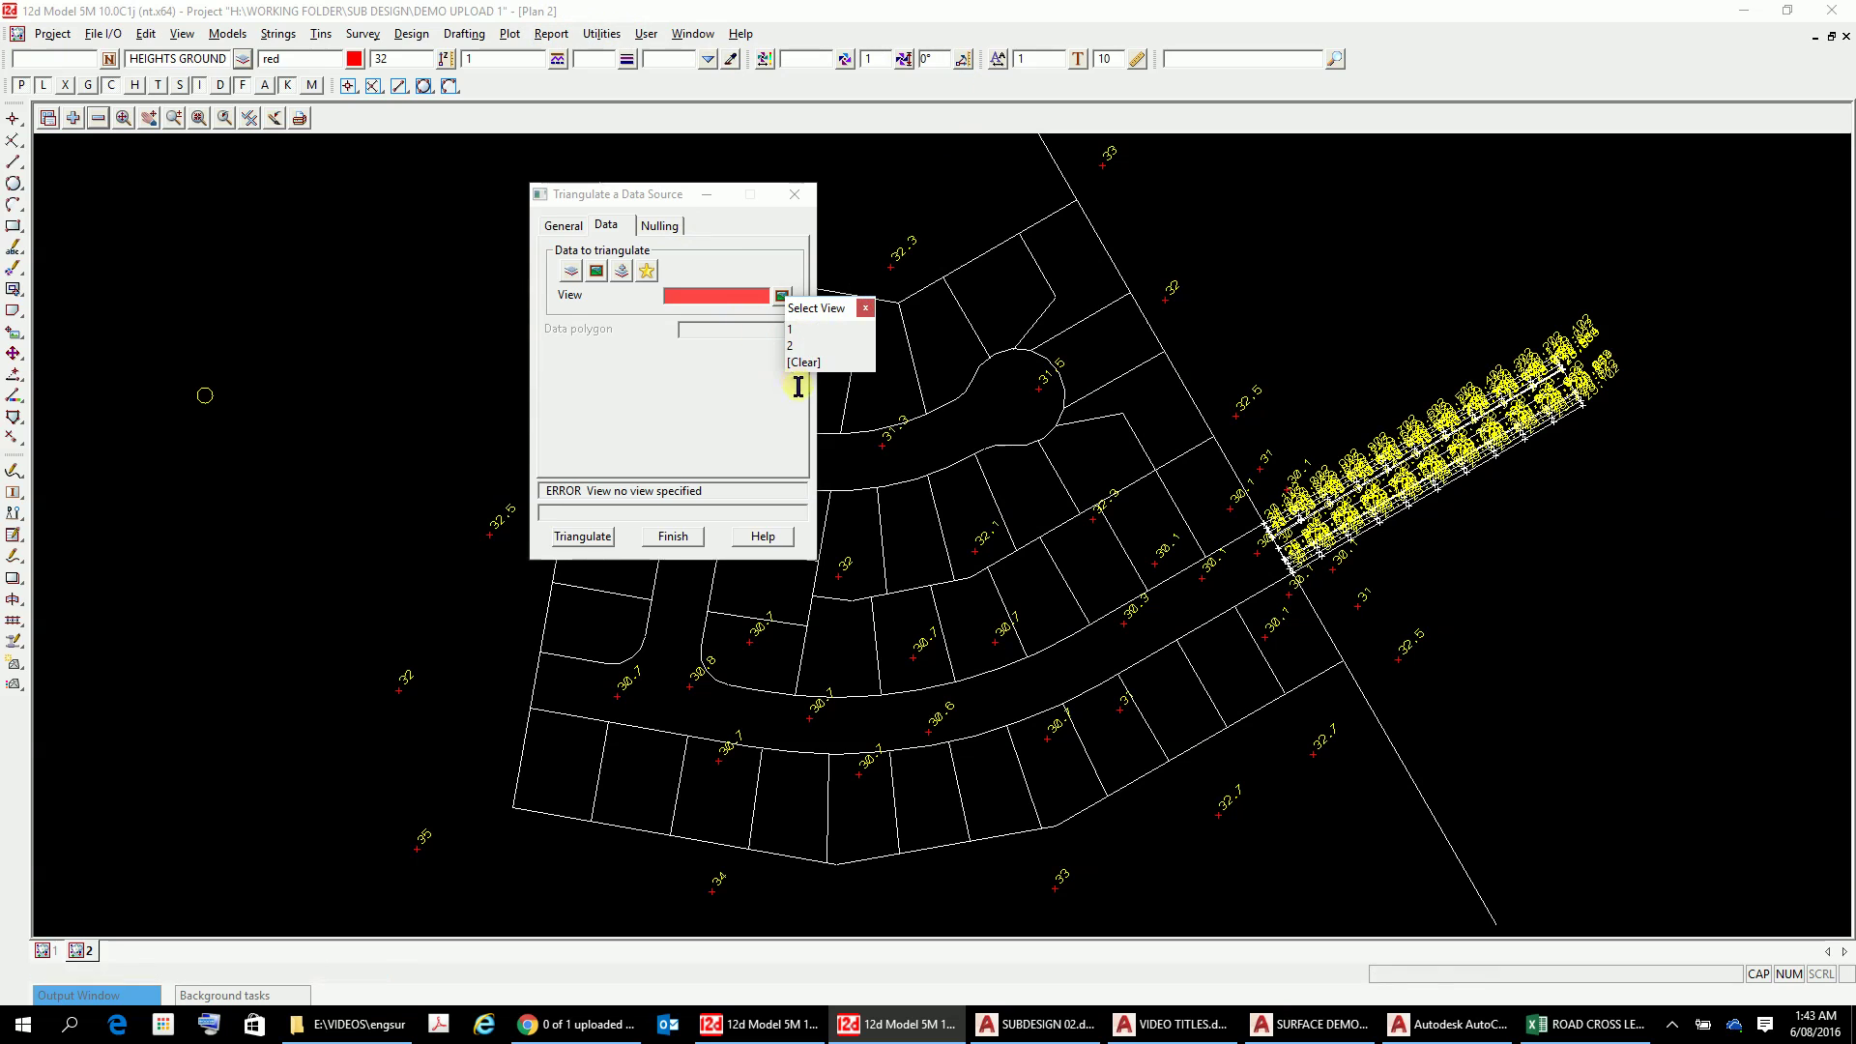
{"action": "left_click", "coordinate": [792, 347]}
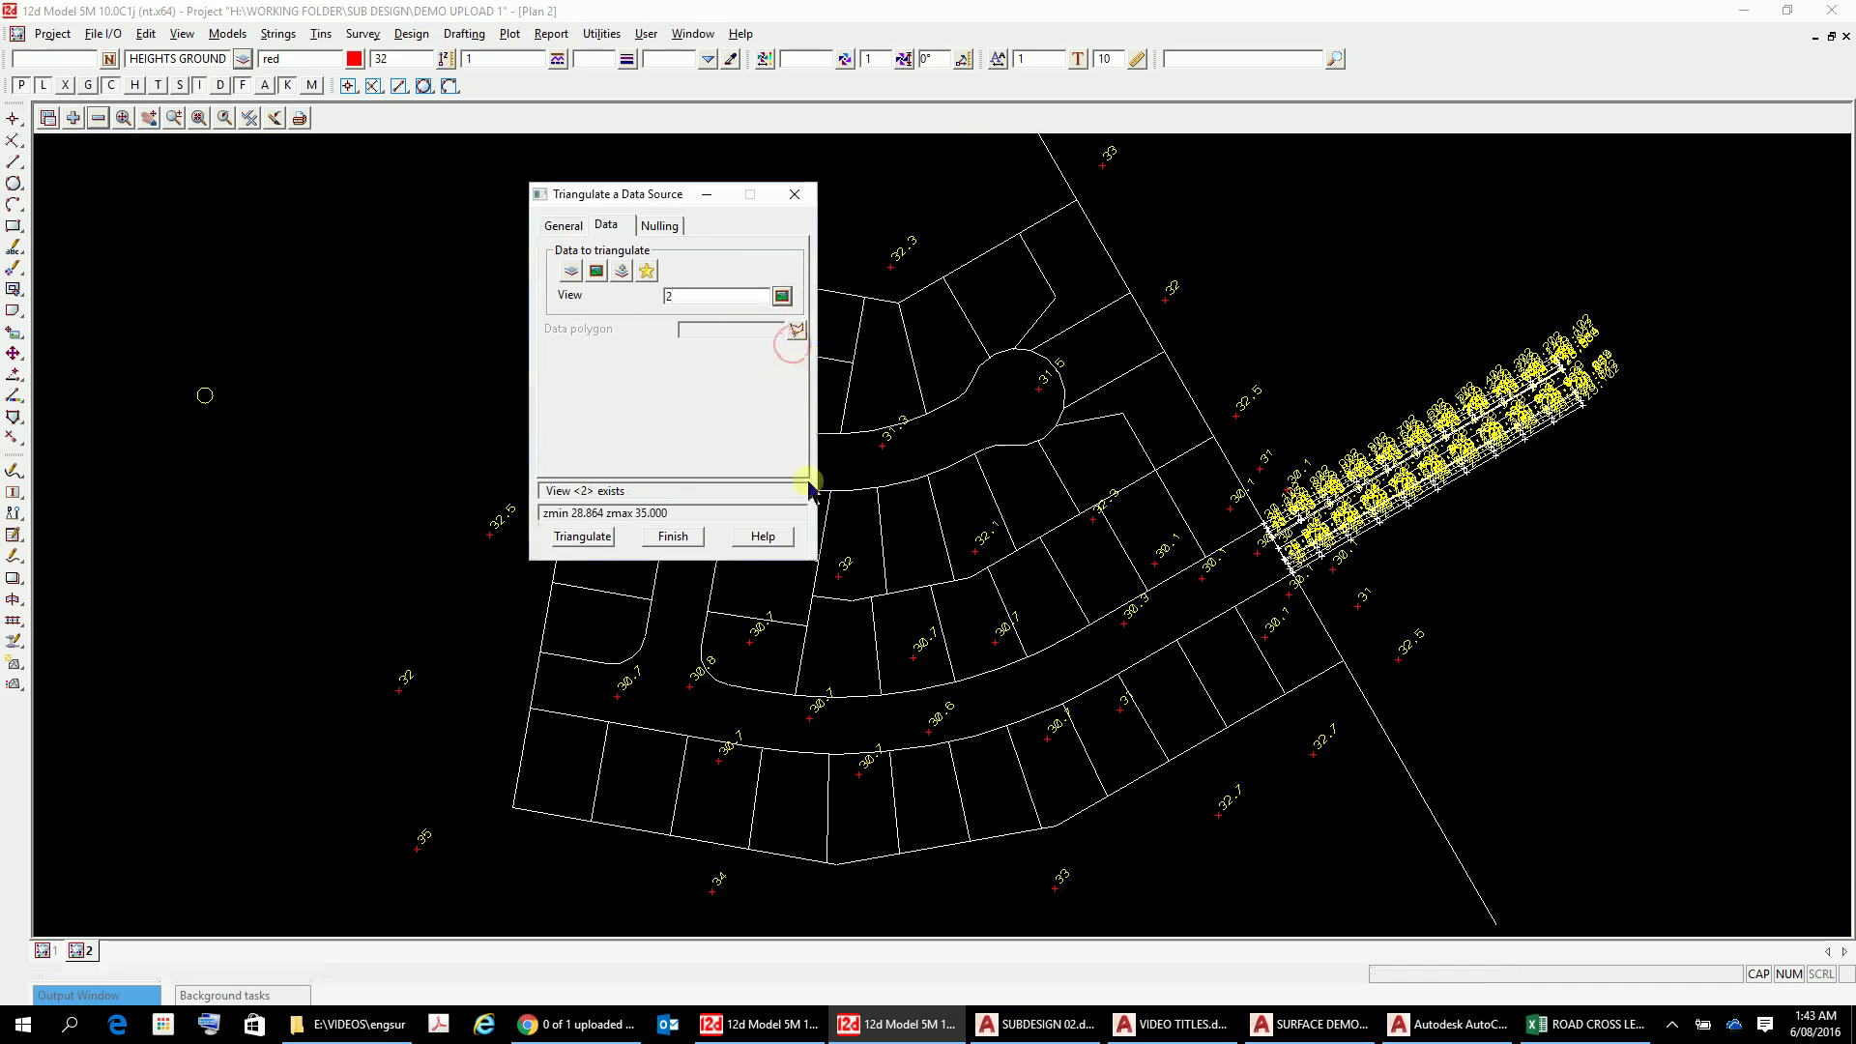
{"action": "left_click", "coordinate": [592, 539]}
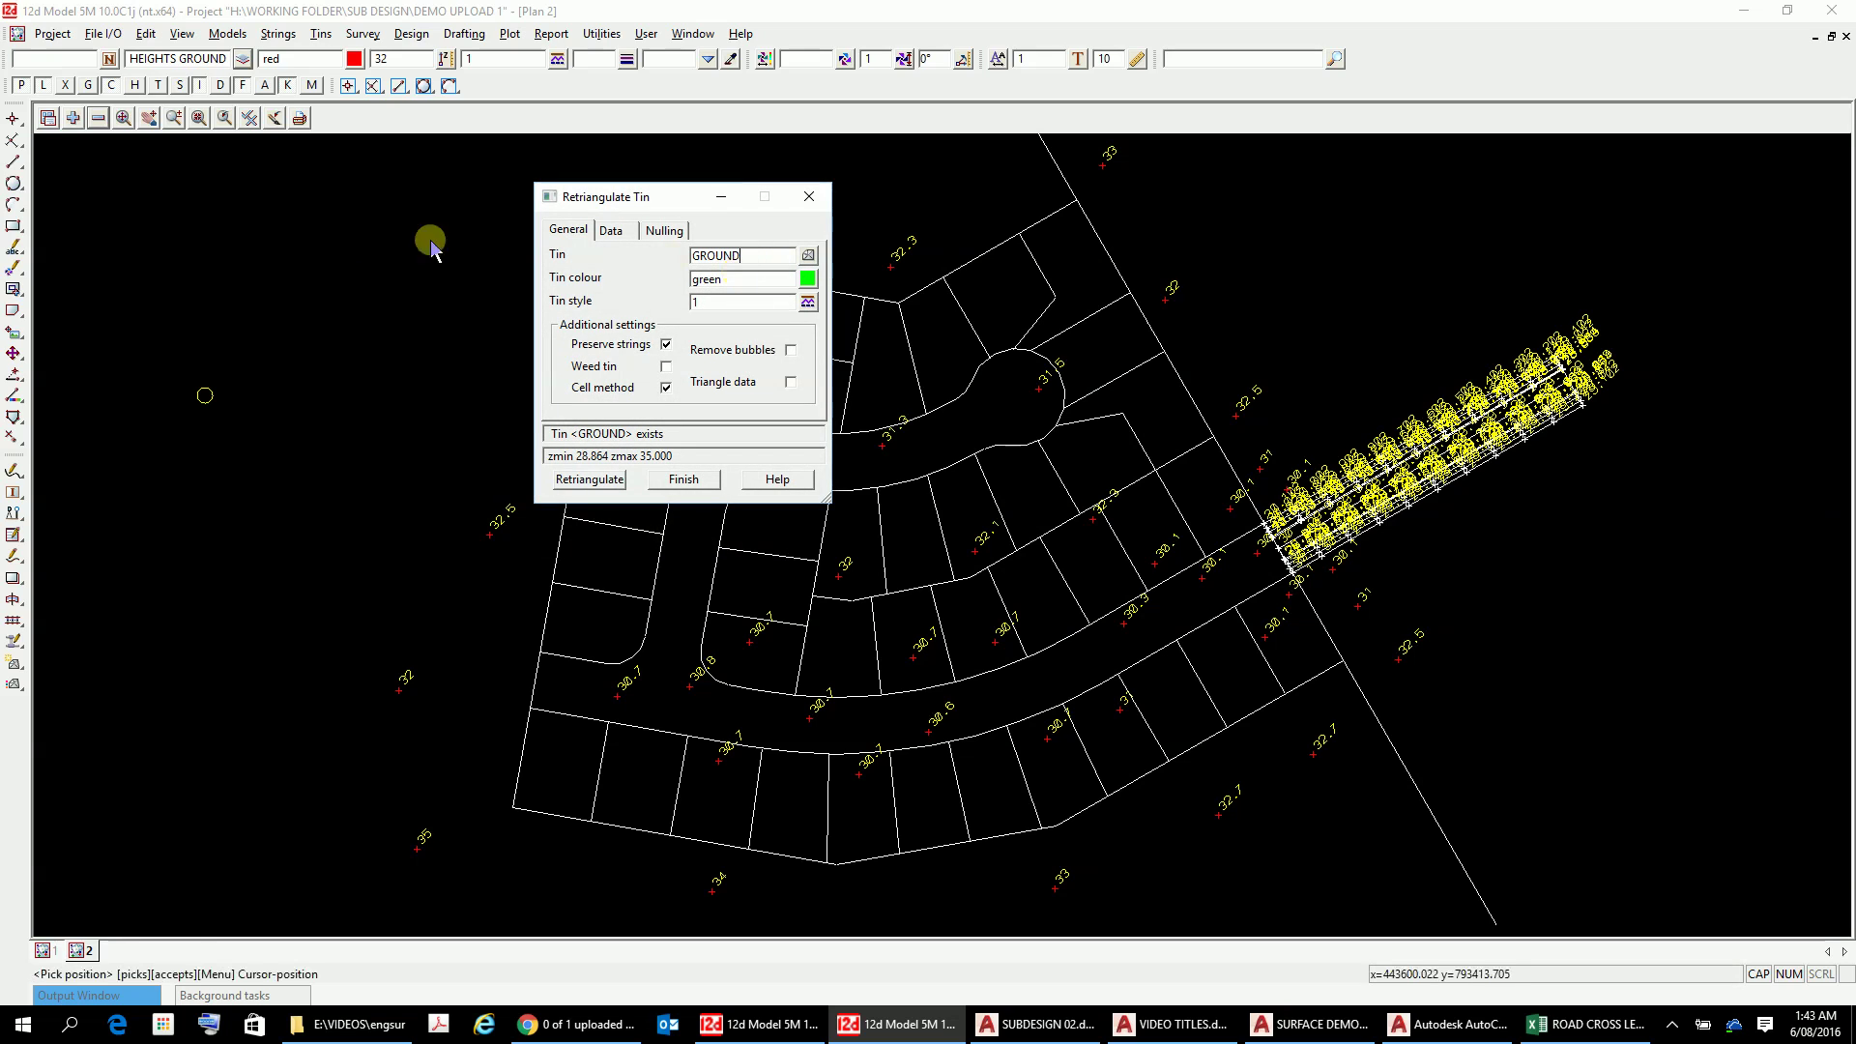
Step: Add the tin GROUND model to plan view 2 and turn off the view's Z values
{"action": "left_click", "coordinate": [73, 117]}
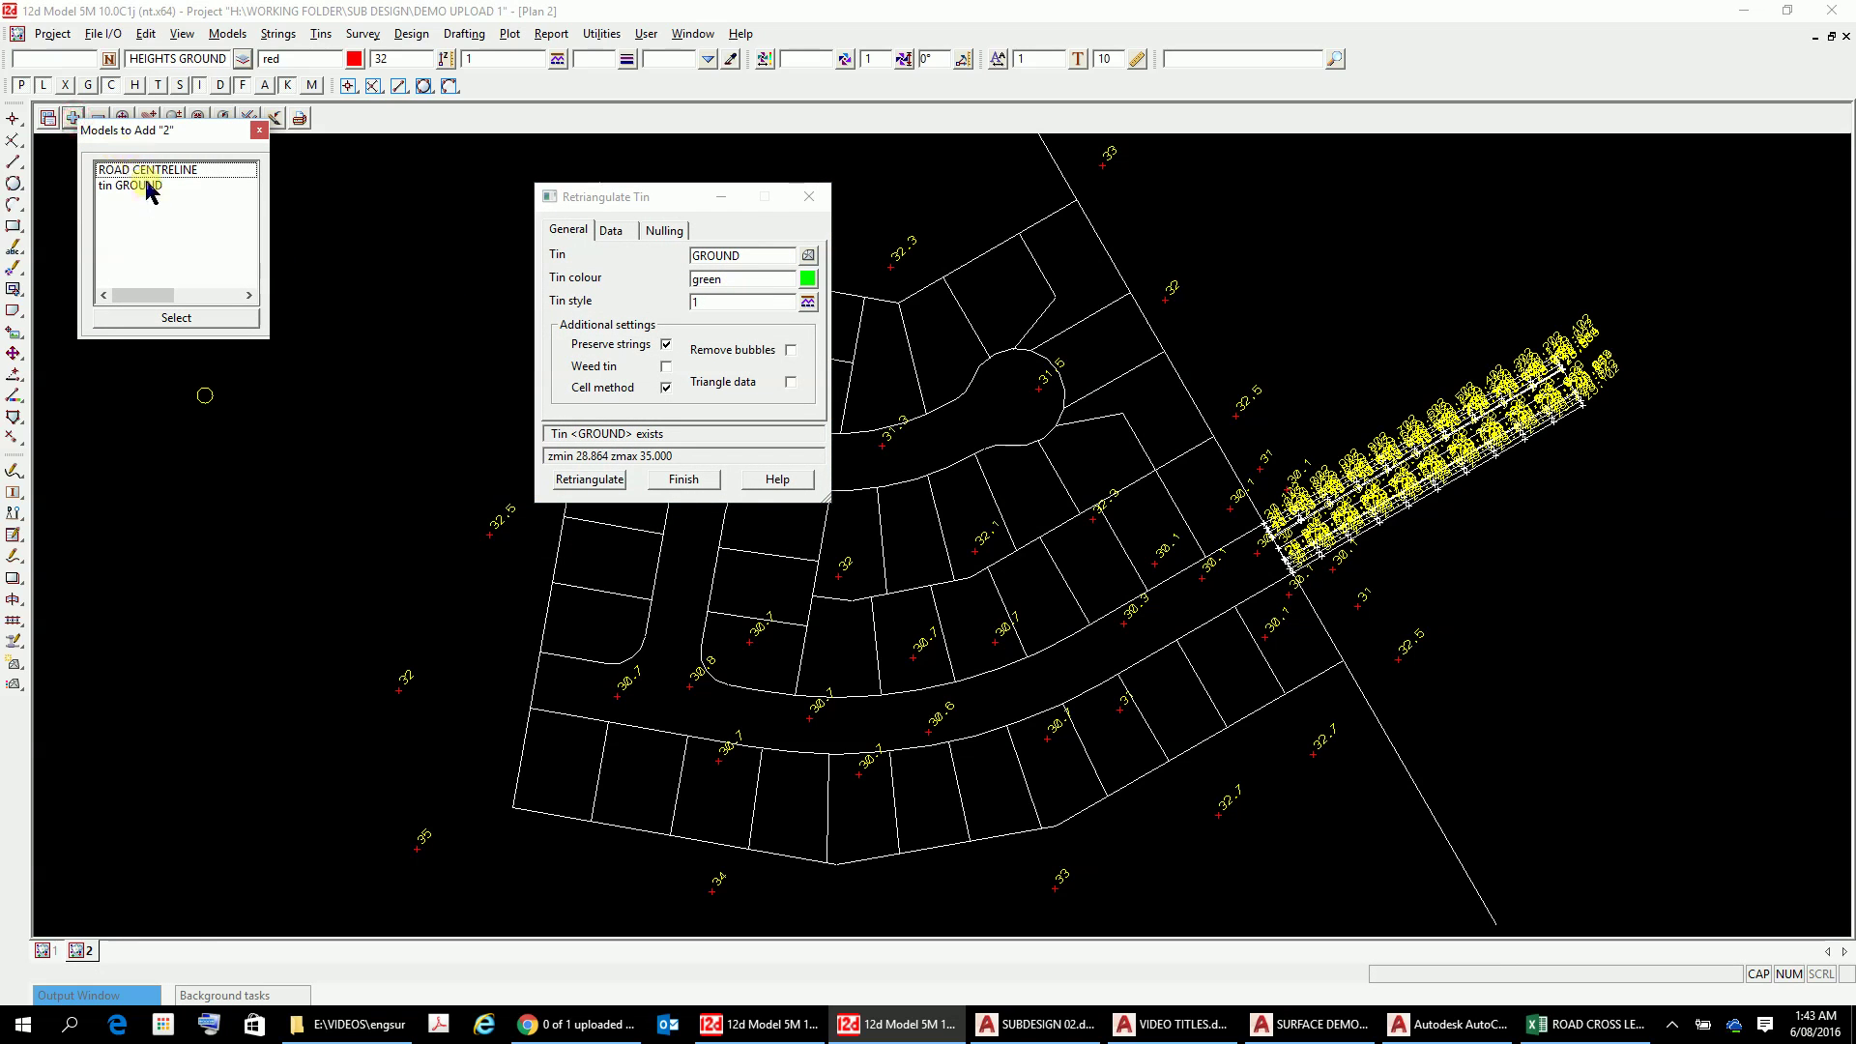
{"action": "left_click", "coordinate": [150, 186]}
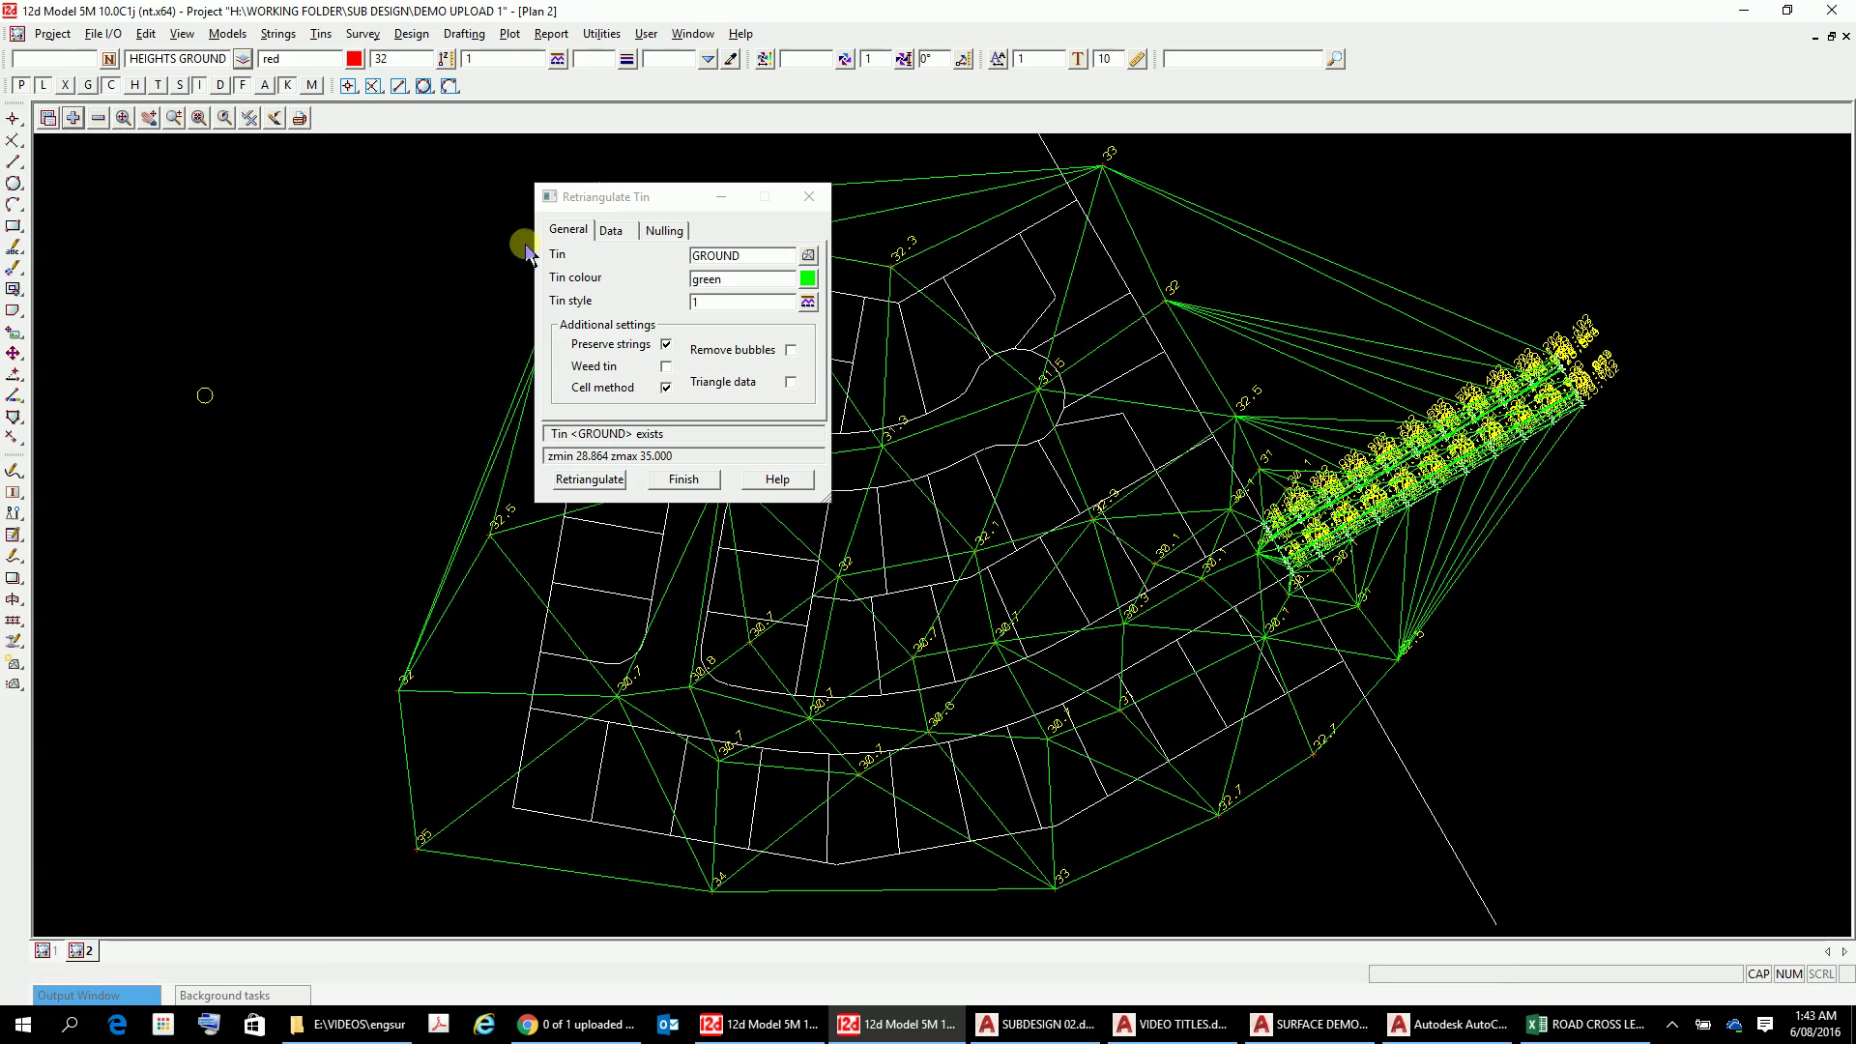
{"action": "left_click_drag", "start_coordinate": [677, 205], "coordinate": [204, 159]}
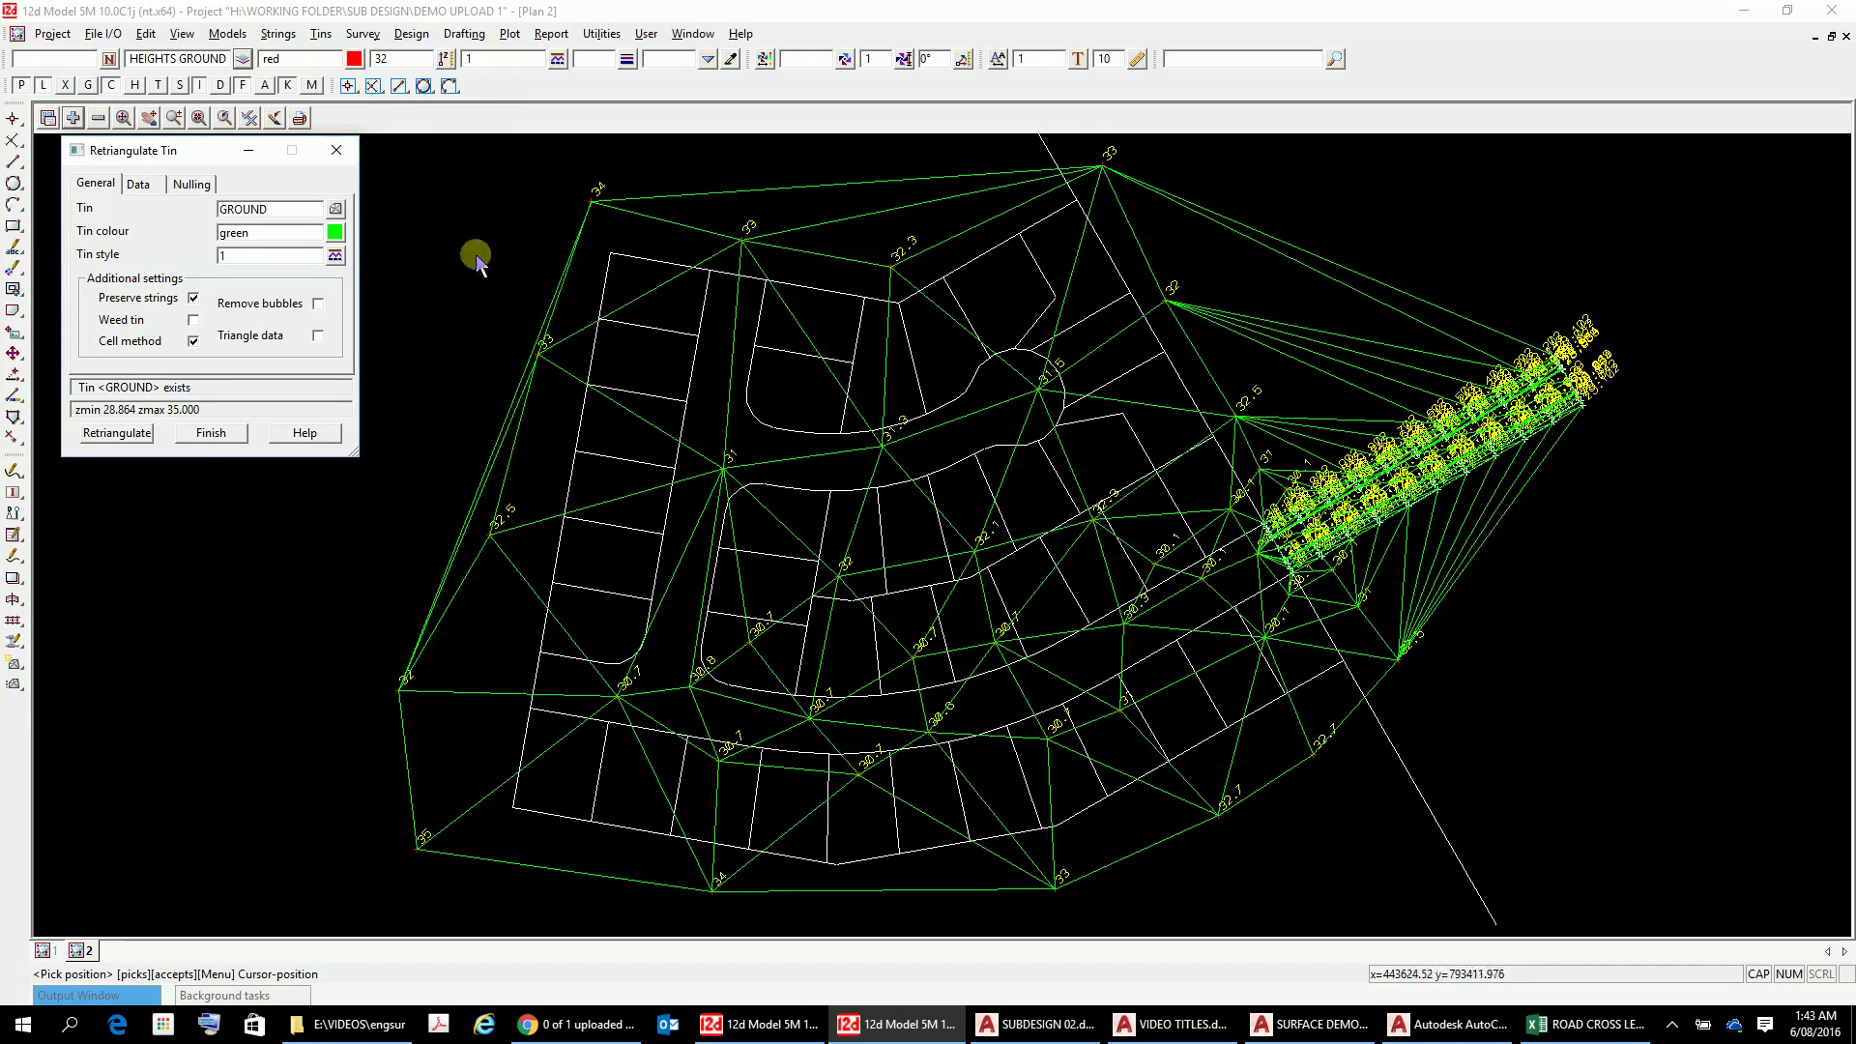
{"action": "left_click", "coordinate": [250, 119]}
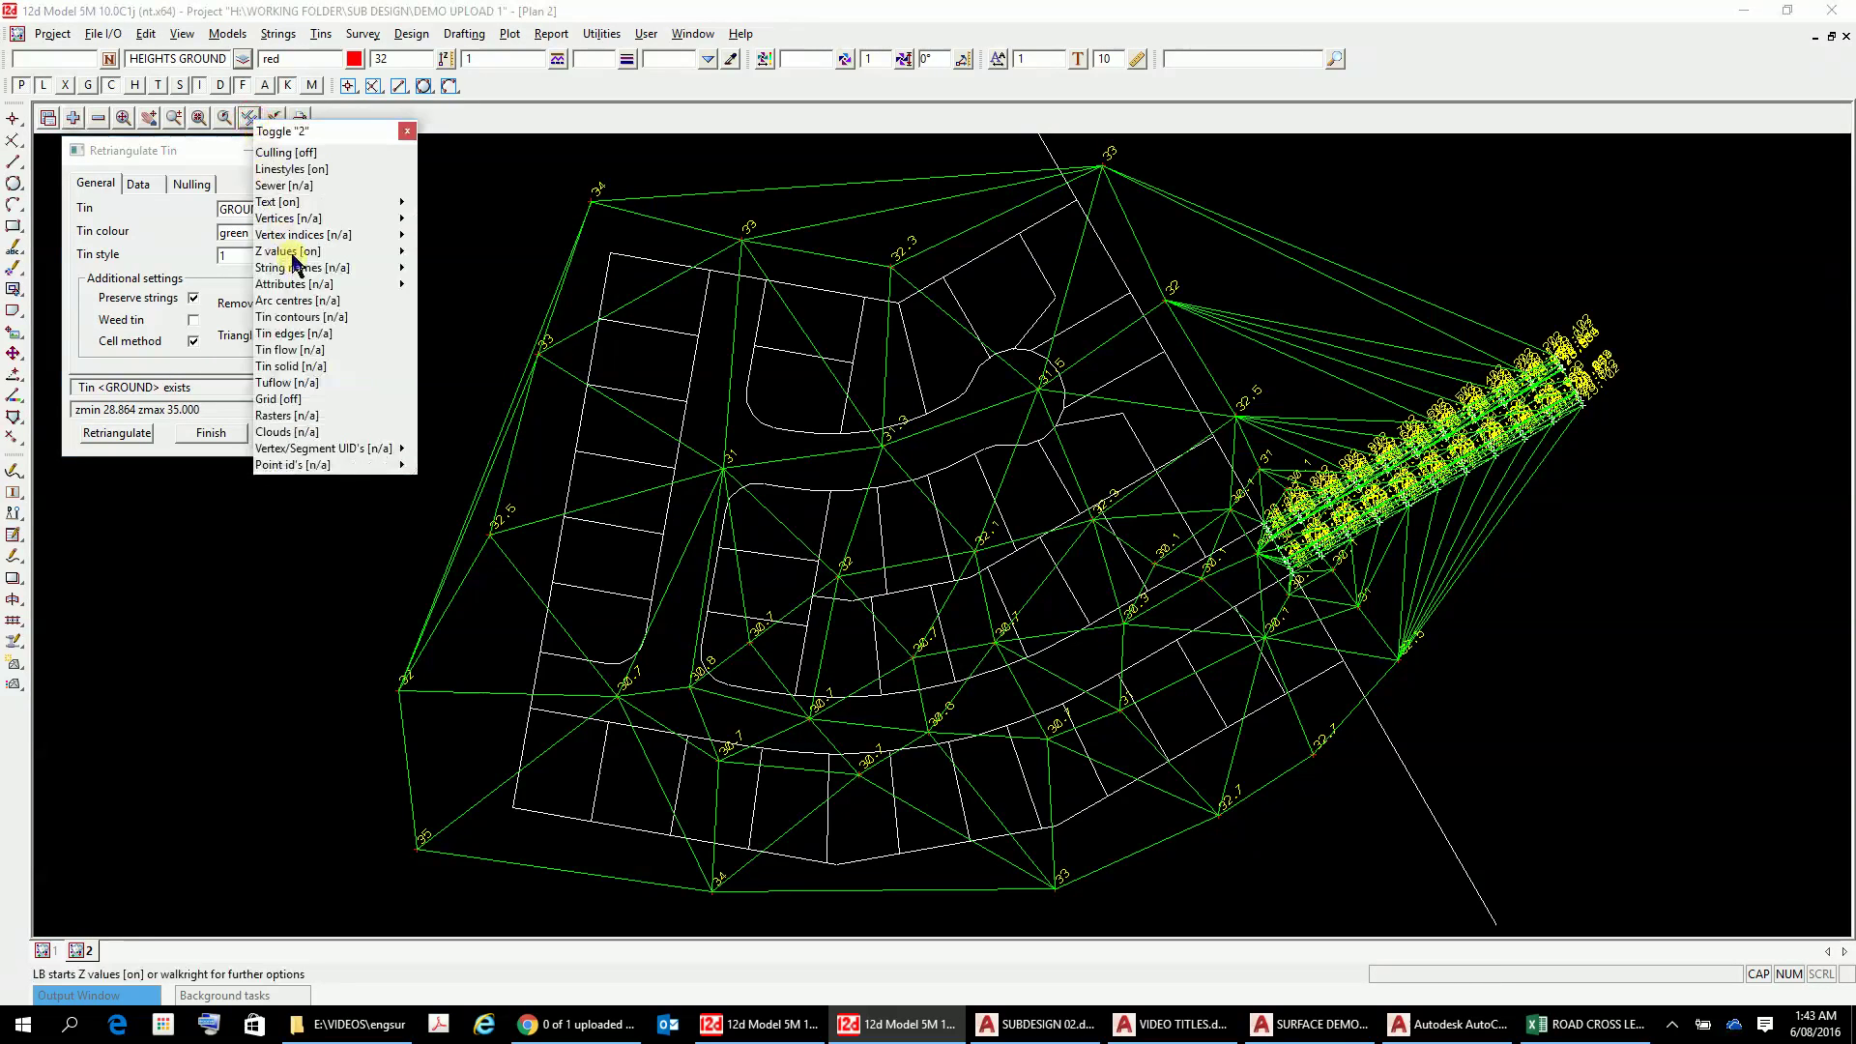
{"action": "left_click", "coordinate": [290, 253]}
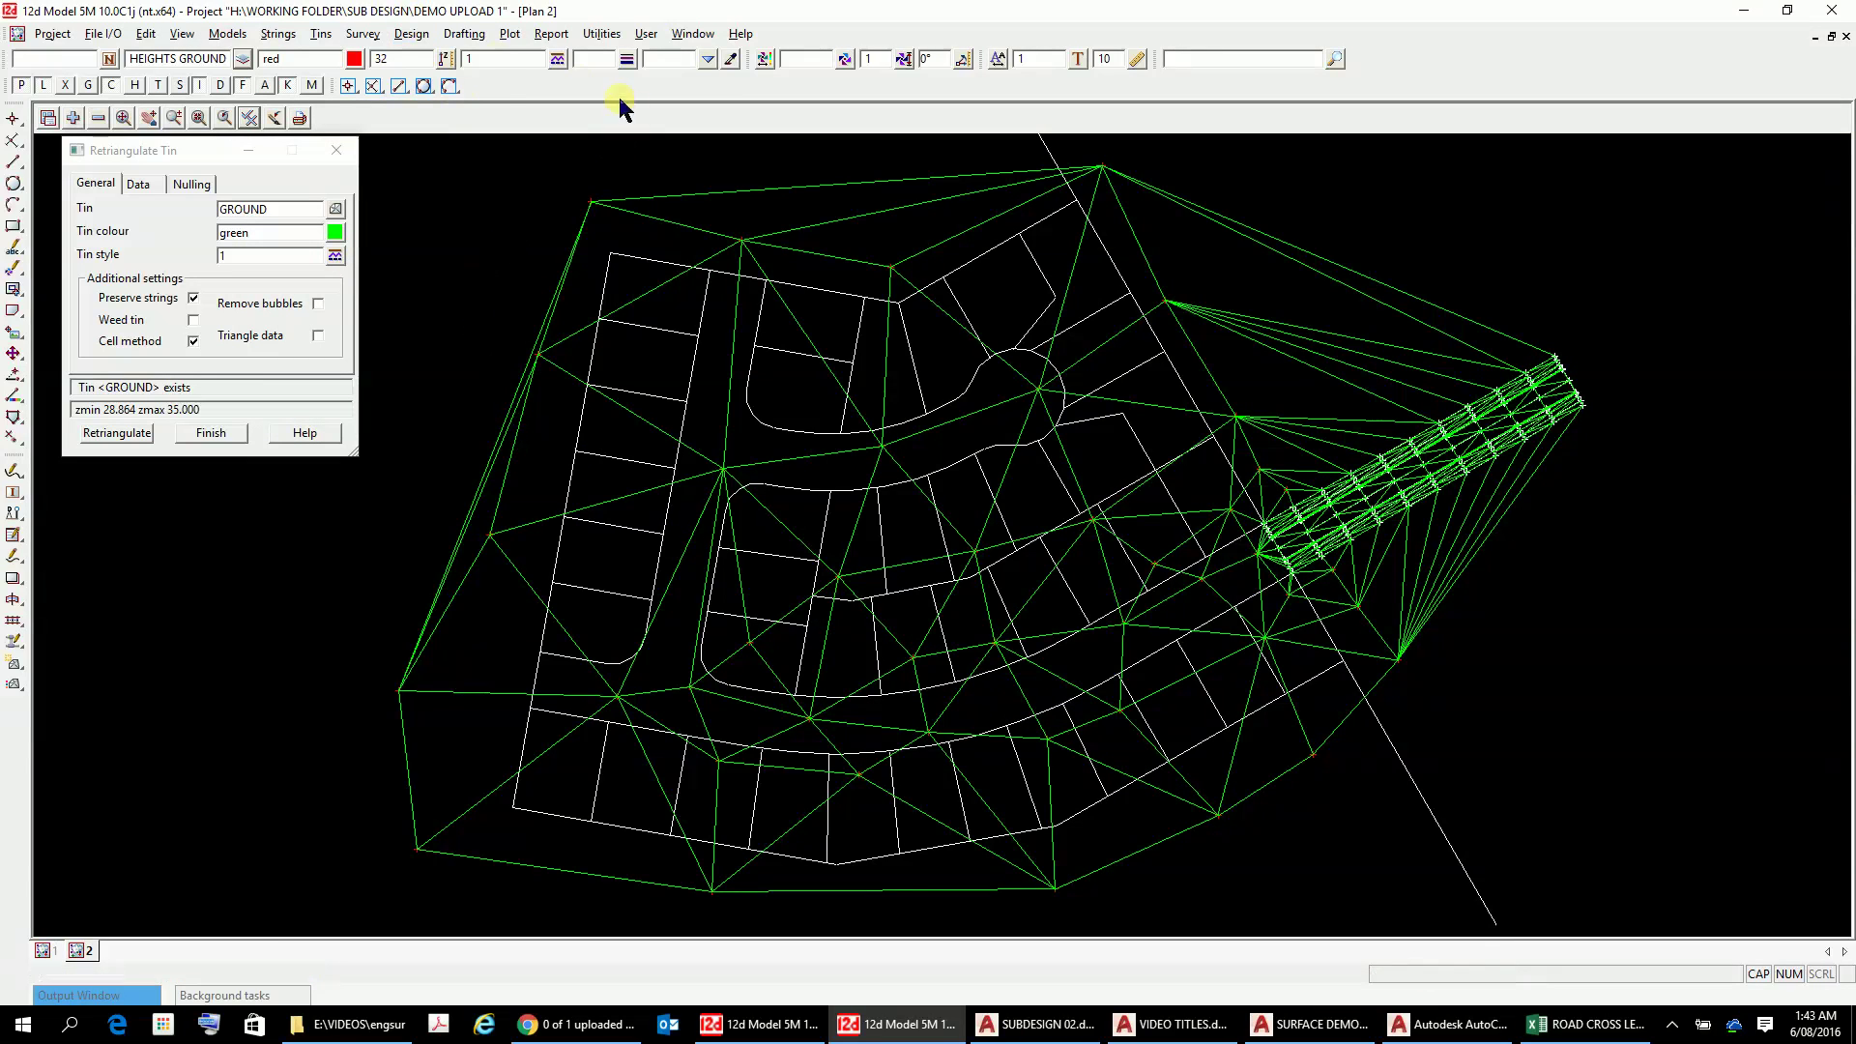
Step: Set up Null Triangles by Strings for the GROUND tin, with null on accept enabled and a drawn line as the string
{"action": "left_click", "coordinate": [321, 33]}
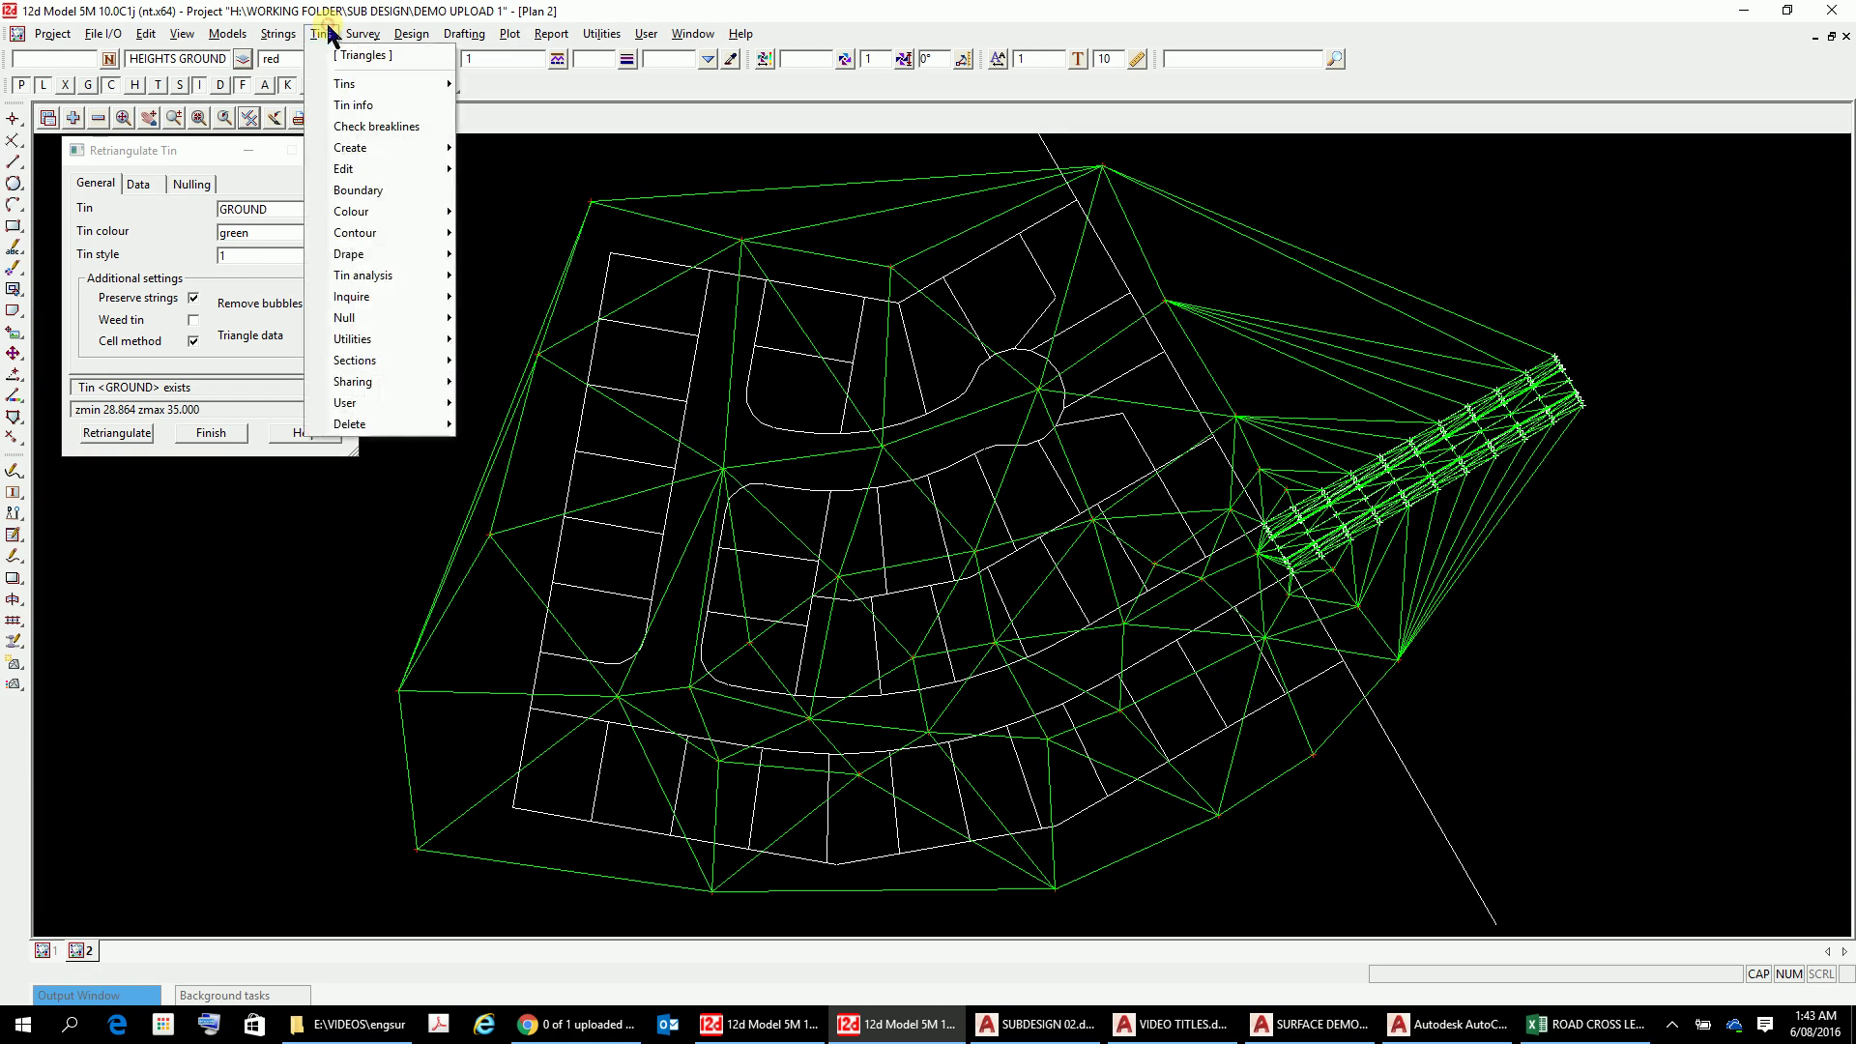
{"action": "mouse_move", "coordinate": [370, 326]}
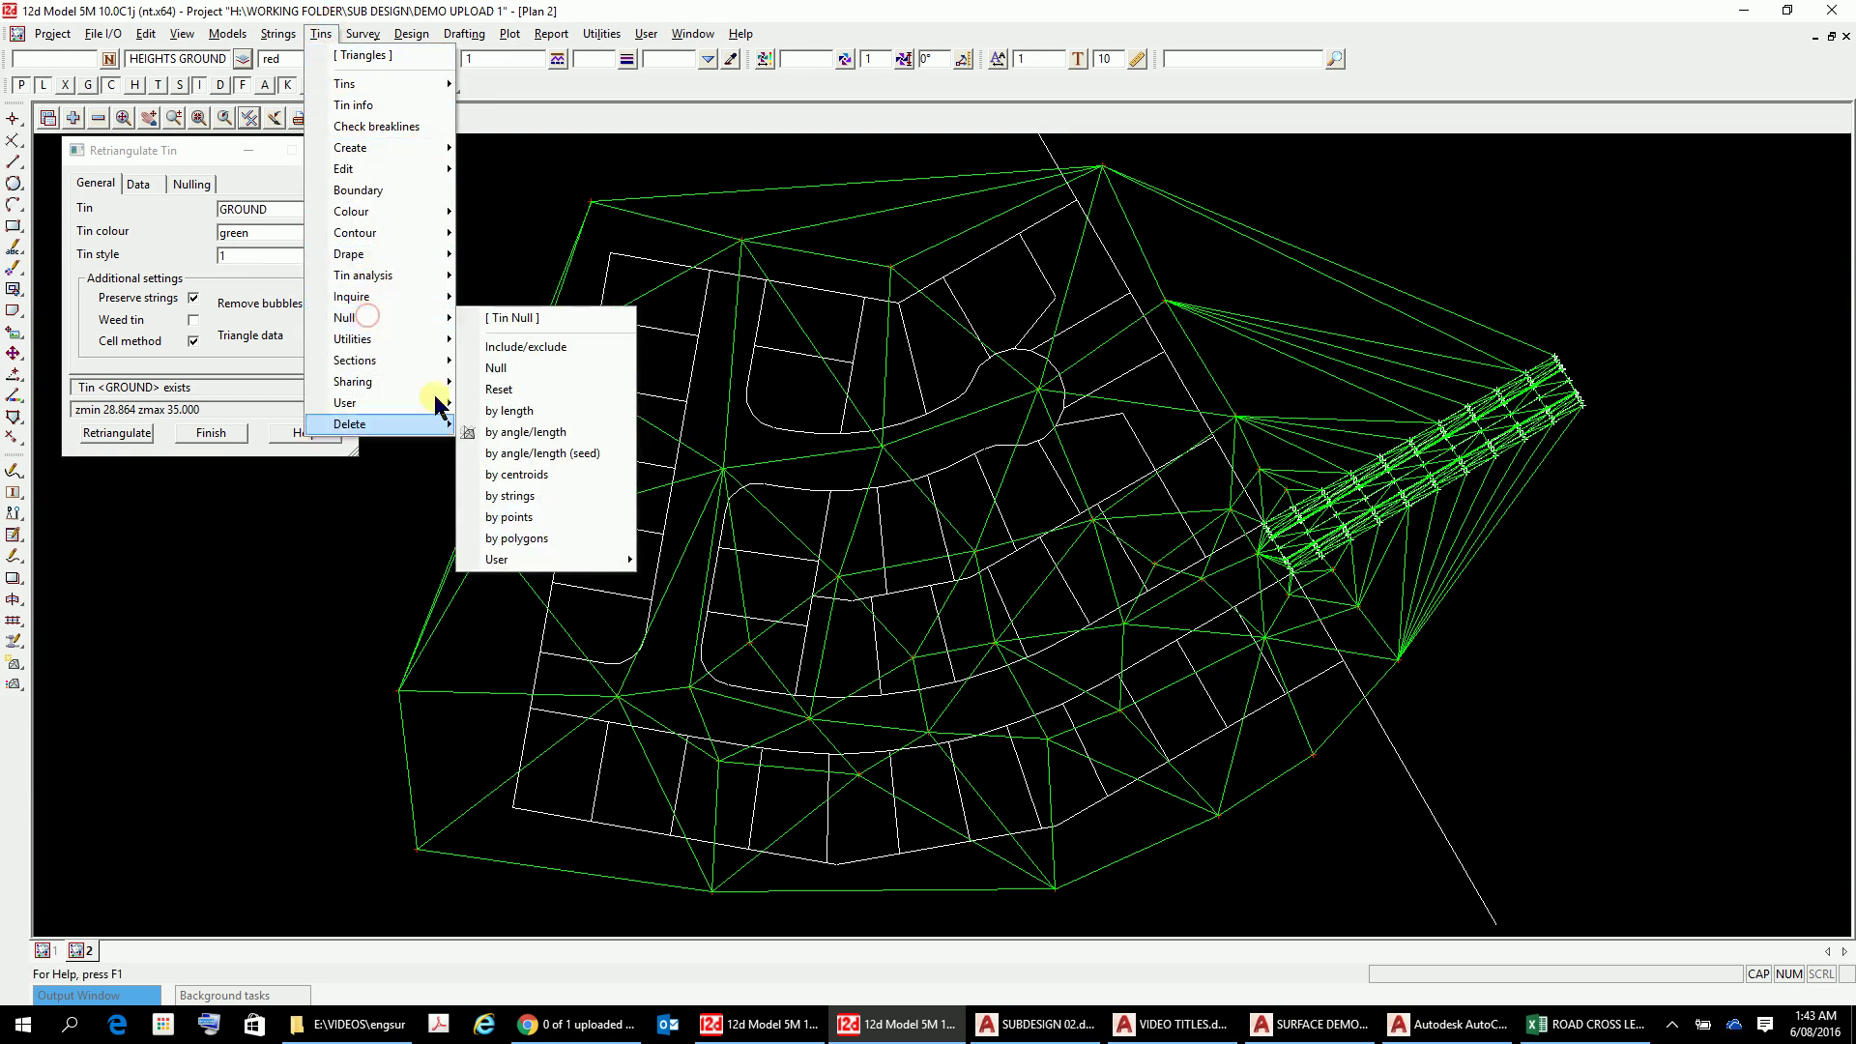
{"action": "left_click", "coordinate": [513, 497]}
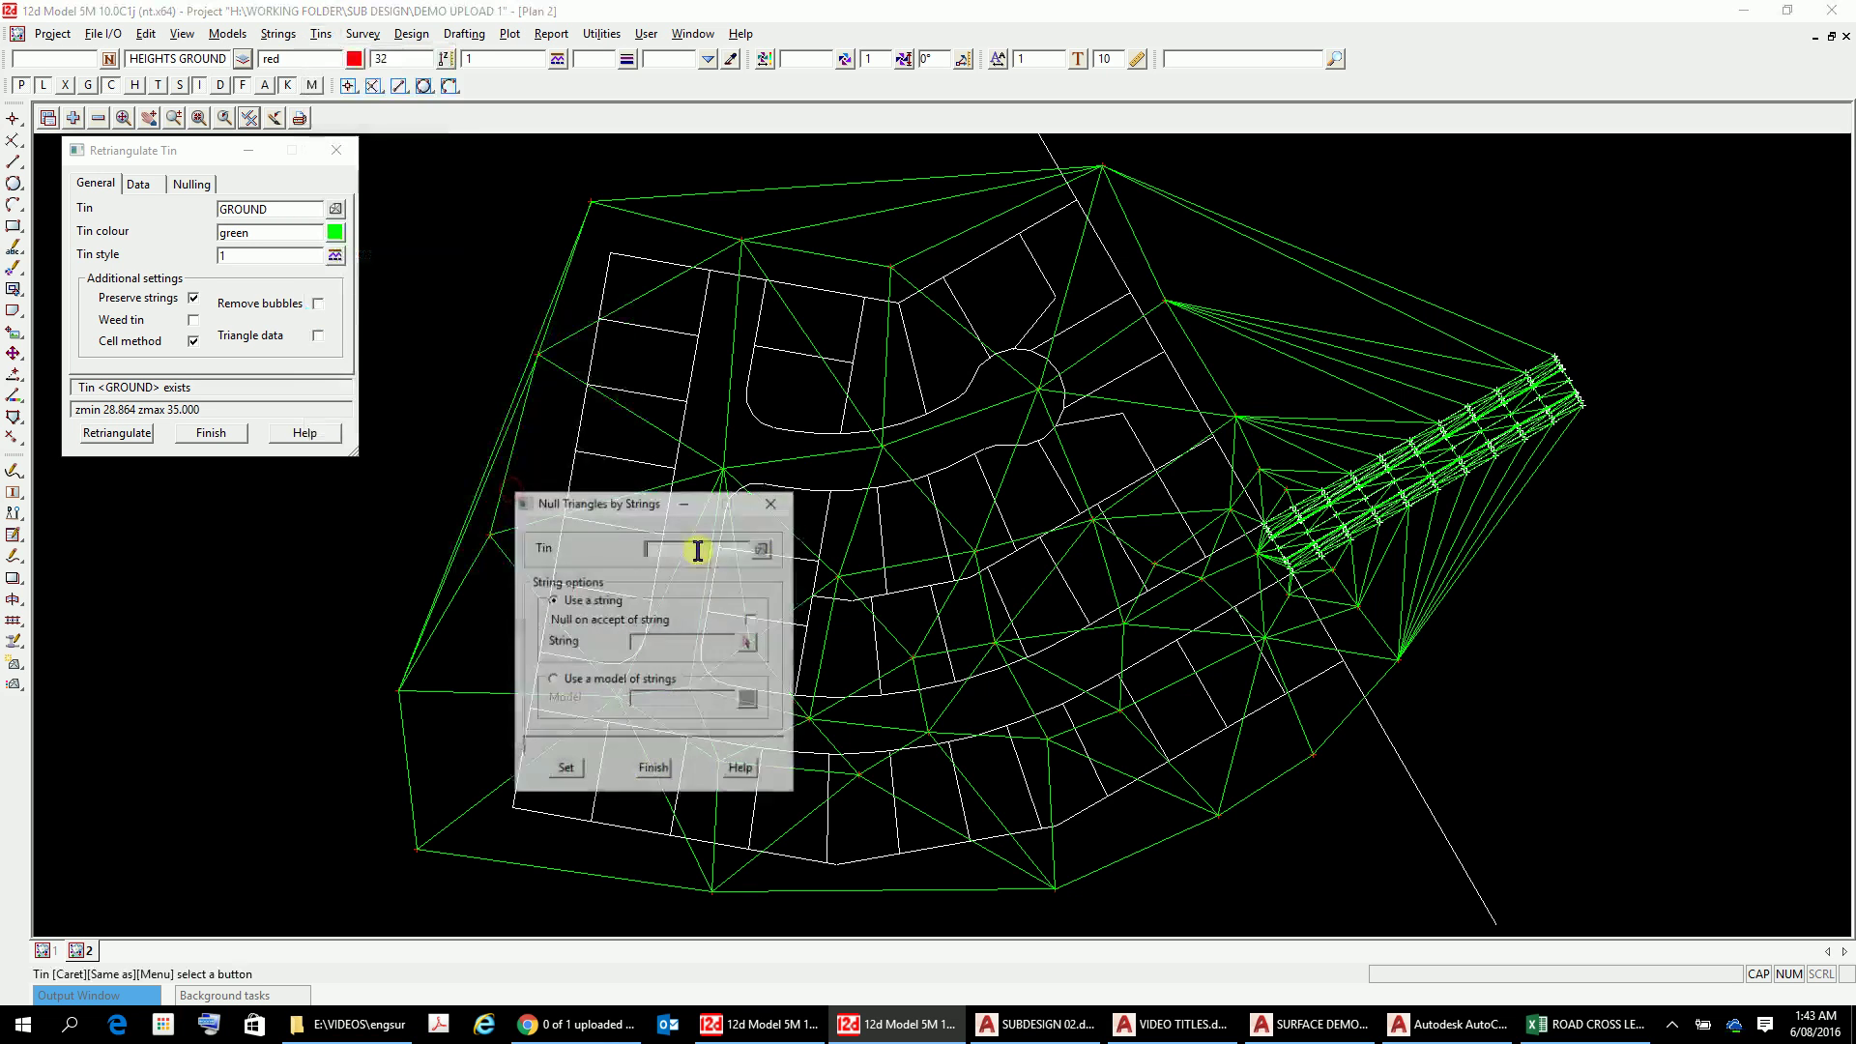
{"action": "left_click", "coordinate": [763, 548]}
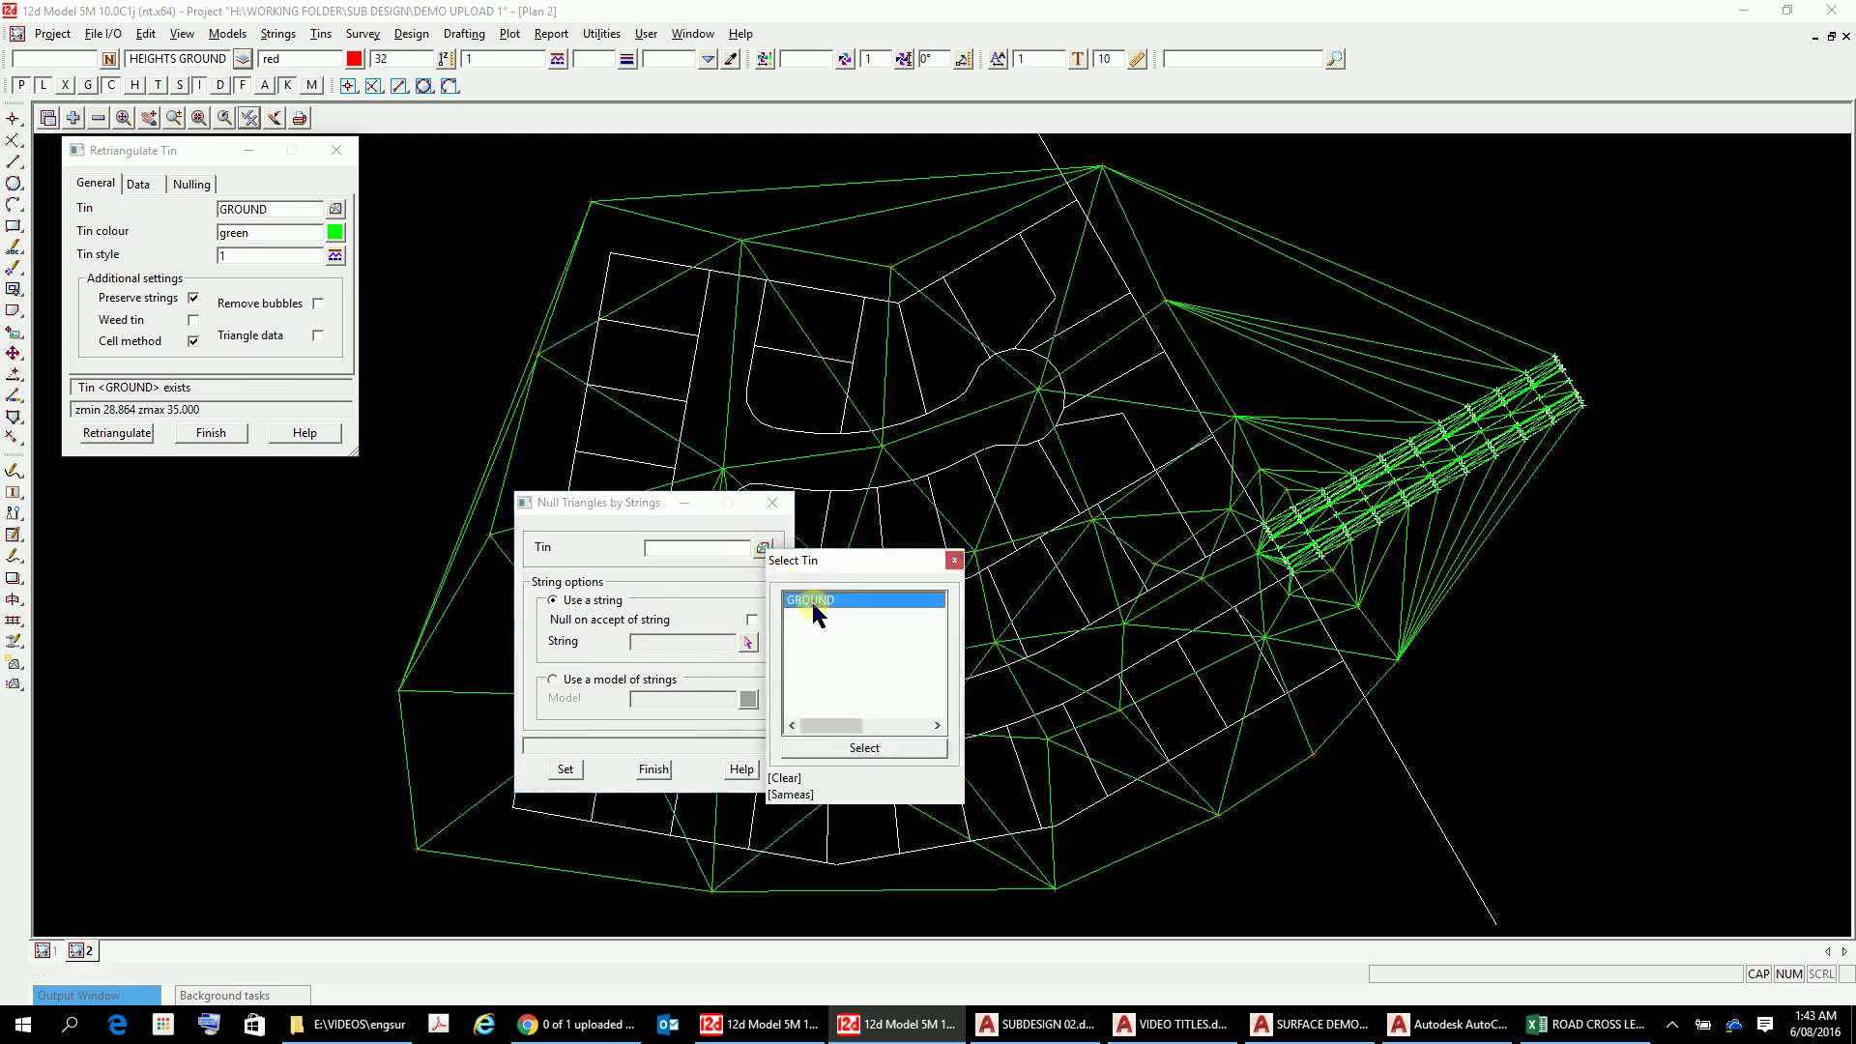
{"action": "left_click", "coordinate": [804, 602]}
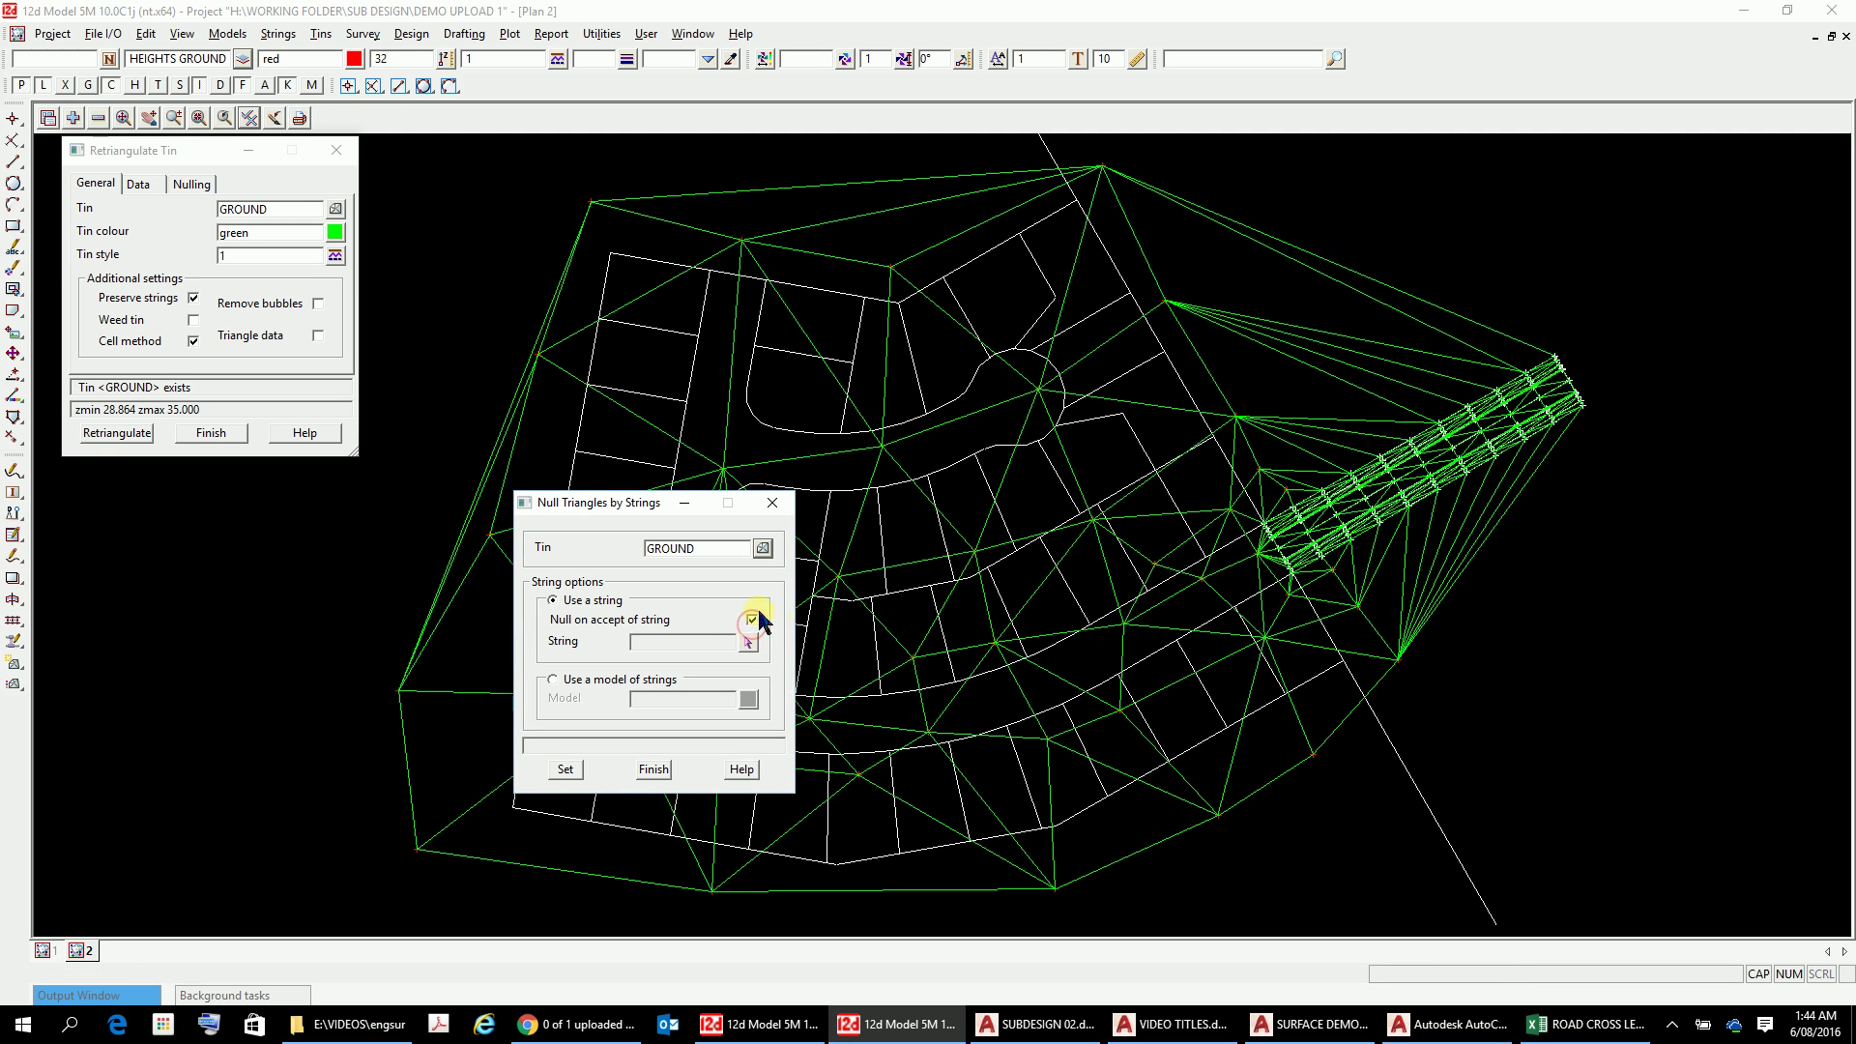
{"action": "left_click", "coordinate": [750, 641]}
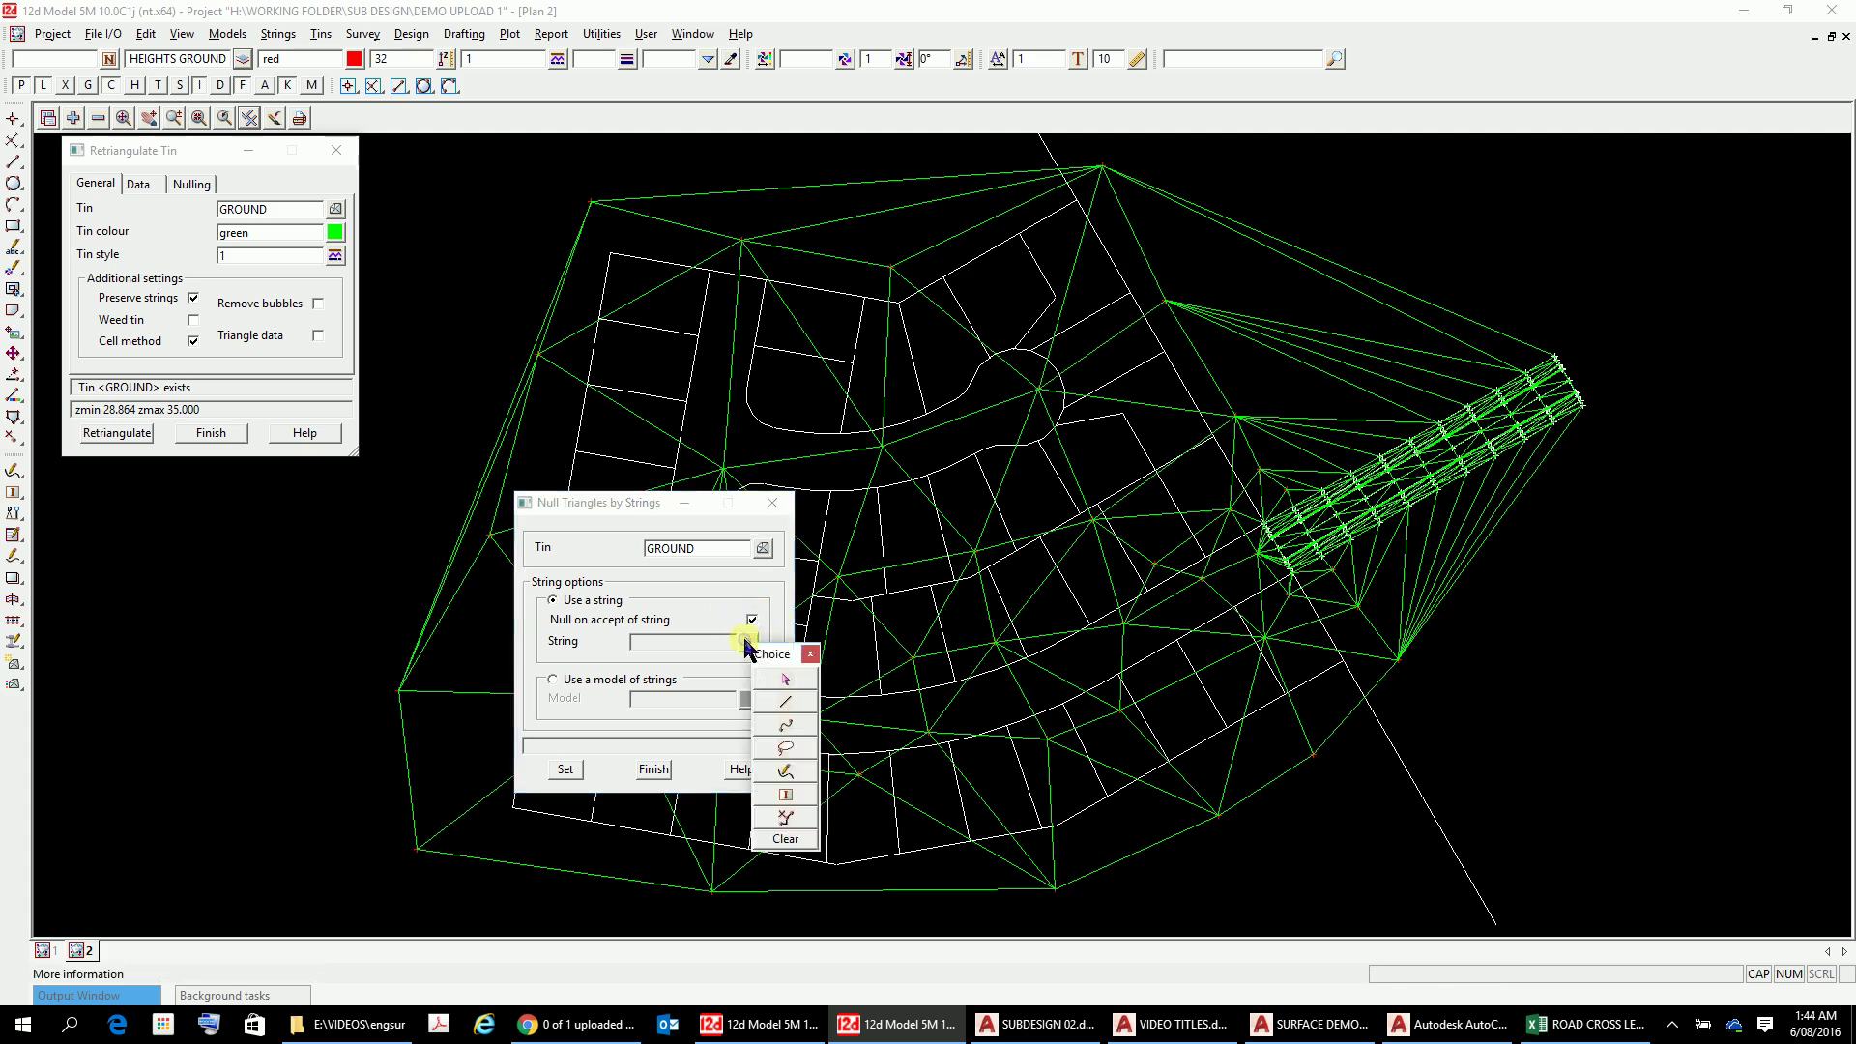
{"action": "left_click", "coordinate": [787, 703]}
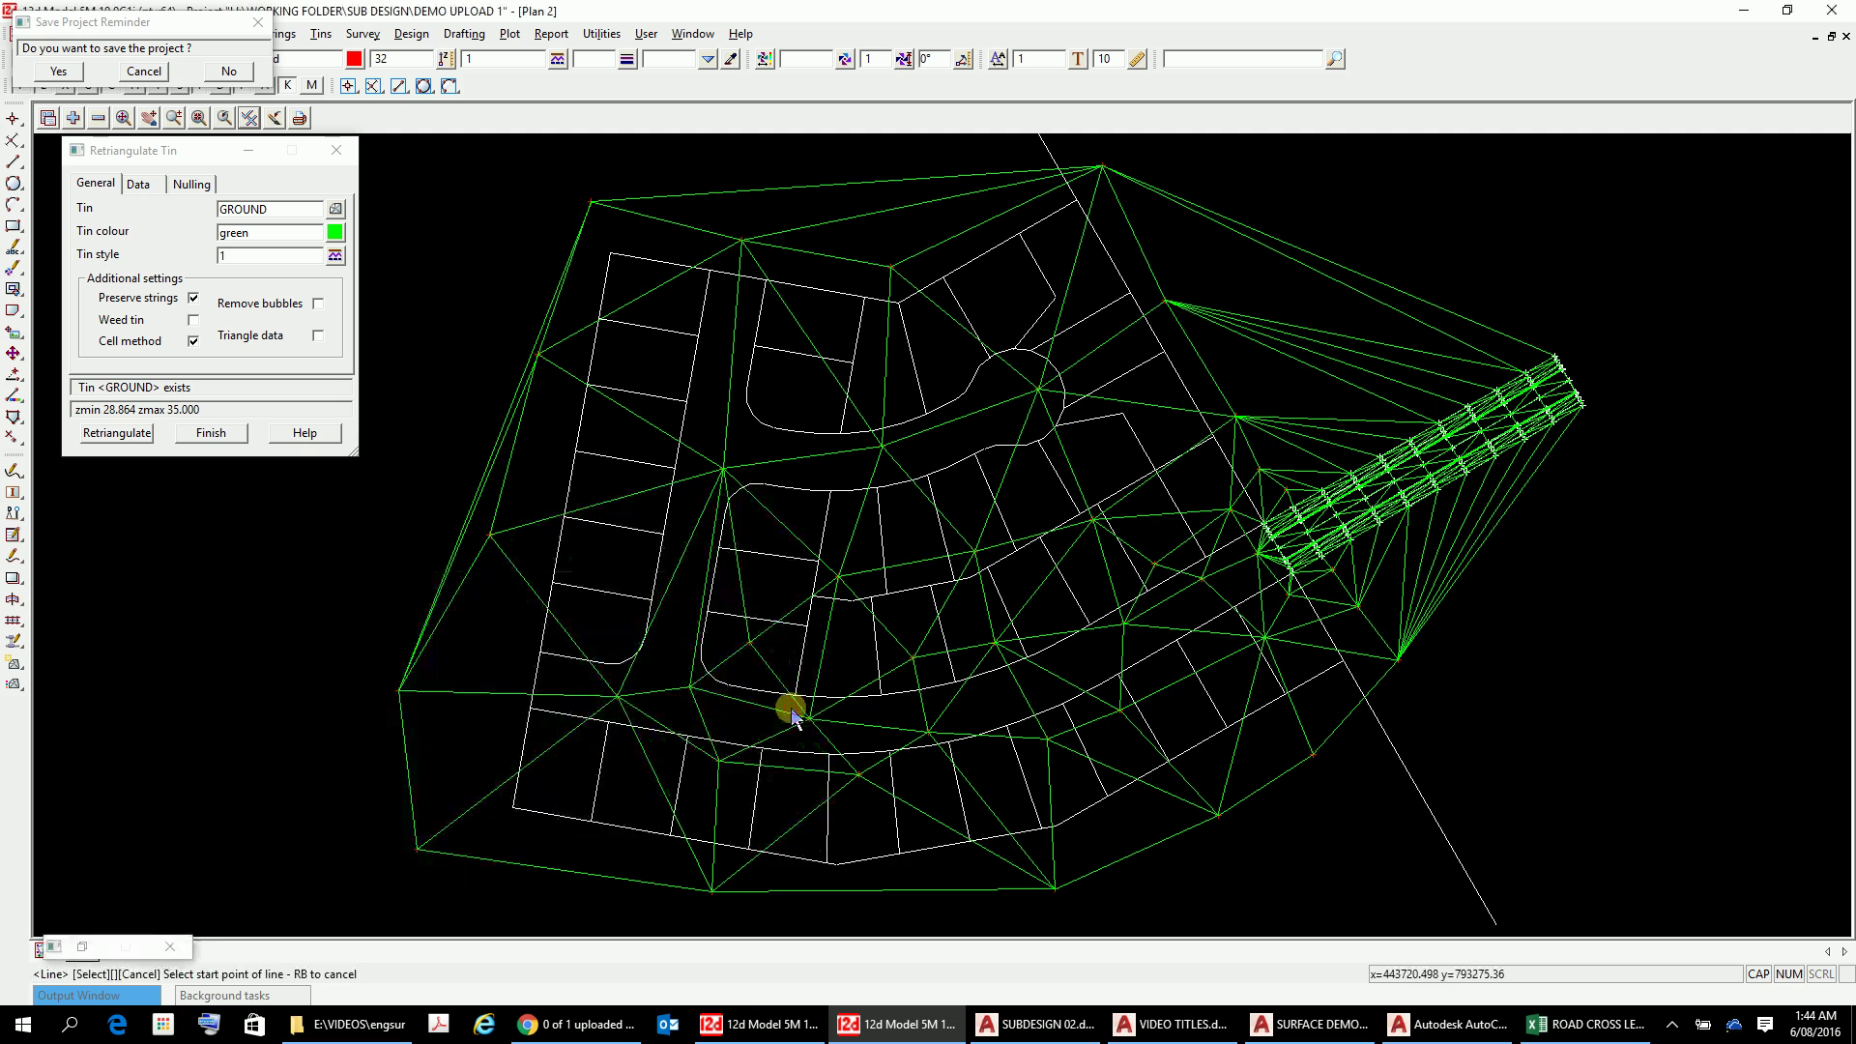
Step: Null the long thin edge triangles along the tin's west and north sides and on the north side of the road strip
{"action": "left_click", "coordinate": [450, 471]}
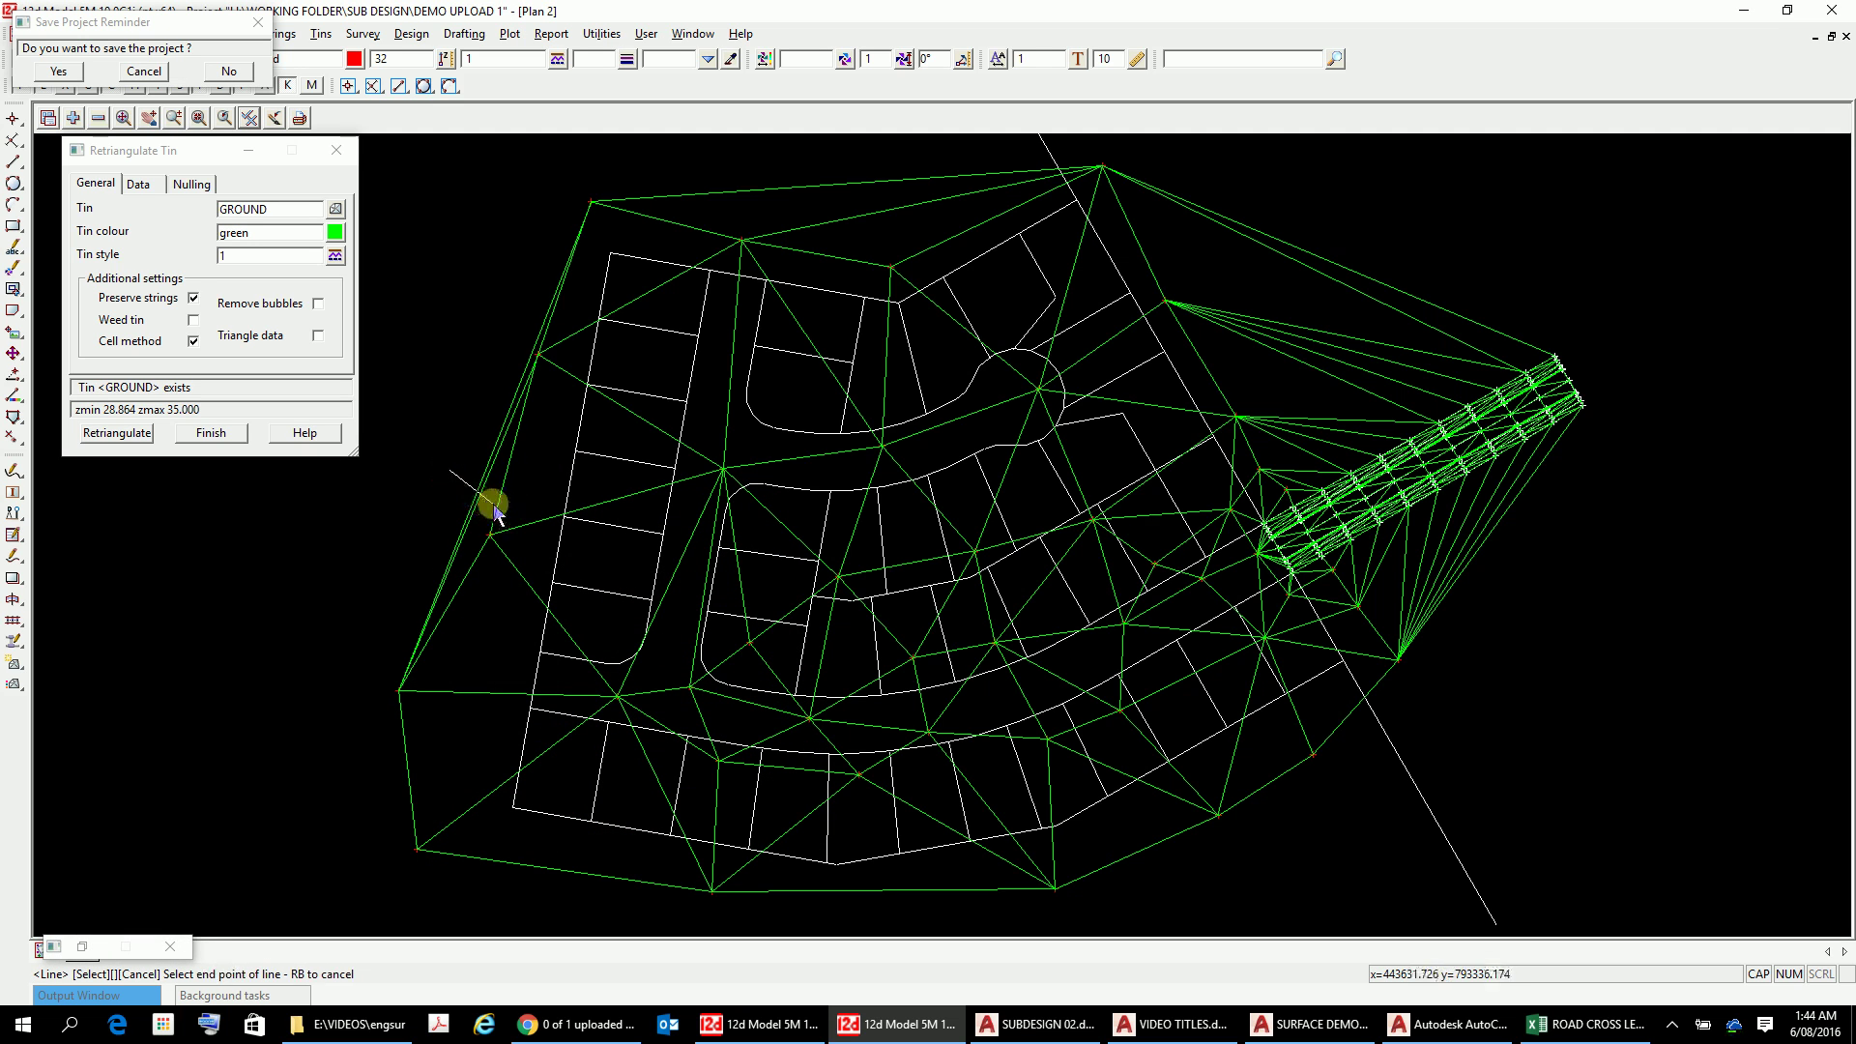
{"action": "left_click", "coordinate": [487, 504]}
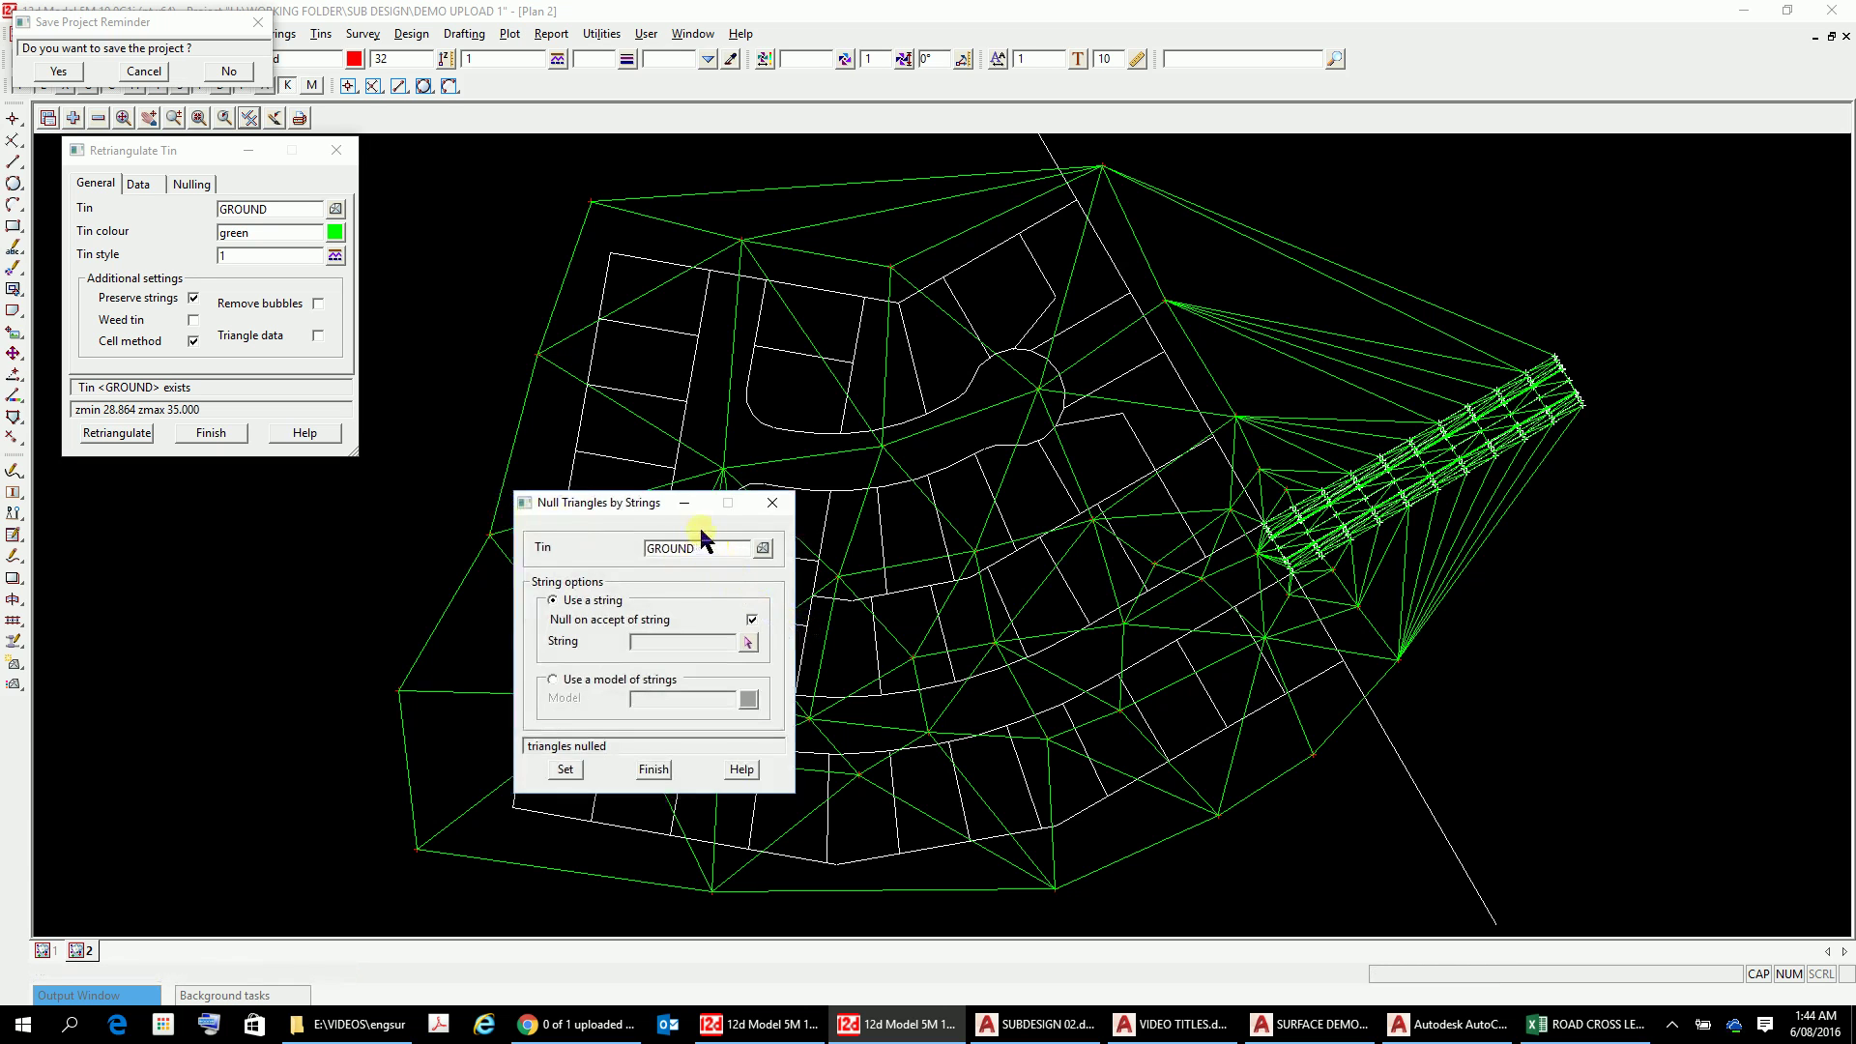
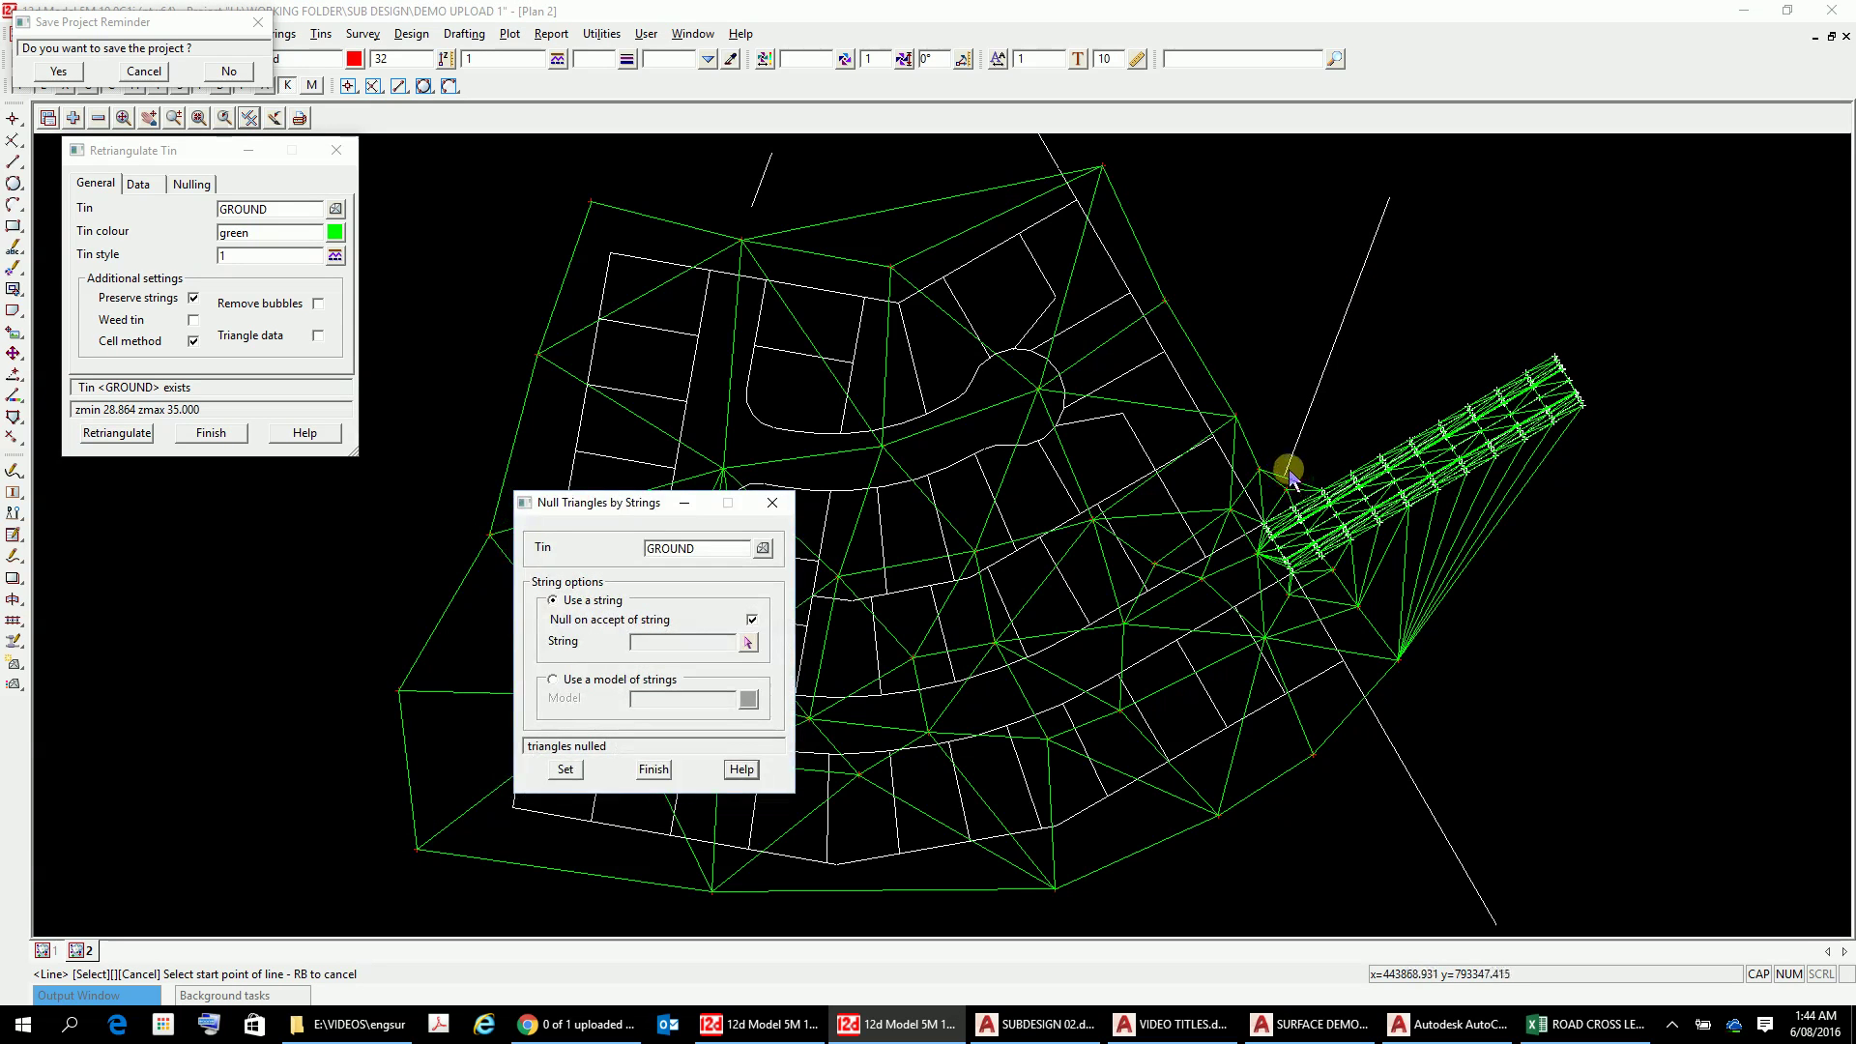
{"action": "left_click", "coordinate": [1295, 484]}
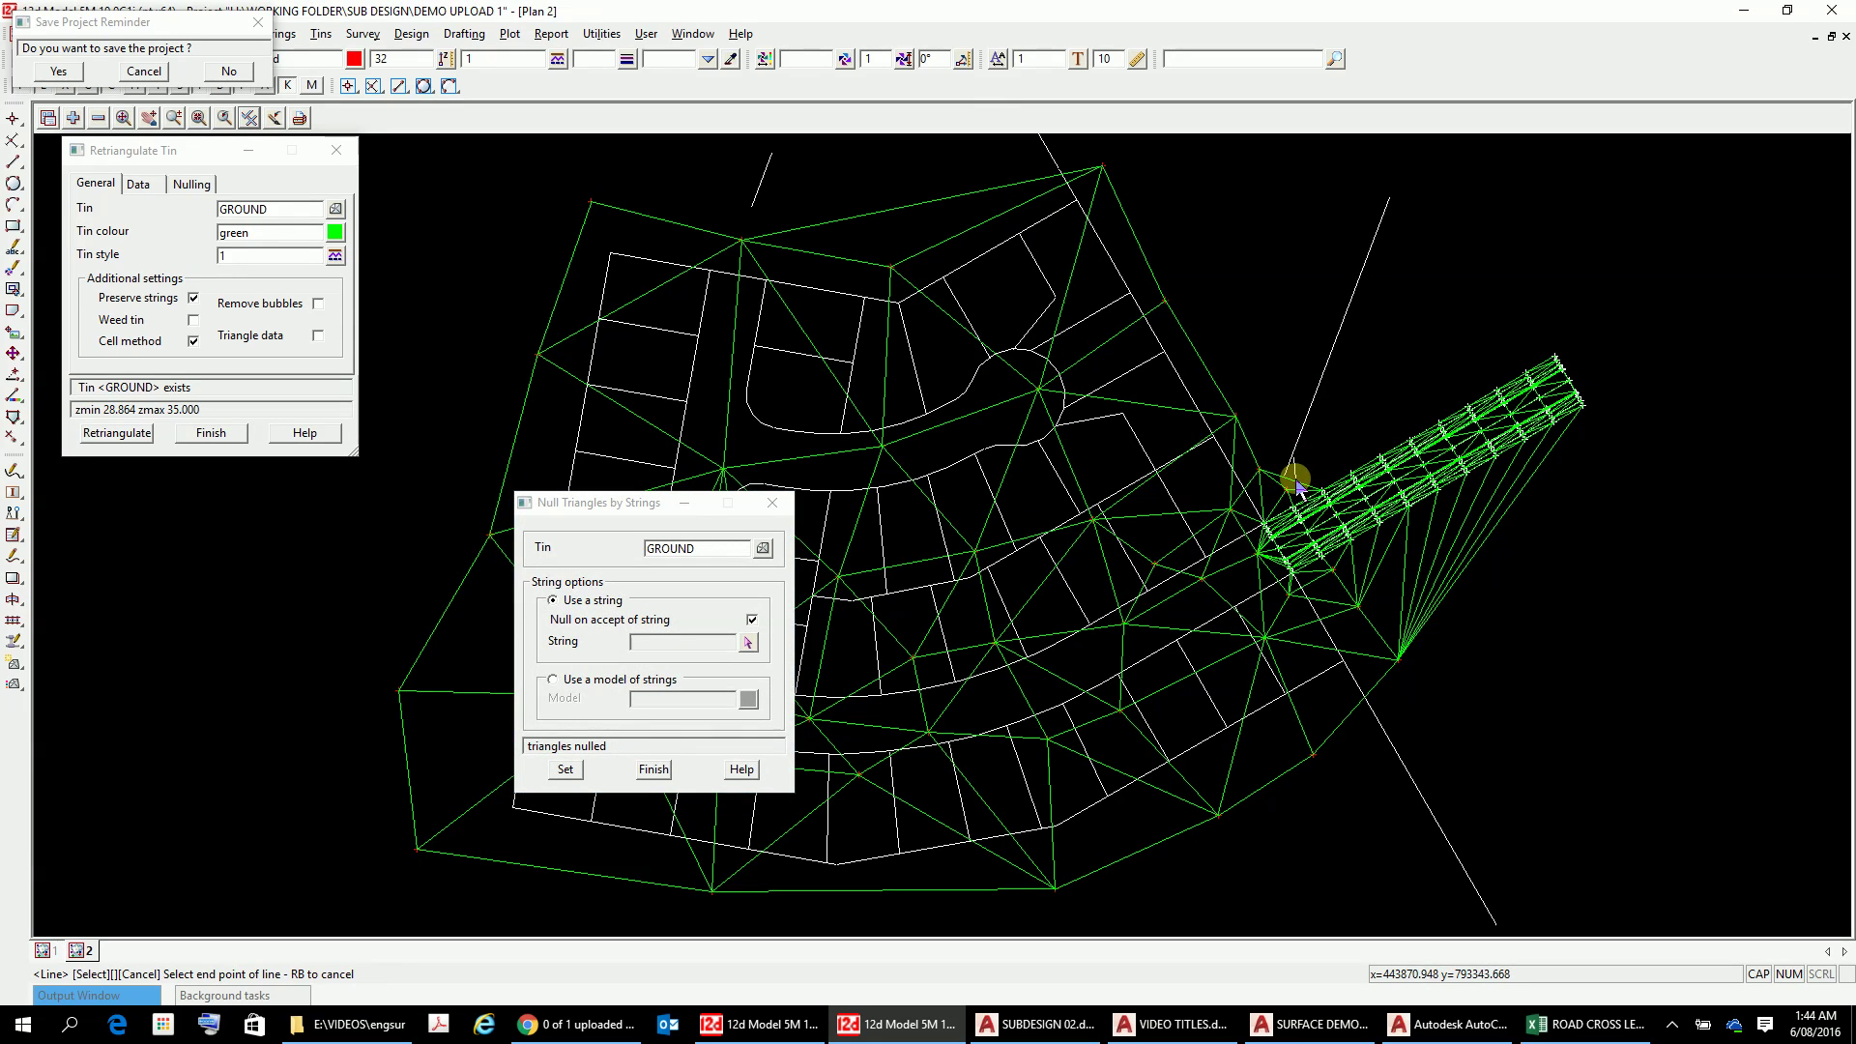
{"action": "left_click", "coordinate": [1286, 485]}
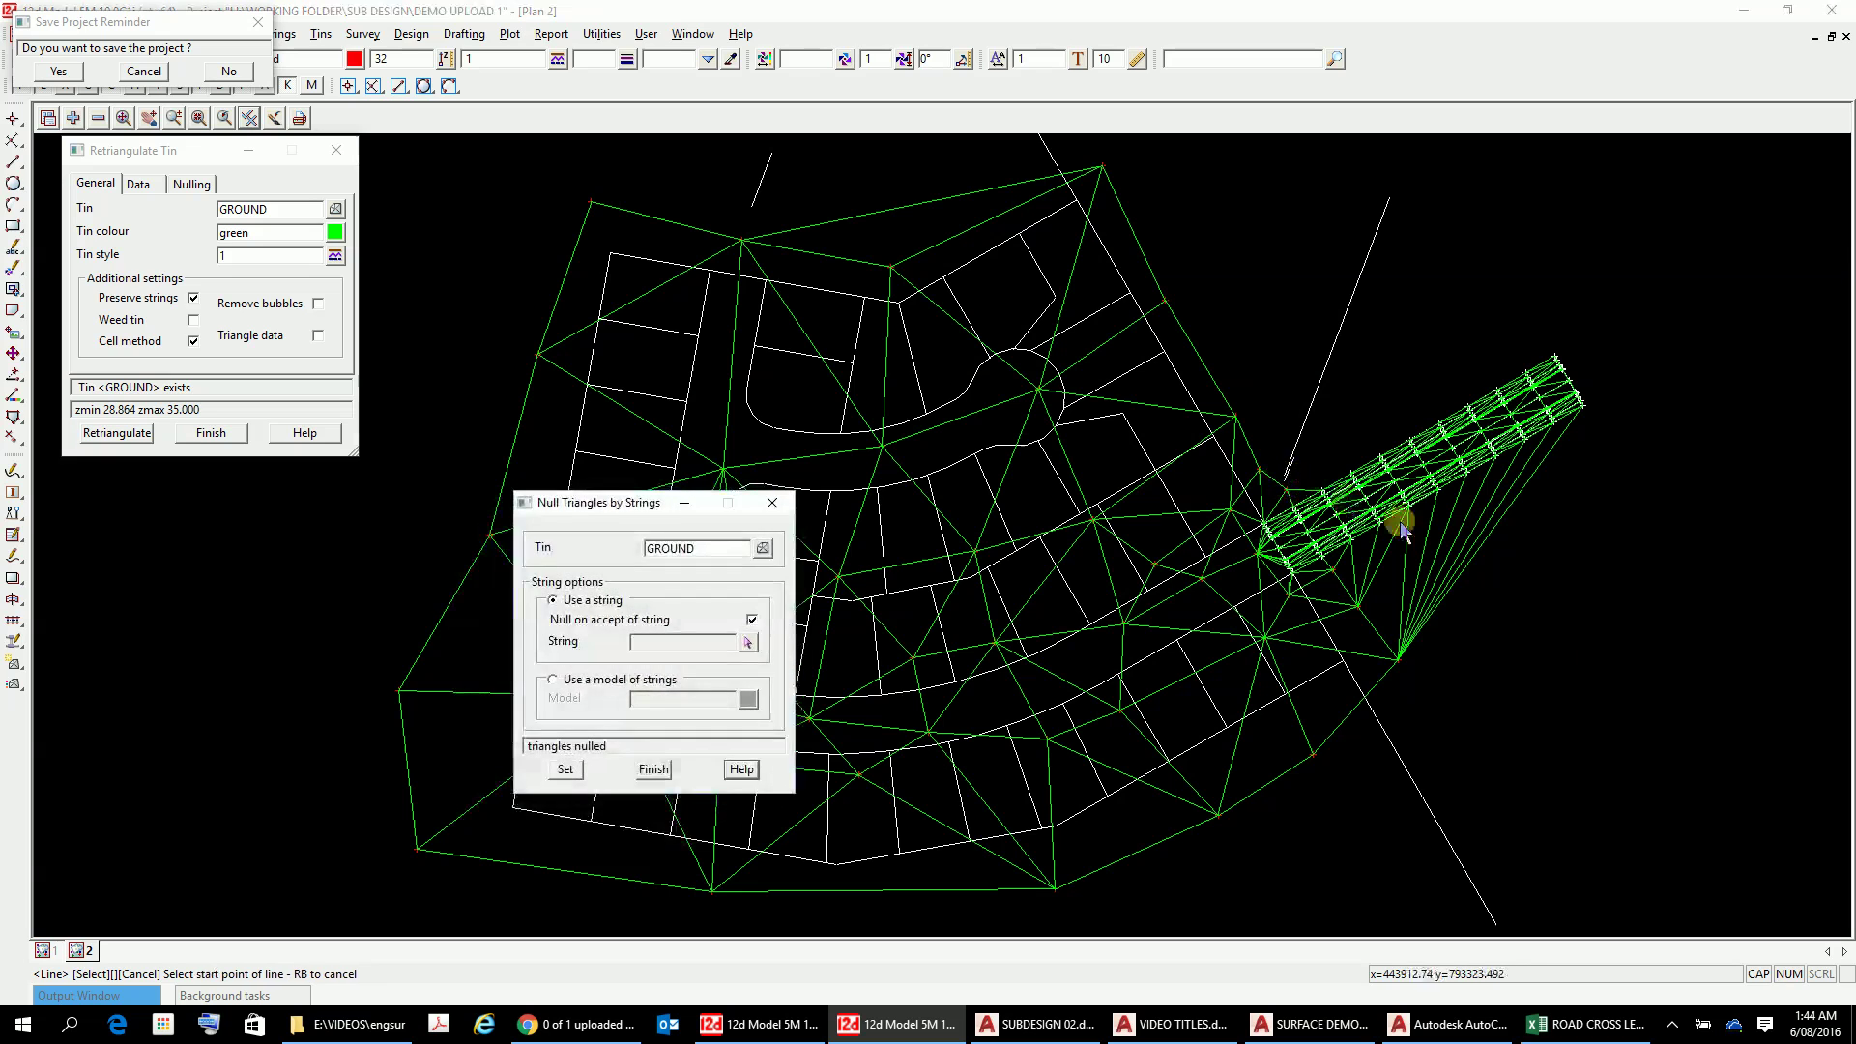
Step: Null the fan of long triangles between the south side of the road strip and the subdivision edge
{"action": "left_click", "coordinate": [1344, 572]}
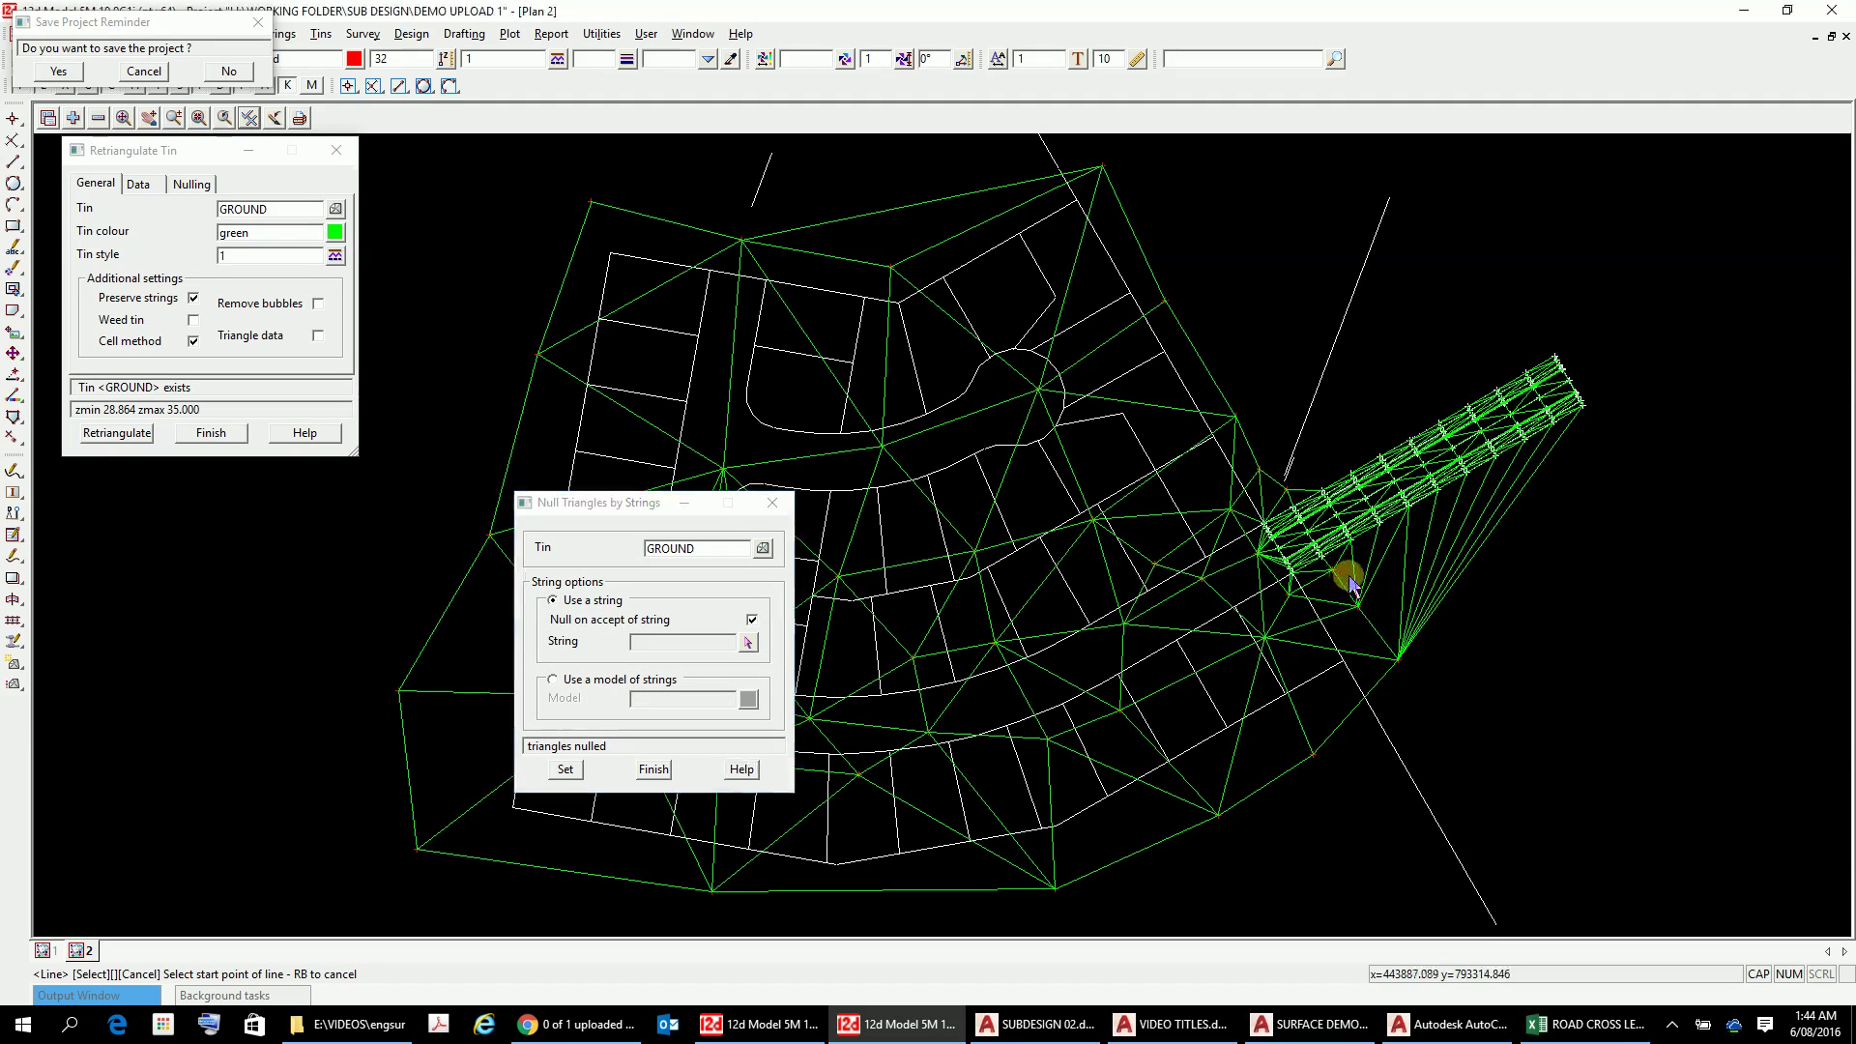
{"action": "left_click", "coordinate": [1581, 633]}
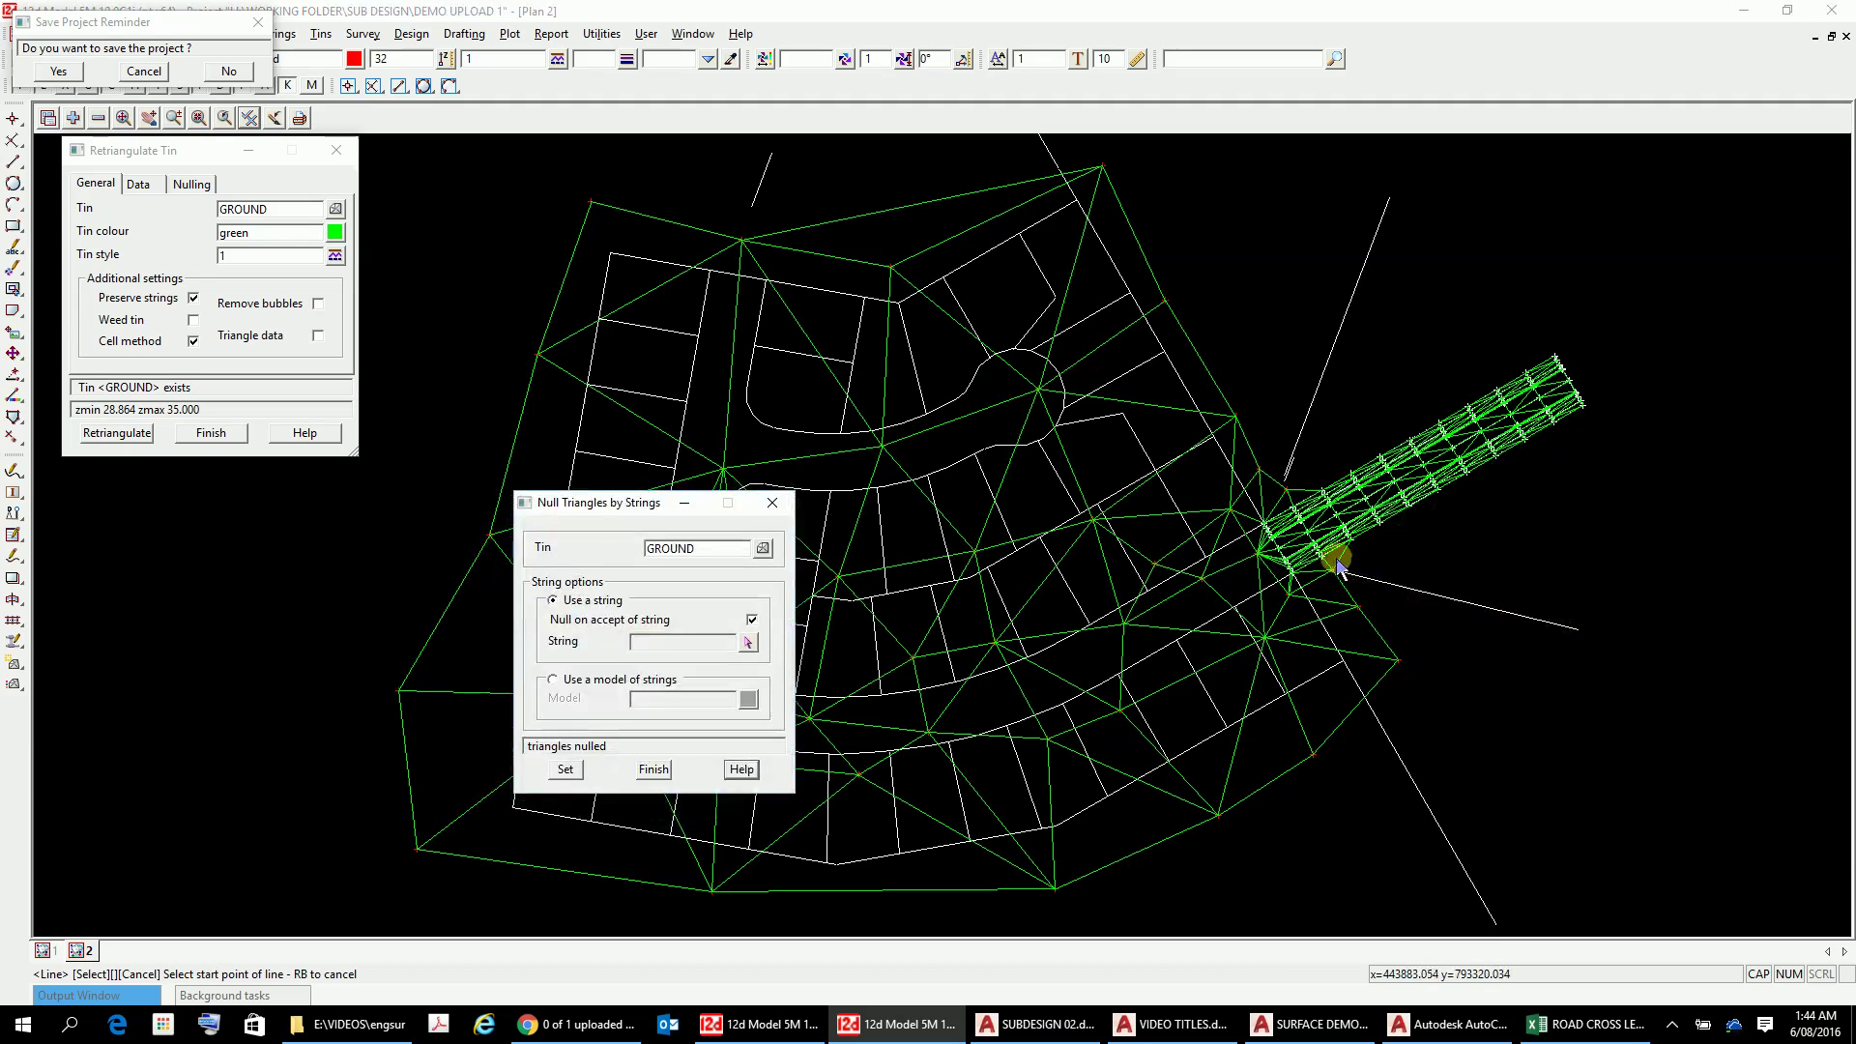
{"action": "left_click", "coordinate": [1427, 577]}
{"action": "left_click", "coordinate": [1337, 559]}
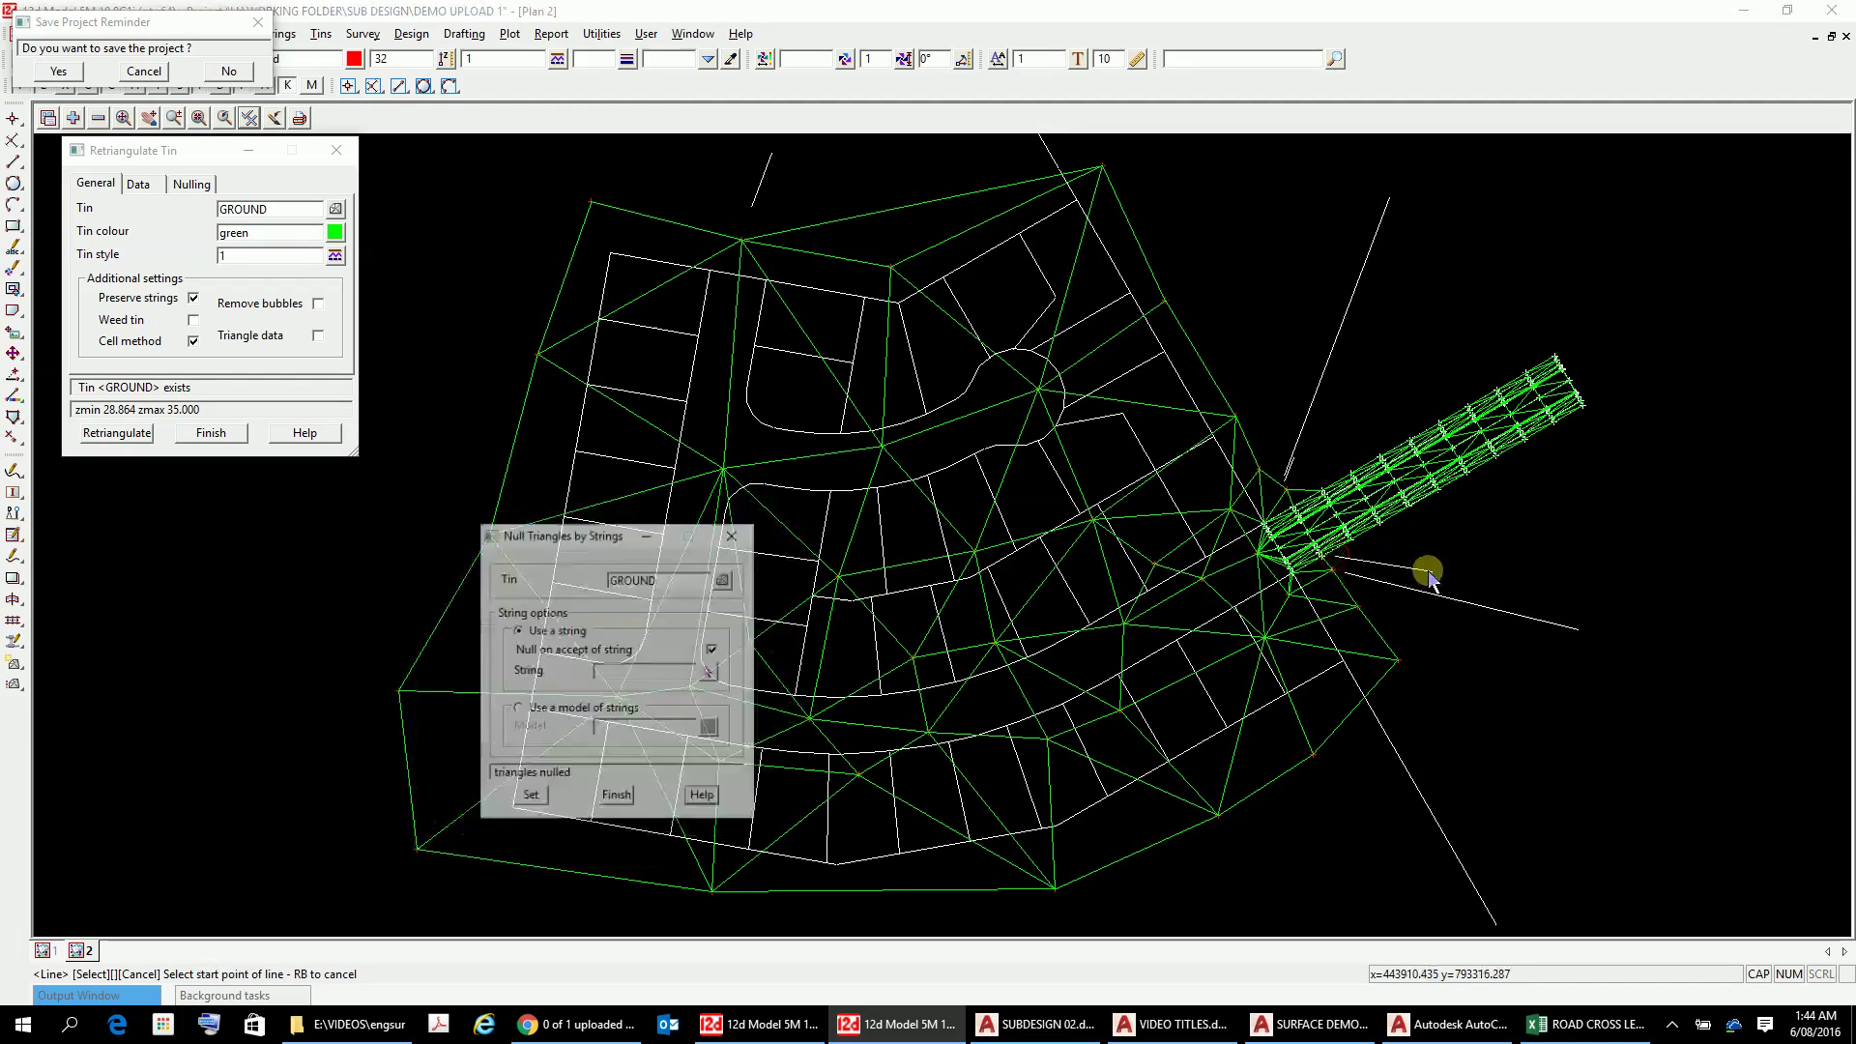
Step: Null the leftover edge triangle where the north side of the road strip meets the subdivision
{"action": "scroll", "coordinate": [865, 623], "scroll_direction": "down", "scroll_amount": 1}
{"action": "scroll", "coordinate": [882, 631], "scroll_direction": "up", "scroll_amount": 1}
{"action": "right_click", "coordinate": [888, 633]}
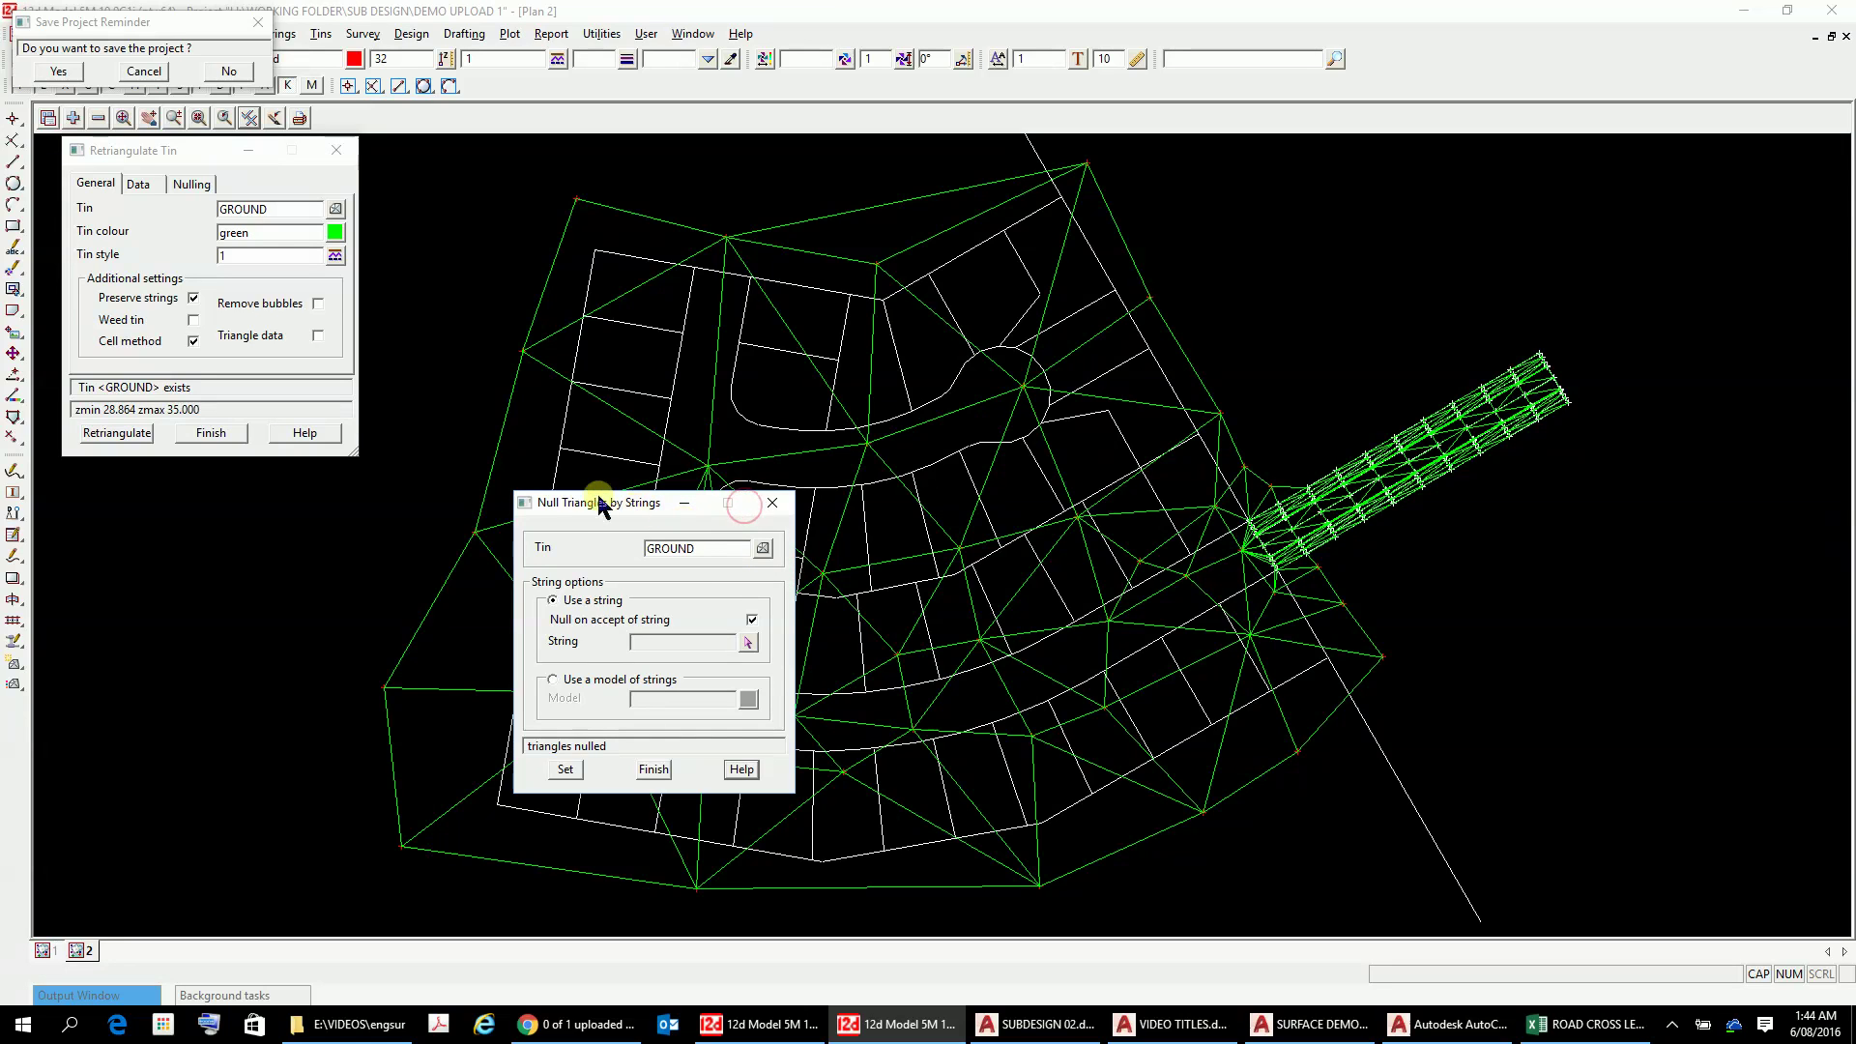
{"action": "left_click_drag", "start_coordinate": [580, 510], "coordinate": [117, 594]}
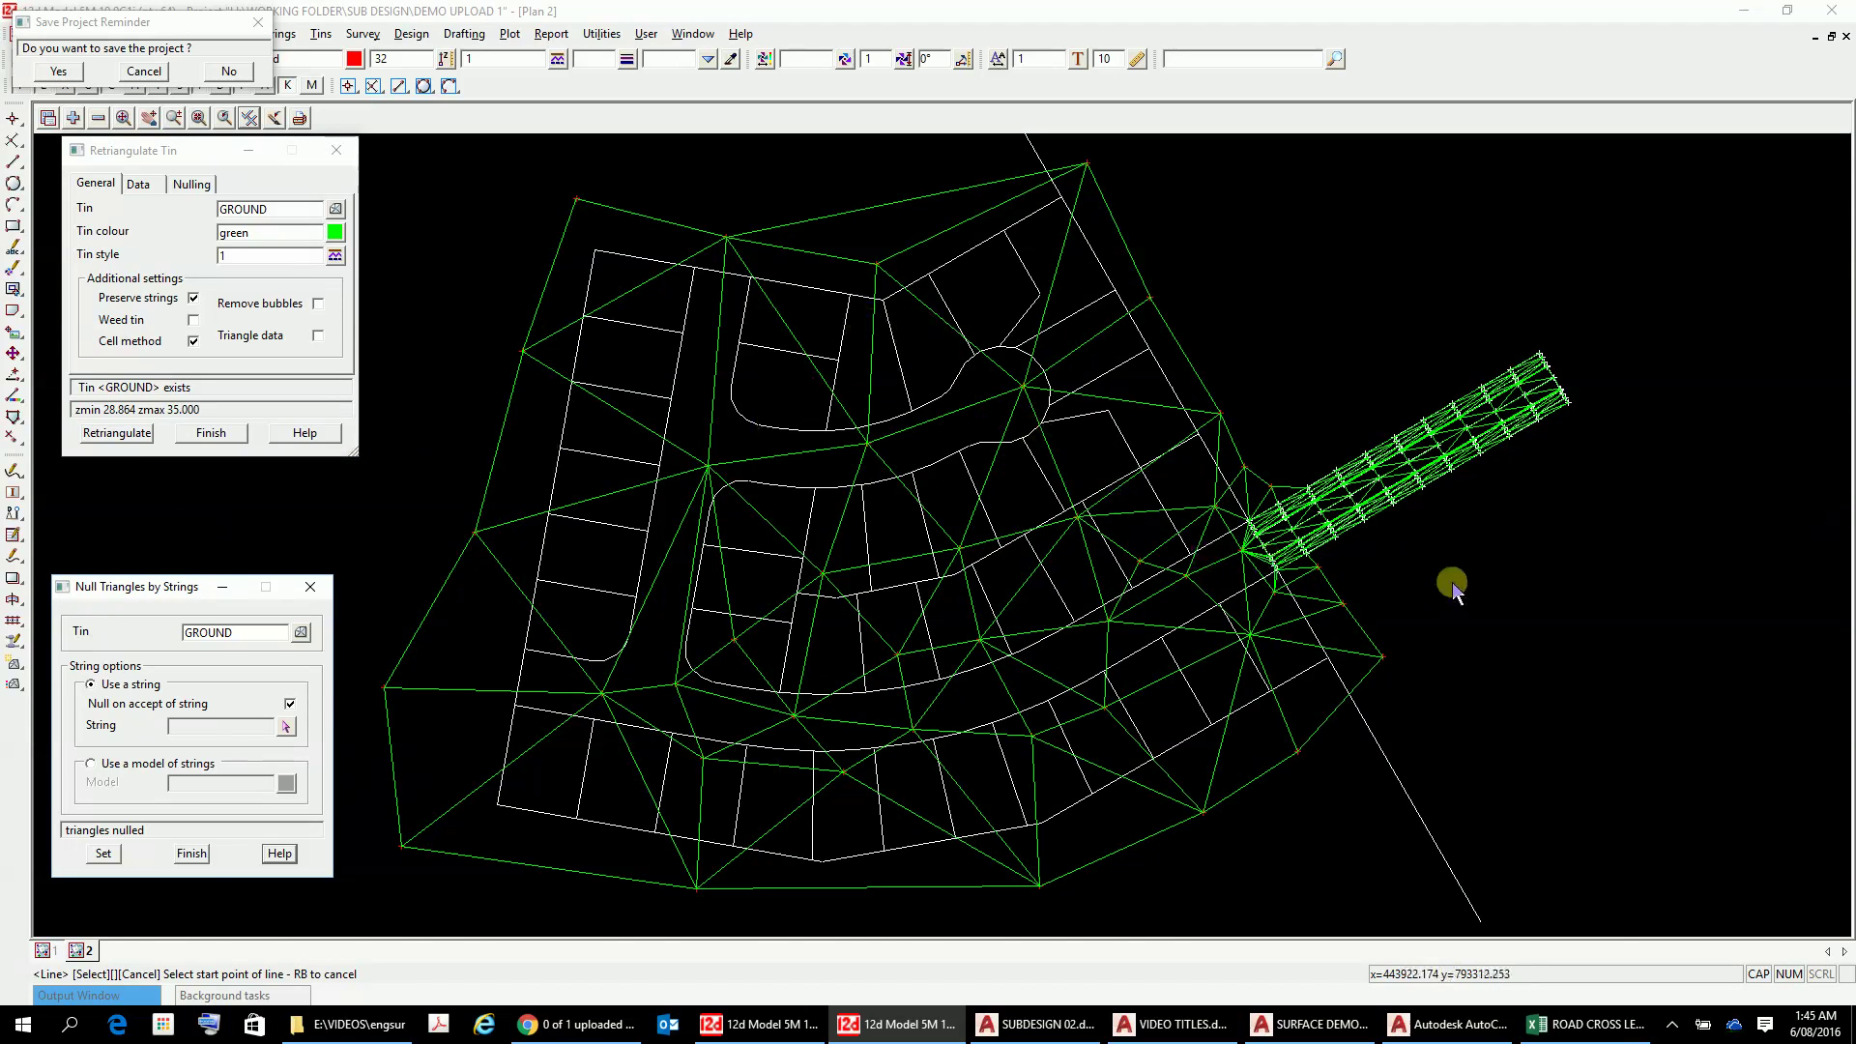
{"action": "scroll", "coordinate": [1276, 537], "scroll_direction": "up", "scroll_amount": 4}
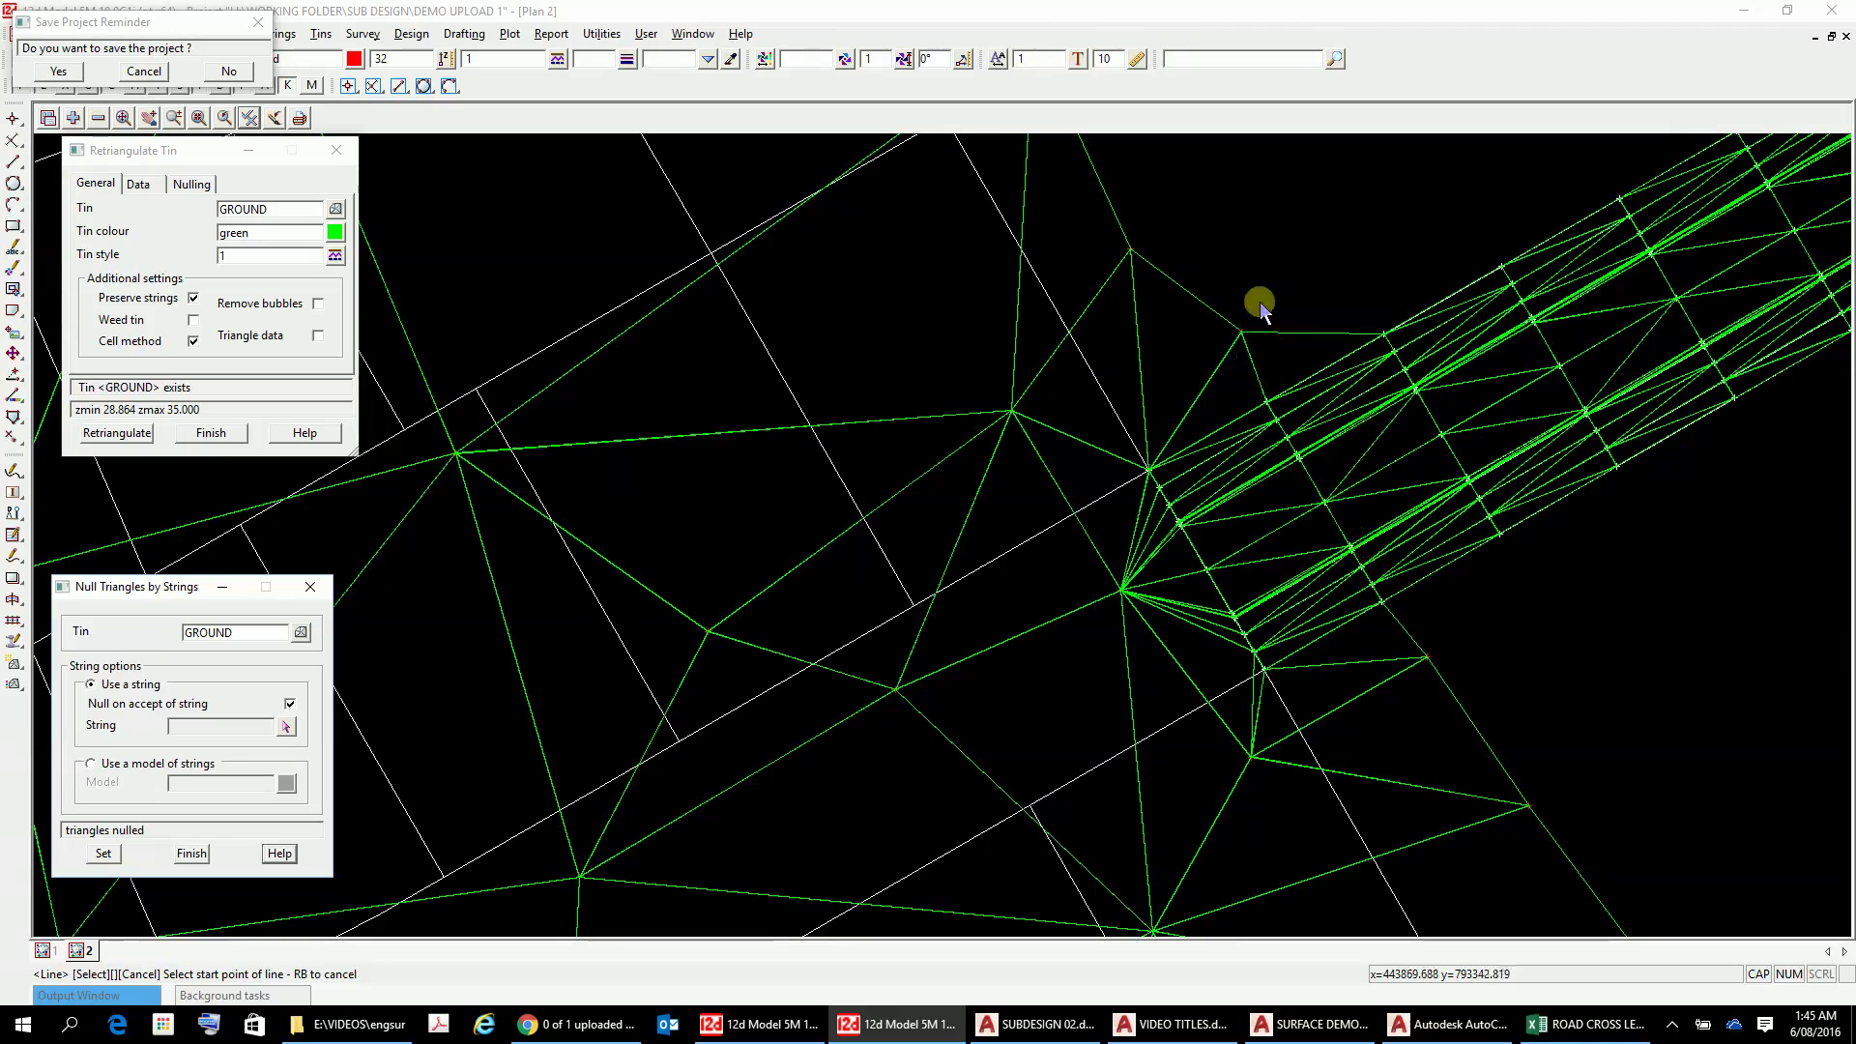
{"action": "left_click", "coordinate": [1287, 291]}
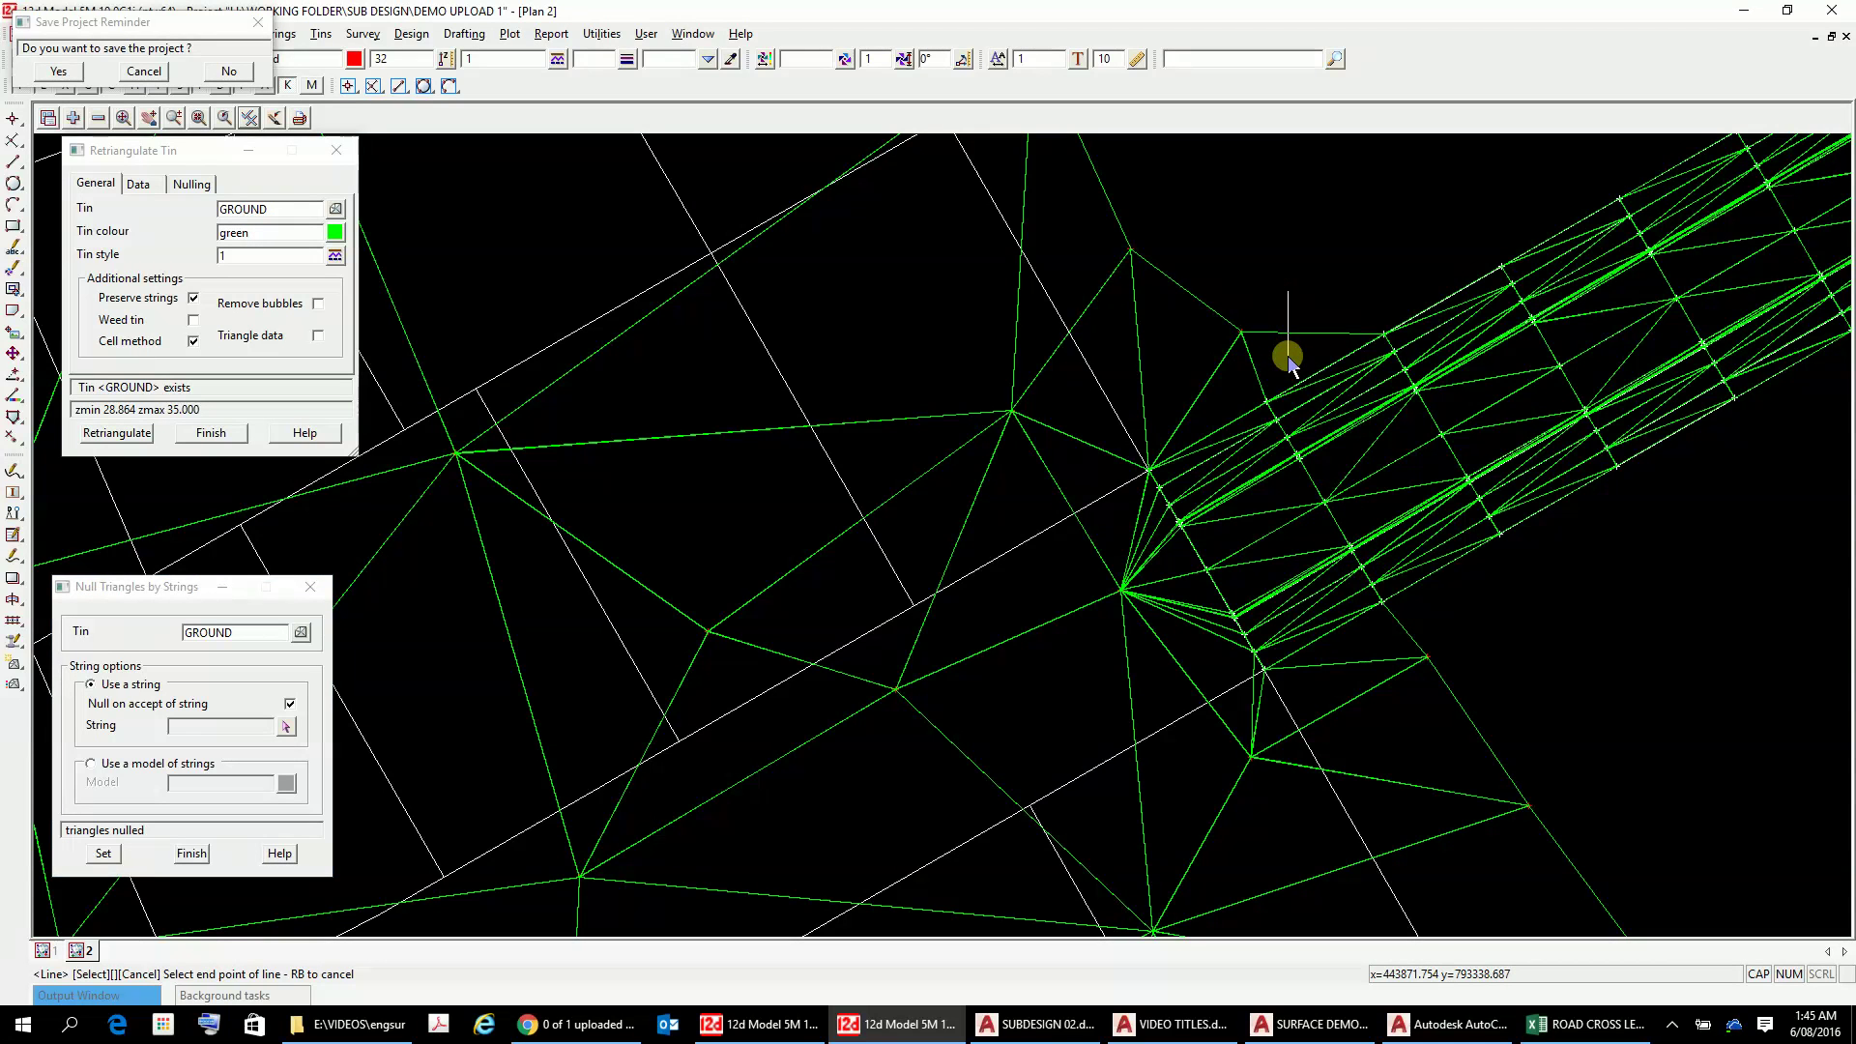
{"action": "left_click", "coordinate": [1286, 357]}
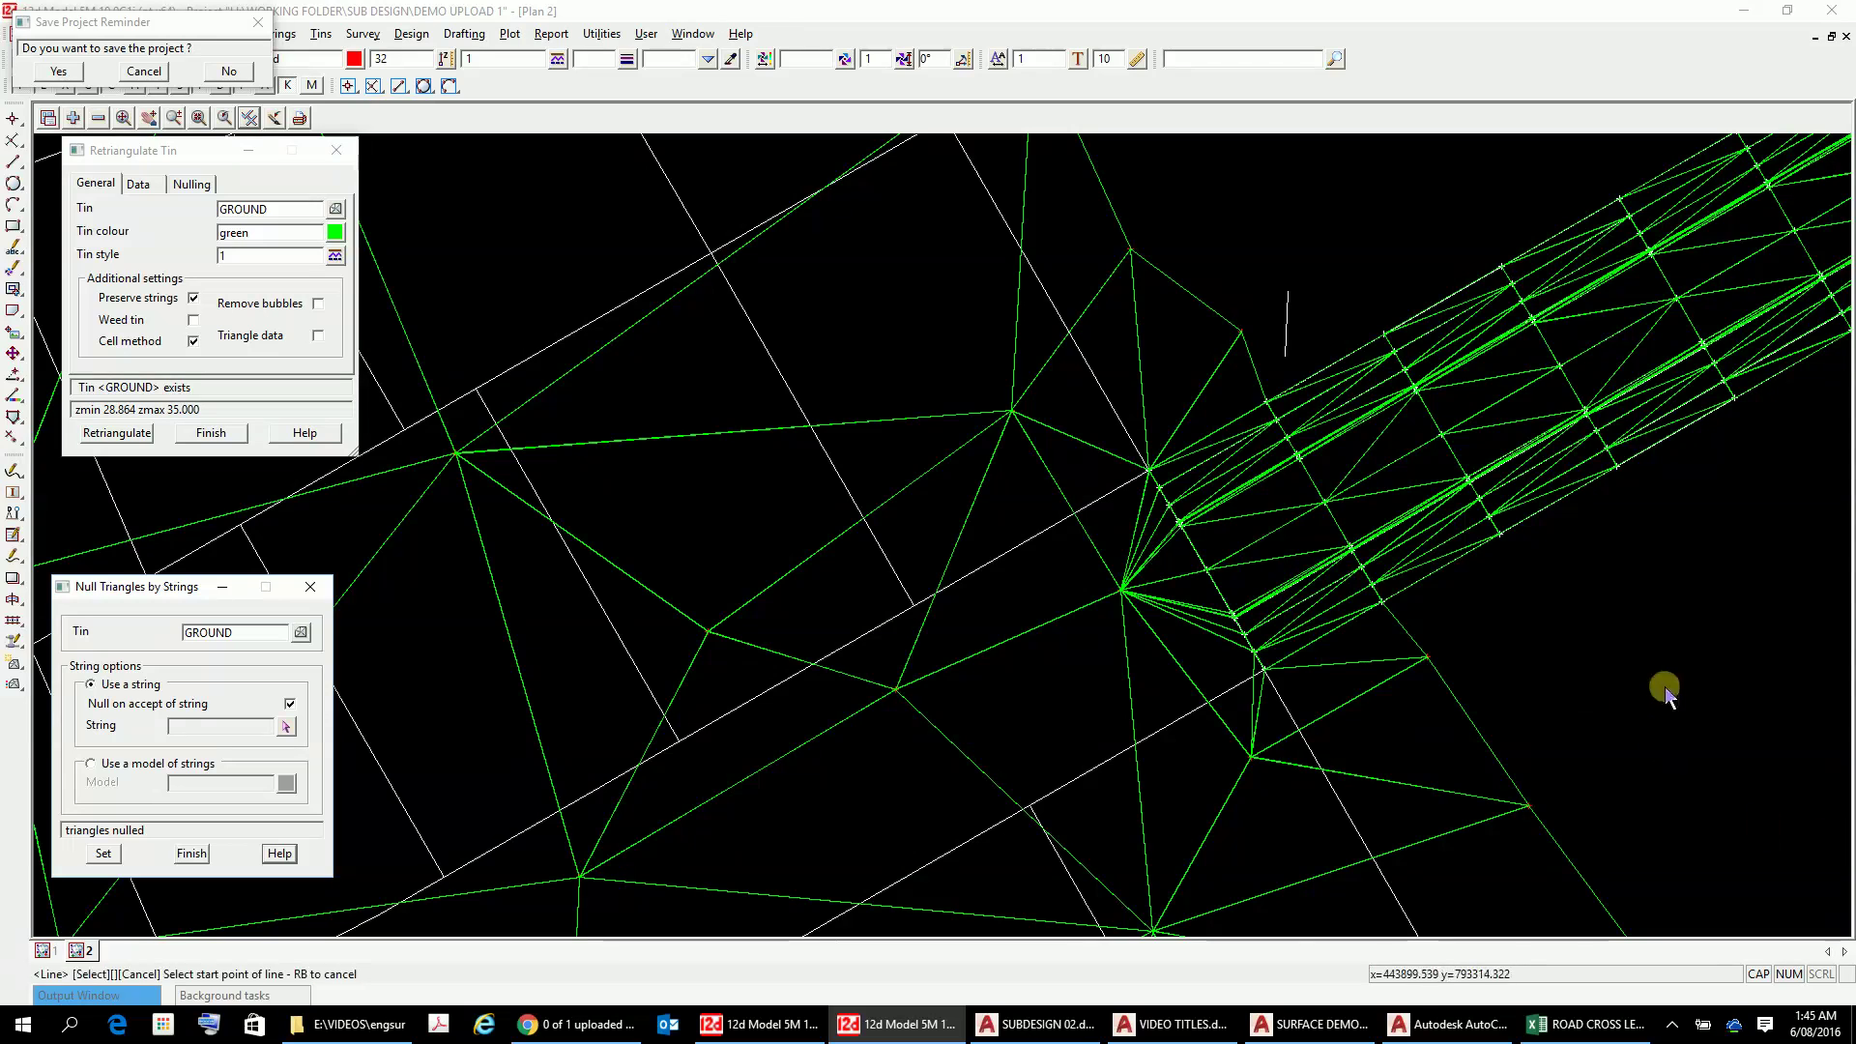
Step: Null the remaining wide triangle across the notch in the tin's northern edge and save the project
{"action": "scroll", "coordinate": [1660, 693], "scroll_direction": "down", "scroll_amount": 4}
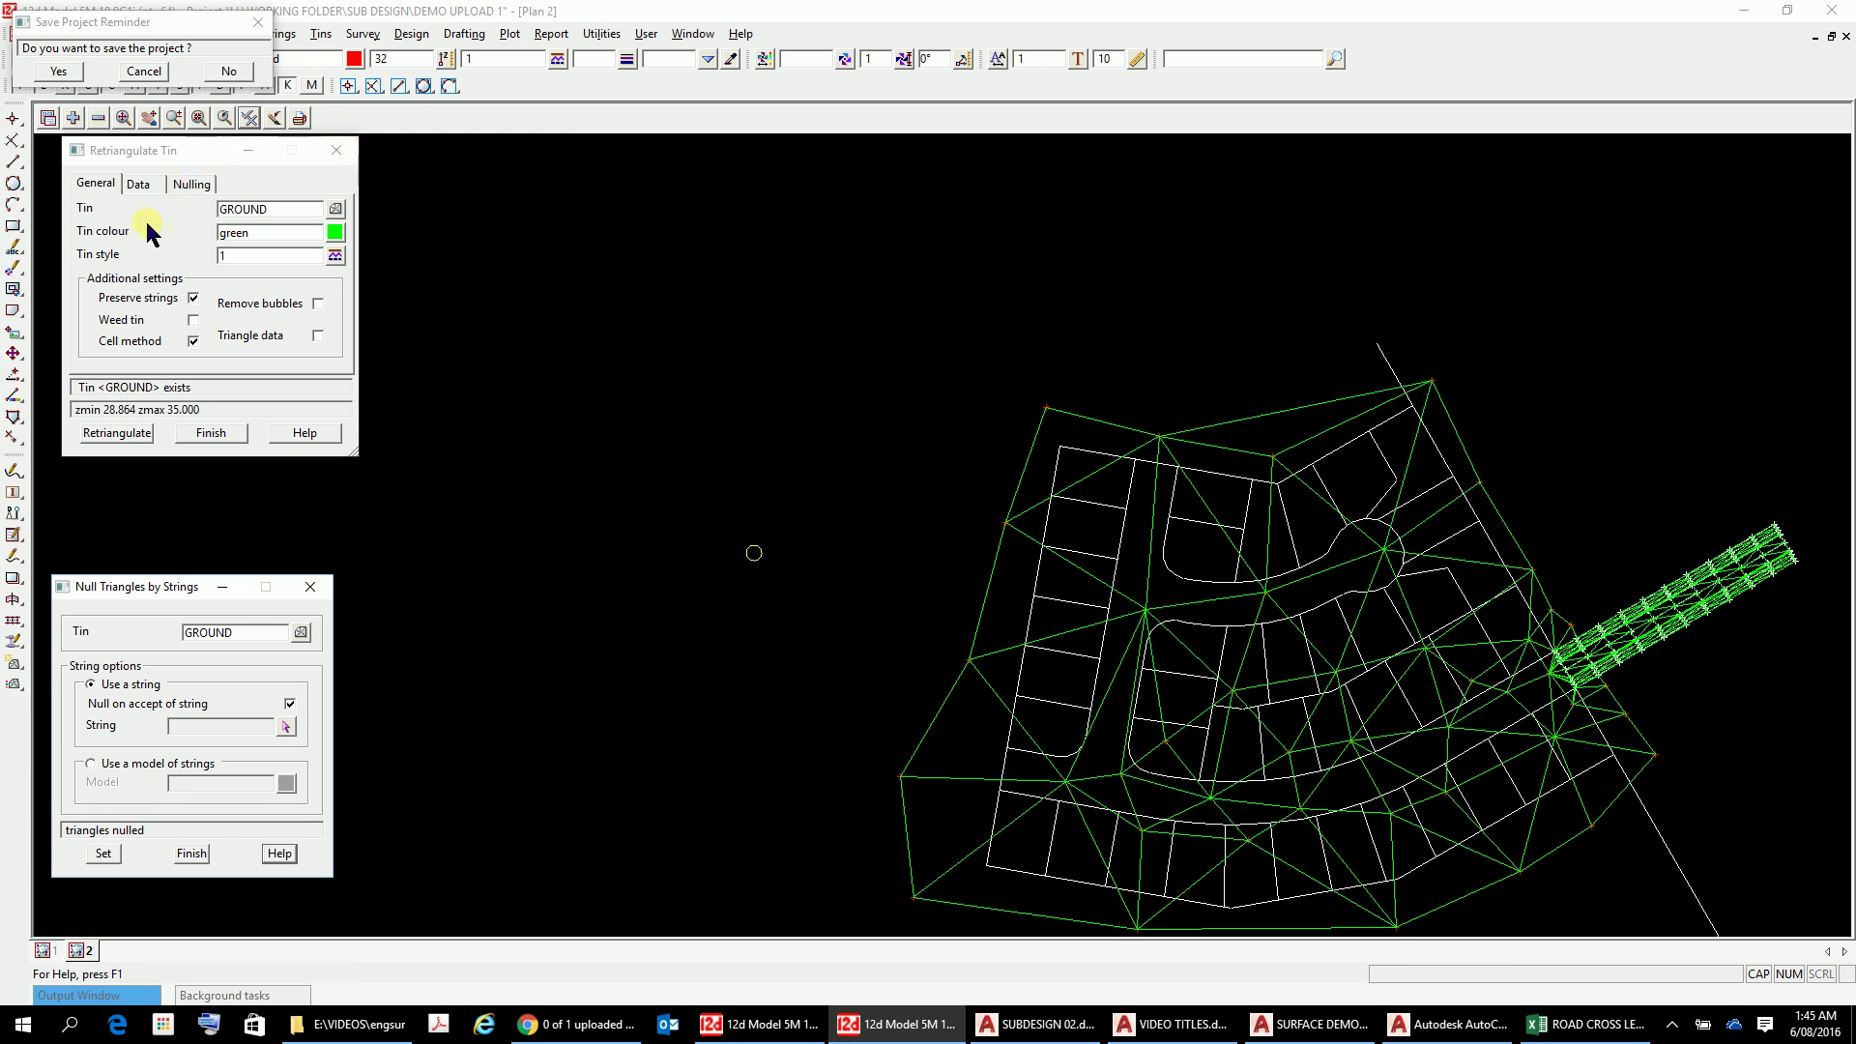
{"action": "left_click_drag", "start_coordinate": [112, 164], "coordinate": [307, 280]}
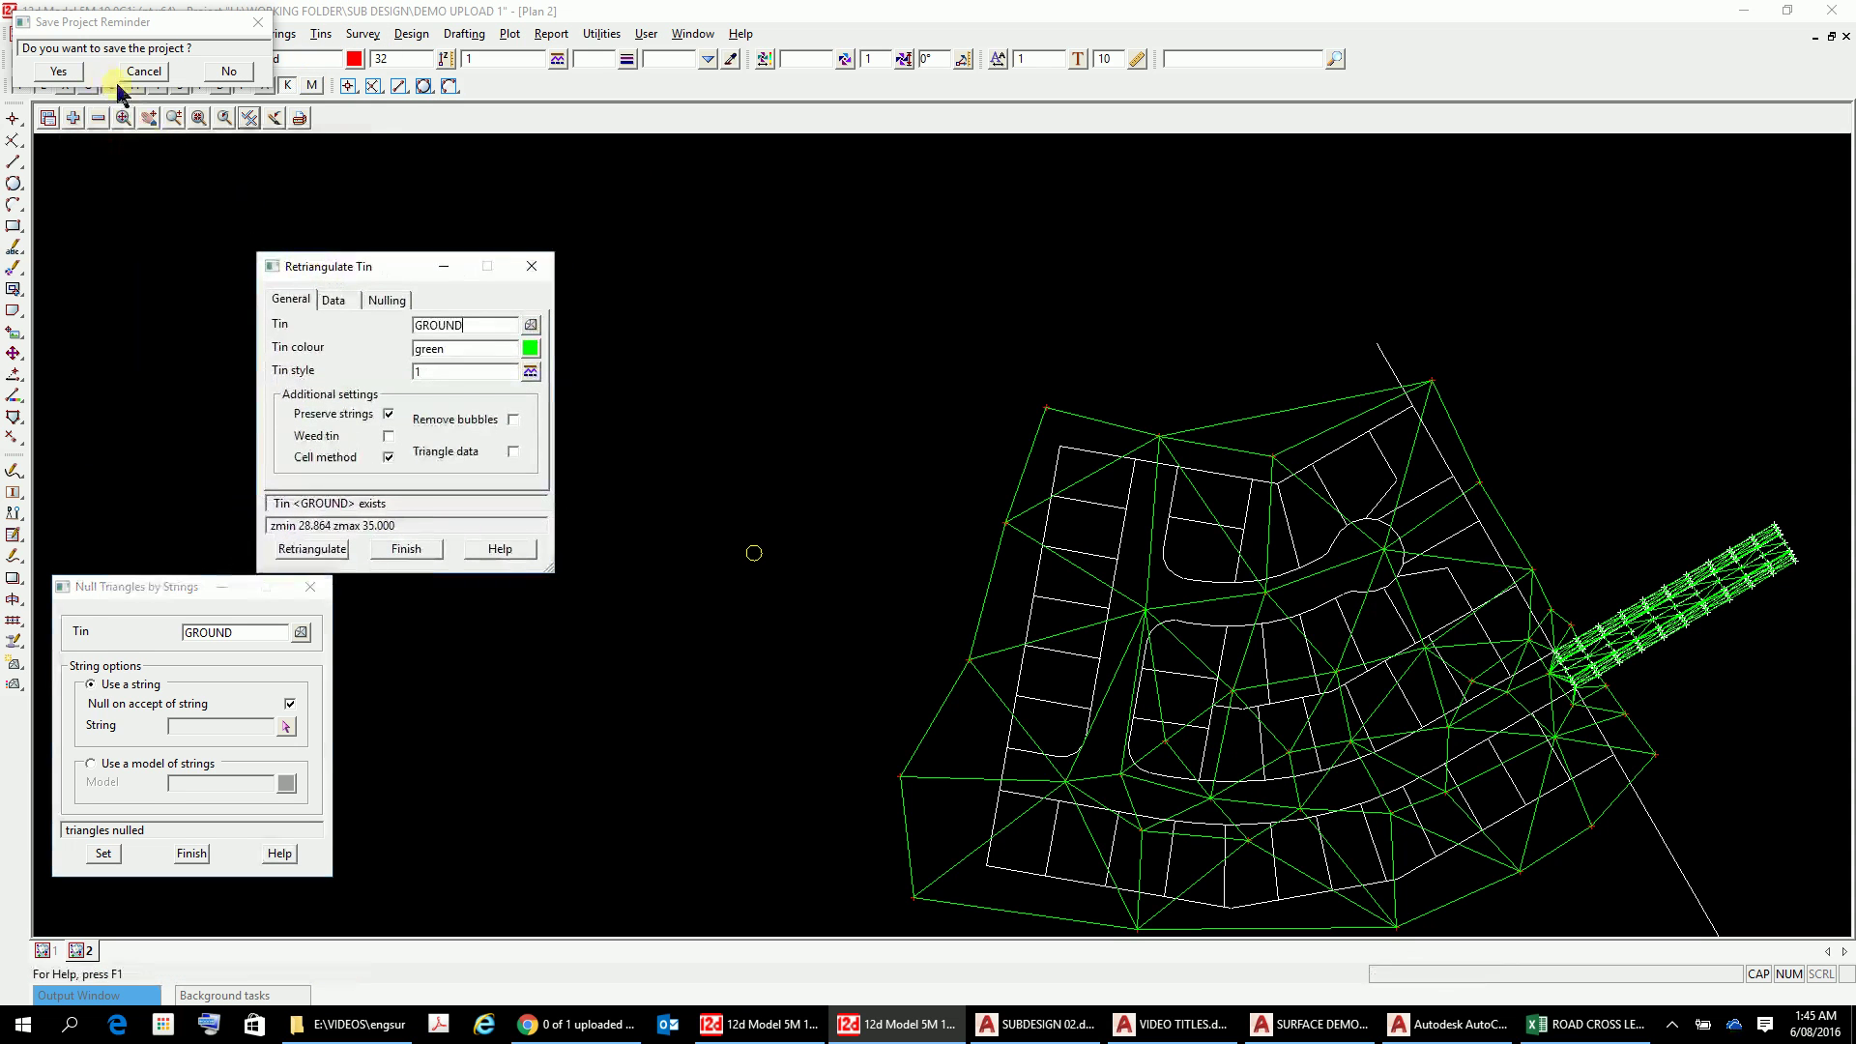
{"action": "left_click", "coordinate": [150, 120]}
{"action": "left_click_drag", "start_coordinate": [1107, 643], "coordinate": [1064, 473]}
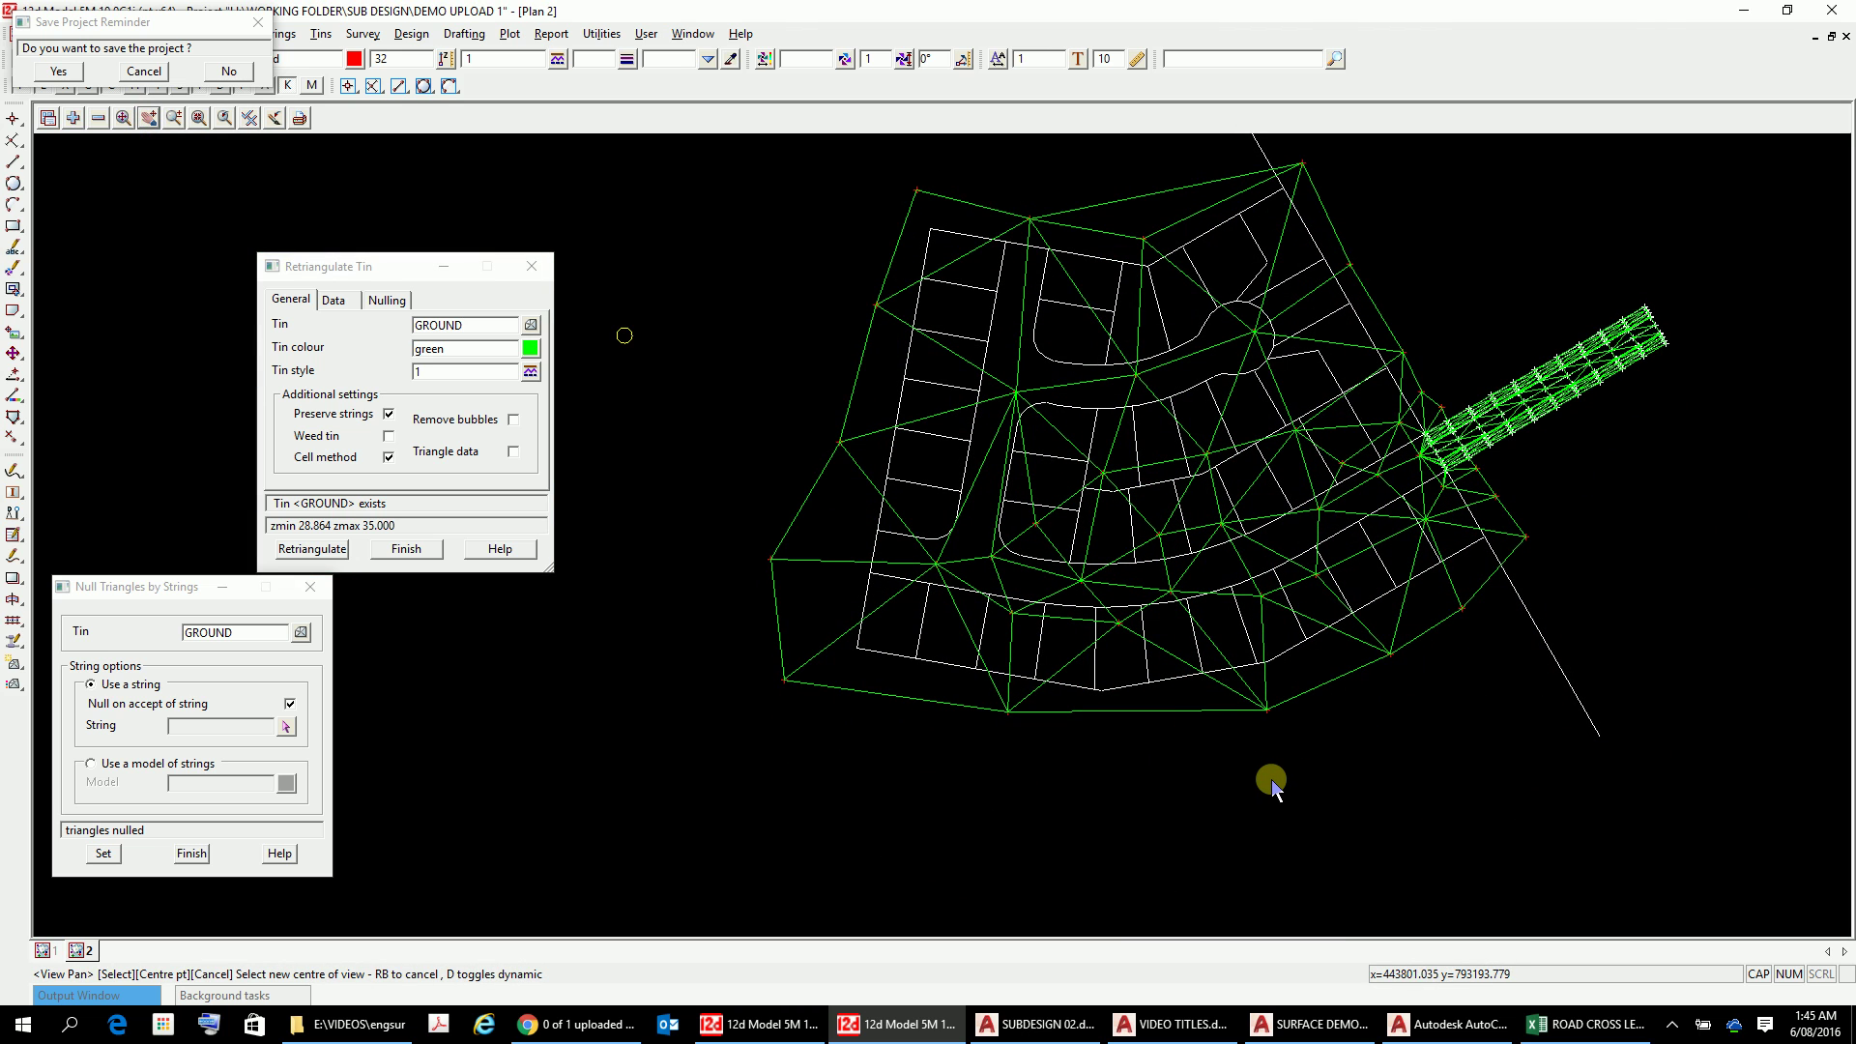
{"action": "left_click_drag", "start_coordinate": [1152, 171], "coordinate": [1156, 194]}
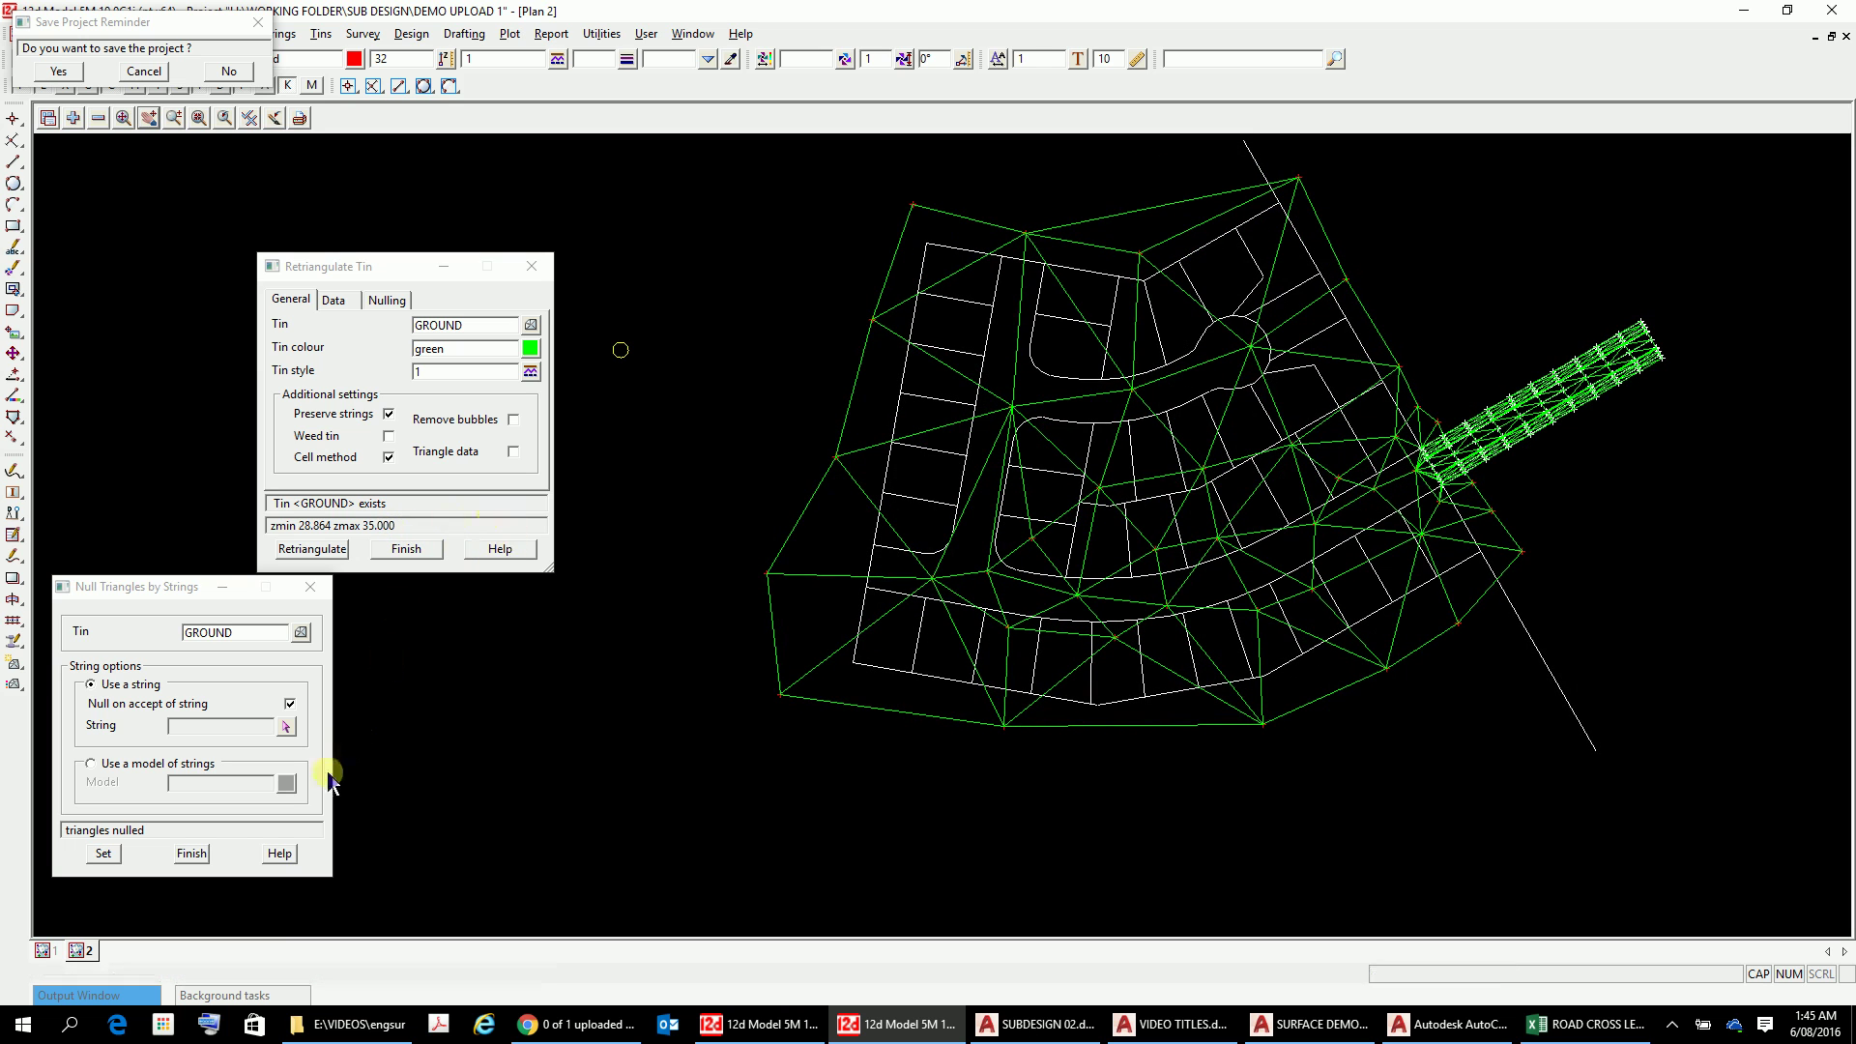
{"action": "right_click", "coordinate": [286, 727]}
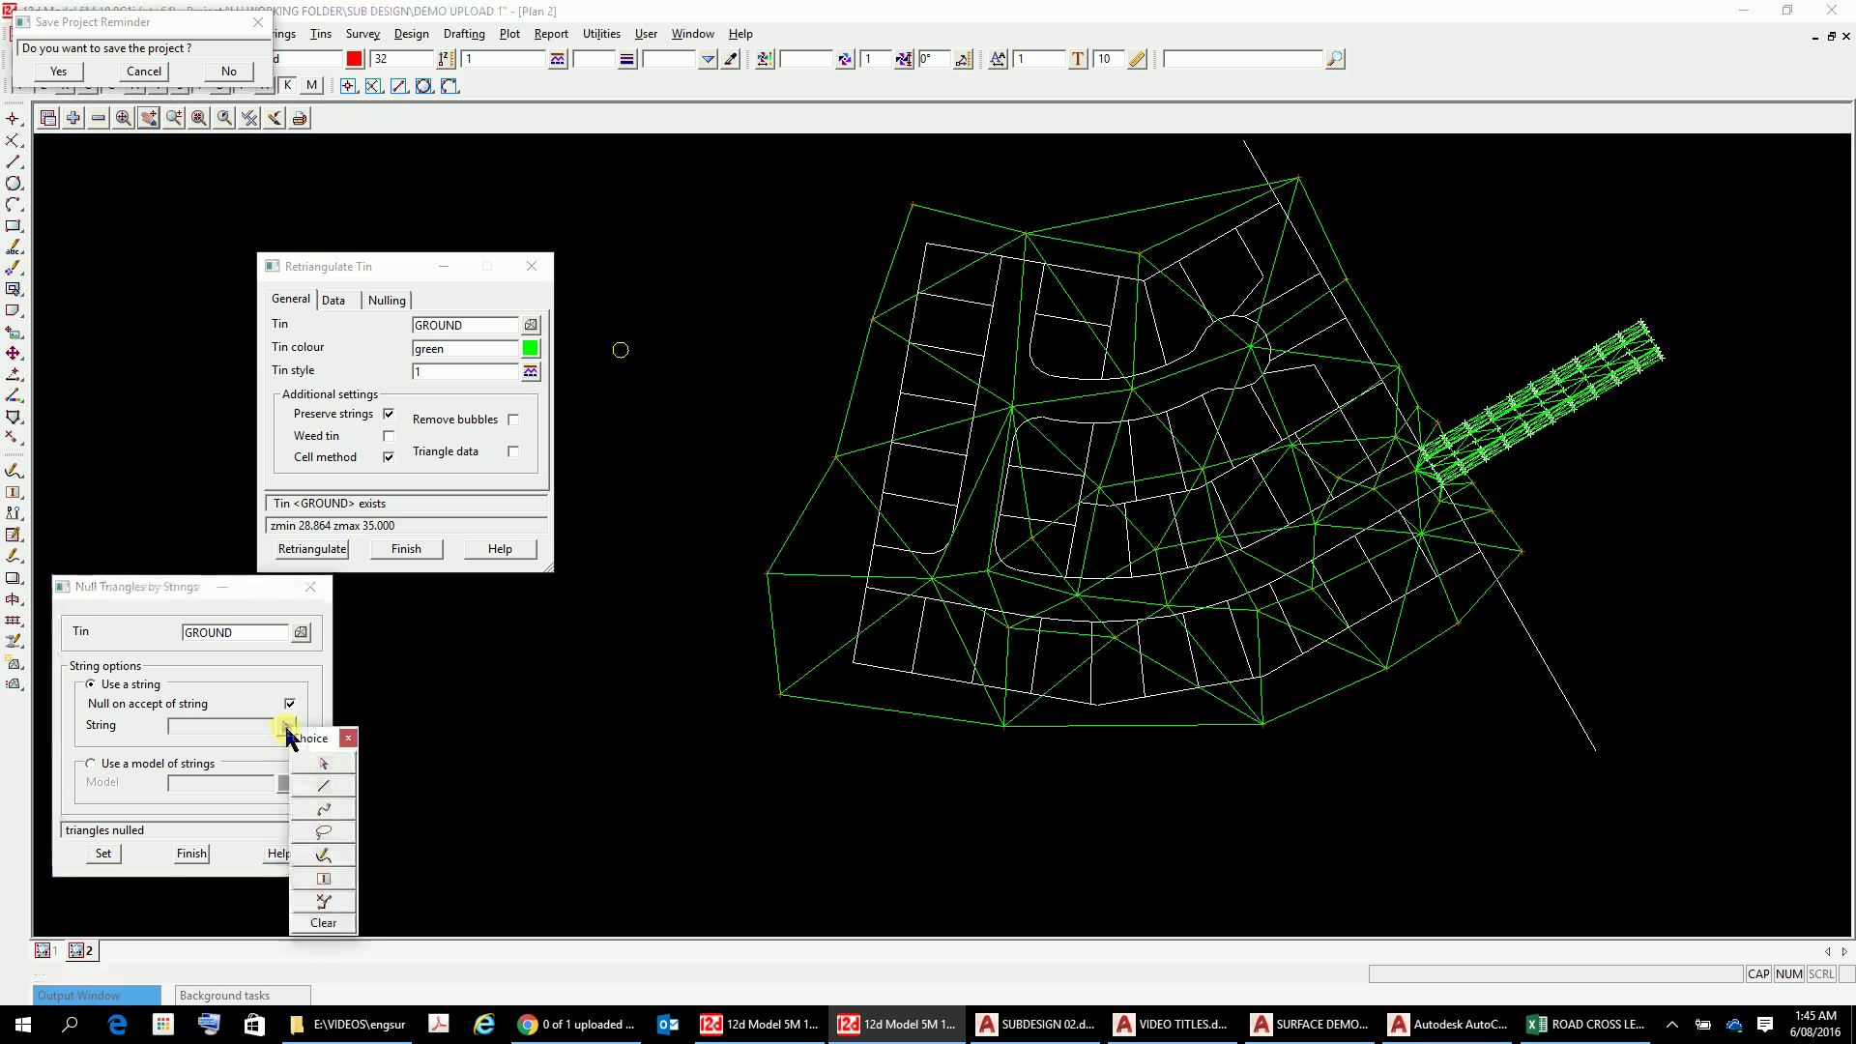
{"action": "left_click", "coordinate": [328, 774]}
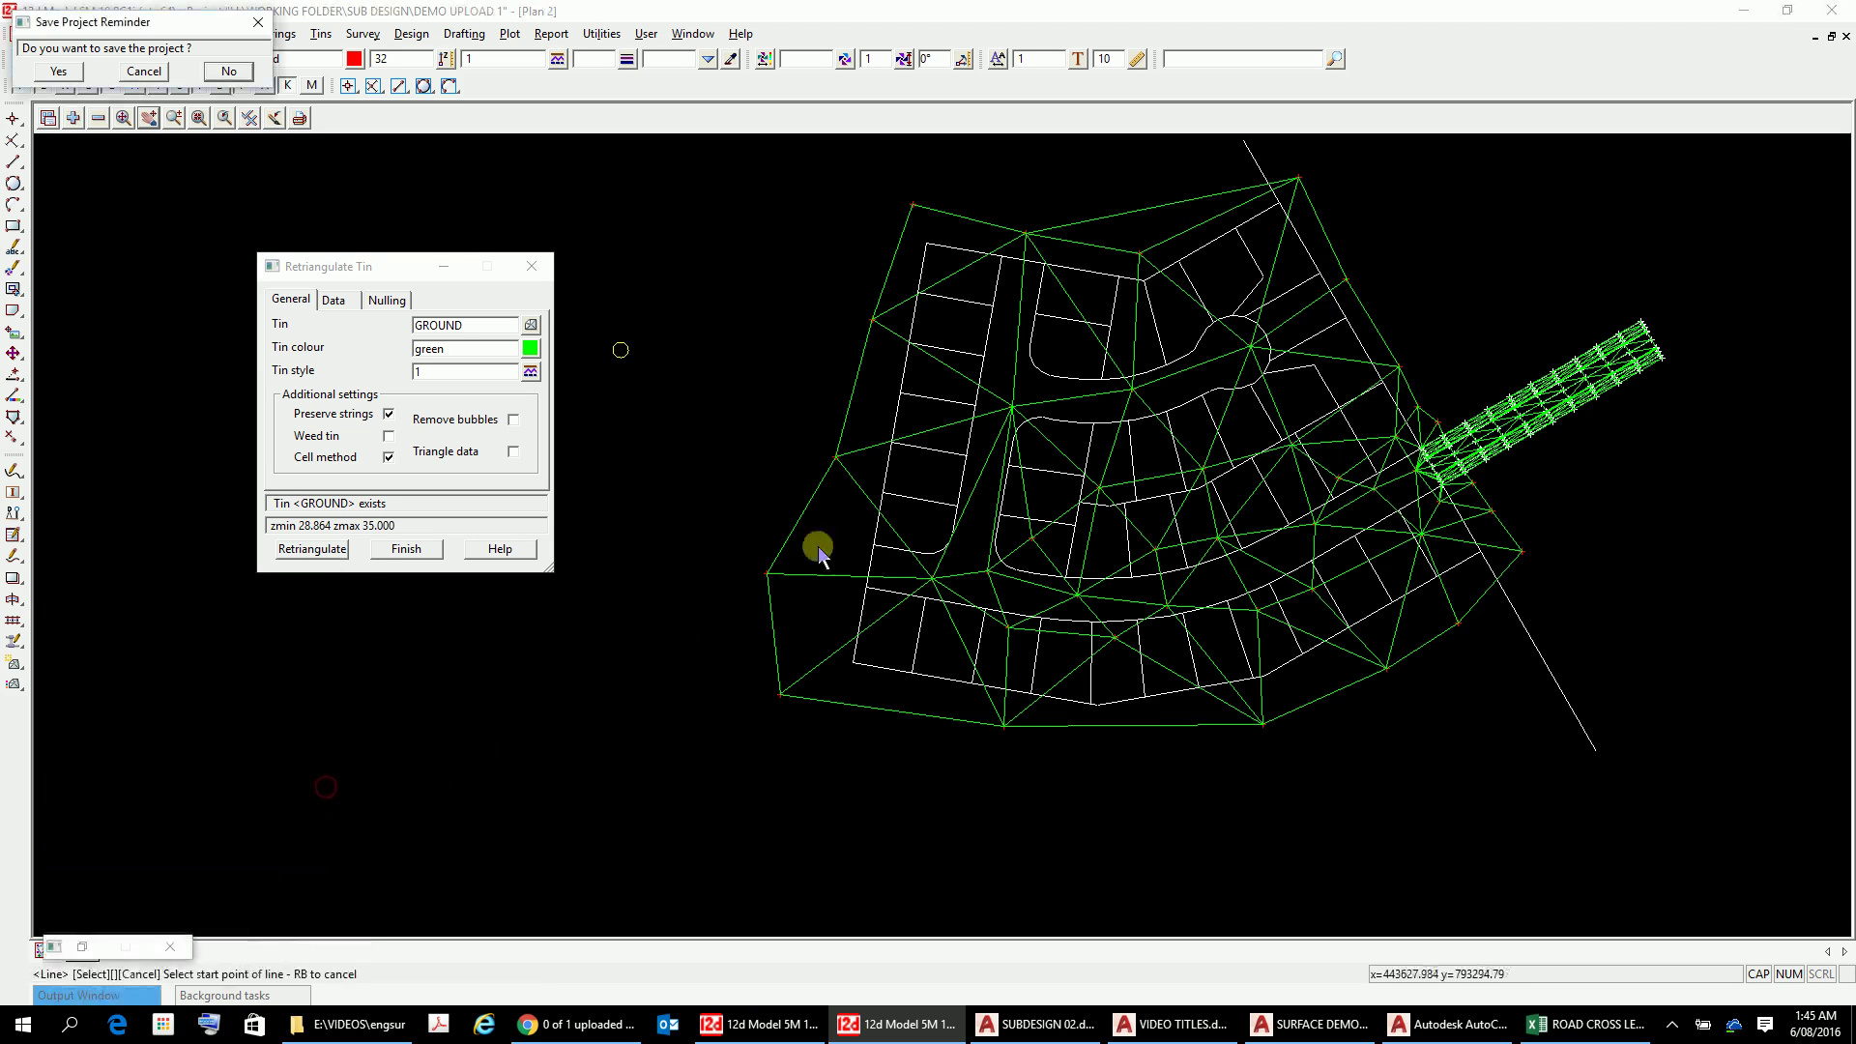
{"action": "left_click", "coordinate": [1114, 222]}
{"action": "left_click", "coordinate": [1138, 220]}
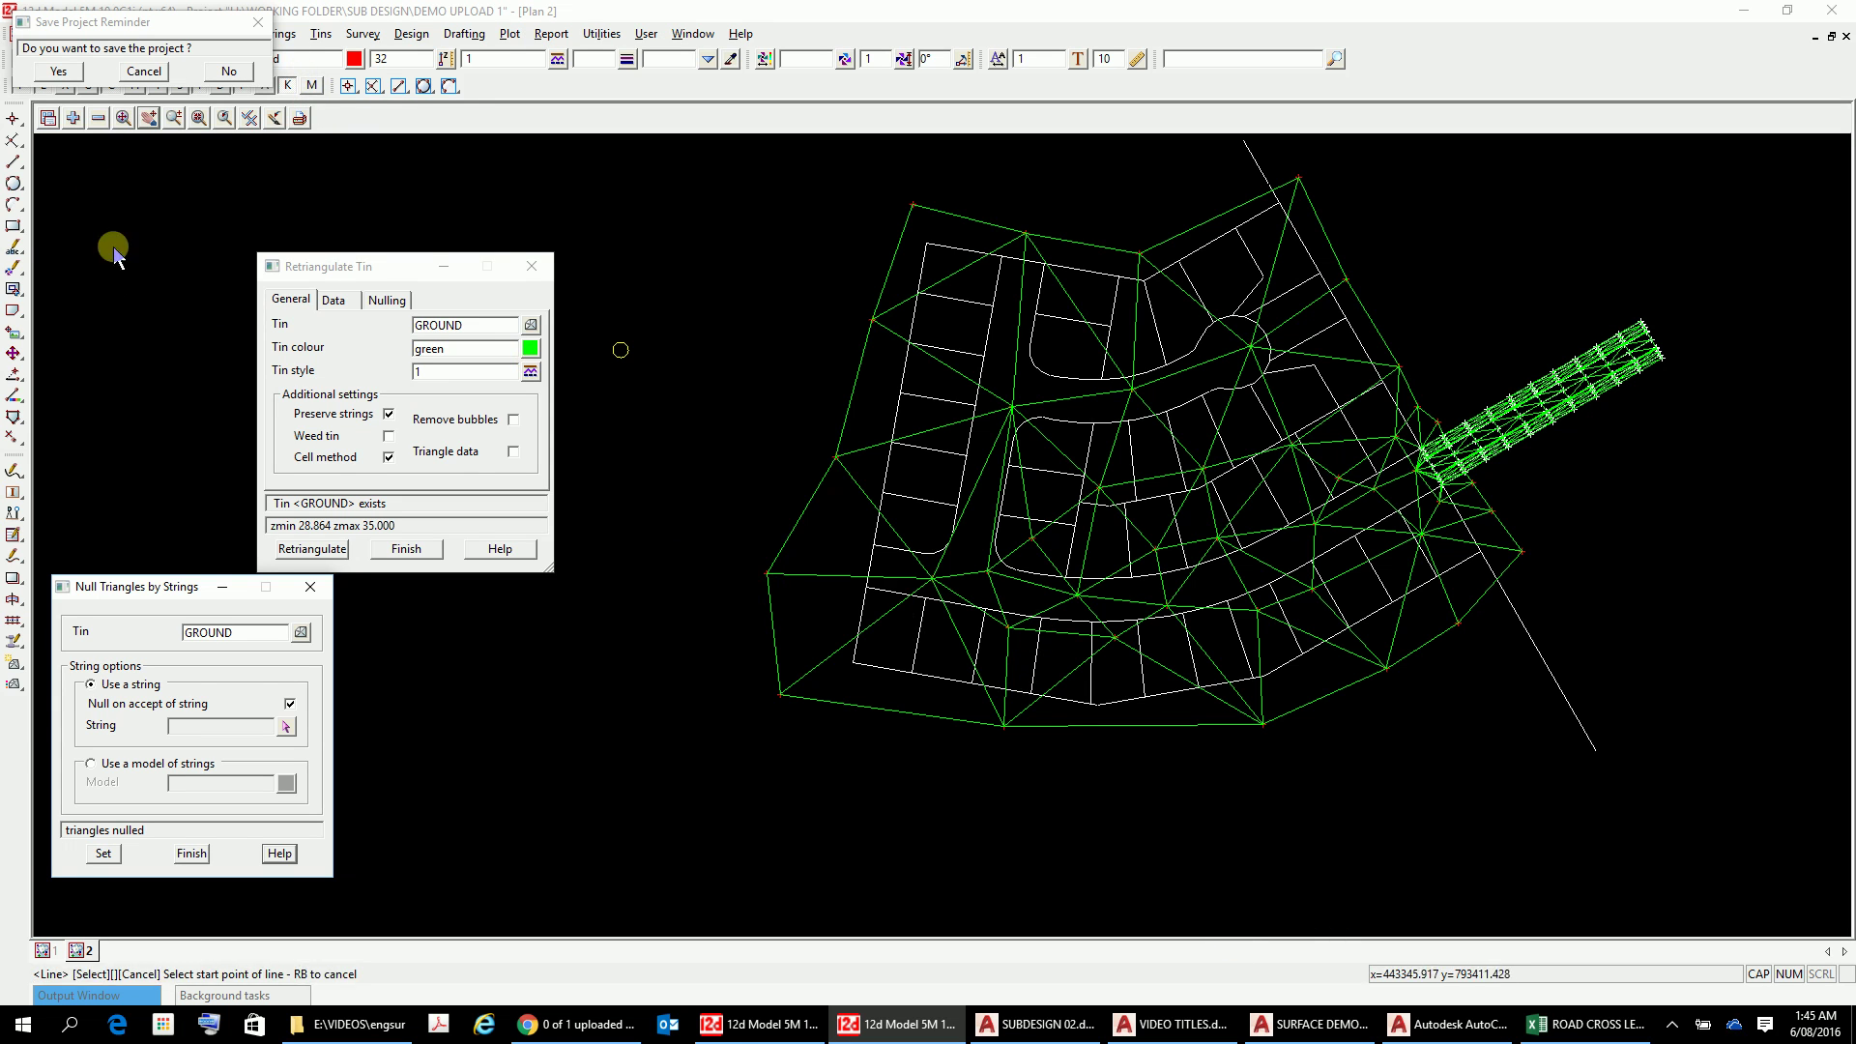
{"action": "left_click", "coordinate": [60, 72]}
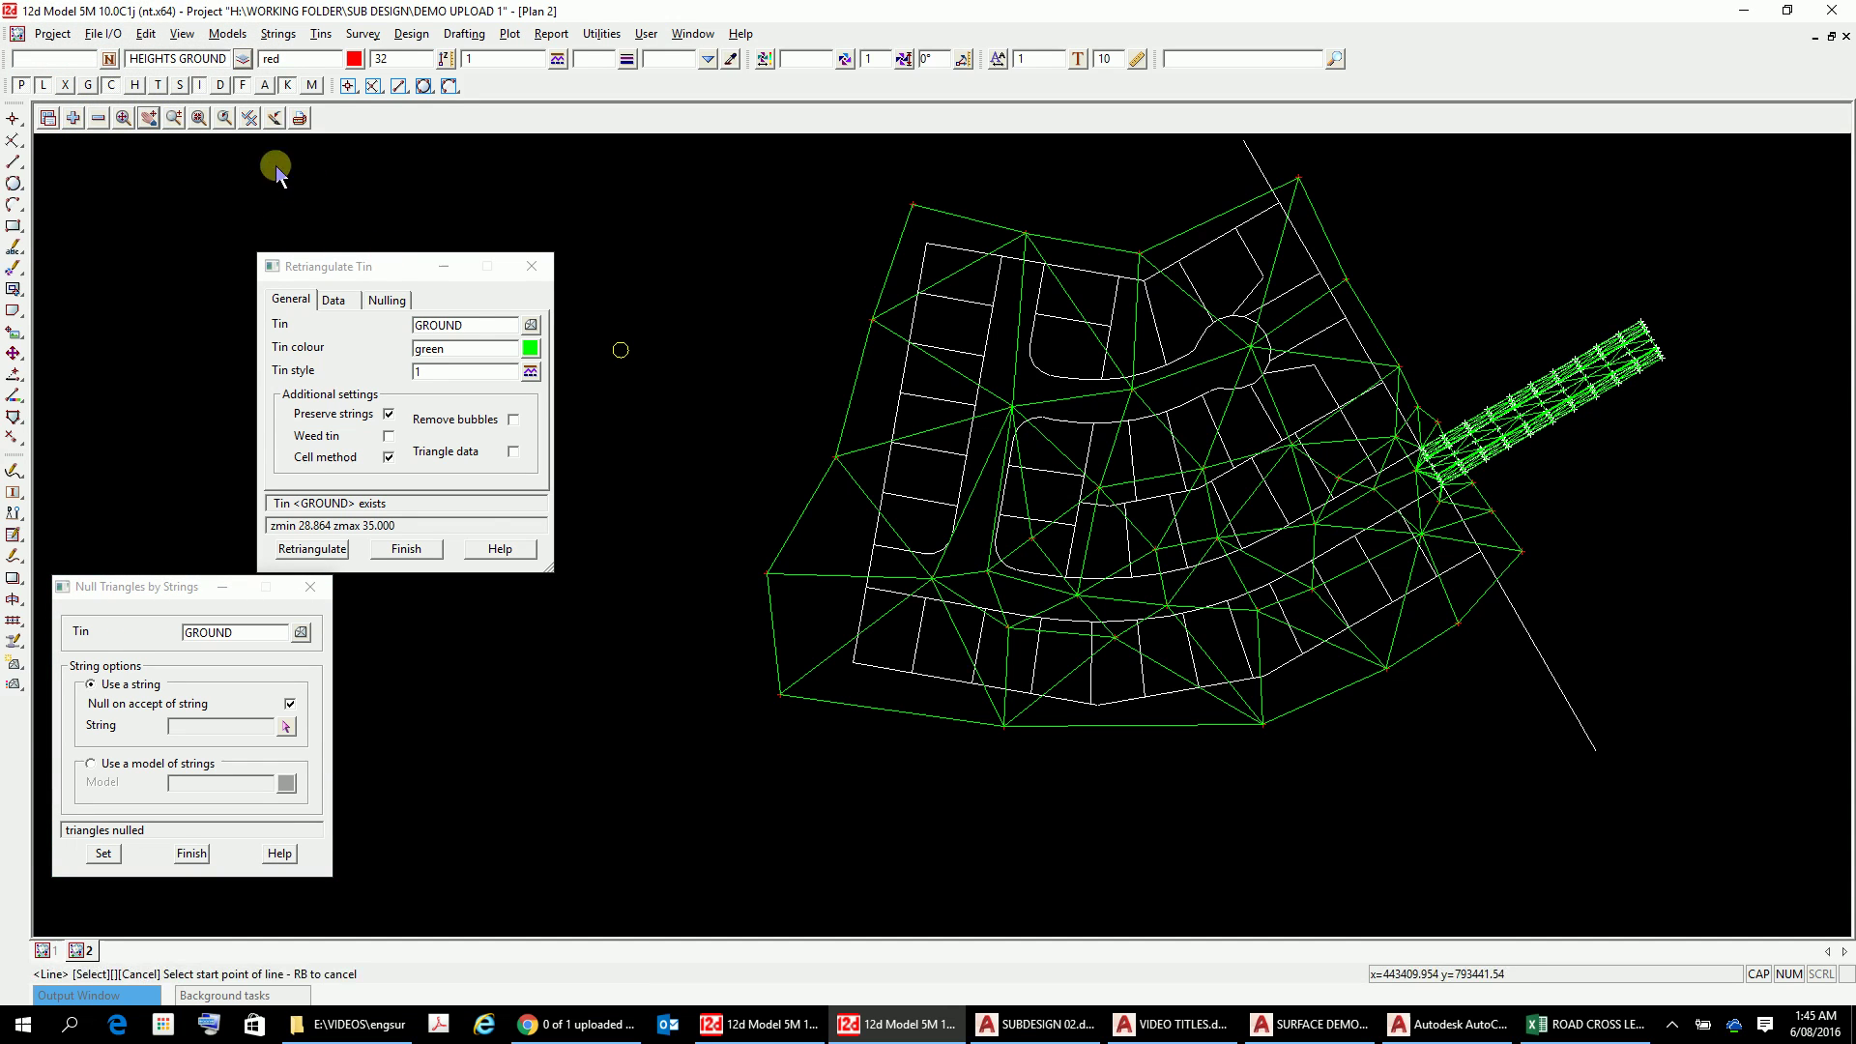
Step: Set up Contour, Smooth and Label with GROUND as both the tin to contour and the function name
{"action": "left_click", "coordinate": [322, 35]}
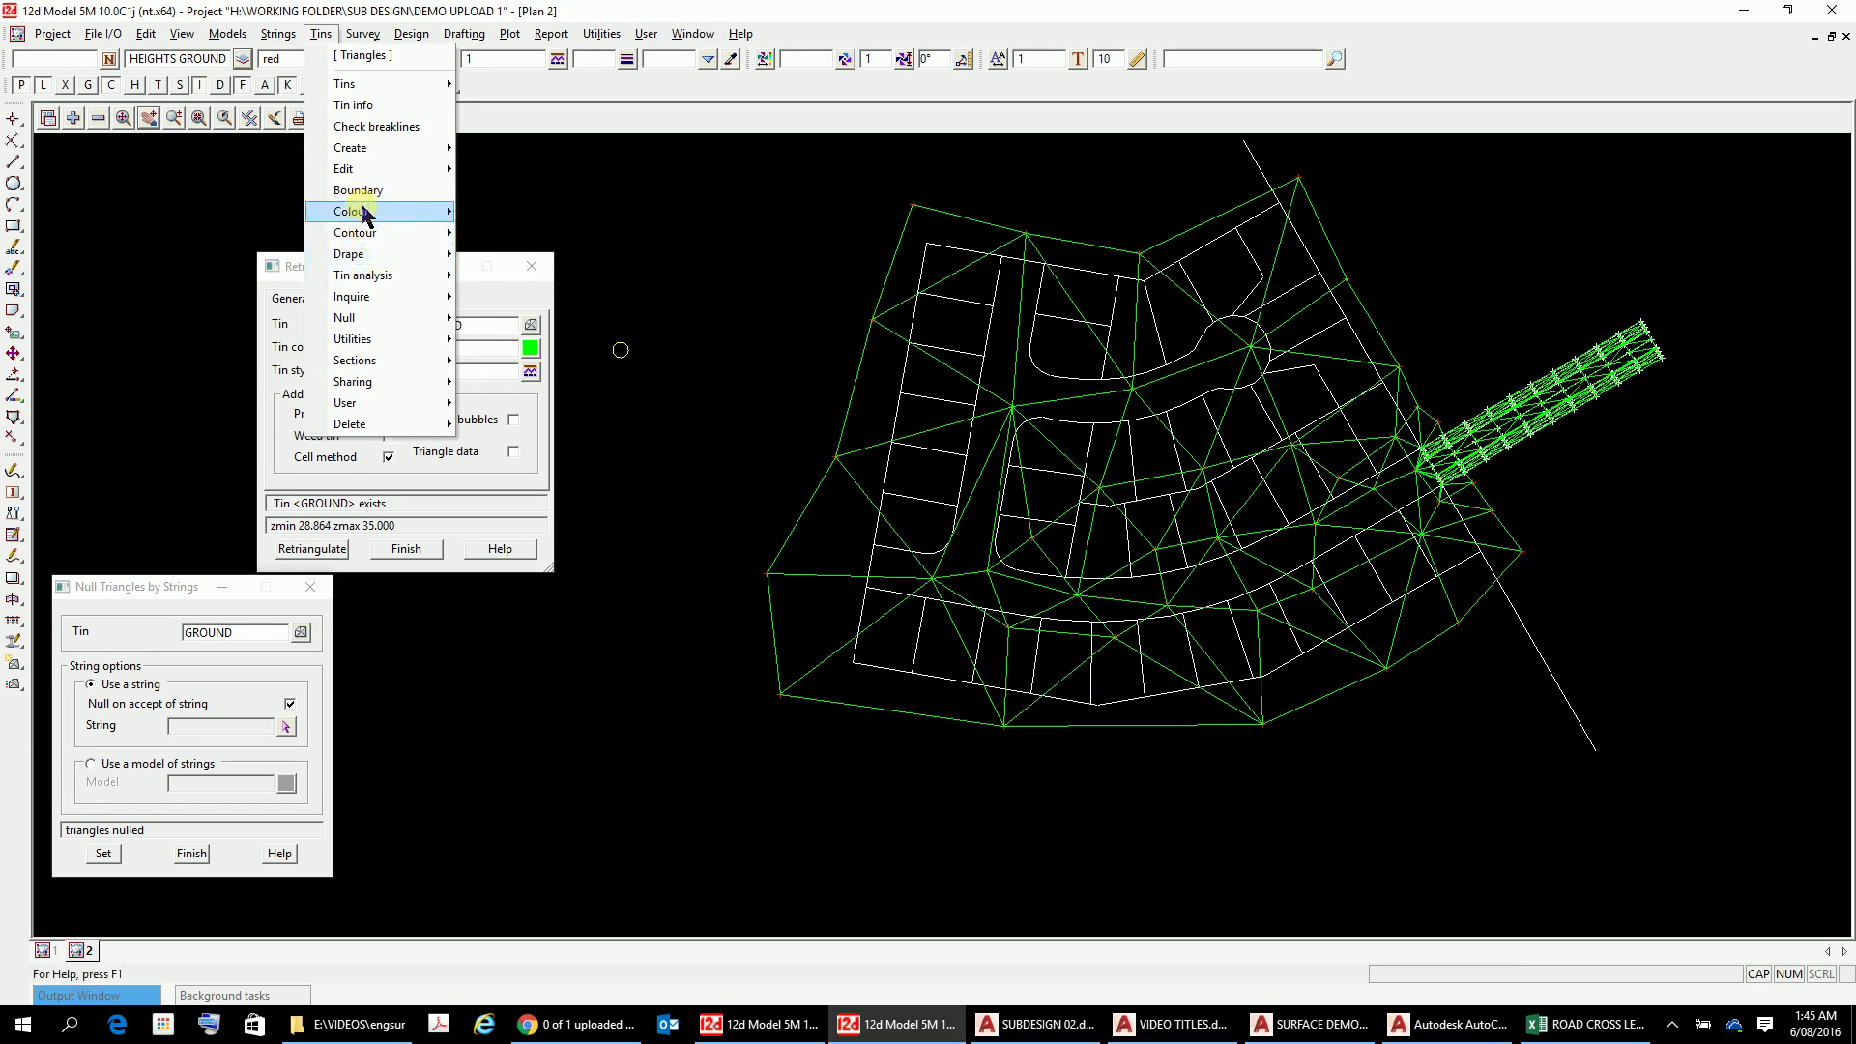
{"action": "mouse_move", "coordinate": [363, 213]}
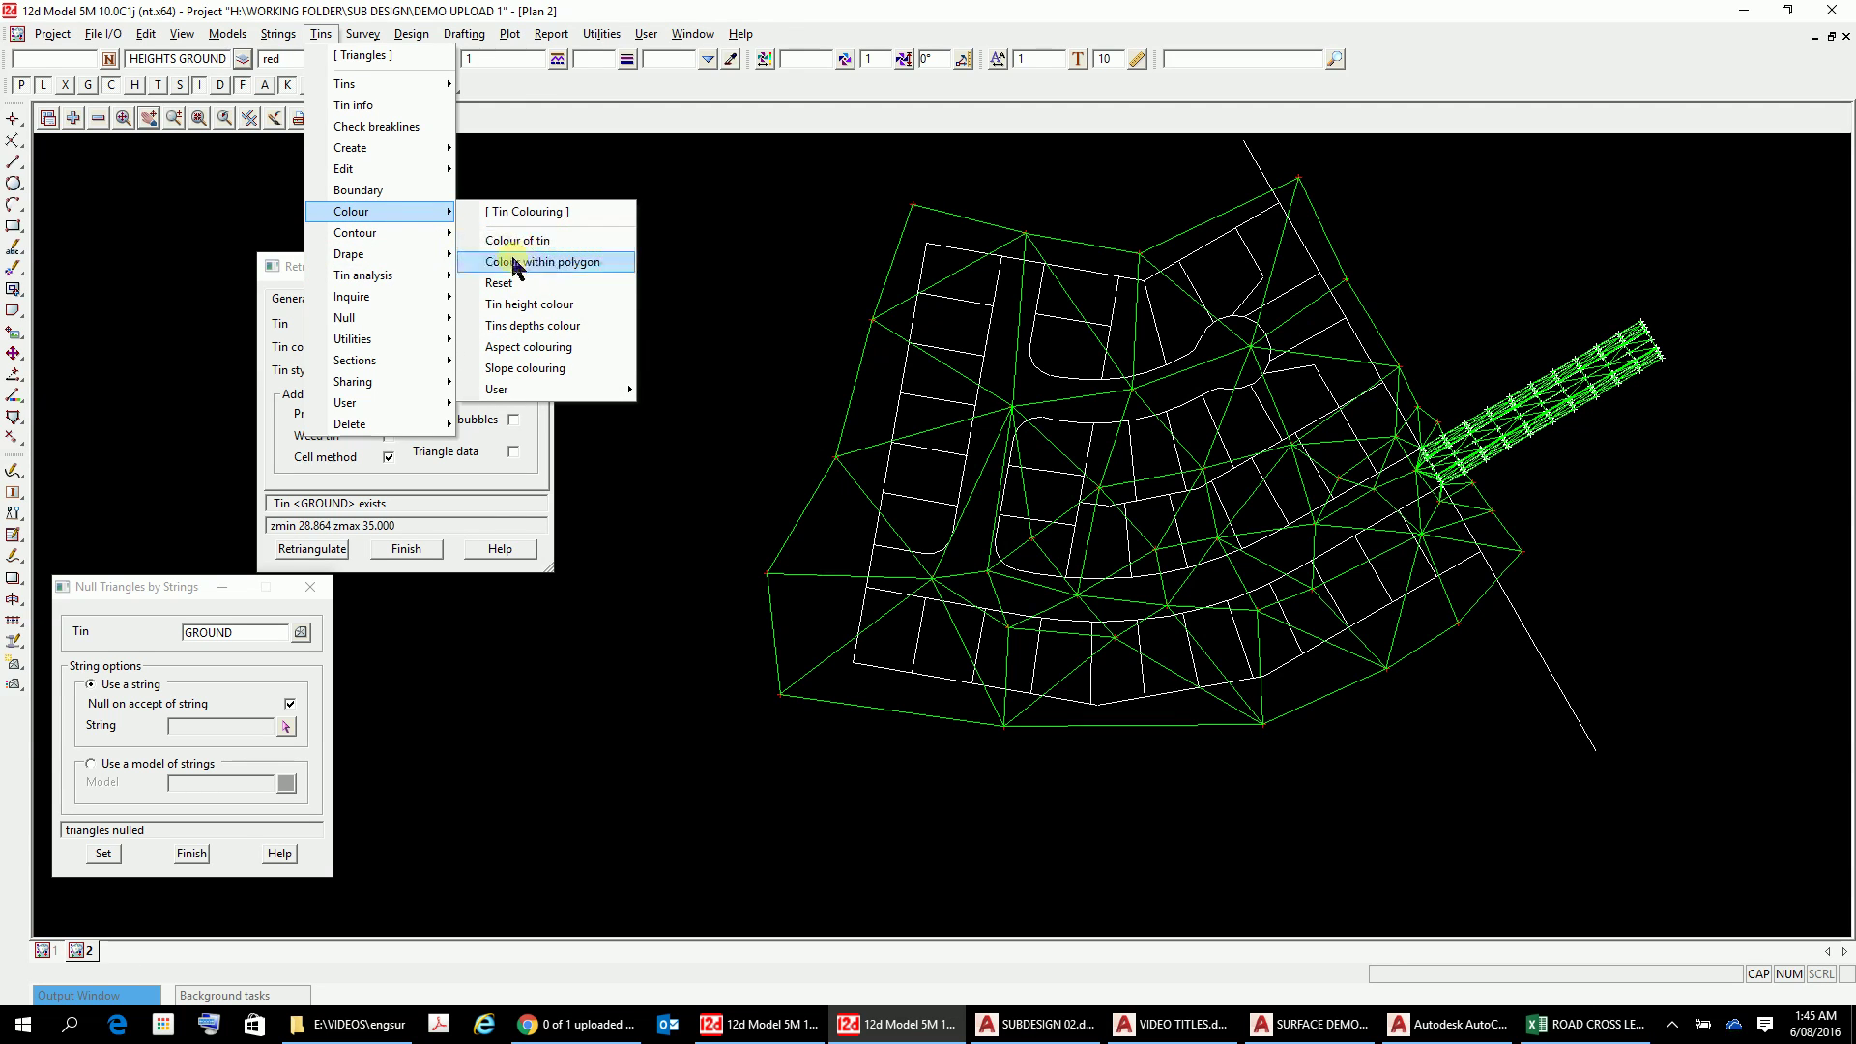
{"action": "mouse_move", "coordinate": [426, 233]}
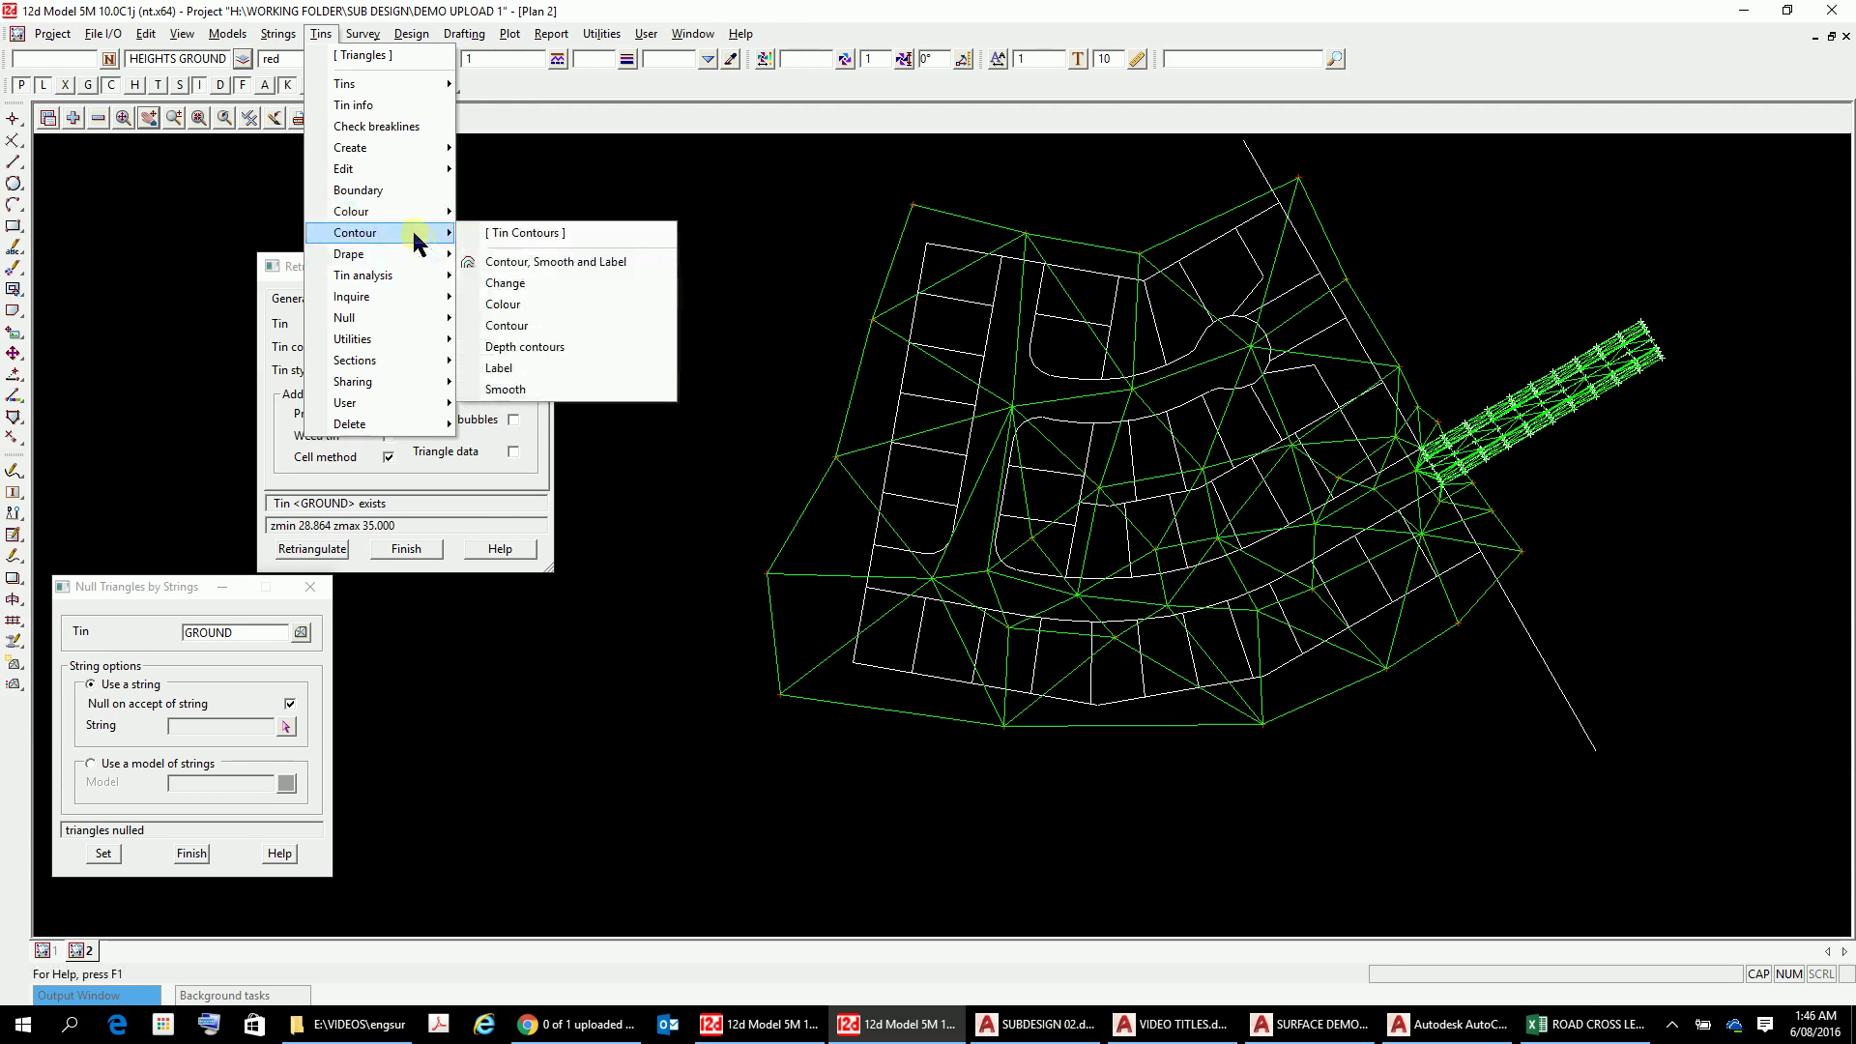
{"action": "left_click", "coordinate": [520, 270]}
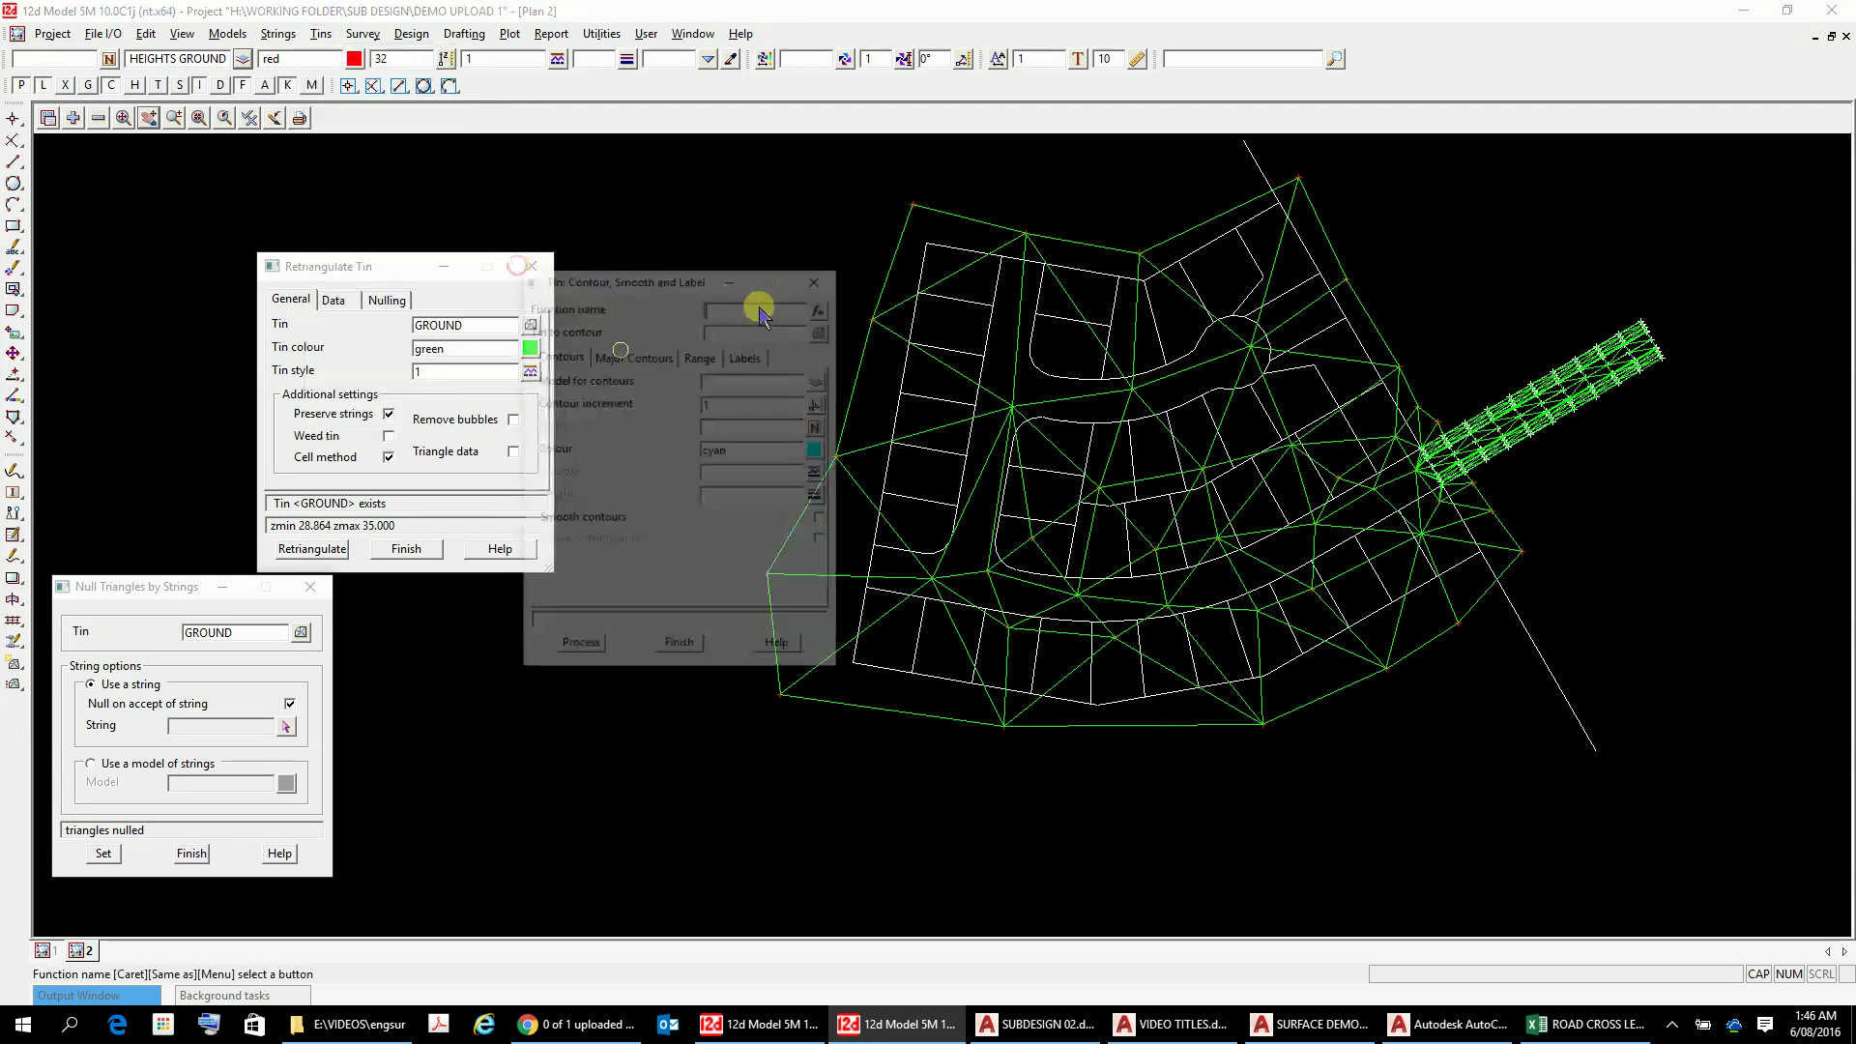
{"action": "left_click", "coordinate": [827, 328]}
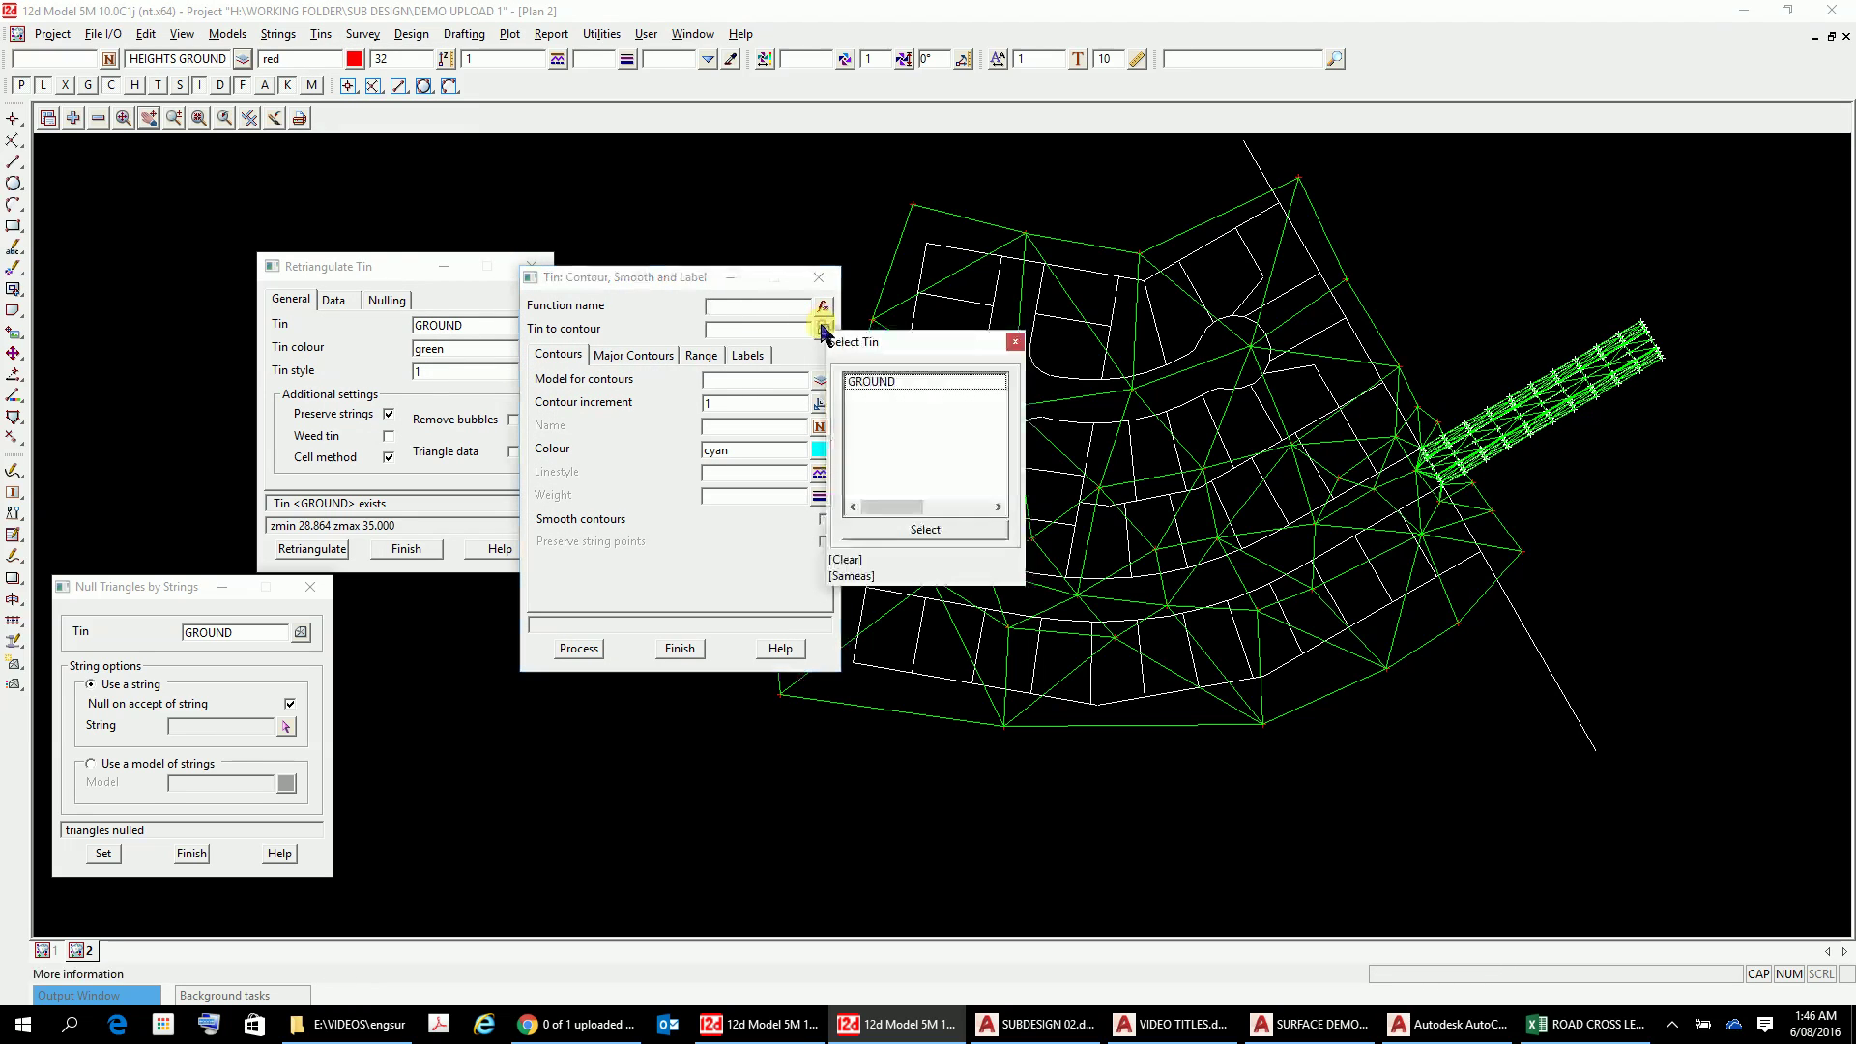
{"action": "left_click", "coordinate": [854, 385]}
{"action": "double_click", "coordinate": [858, 382]}
{"action": "key", "text": "ctrl+c"}
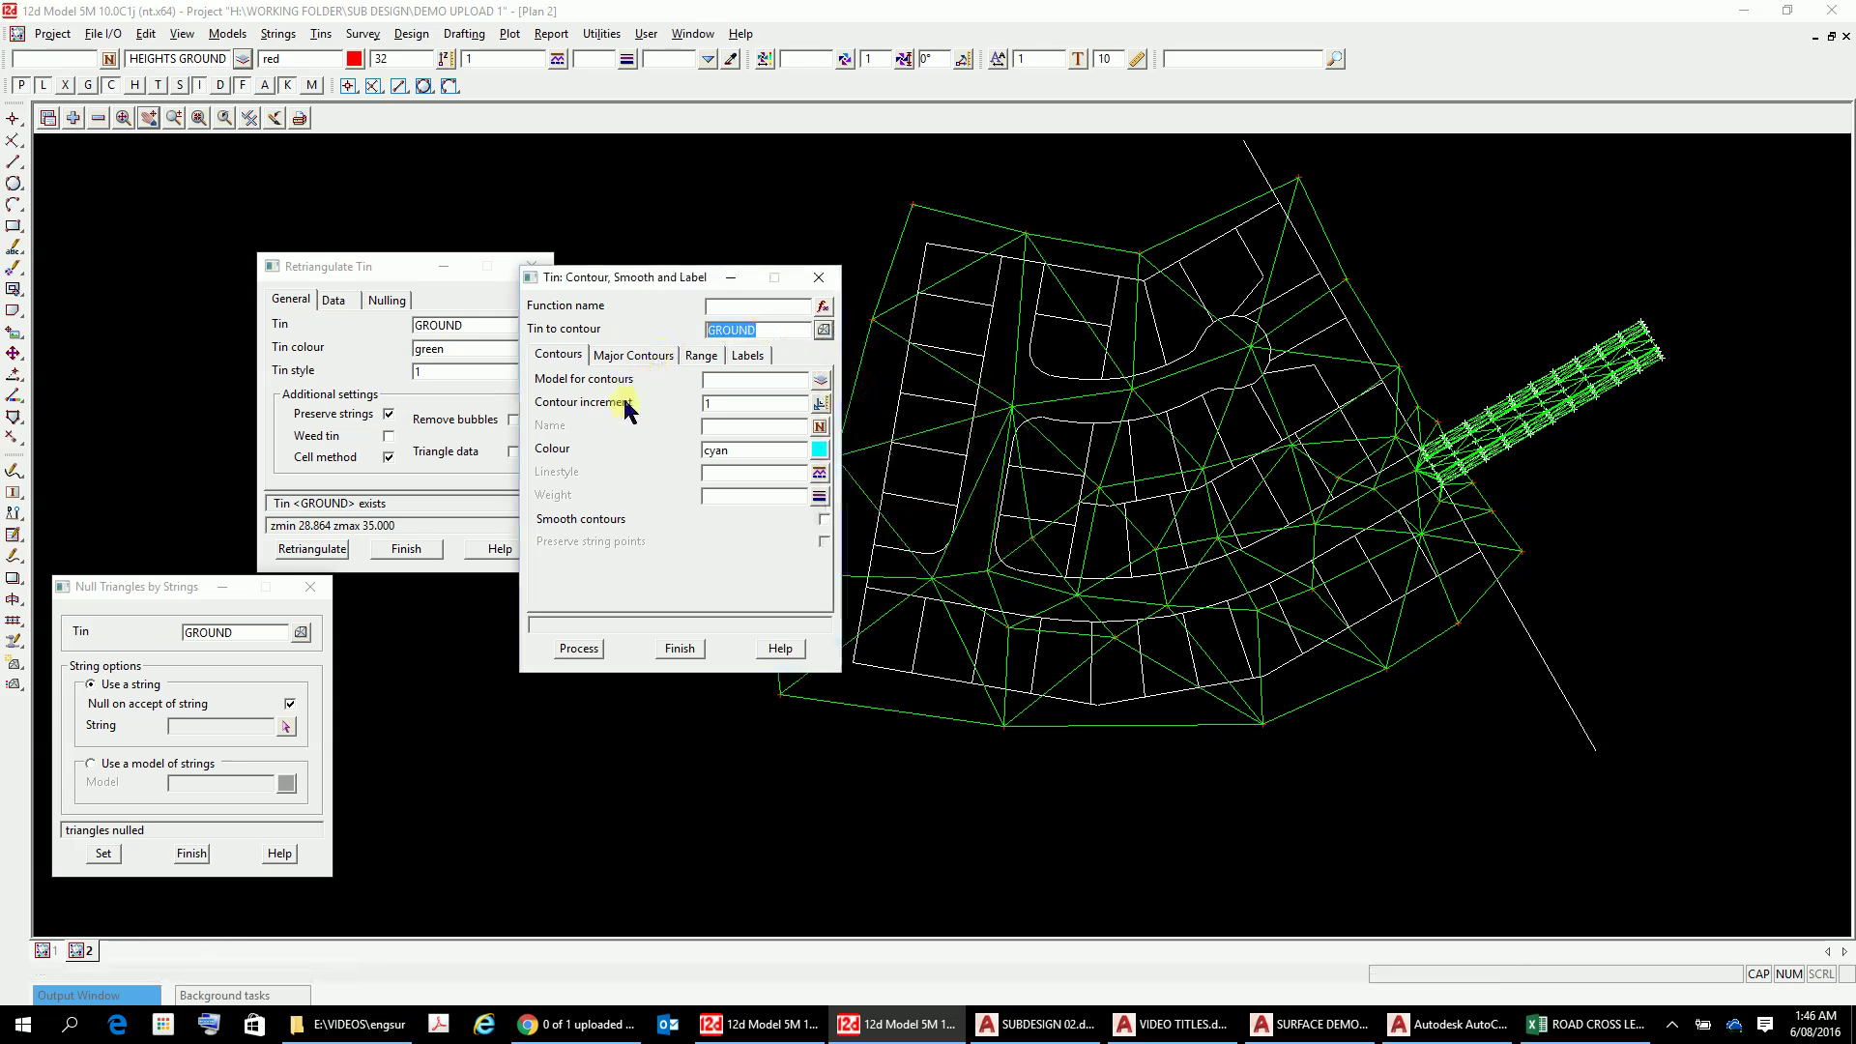
{"action": "left_click", "coordinate": [642, 179]}
{"action": "left_click", "coordinate": [740, 306]}
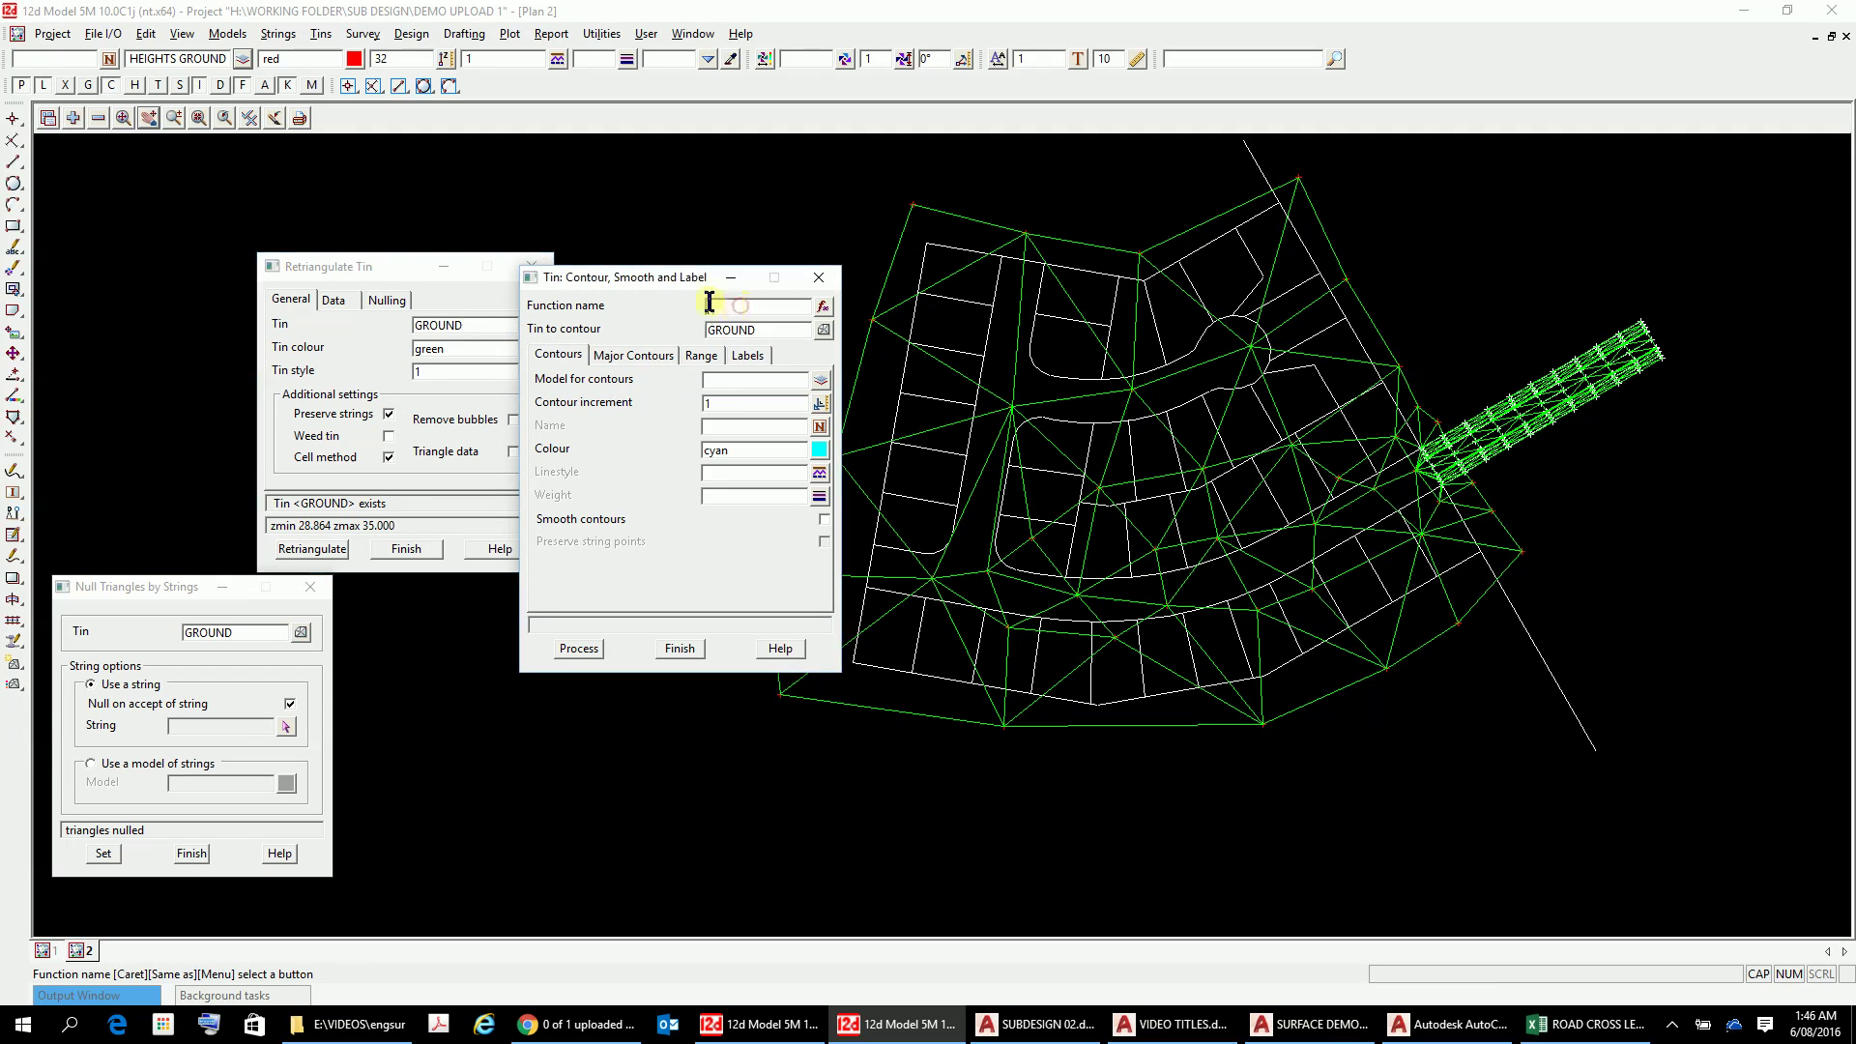
{"action": "key", "text": "ctrl+v"}
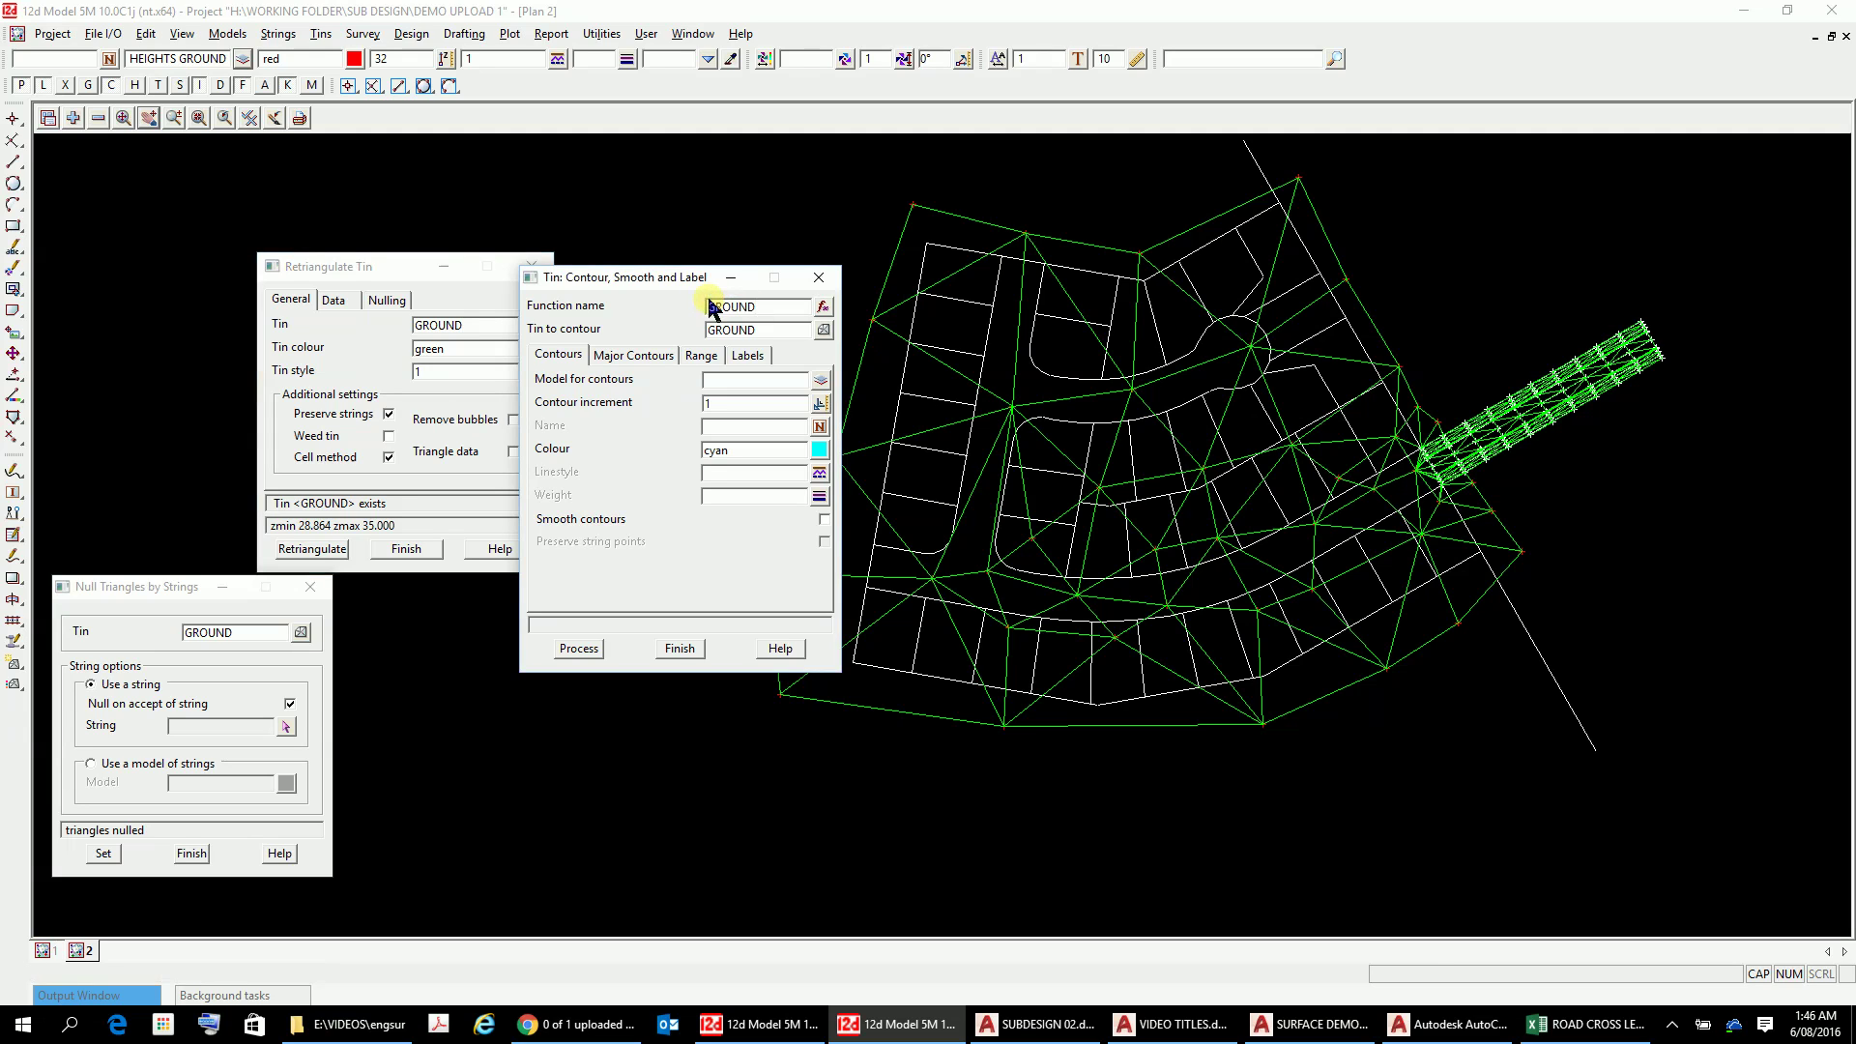
Step: Set the model for contours to GROUND MINOR and enable smooth contours
{"action": "left_click", "coordinate": [747, 400]}
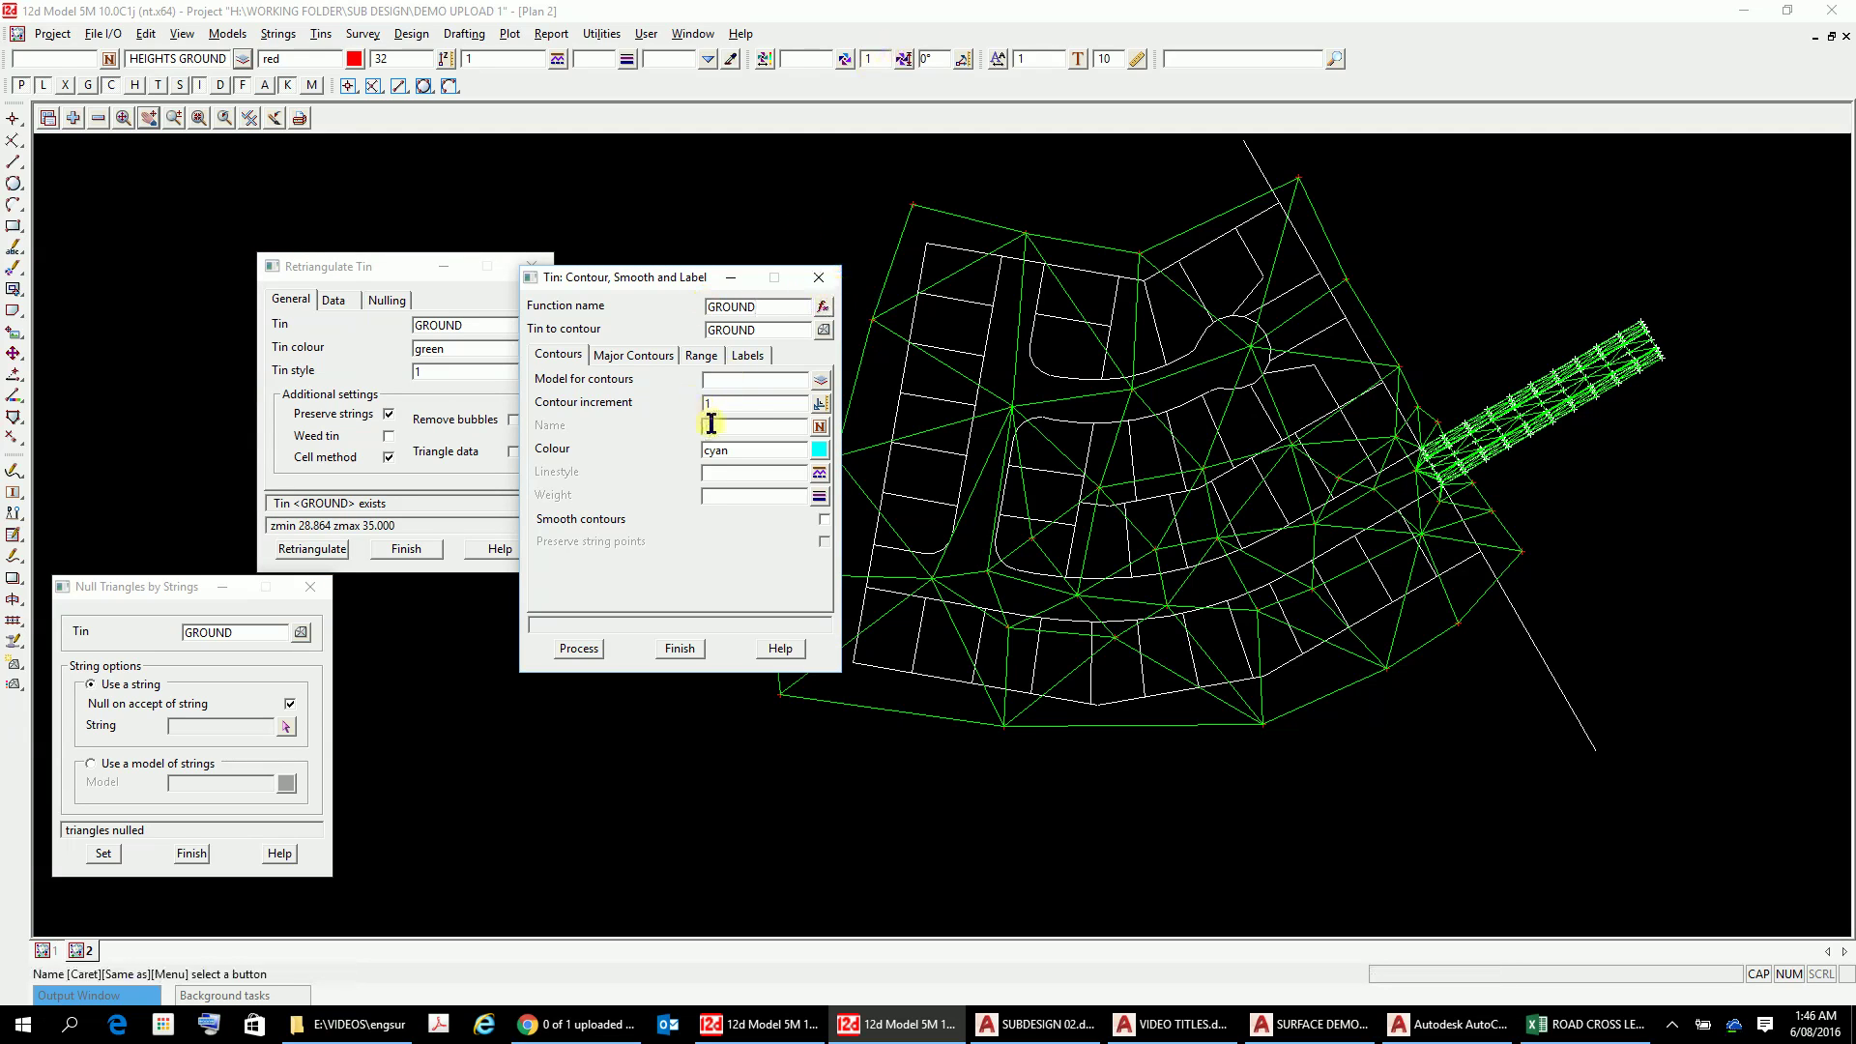
{"action": "left_click", "coordinate": [739, 375]}
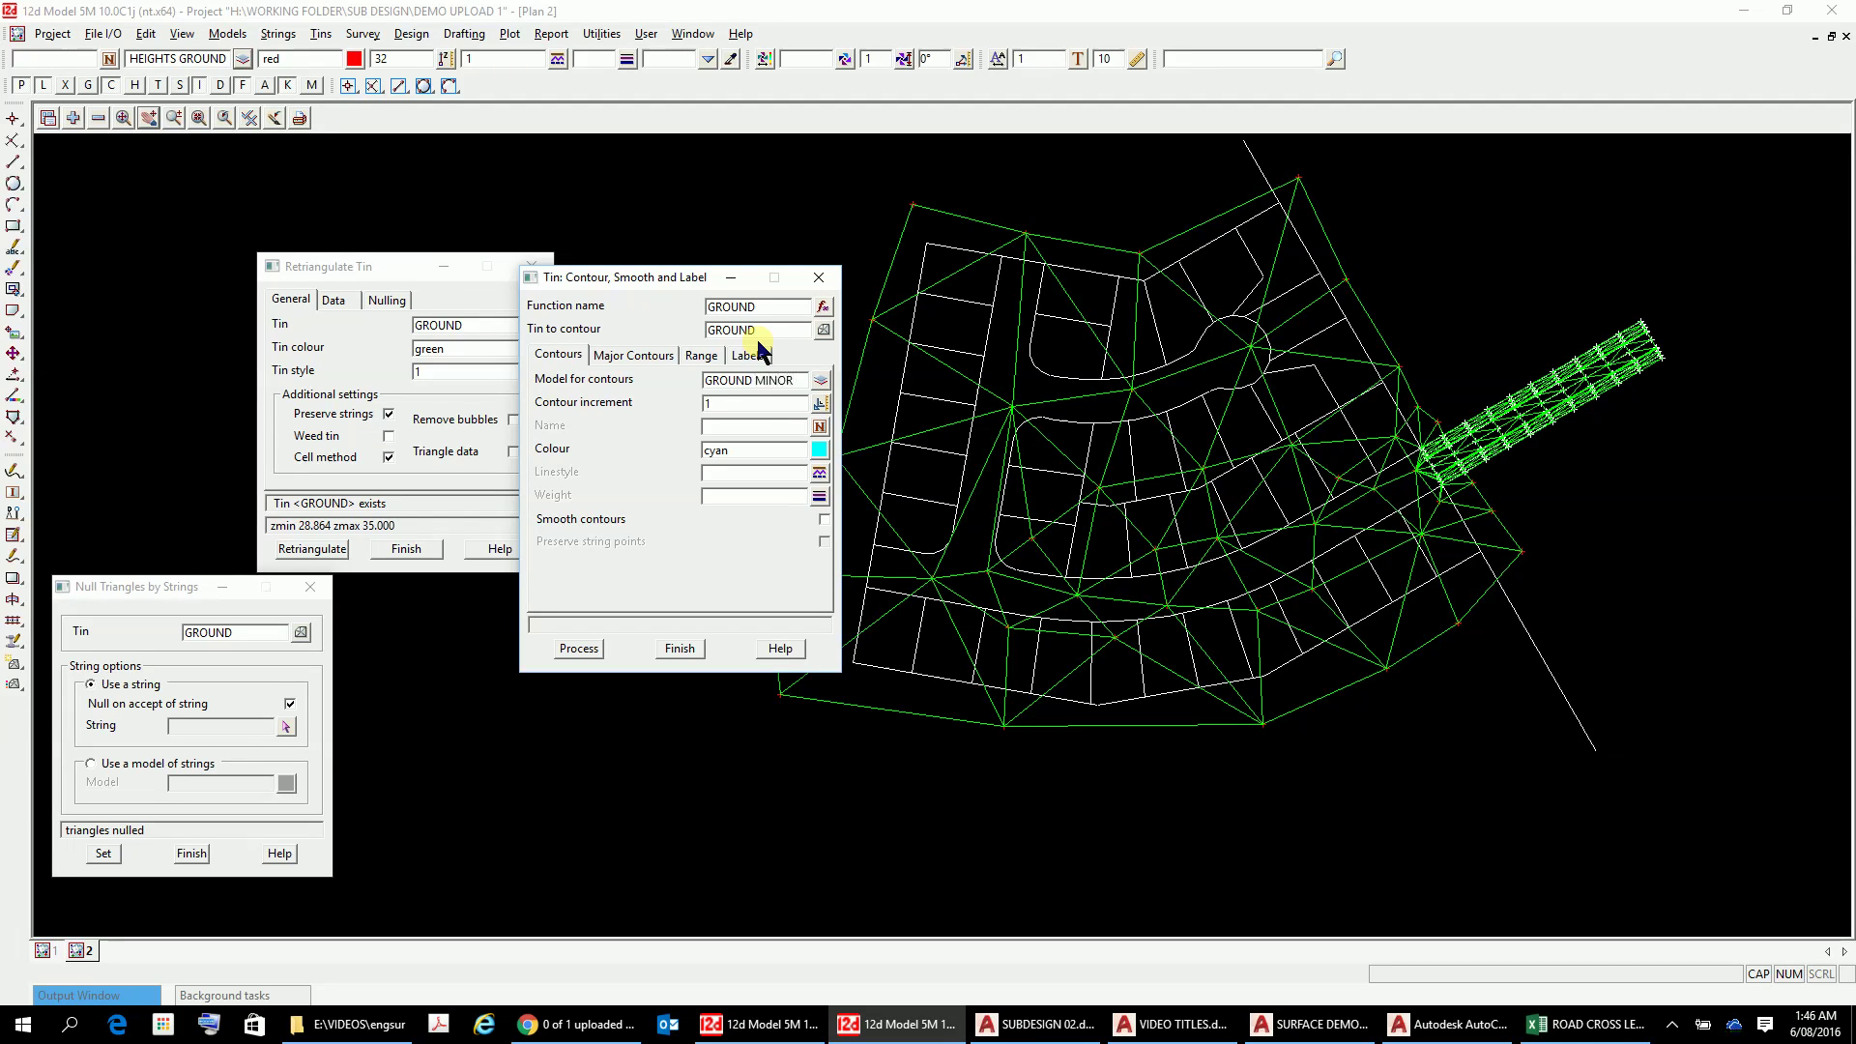
{"action": "double_click", "coordinate": [715, 402]}
{"action": "left_click", "coordinate": [824, 521]}
Step: Set the model for major contours to CONTOURS MAJOR with a major contour increment of 1
{"action": "left_click", "coordinate": [634, 357]}
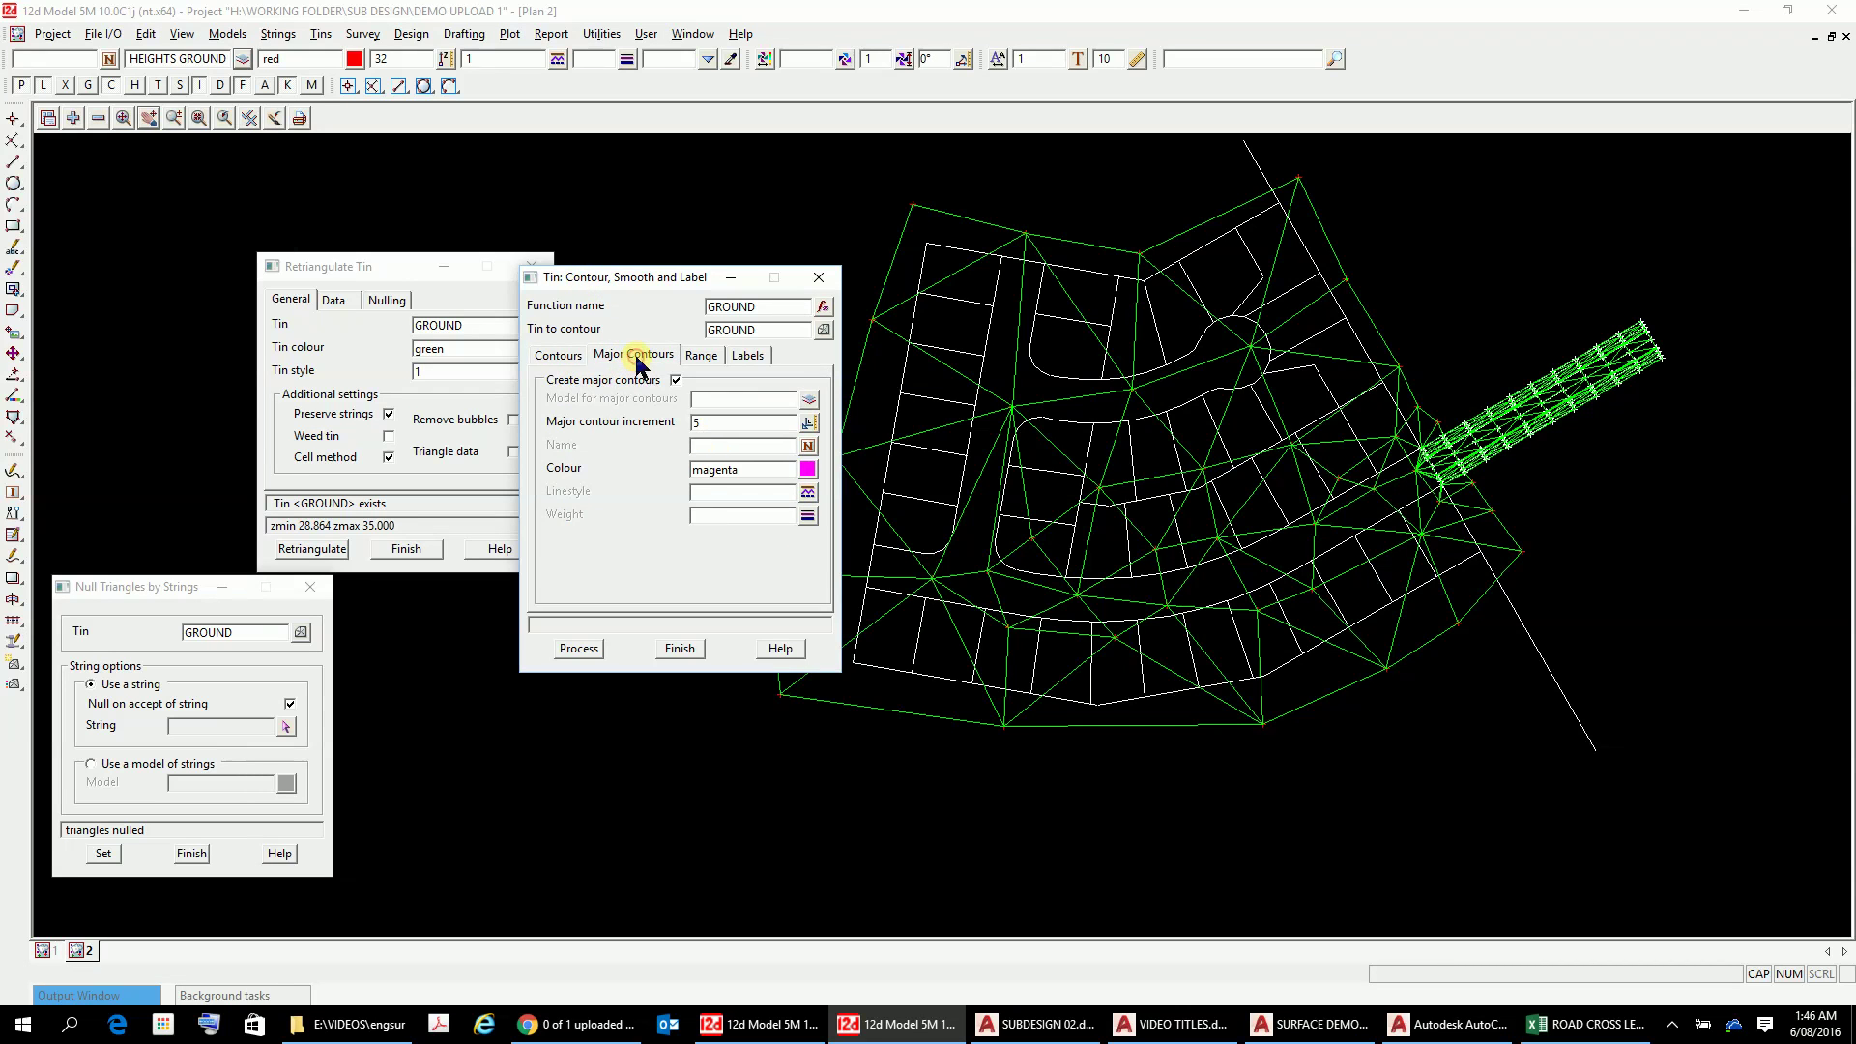
{"action": "left_click", "coordinate": [733, 398]}
{"action": "type", "text": "CONTOURS MAJOR"}
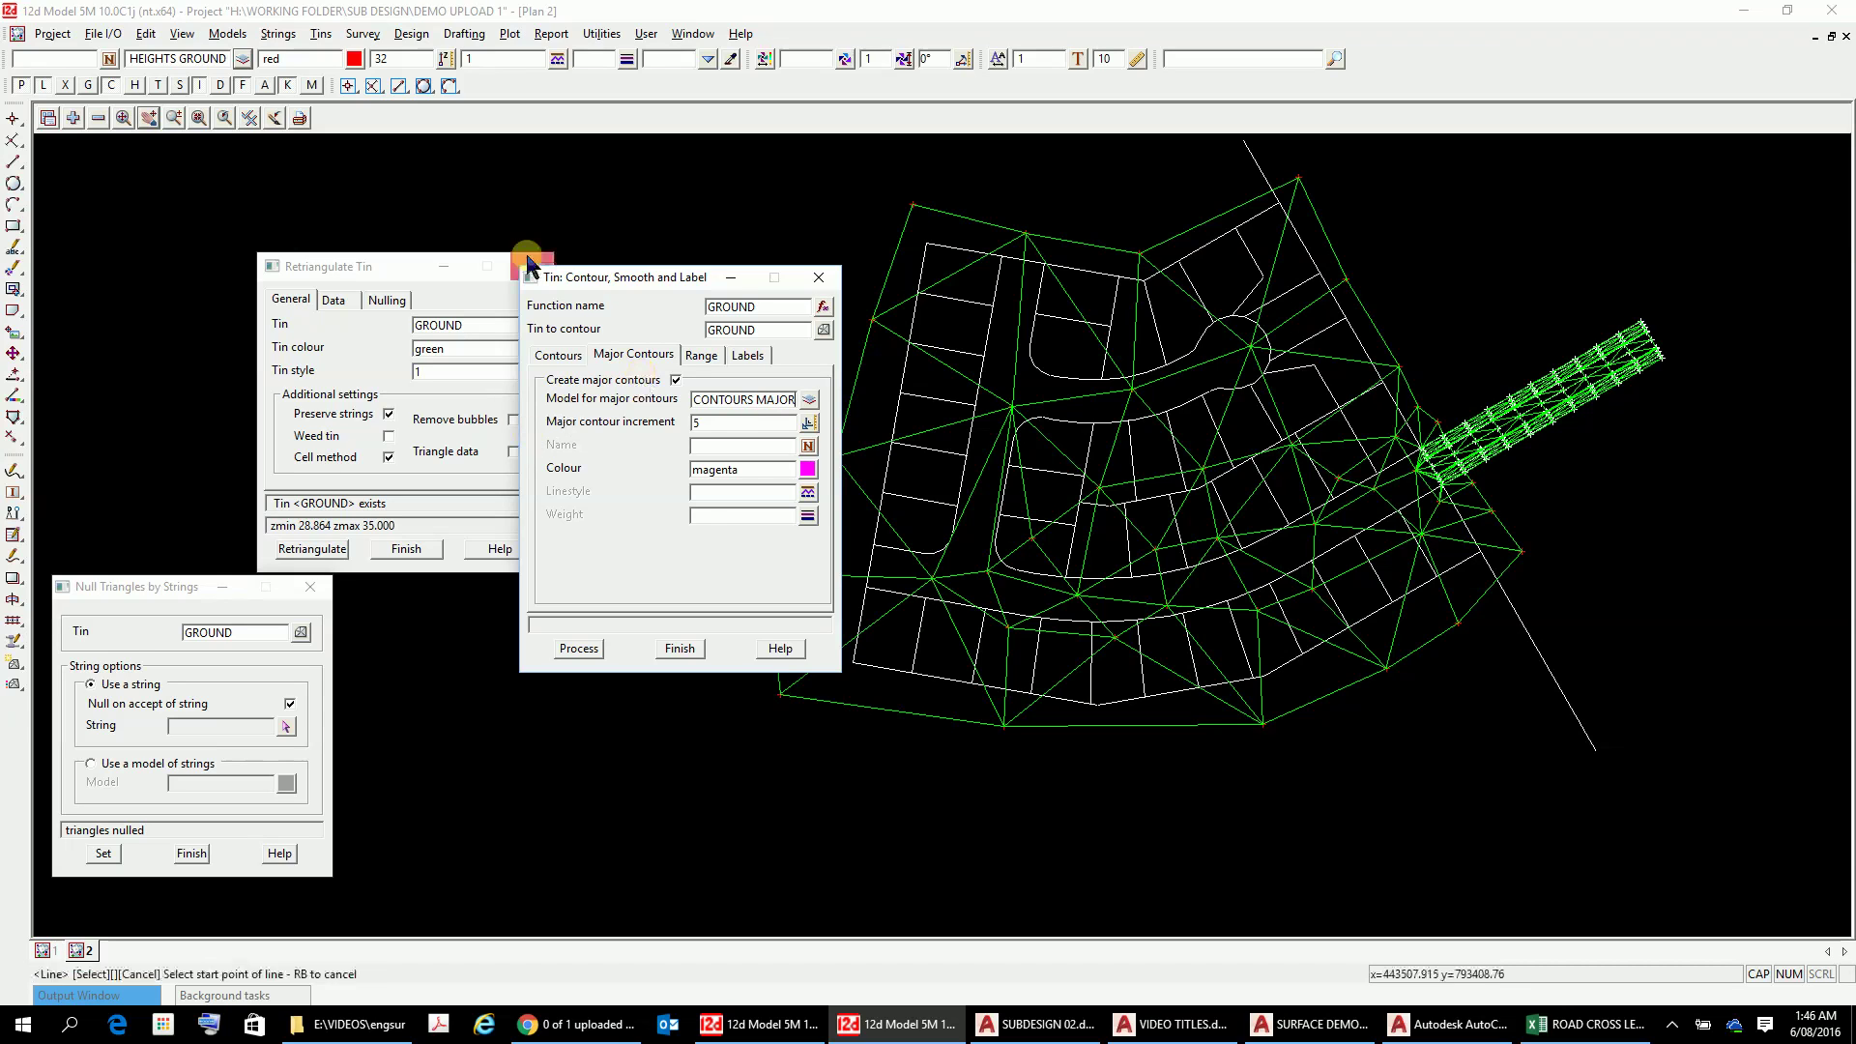
{"action": "left_click", "coordinate": [712, 423]}
{"action": "type", "text": "1"}
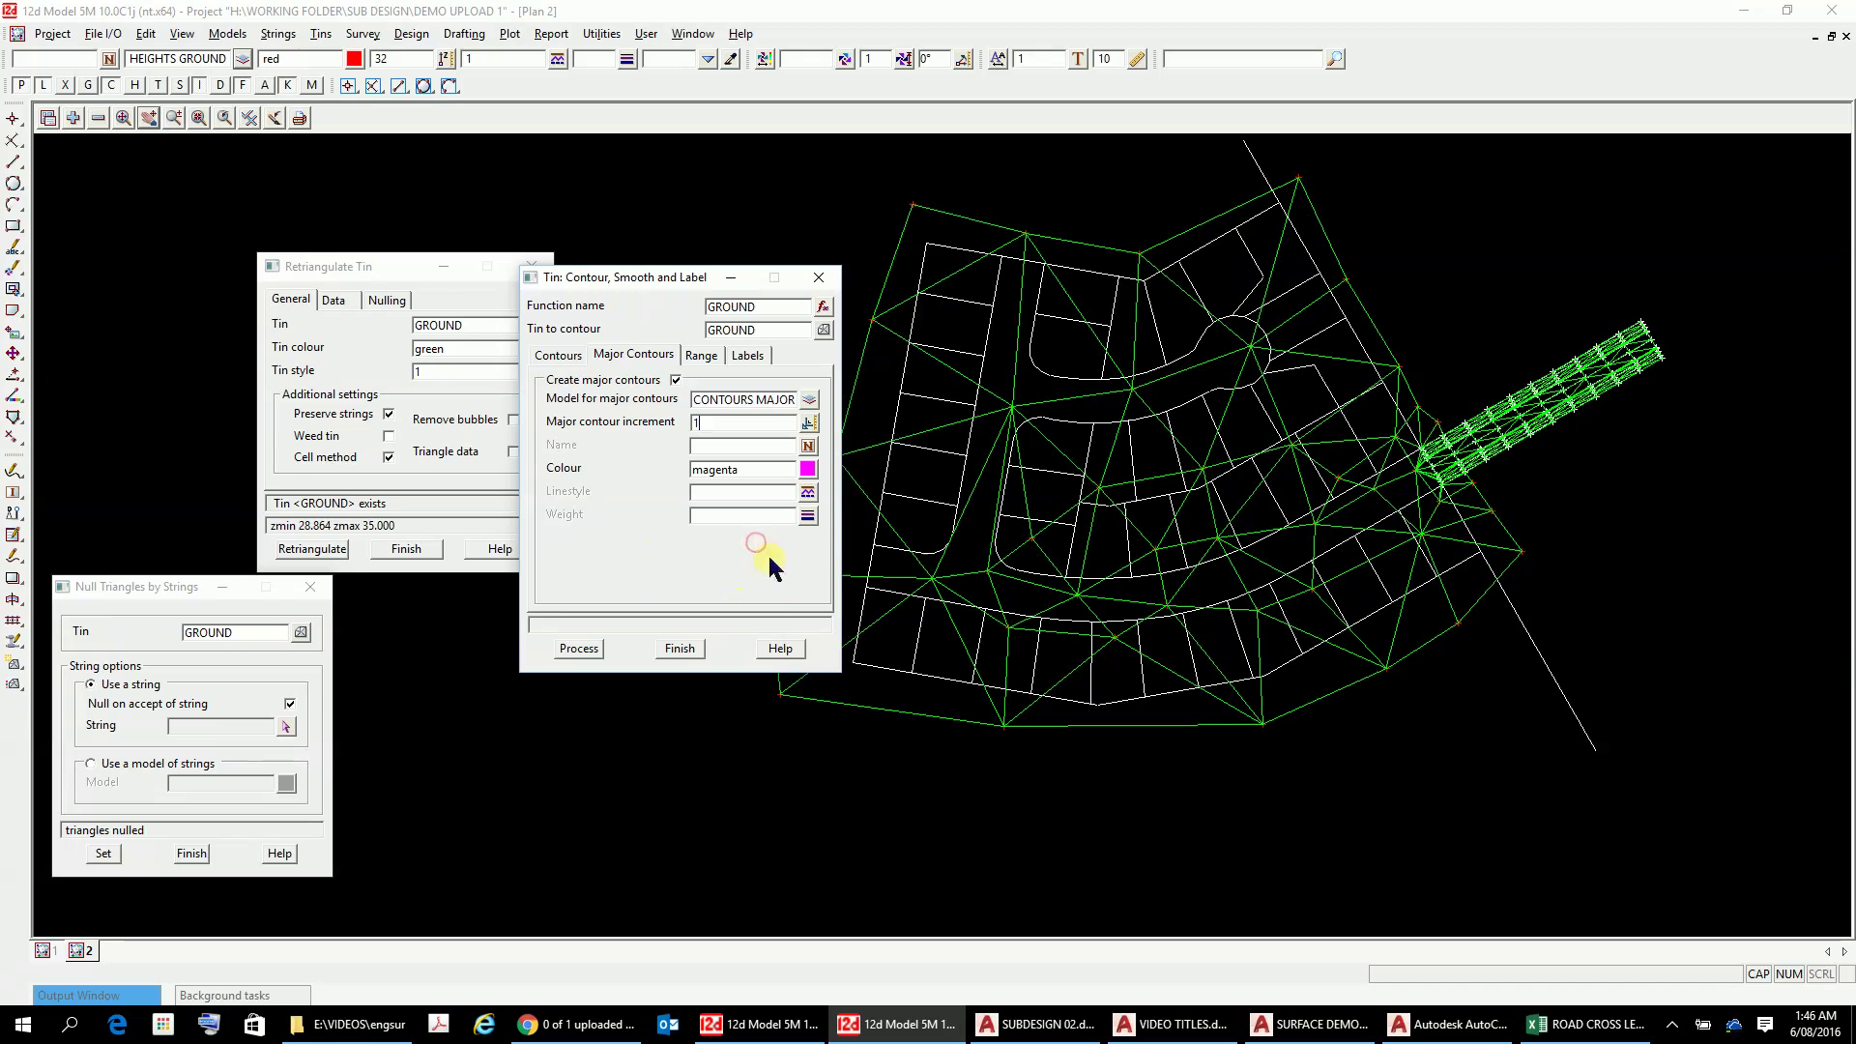
{"action": "left_click", "coordinate": [716, 430]}
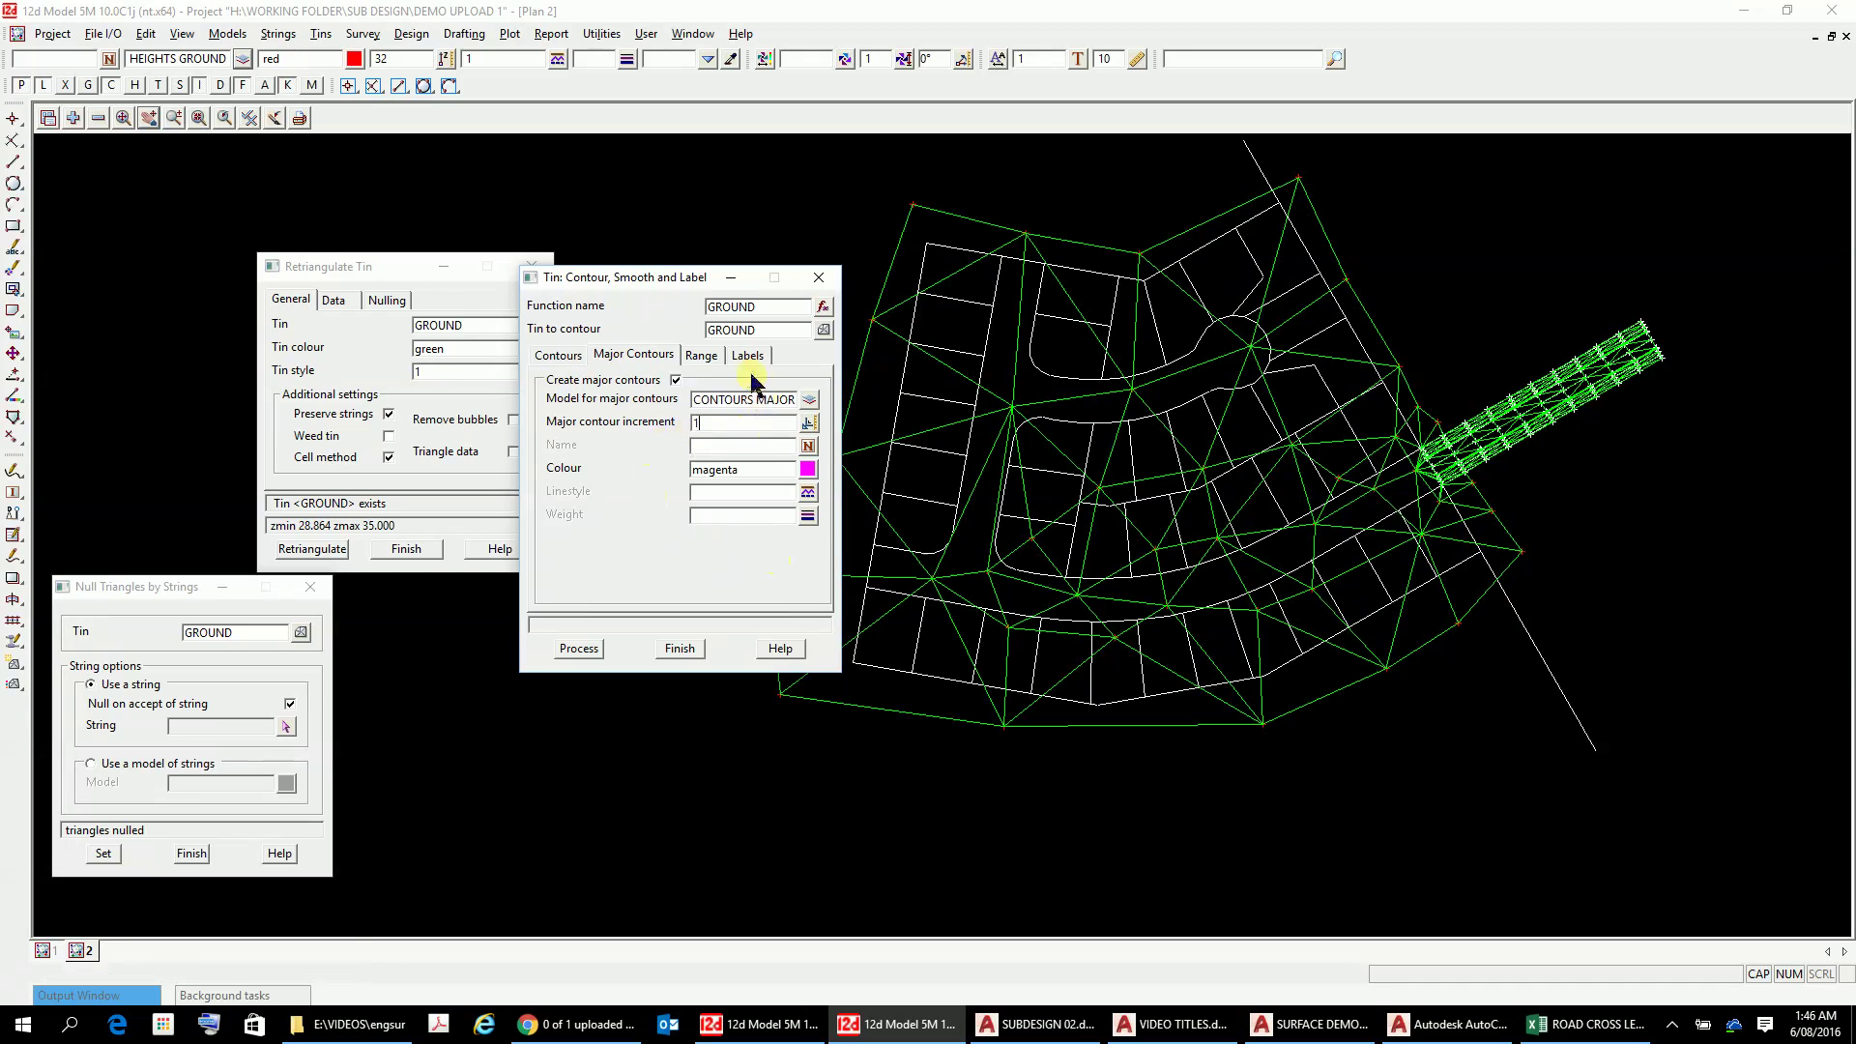
Step: Set the model for labels to GROUND LABELS with textstyle Arial 1 centre and process the contours of the GROUND tin
{"action": "left_click", "coordinate": [748, 356]}
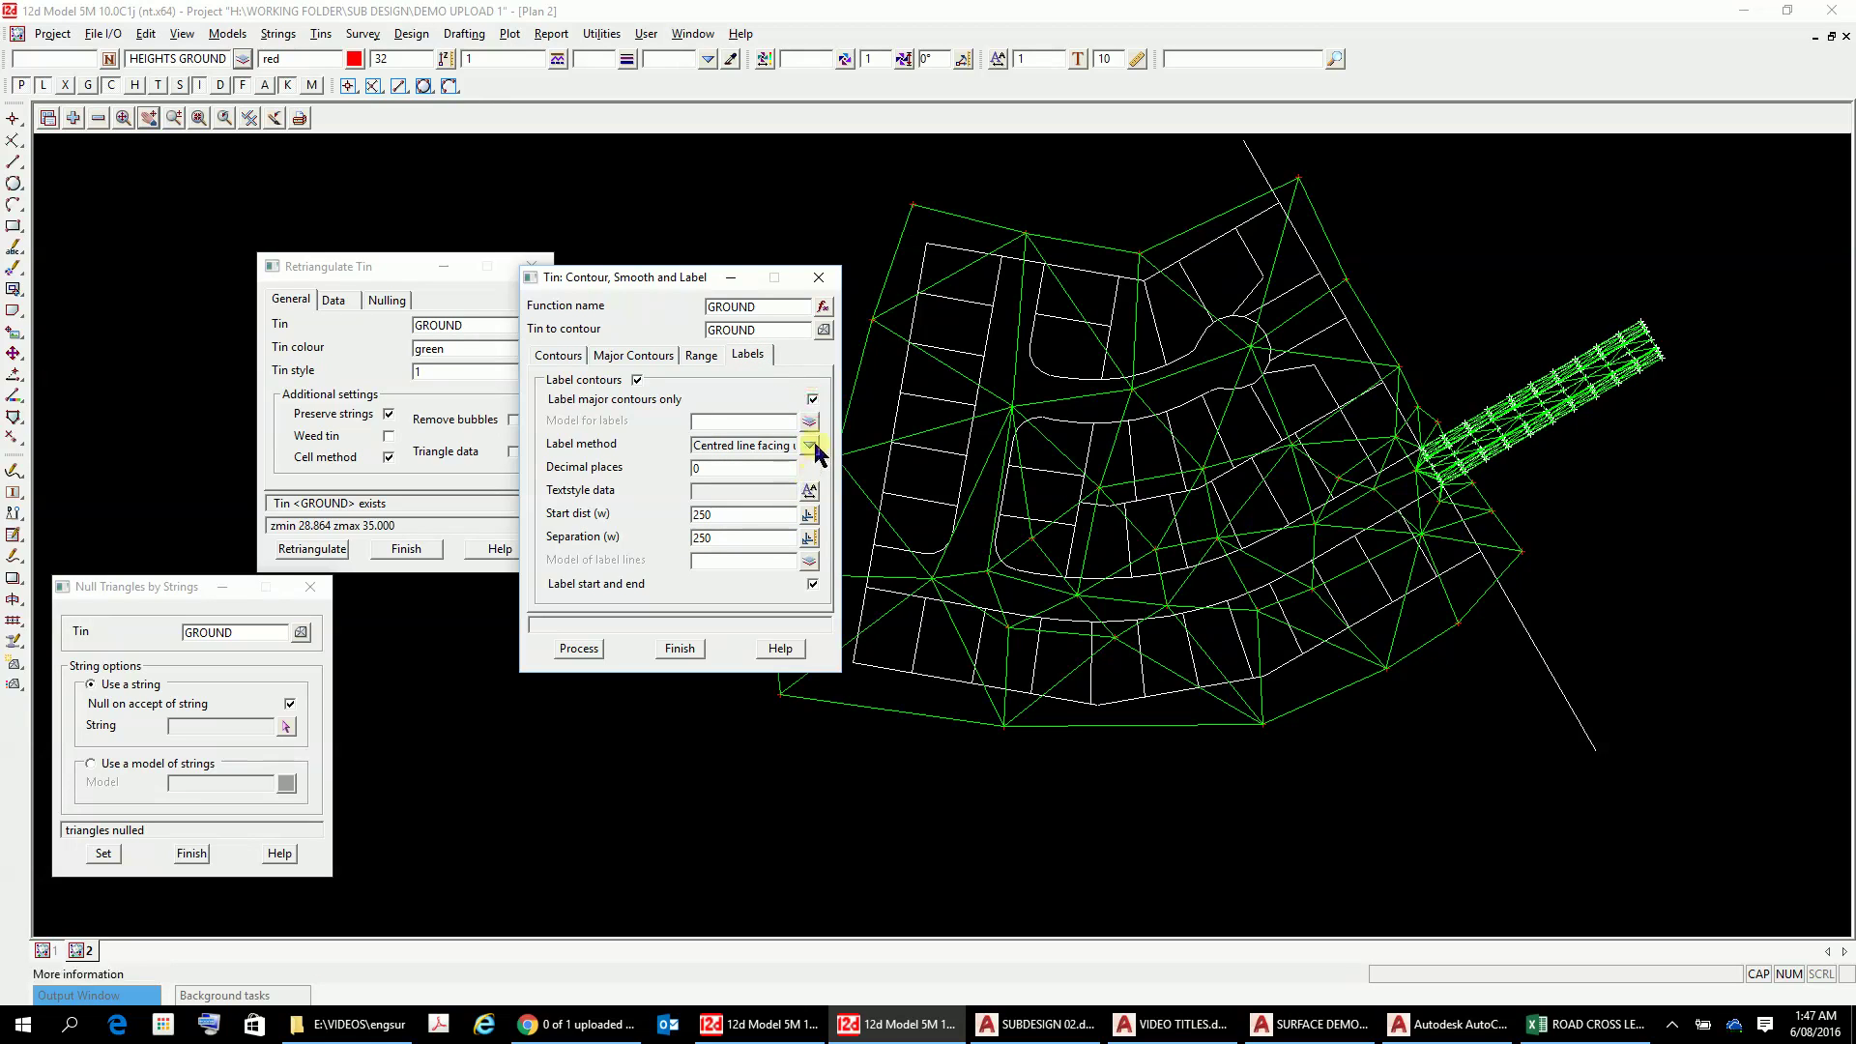
{"action": "left_click", "coordinate": [753, 423]}
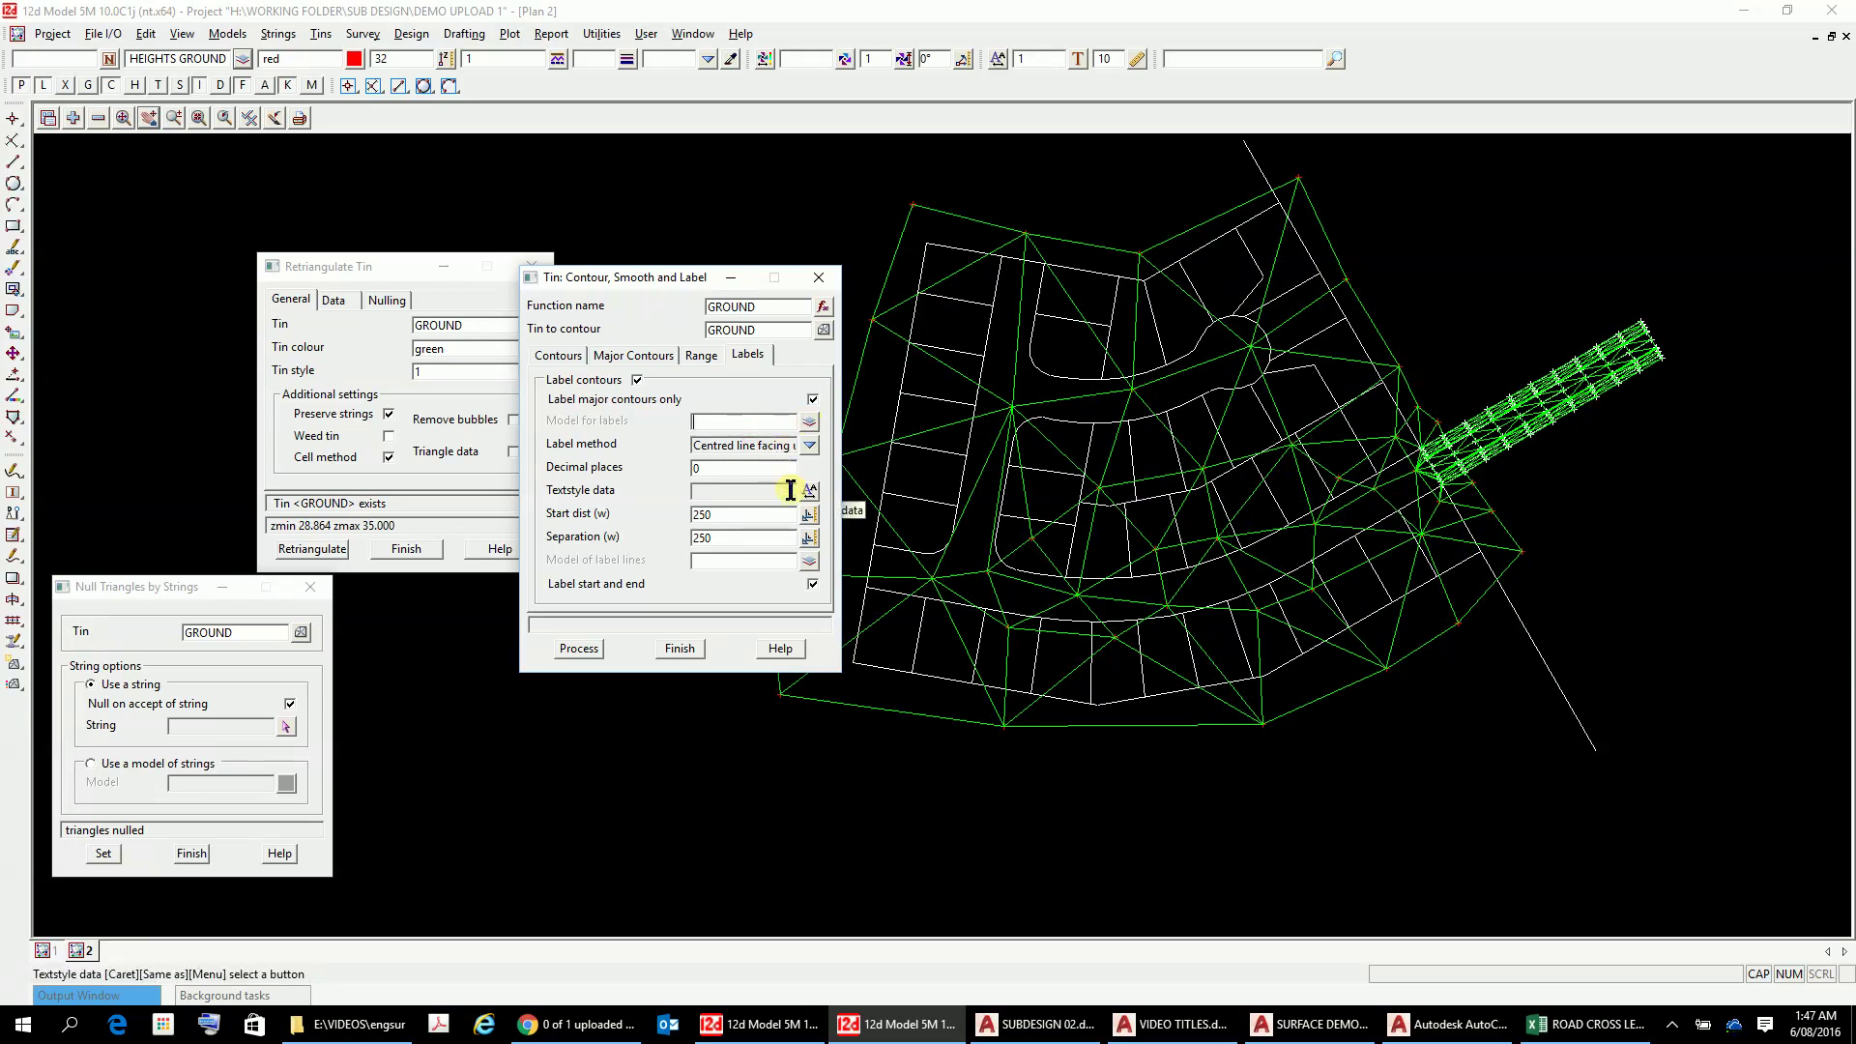
{"action": "type", "text": "GRO"}
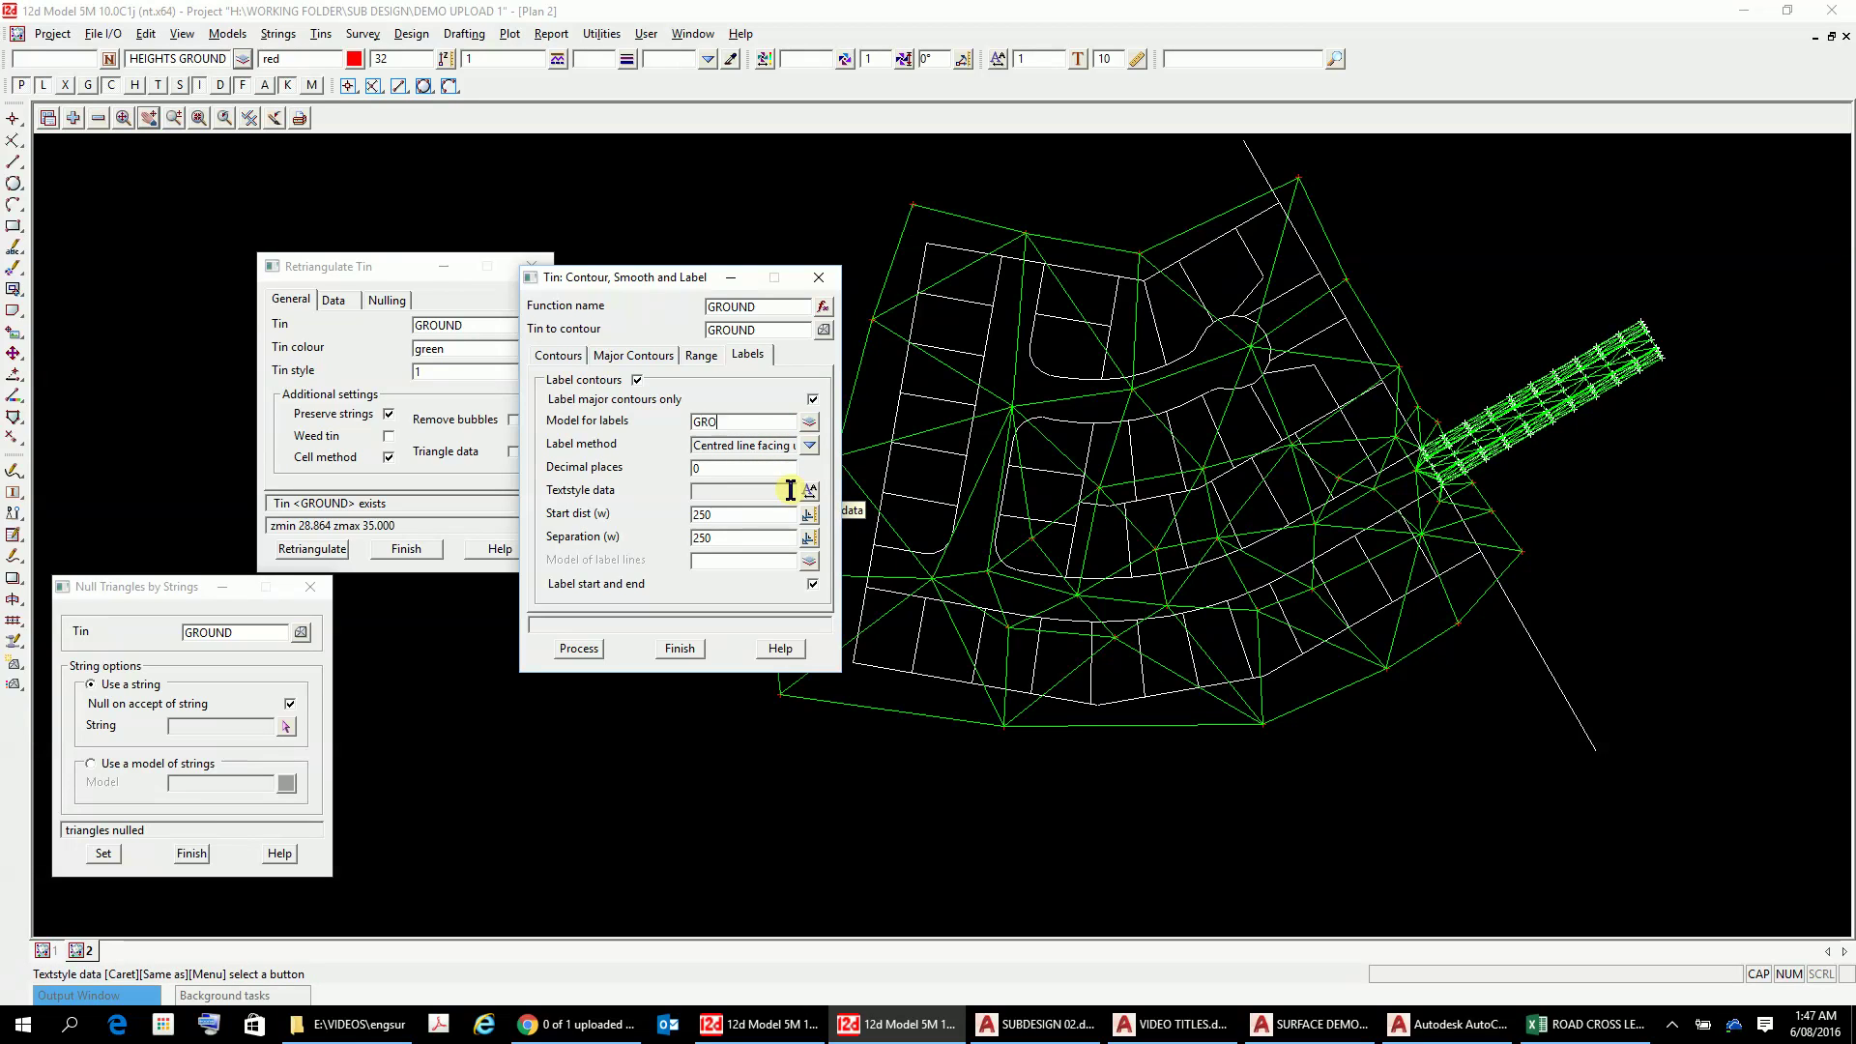
{"action": "type", "text": "UND LABELS"}
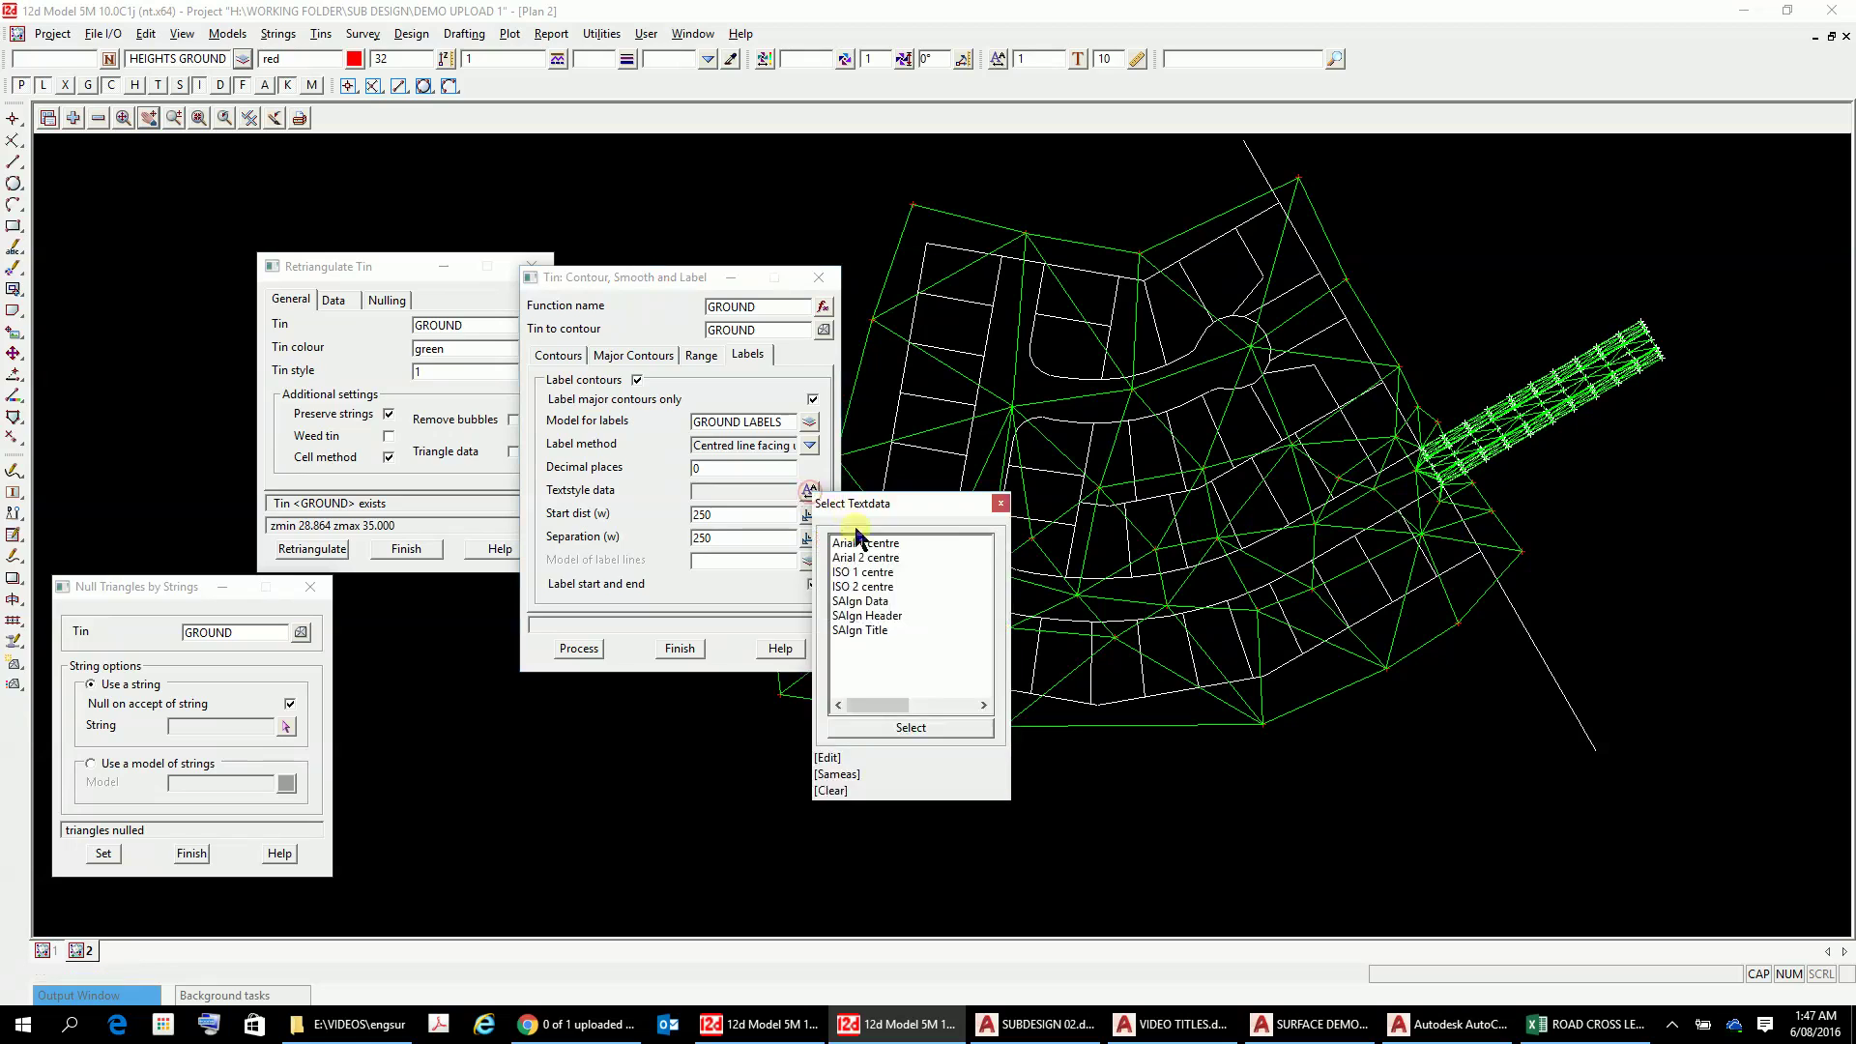
{"action": "double_click", "coordinate": [869, 543]}
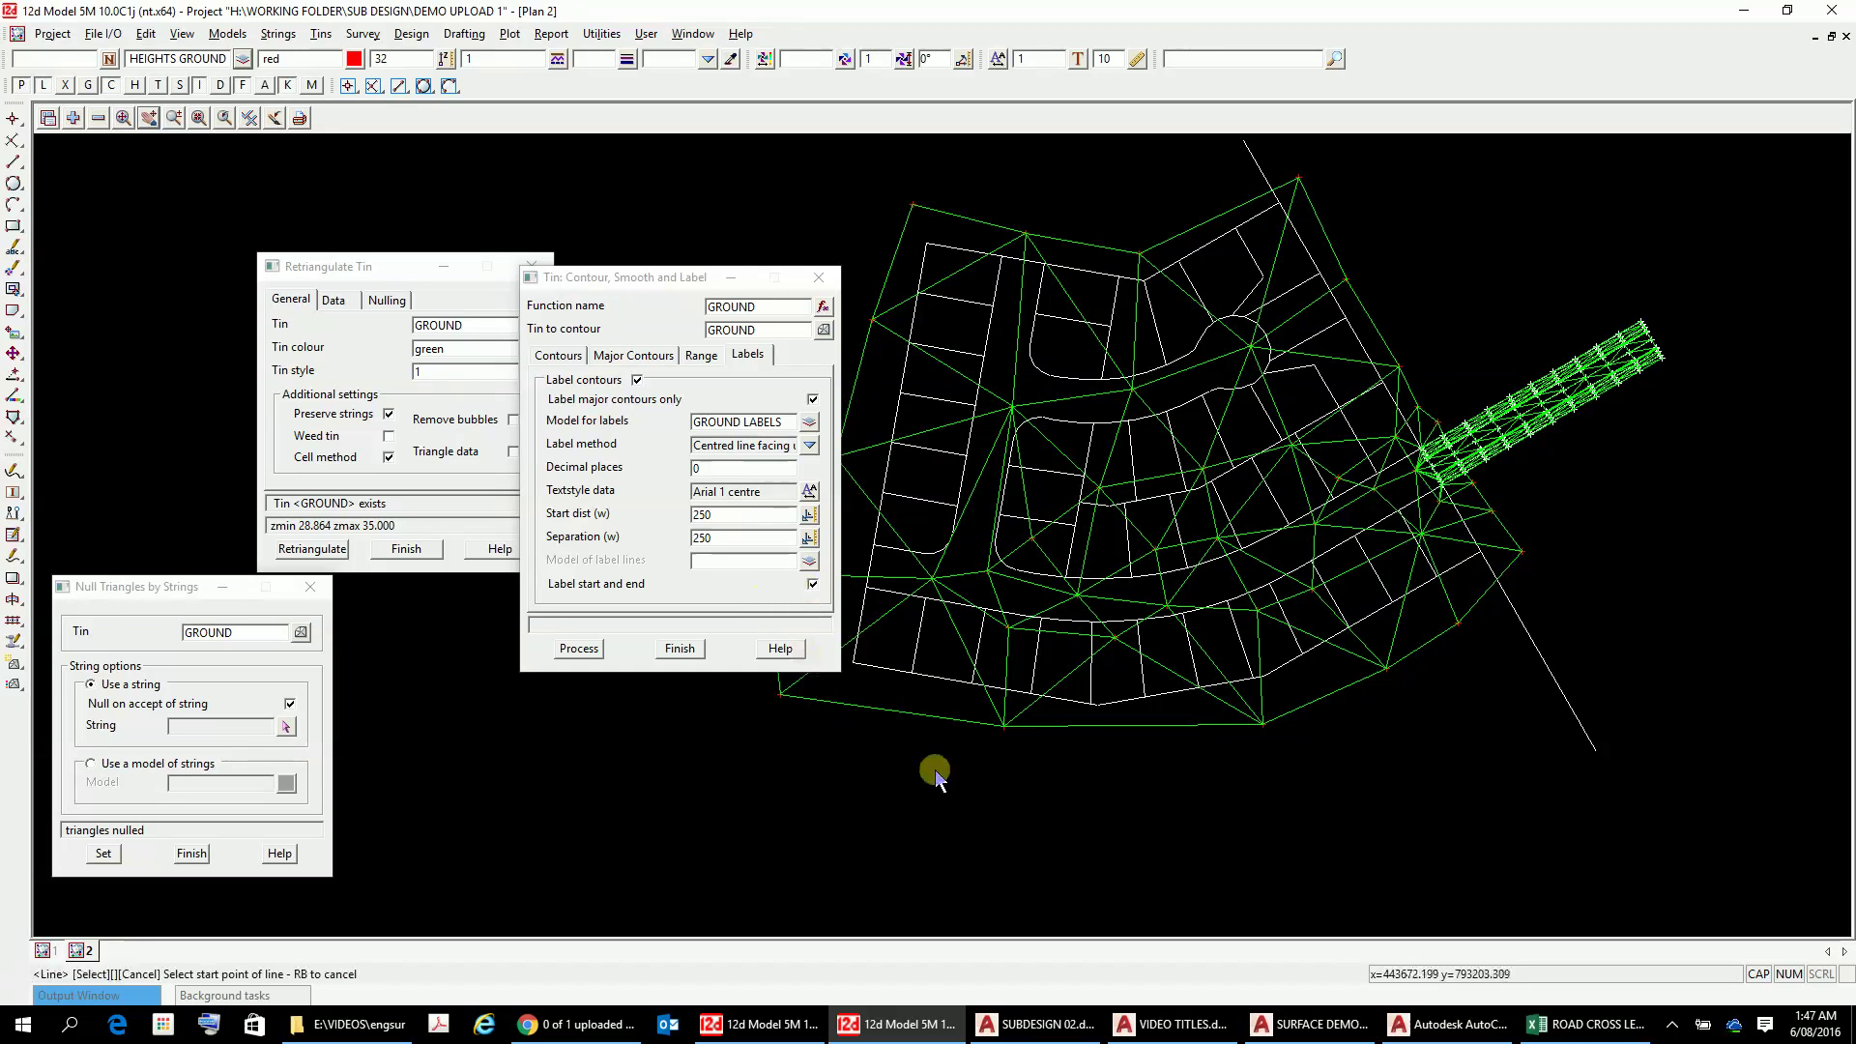
{"action": "left_click", "coordinate": [583, 656]}
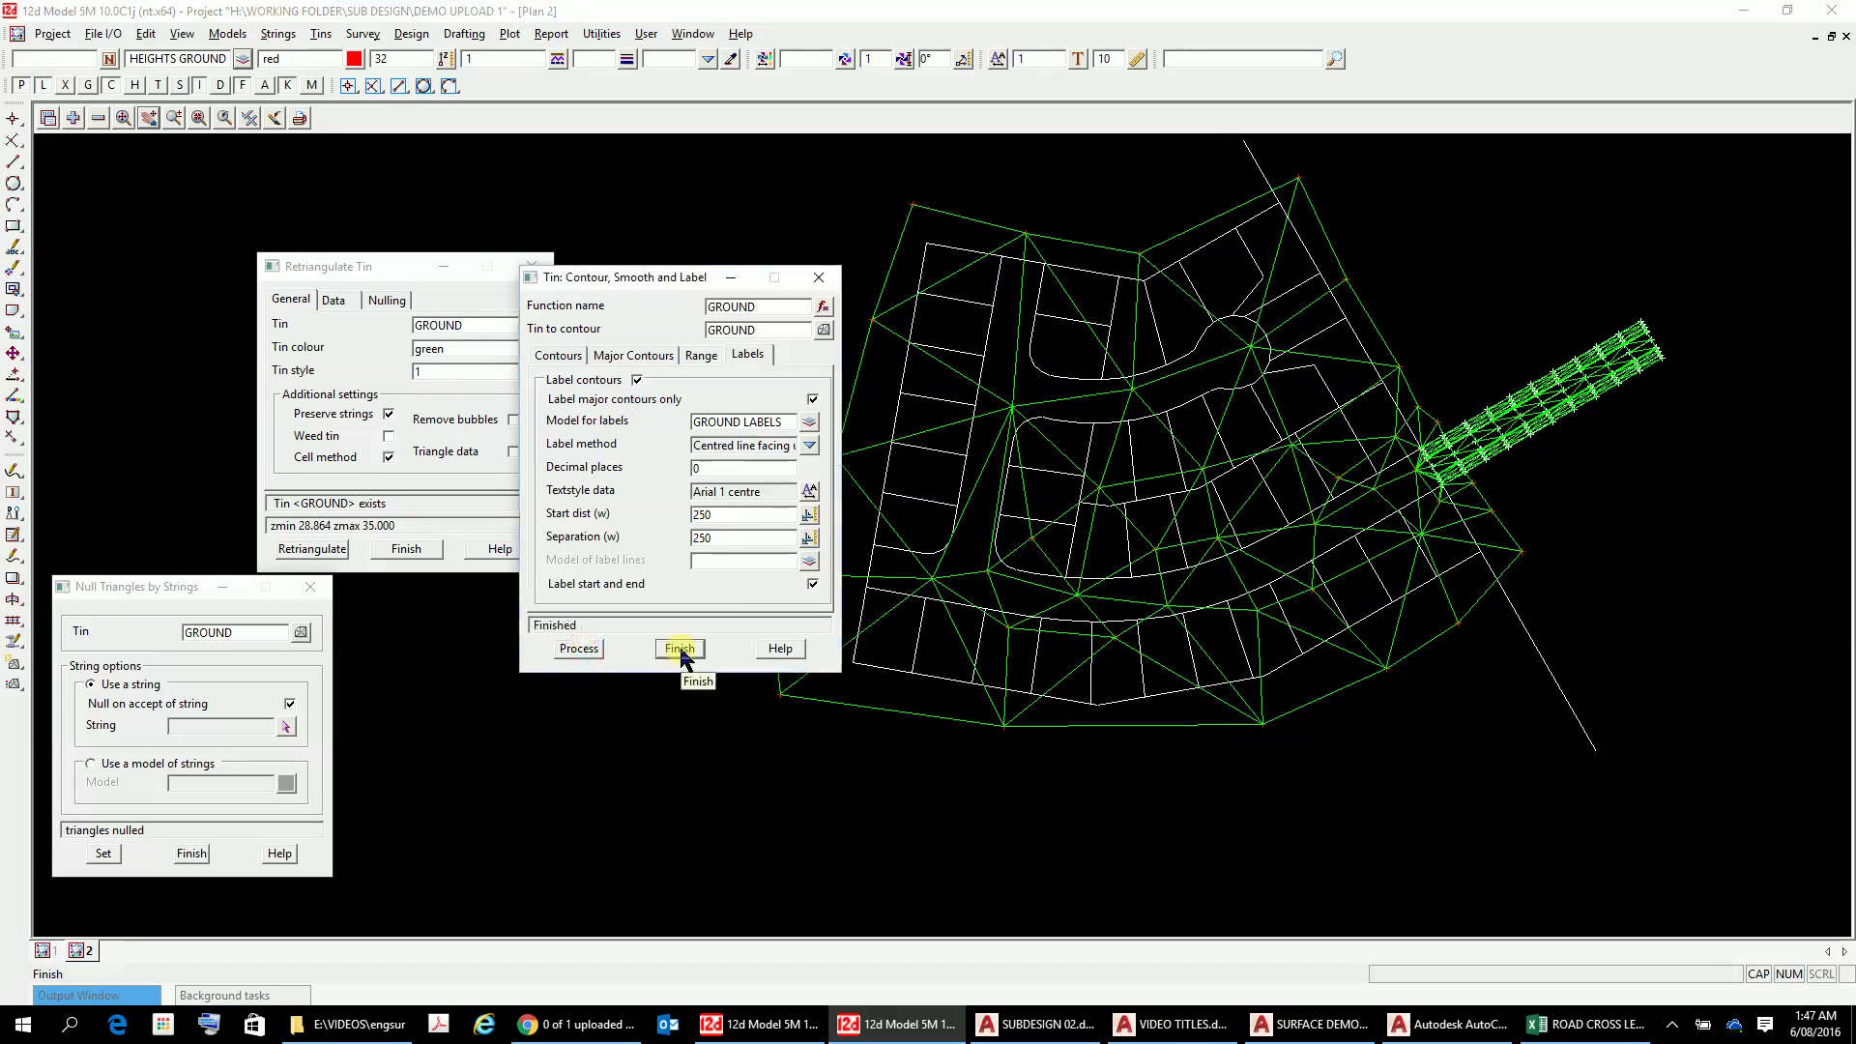
{"action": "left_click_drag", "start_coordinate": [644, 274], "coordinate": [499, 592]}
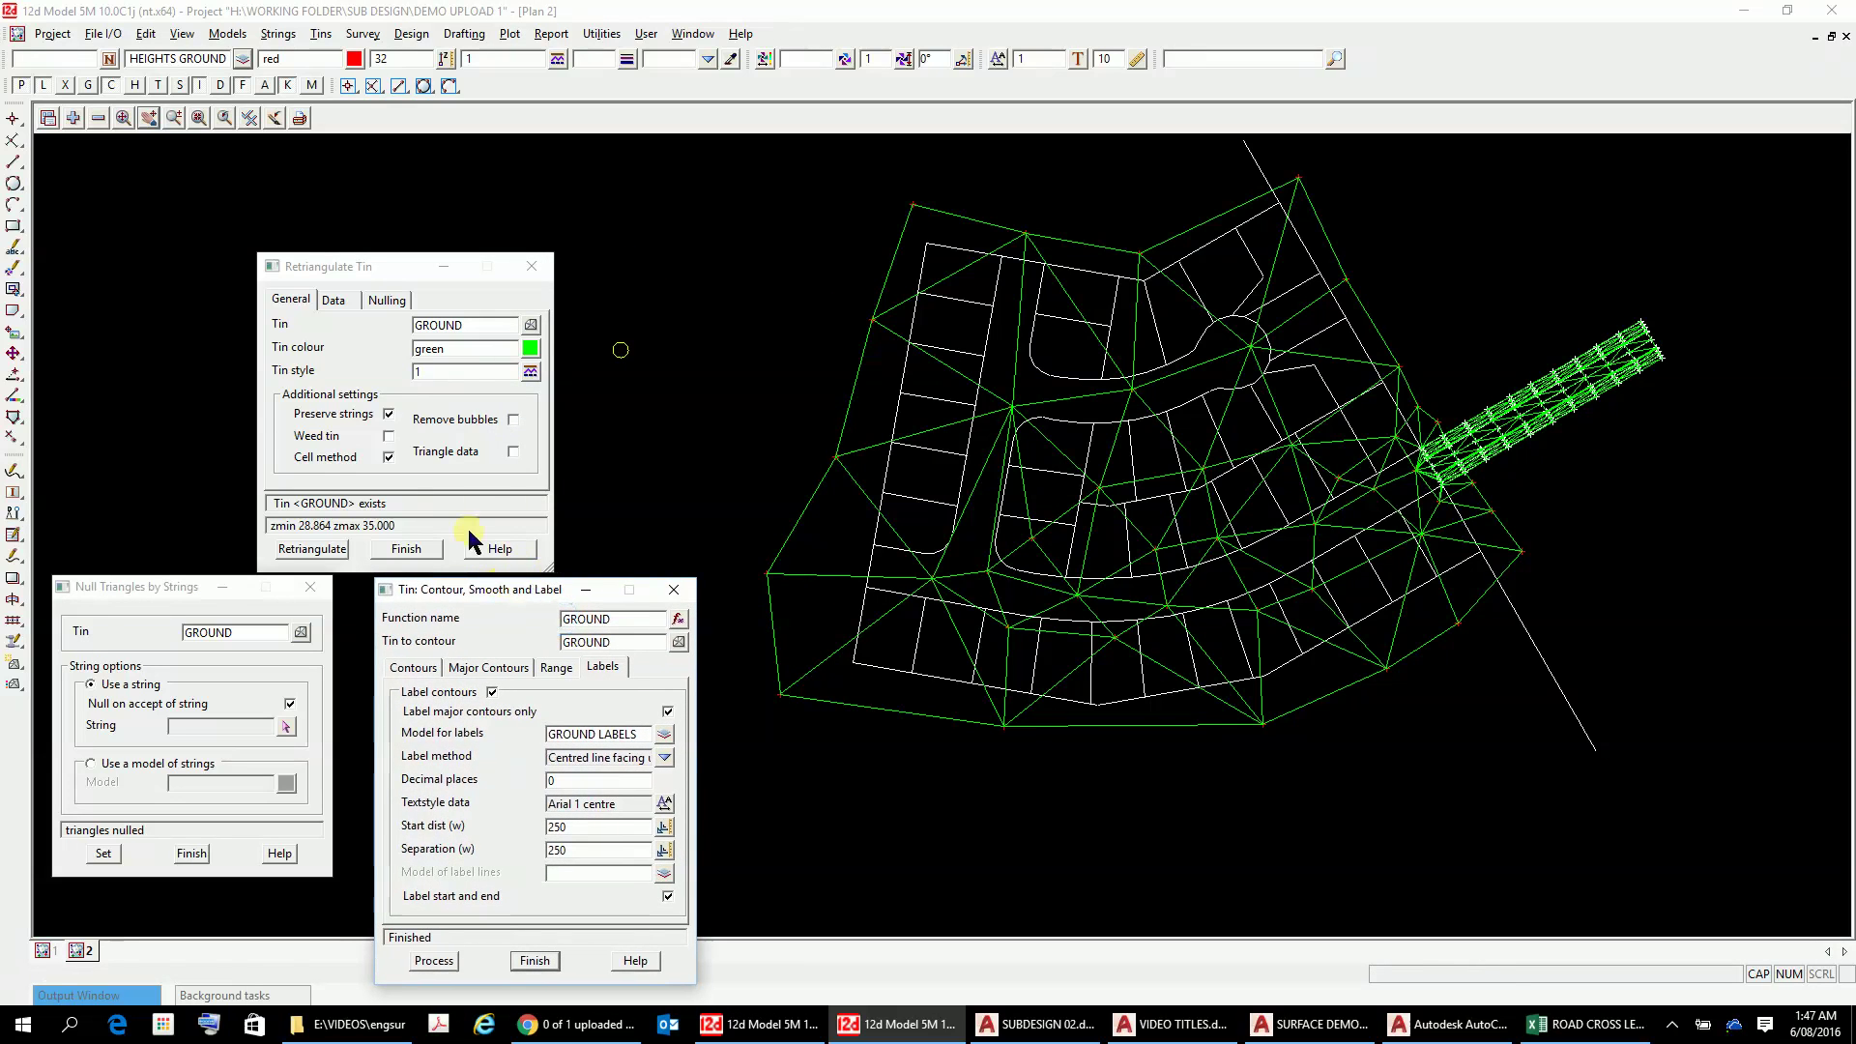
Step: Add the models GROUND LABELS, GROUND MINOR and CONTOURS MAJOR to plan view 2
{"action": "left_click", "coordinate": [74, 118]}
{"action": "double_click", "coordinate": [100, 193]}
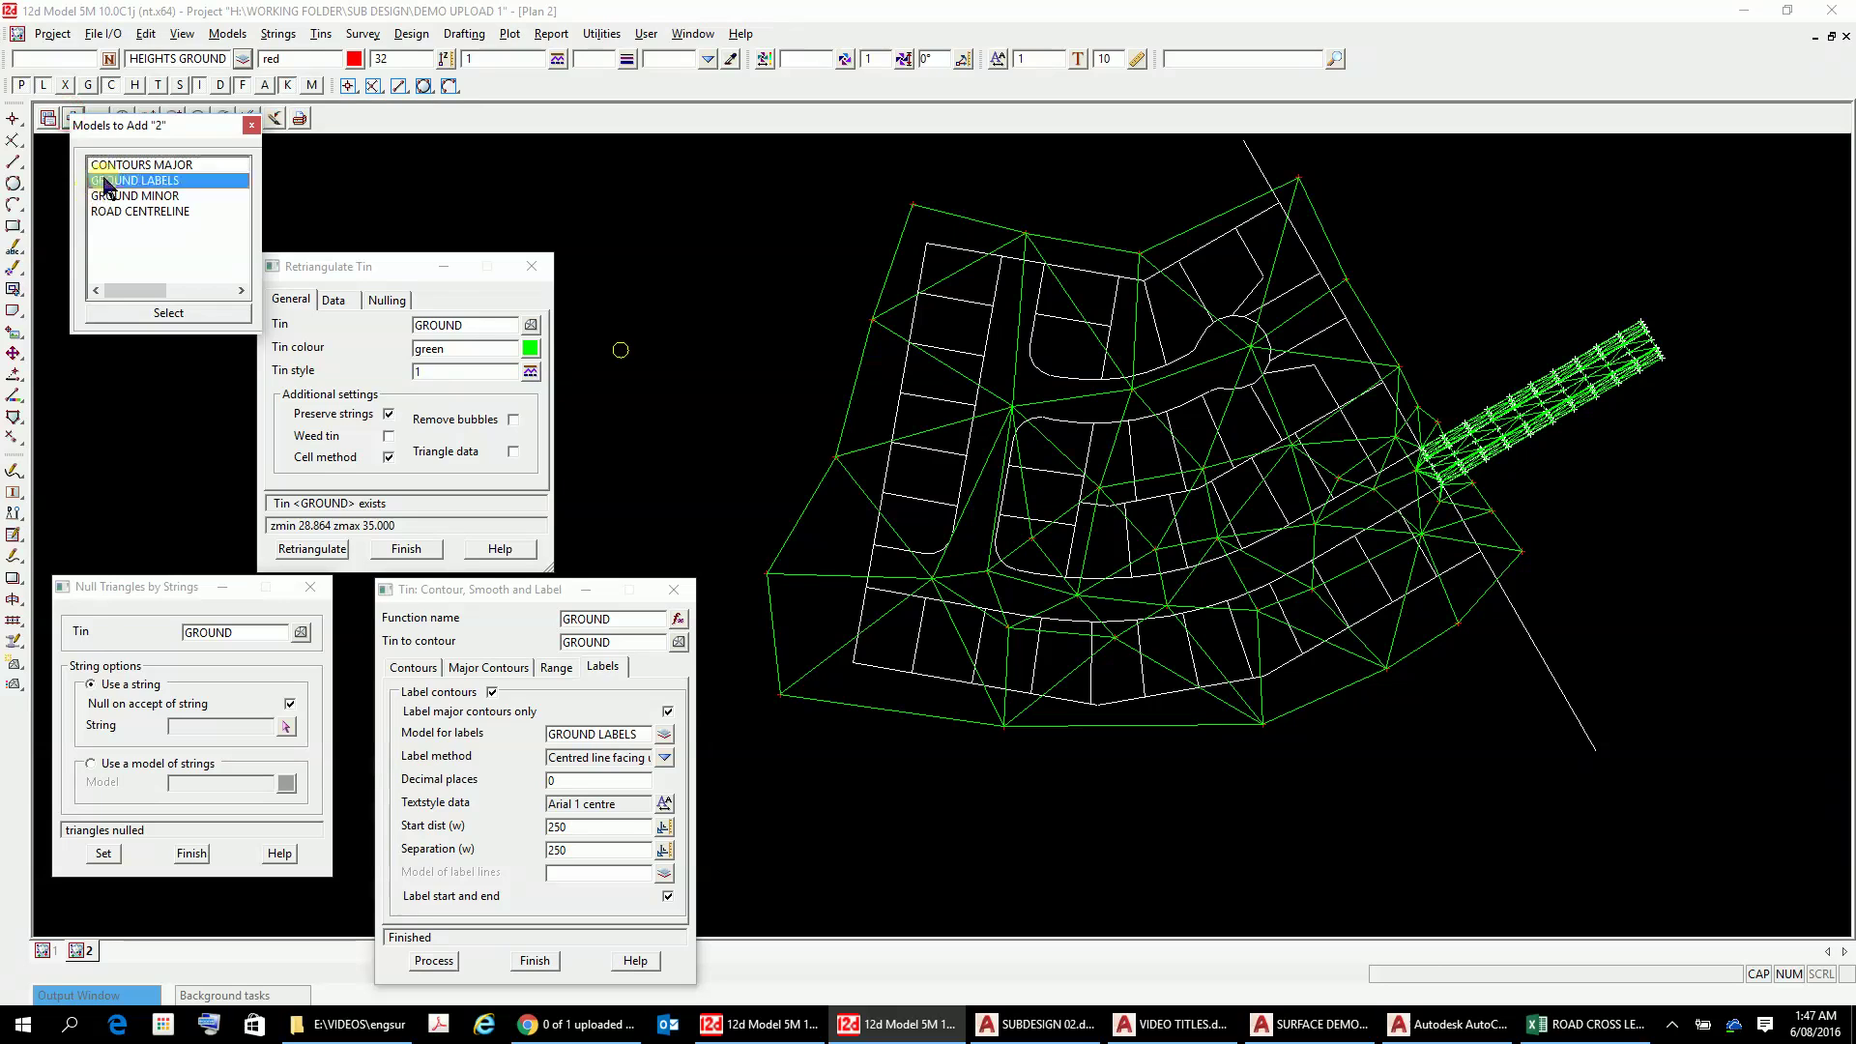
{"action": "left_click", "coordinate": [73, 118]}
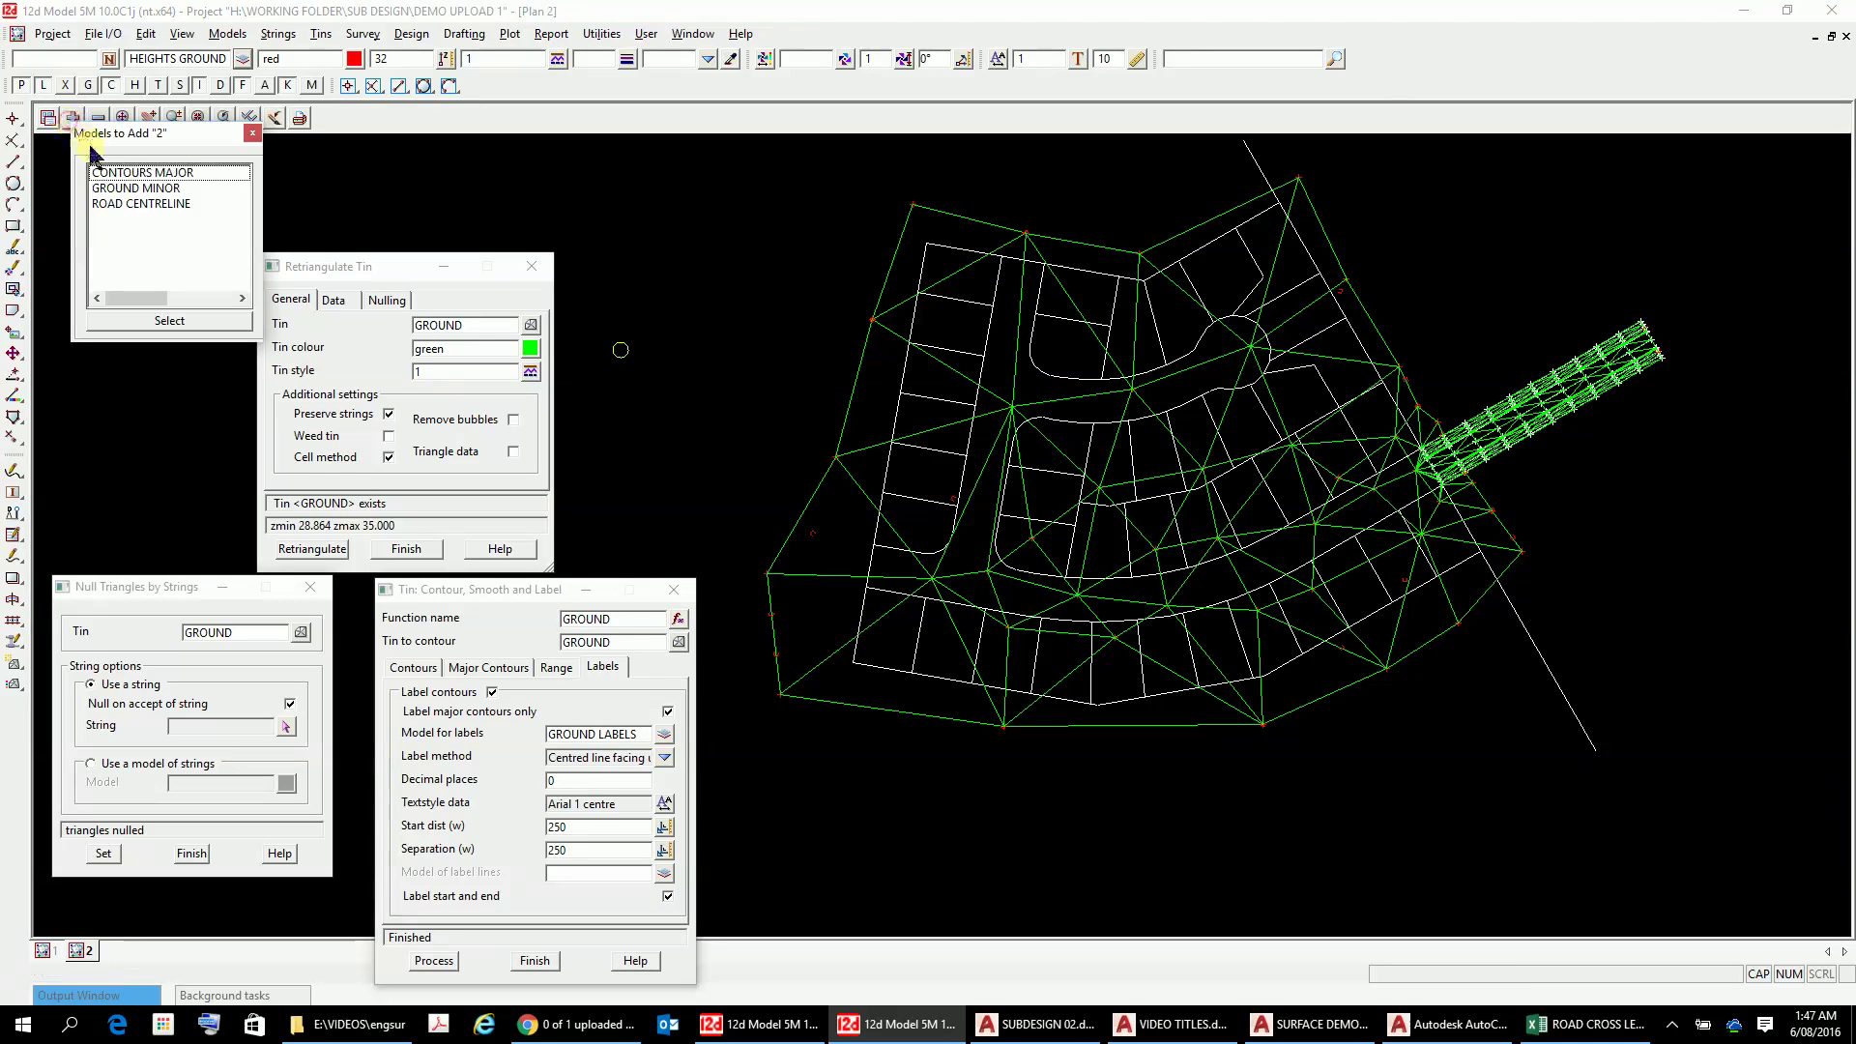
{"action": "double_click", "coordinate": [107, 188]}
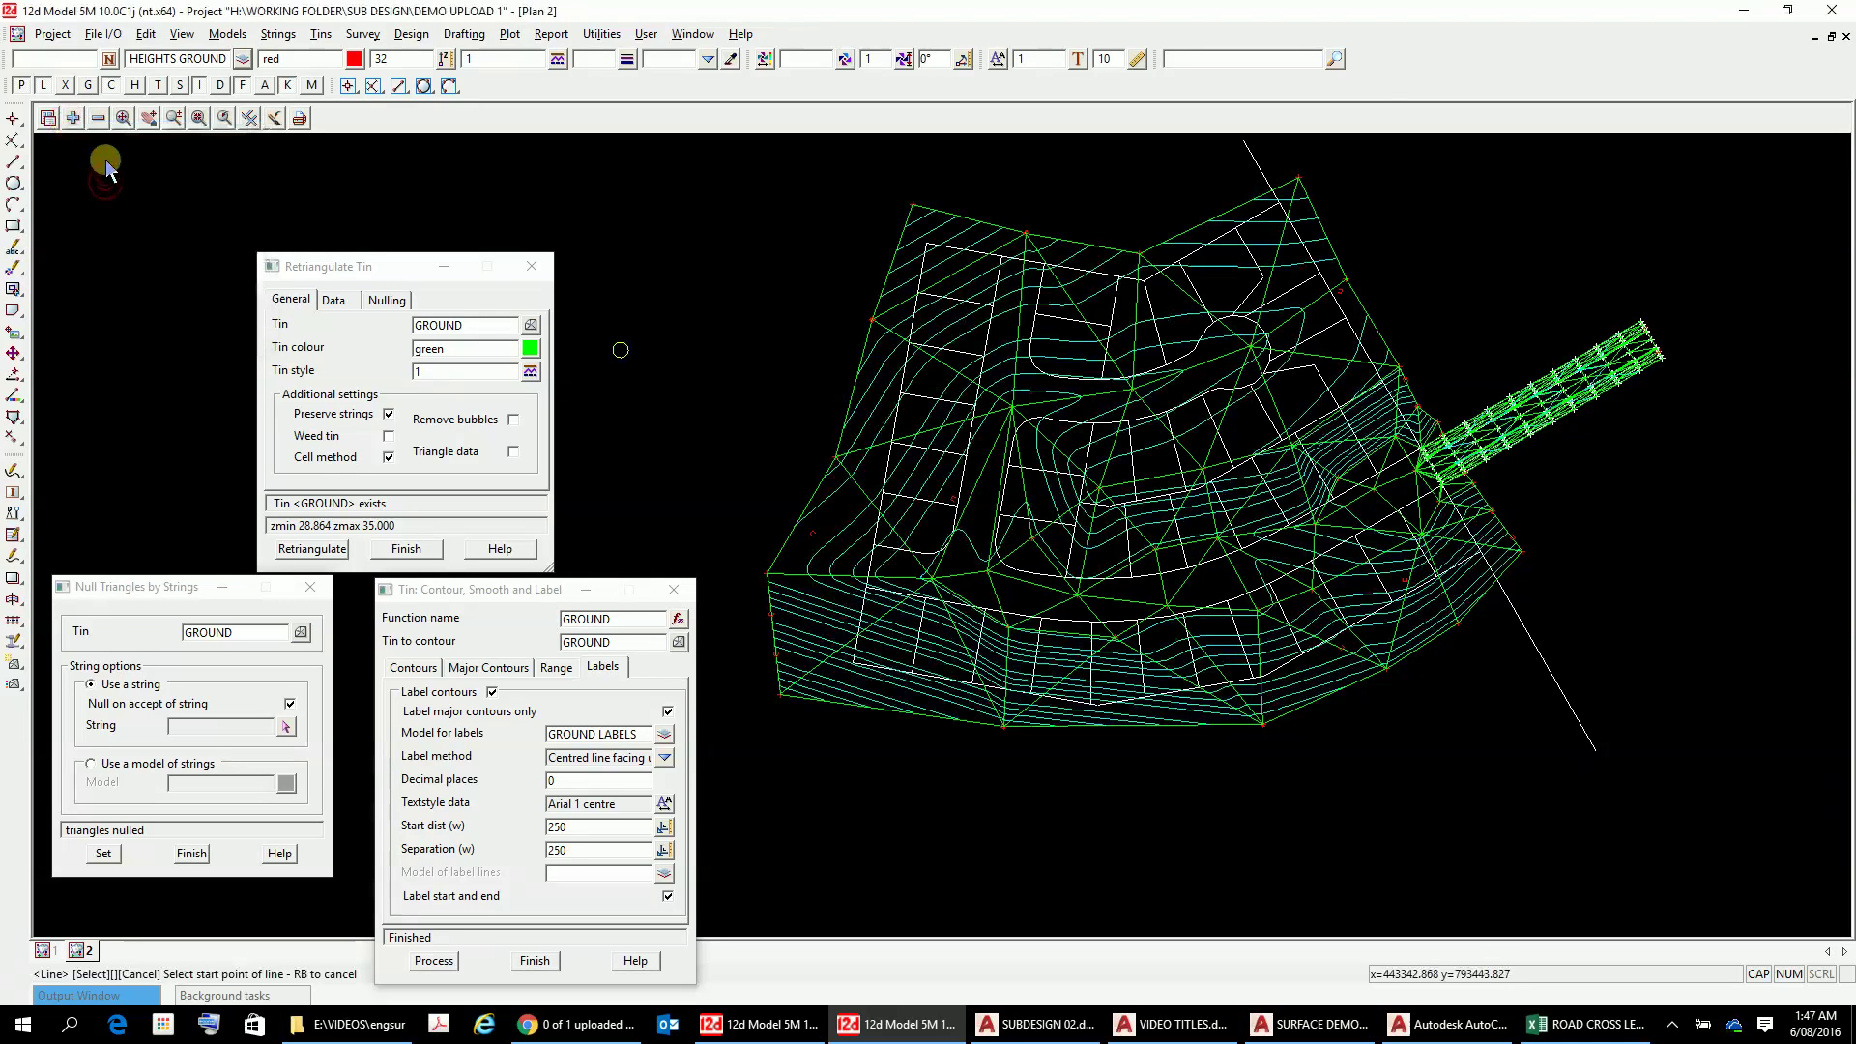
{"action": "left_click", "coordinate": [73, 118]}
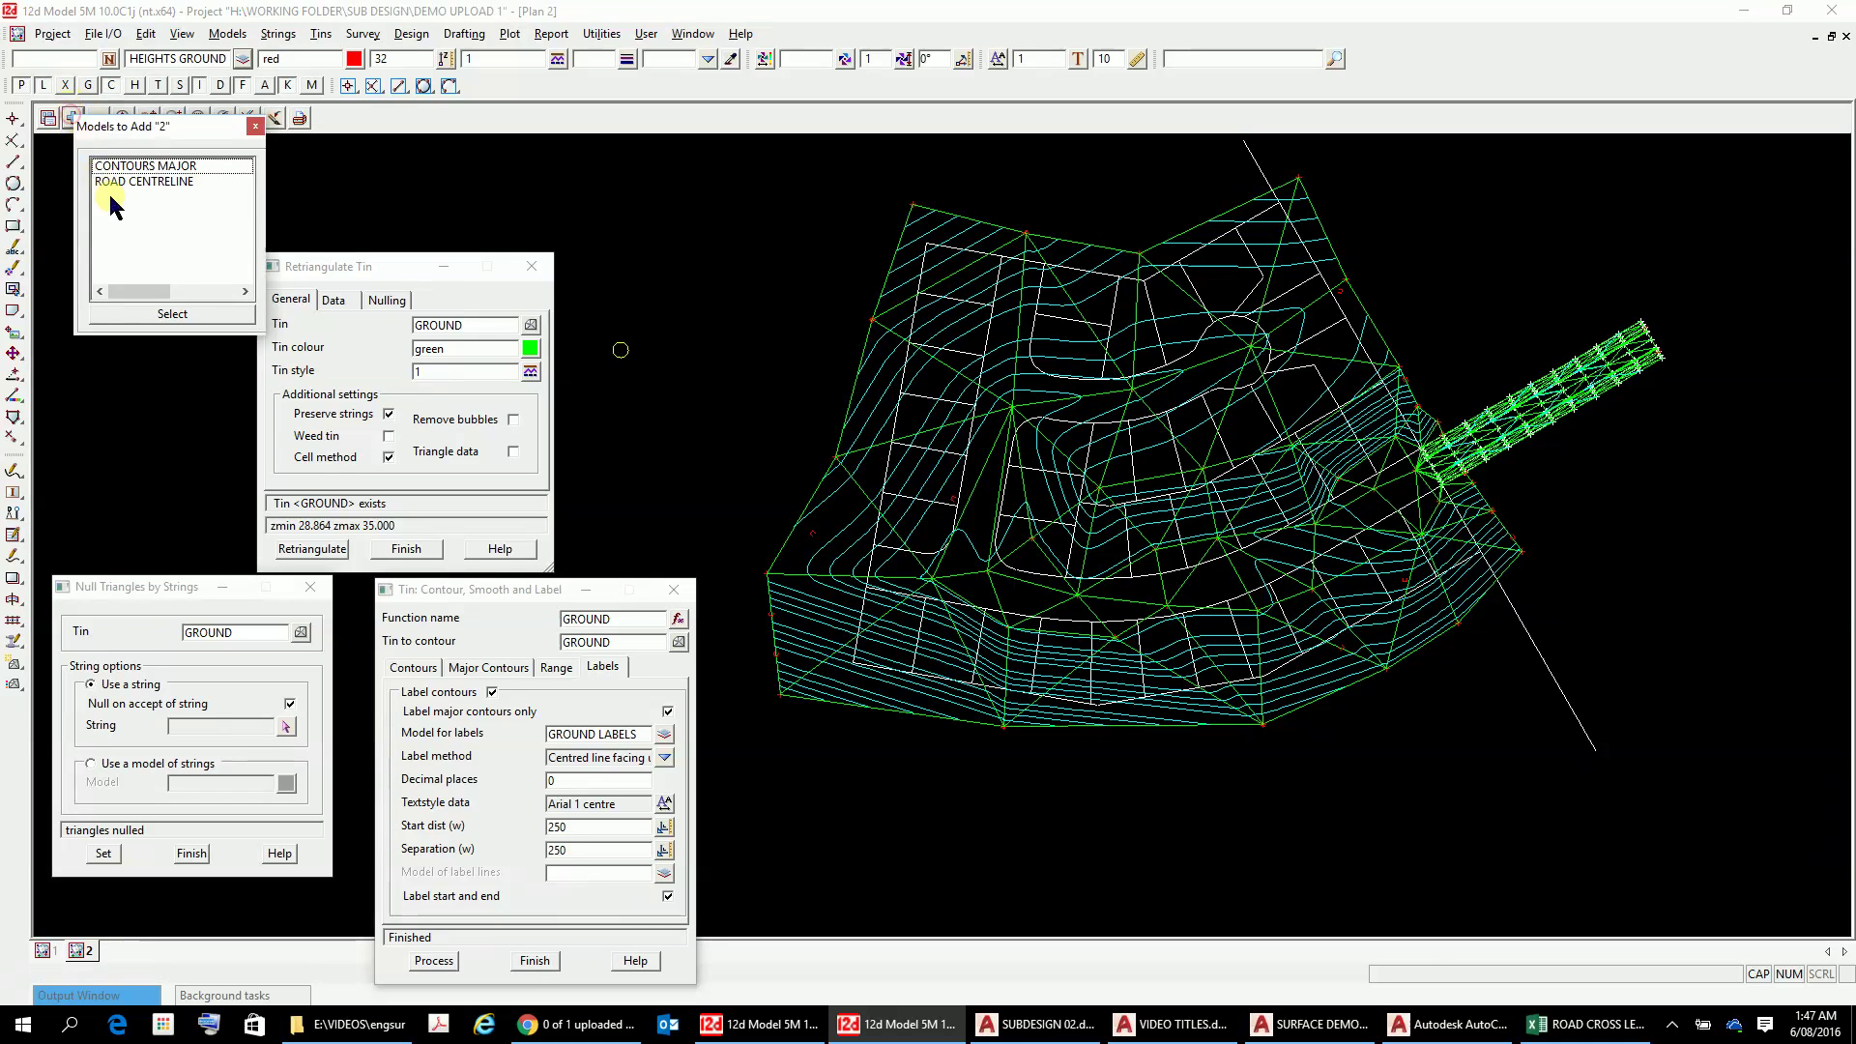
{"action": "double_click", "coordinate": [120, 165]}
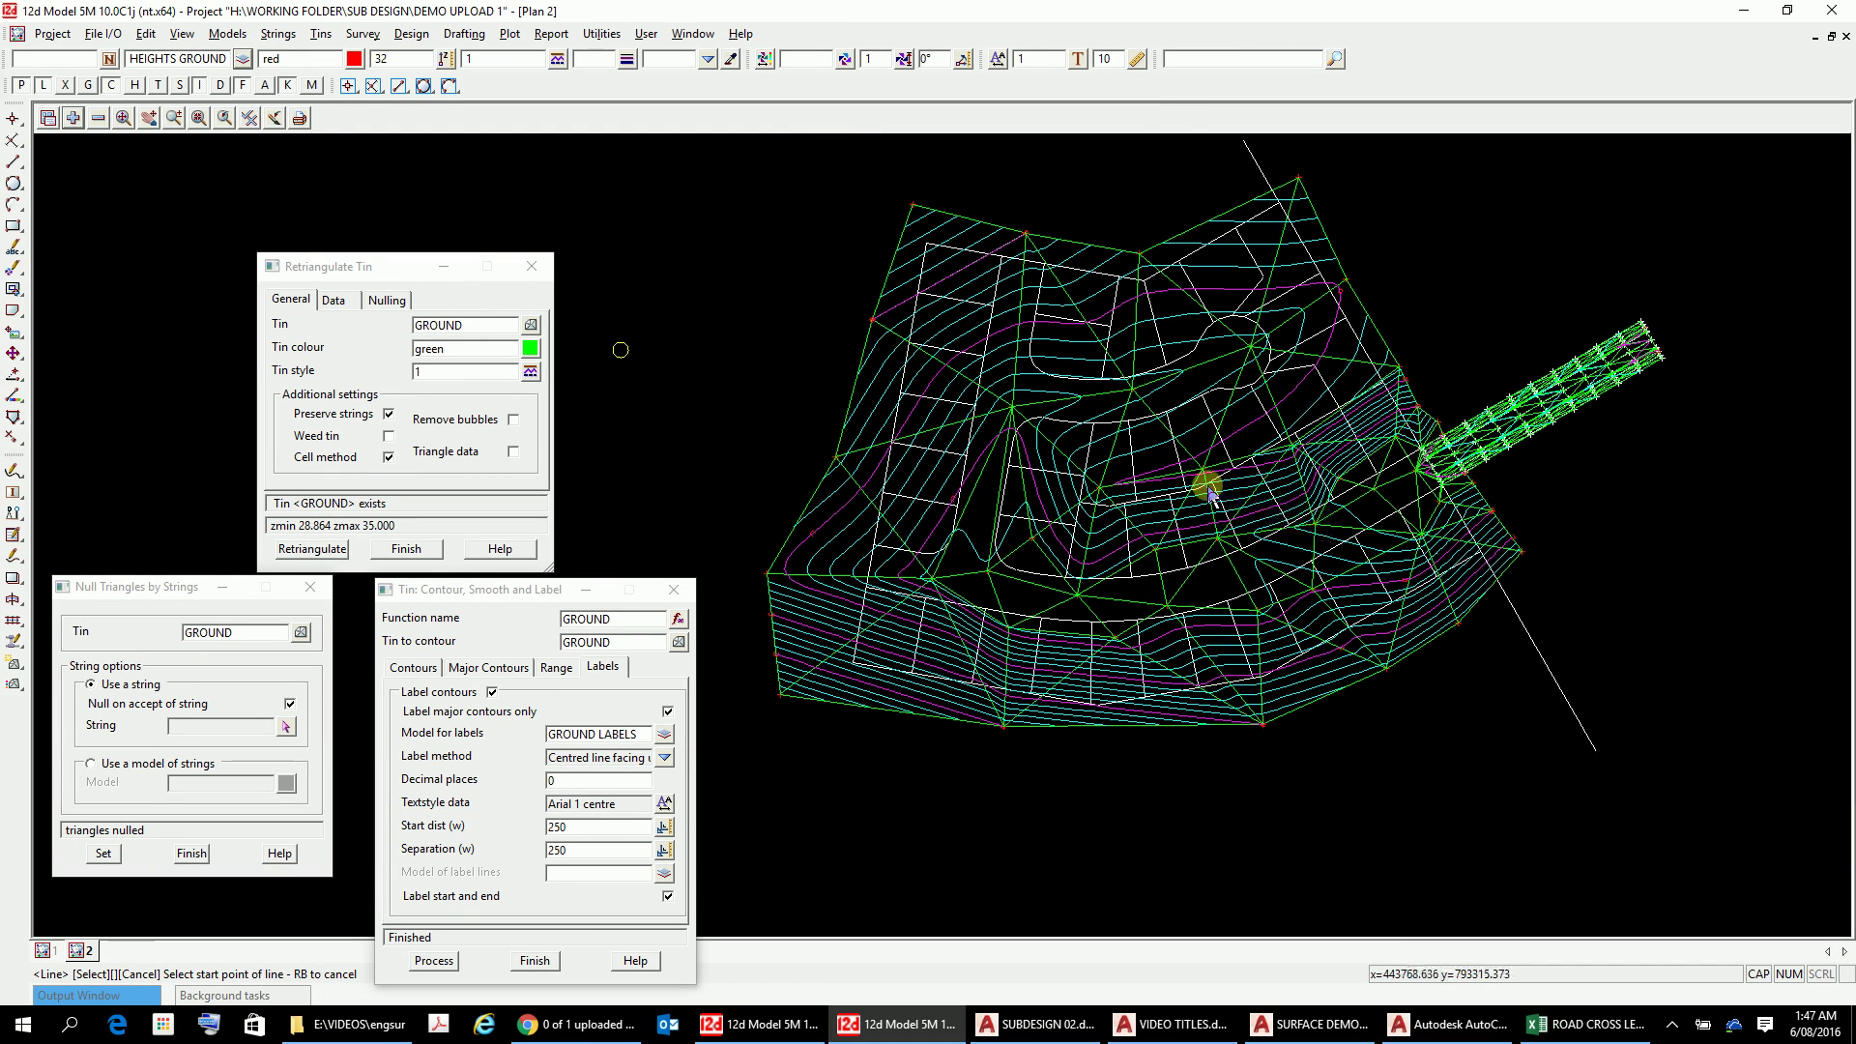
Step: Remove the GROUND tin from plan view 2 and inspect the minor and major contours across the lots
{"action": "left_click", "coordinate": [97, 120]}
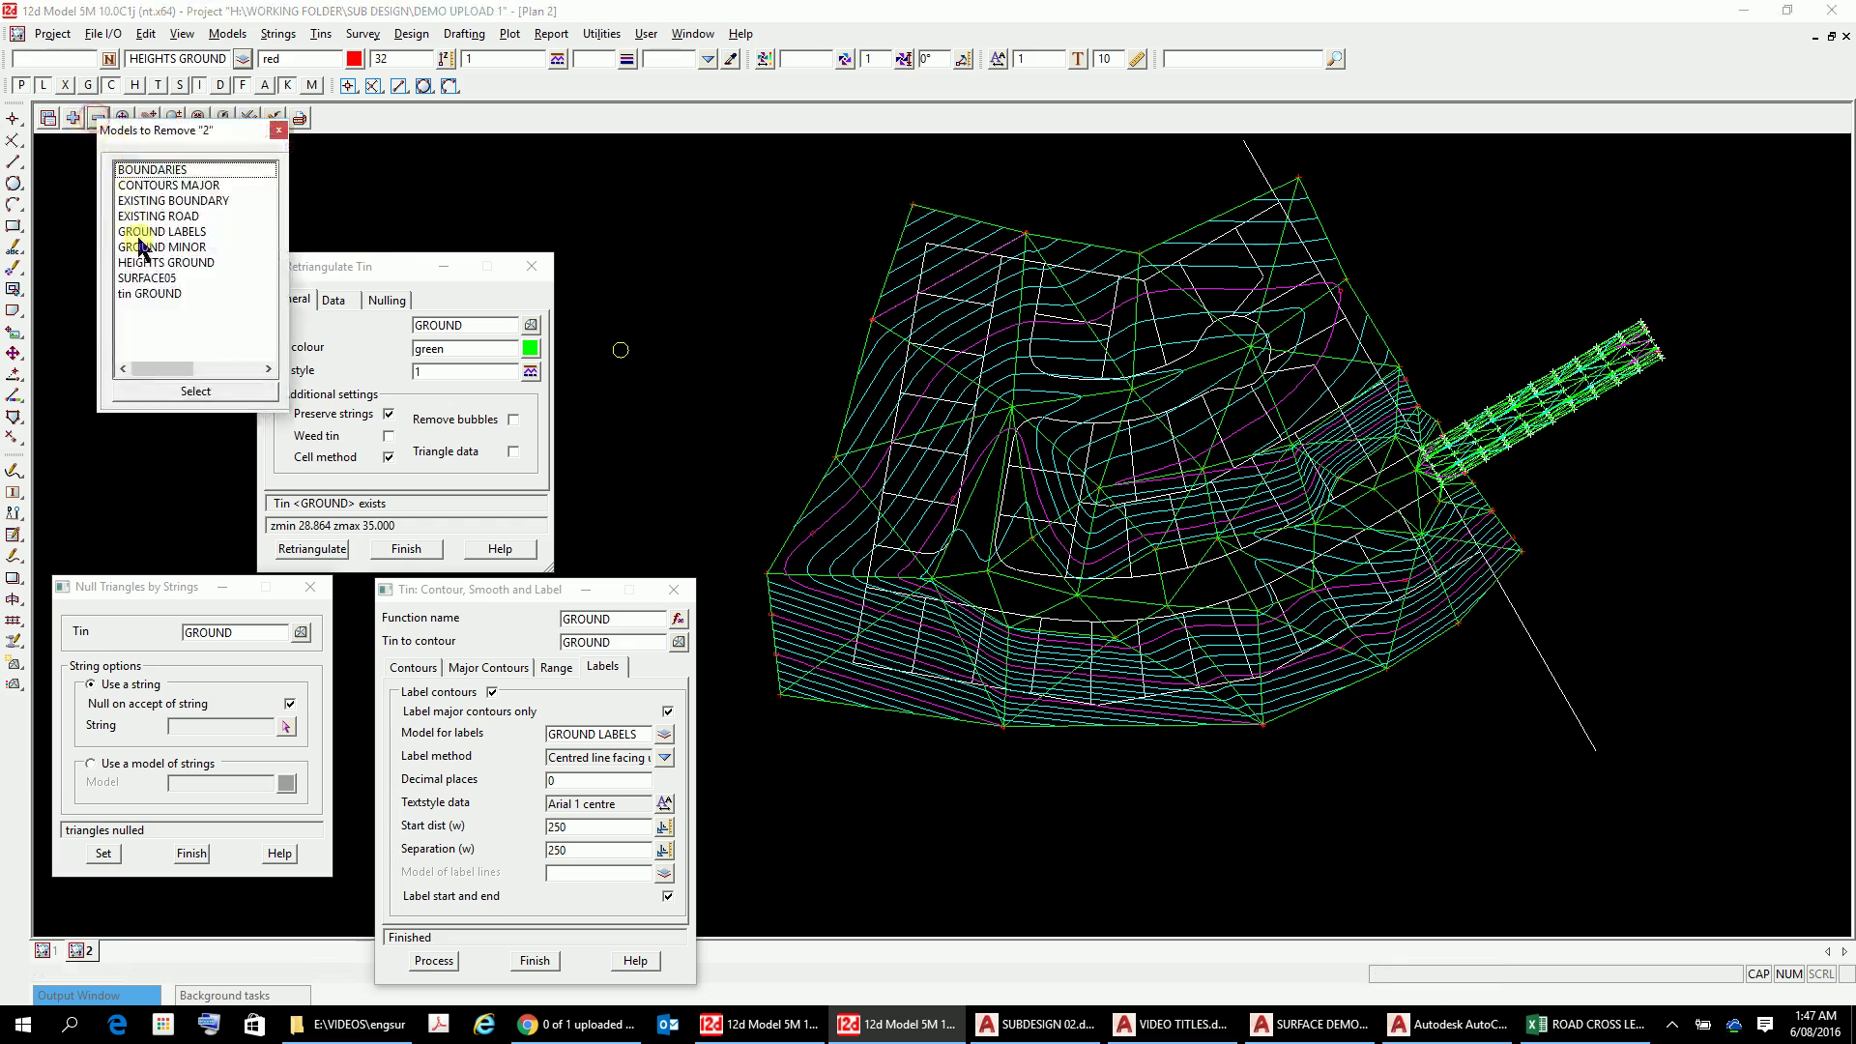
{"action": "left_click", "coordinate": [145, 294]}
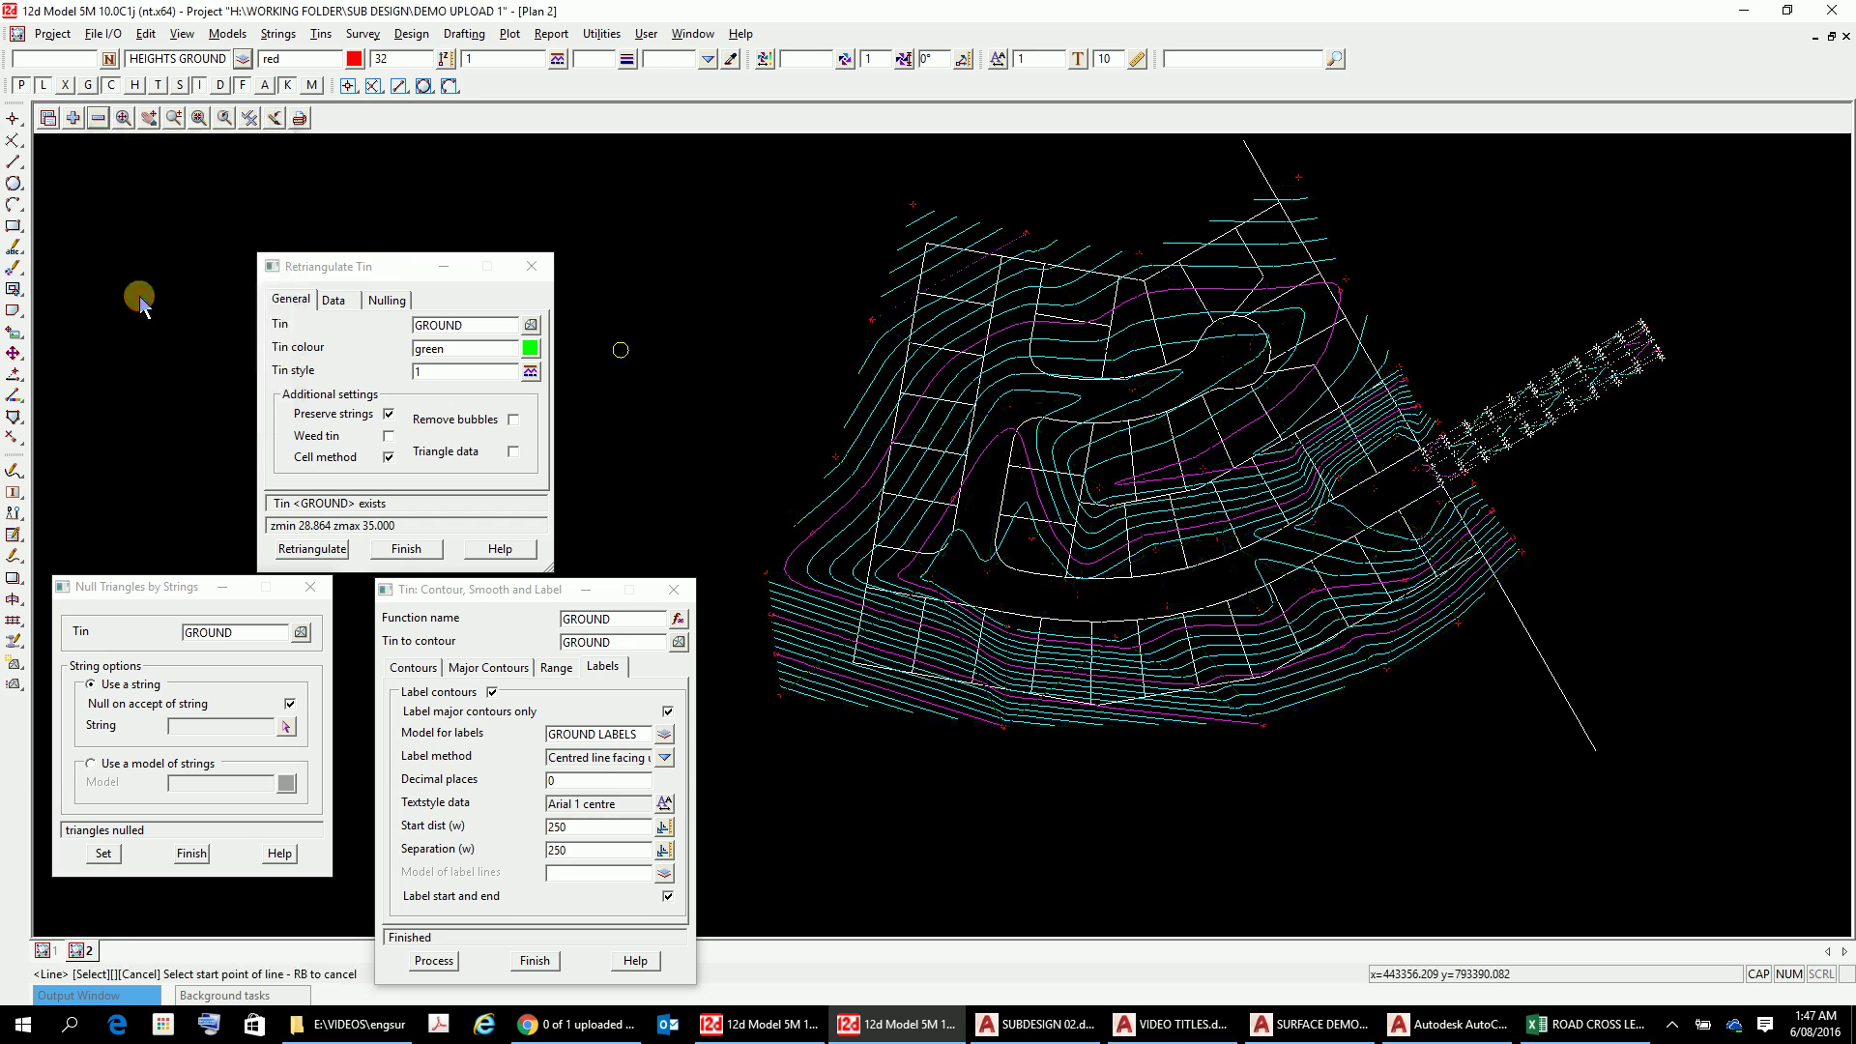
{"action": "scroll", "coordinate": [1083, 556], "scroll_direction": "up", "scroll_amount": 2}
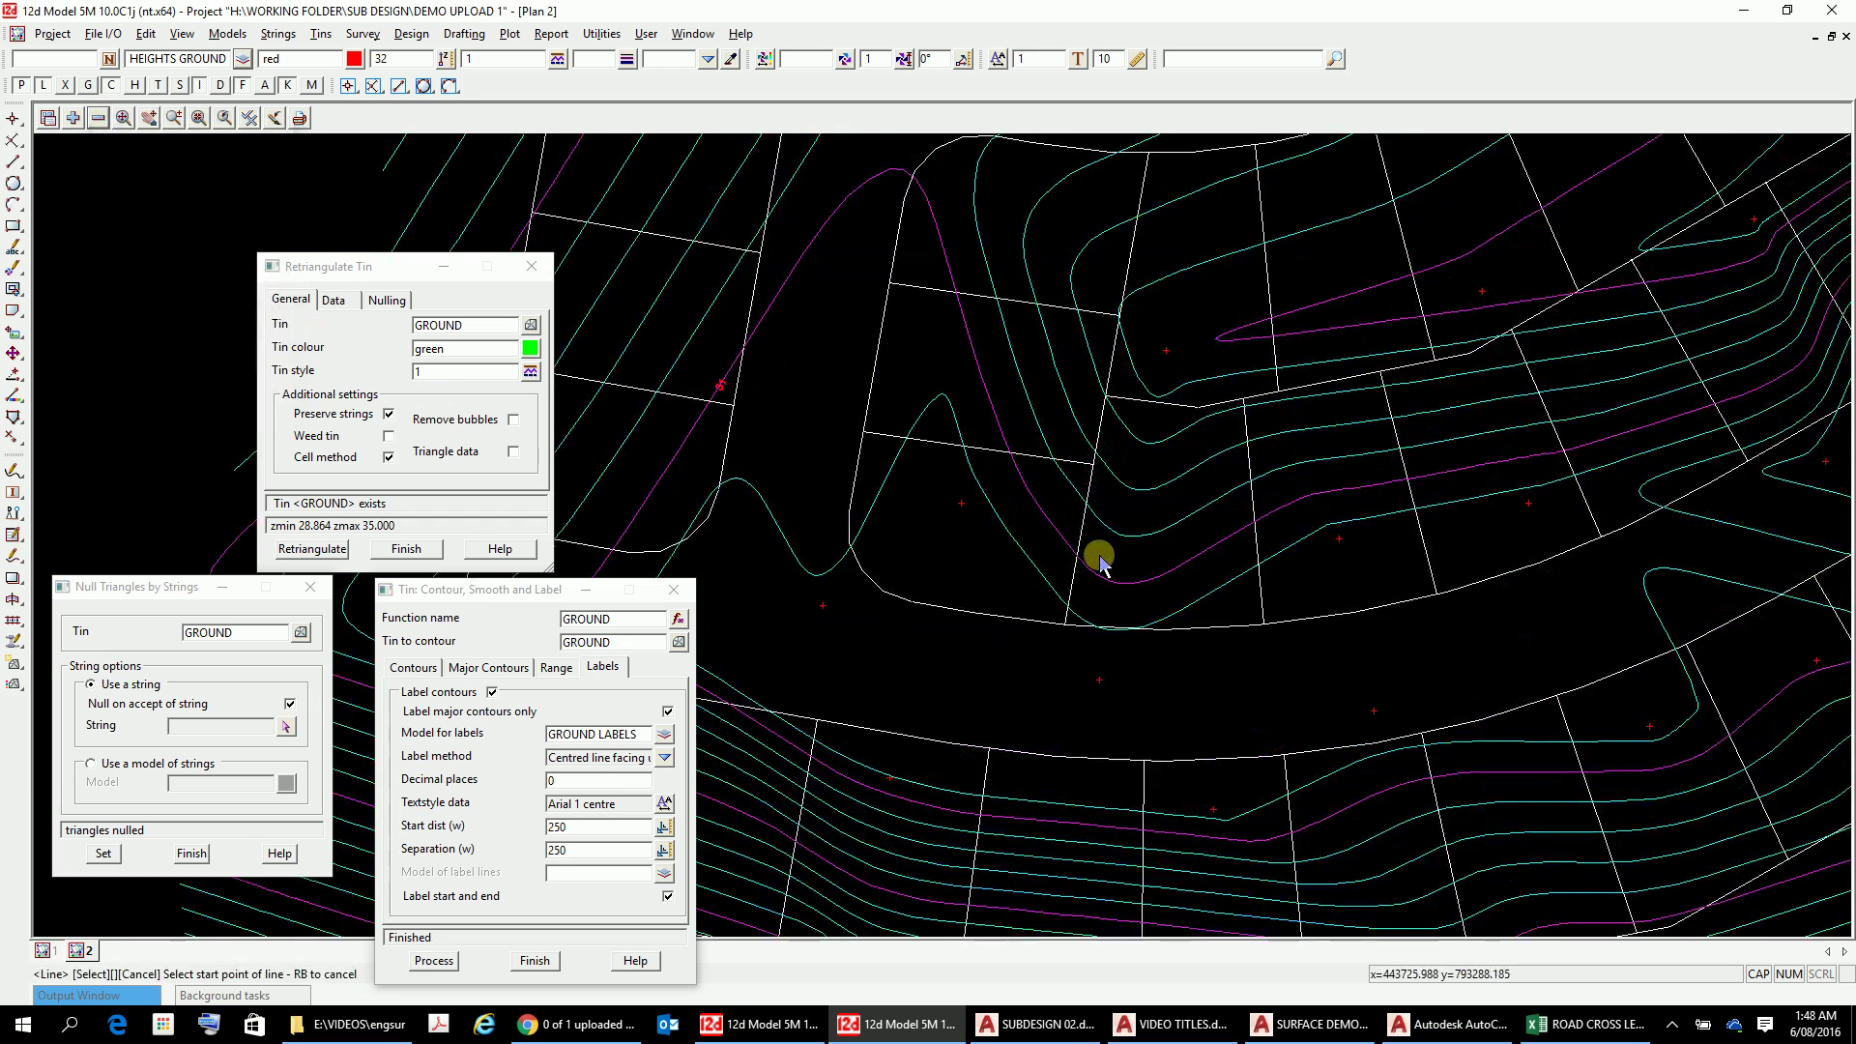
{"action": "scroll", "coordinate": [1098, 551], "scroll_direction": "down", "scroll_amount": 3}
{"action": "scroll", "coordinate": [1103, 562], "scroll_direction": "up", "scroll_amount": 1}
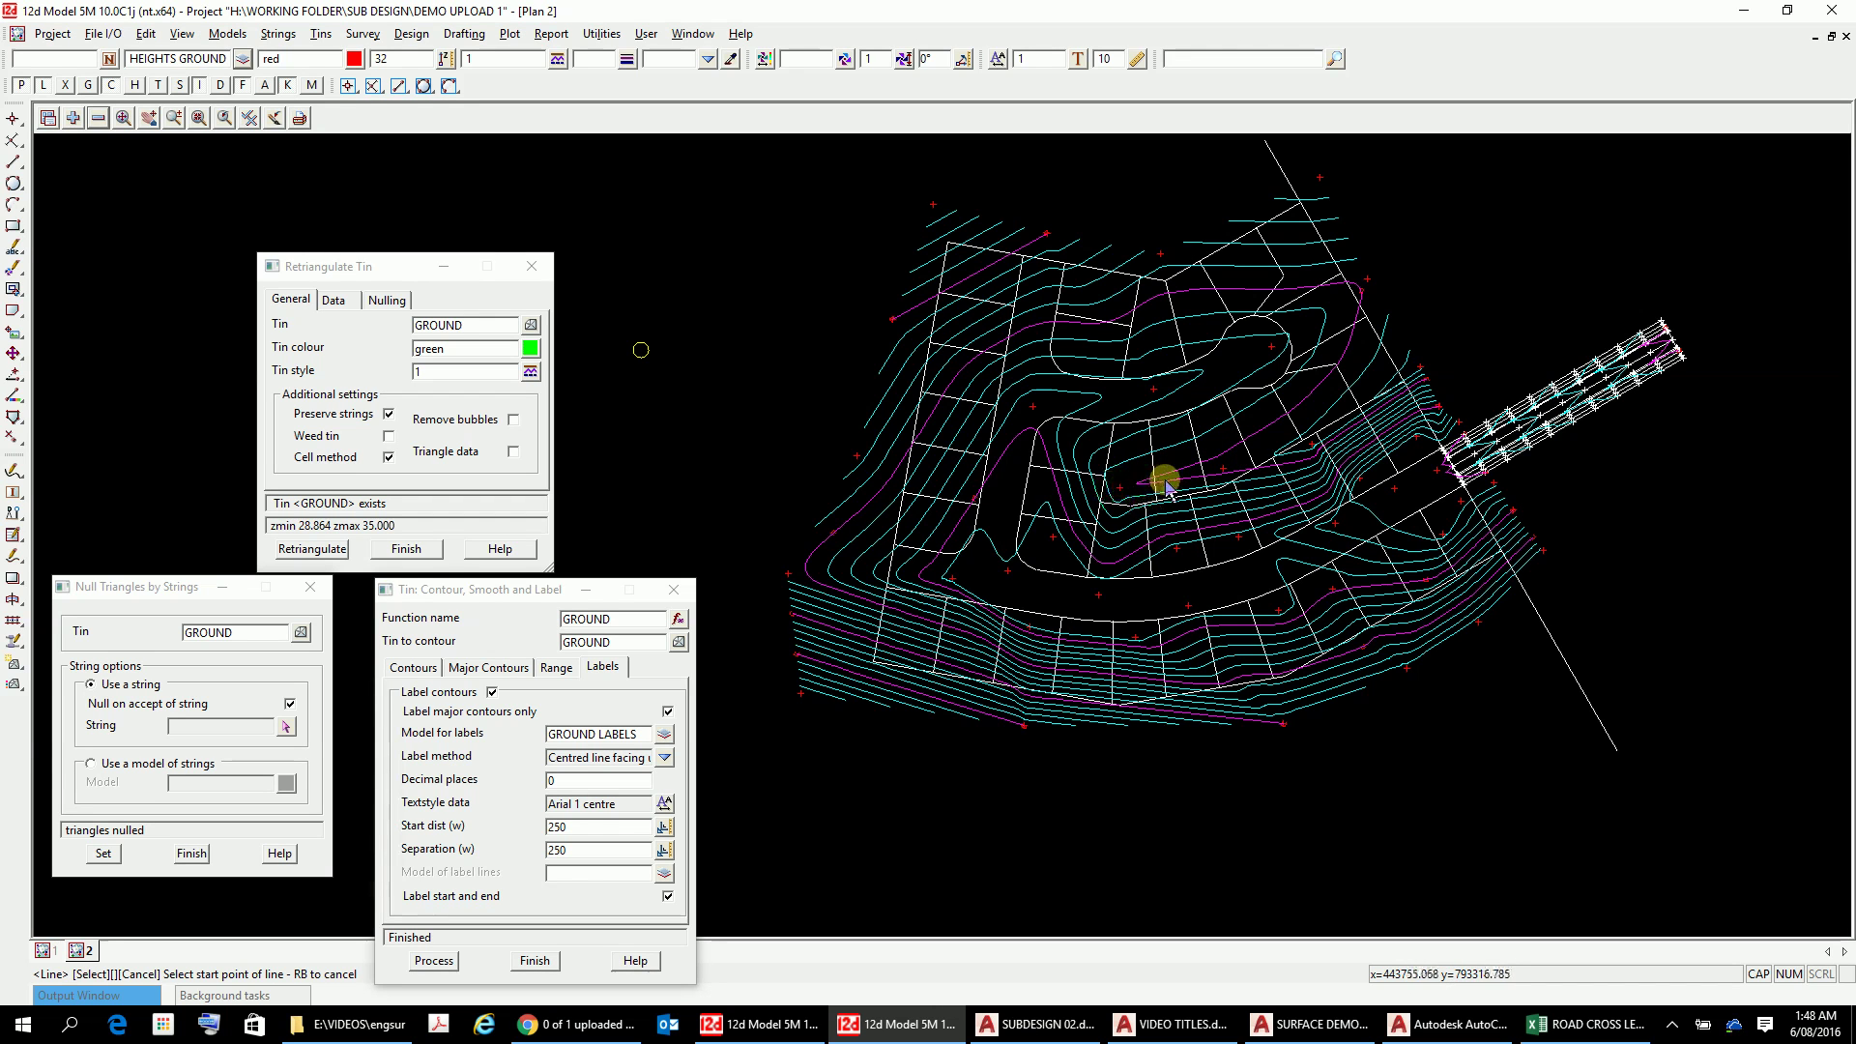
{"action": "scroll", "coordinate": [1242, 469], "scroll_direction": "up", "scroll_amount": 3}
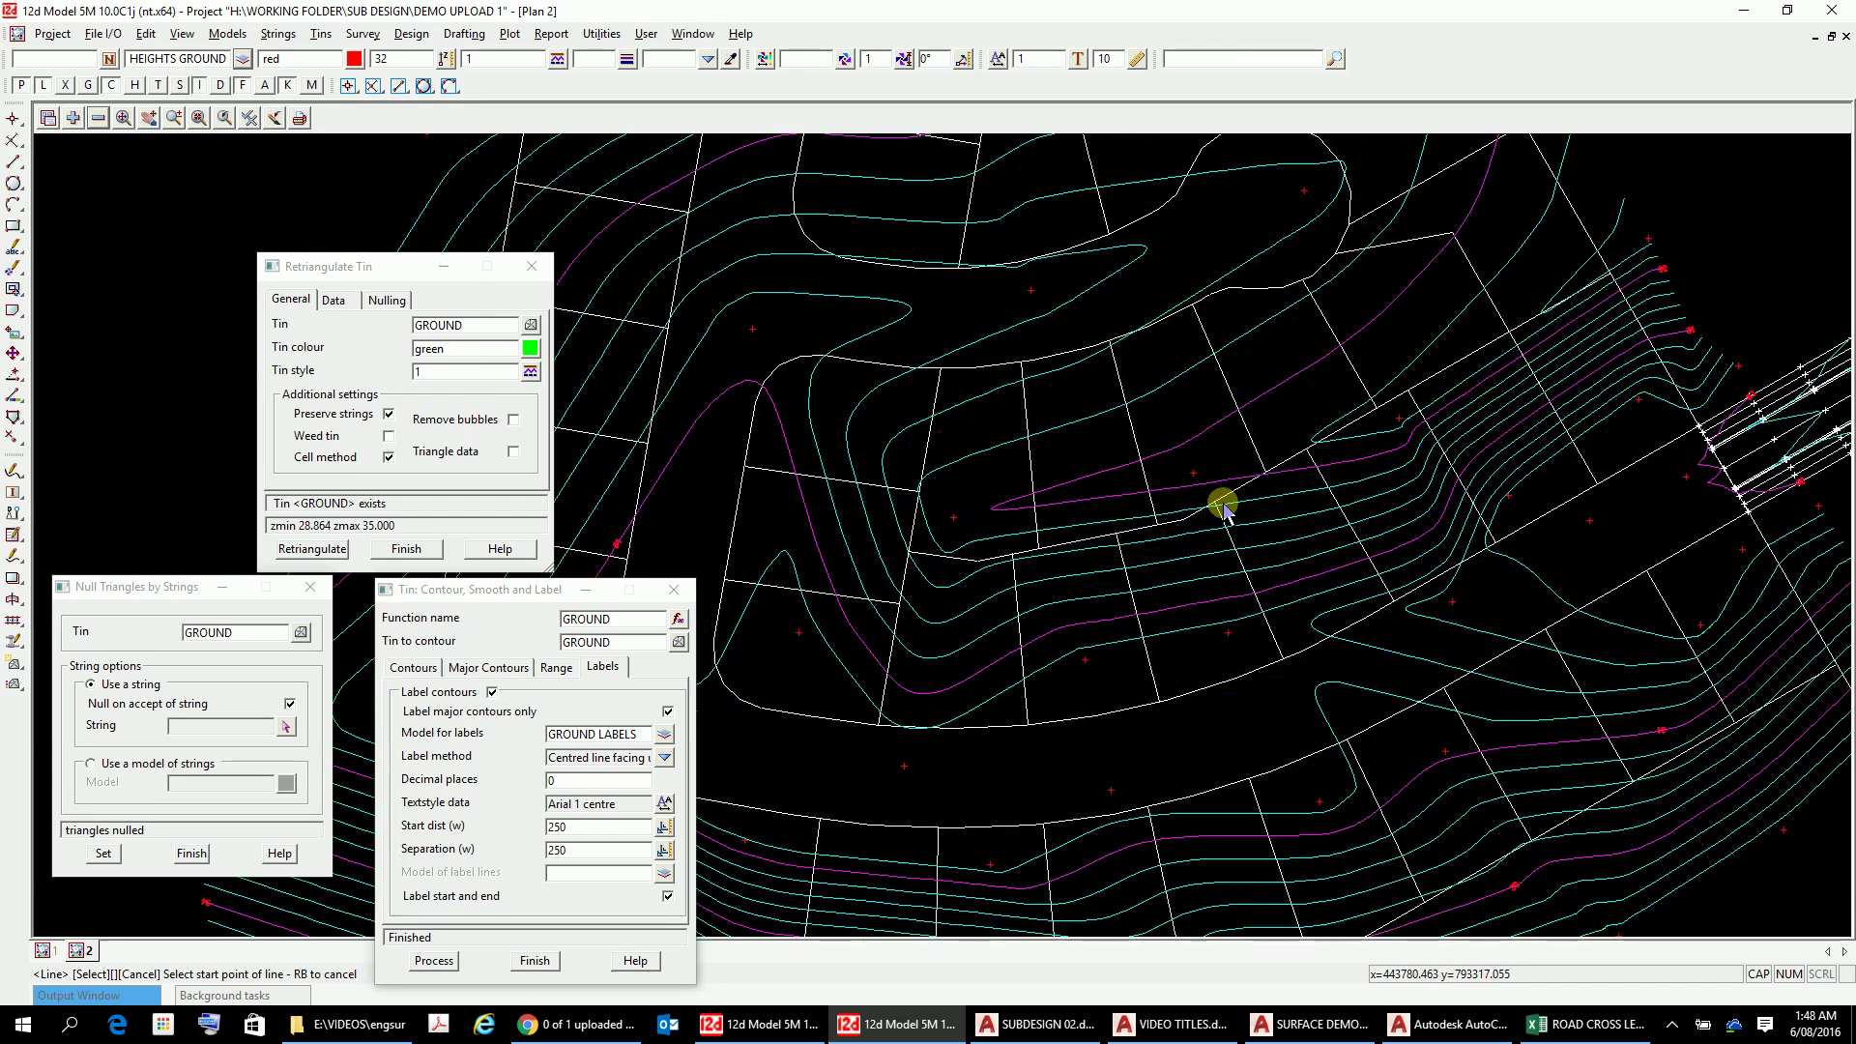
{"action": "scroll", "coordinate": [1222, 505], "scroll_direction": "down", "scroll_amount": 2}
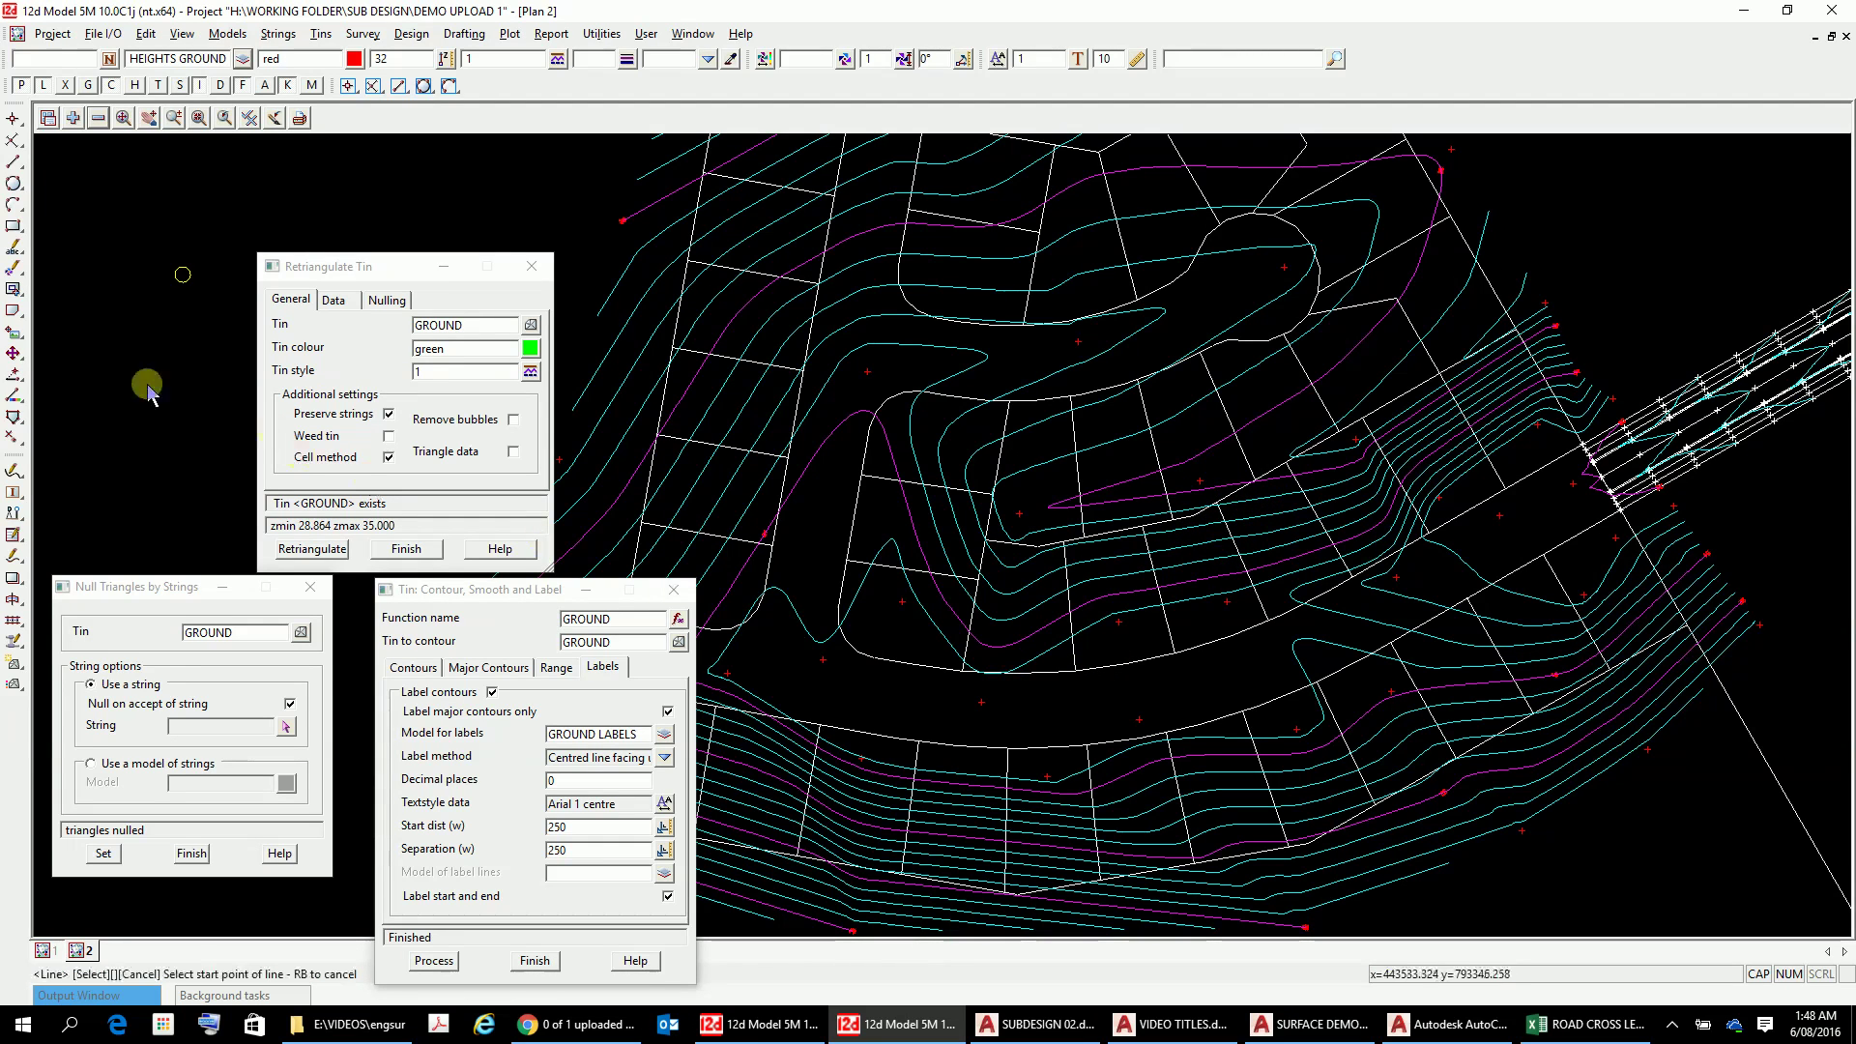
Step: Turn on Z values in plan view 2 and remove the GROUND MINOR model from it
{"action": "left_click", "coordinate": [249, 118]}
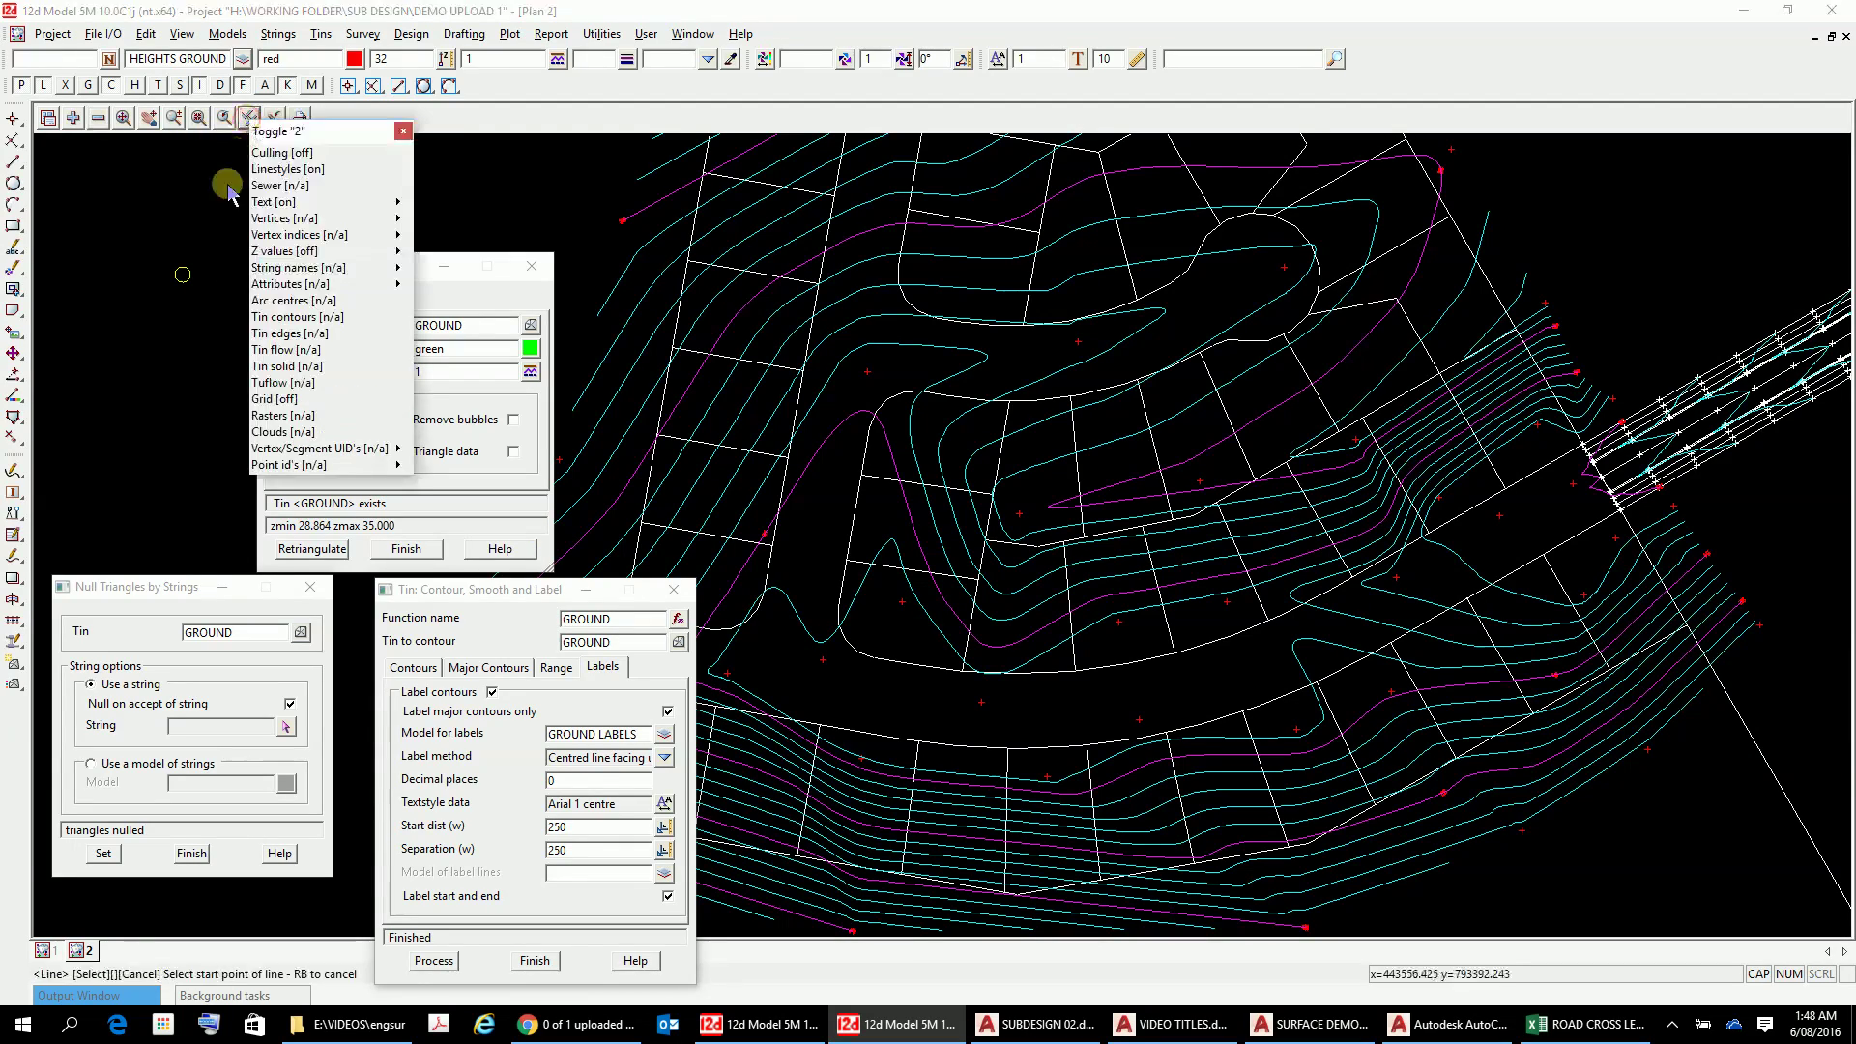
{"action": "left_click", "coordinate": [275, 252]}
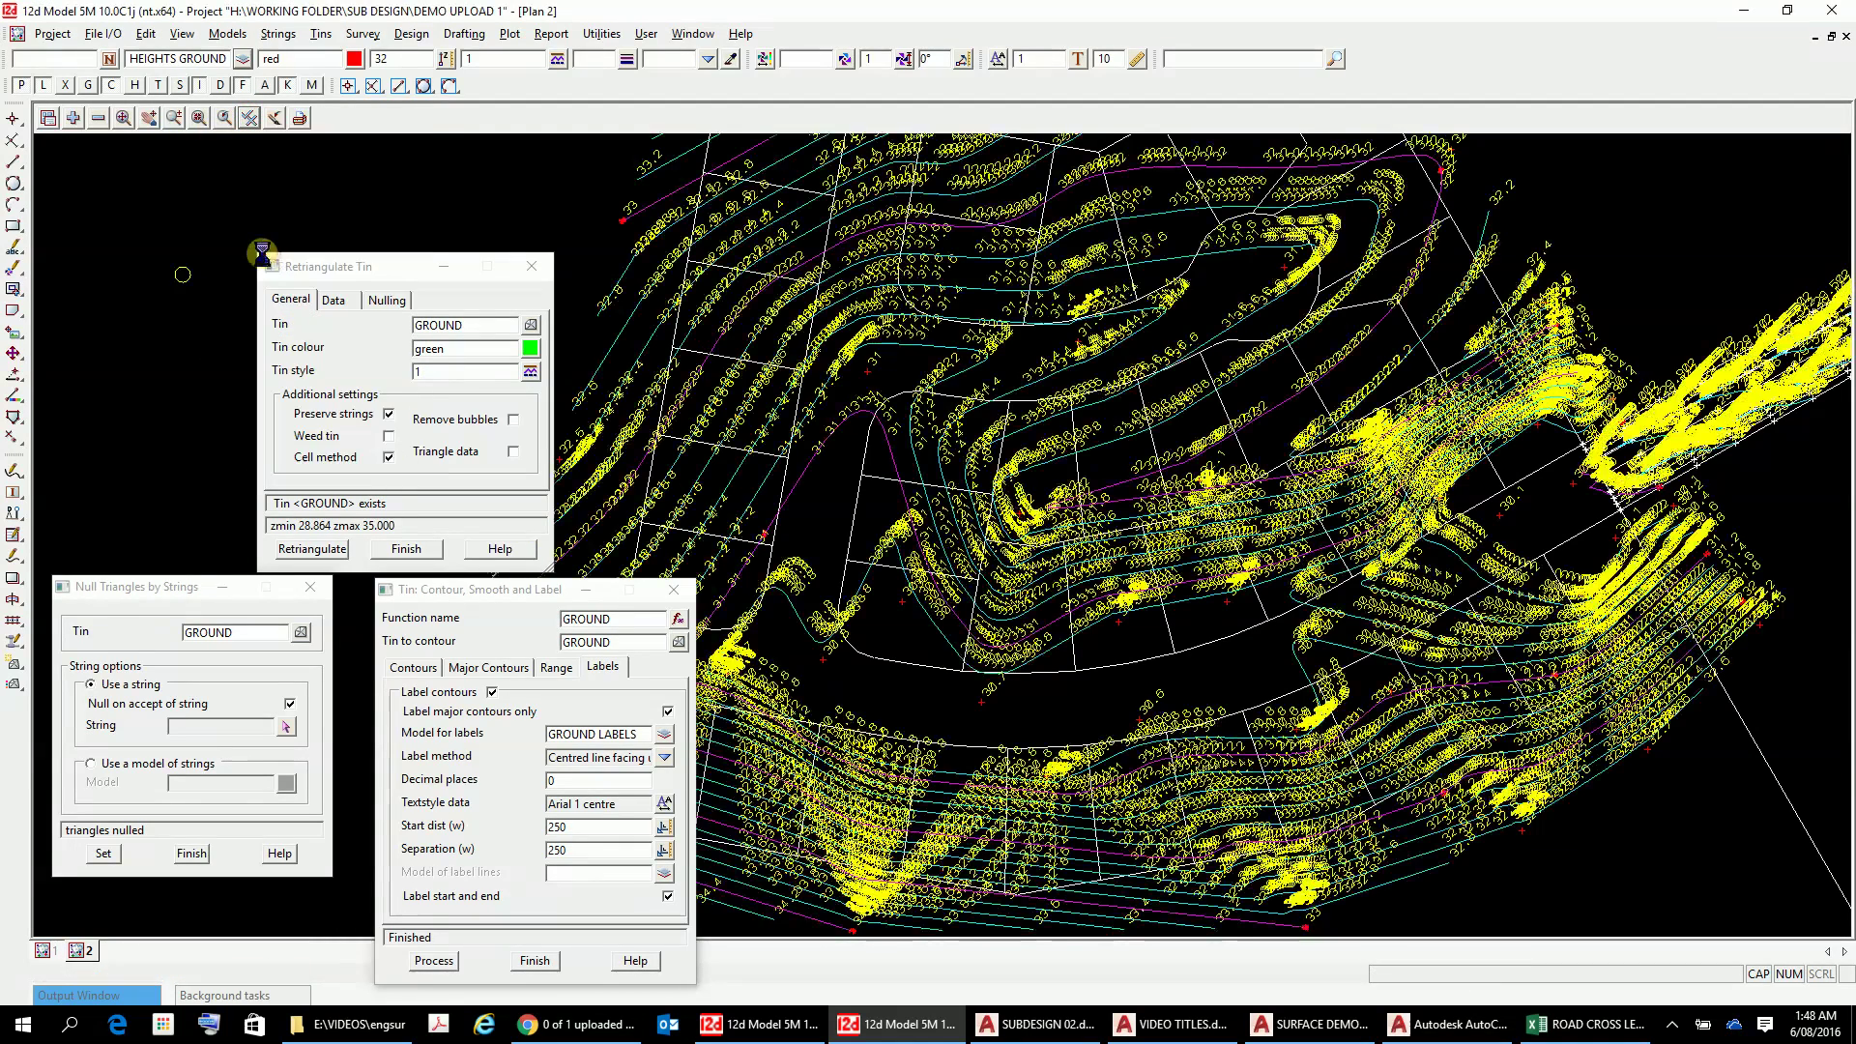
{"action": "left_click", "coordinate": [99, 118]}
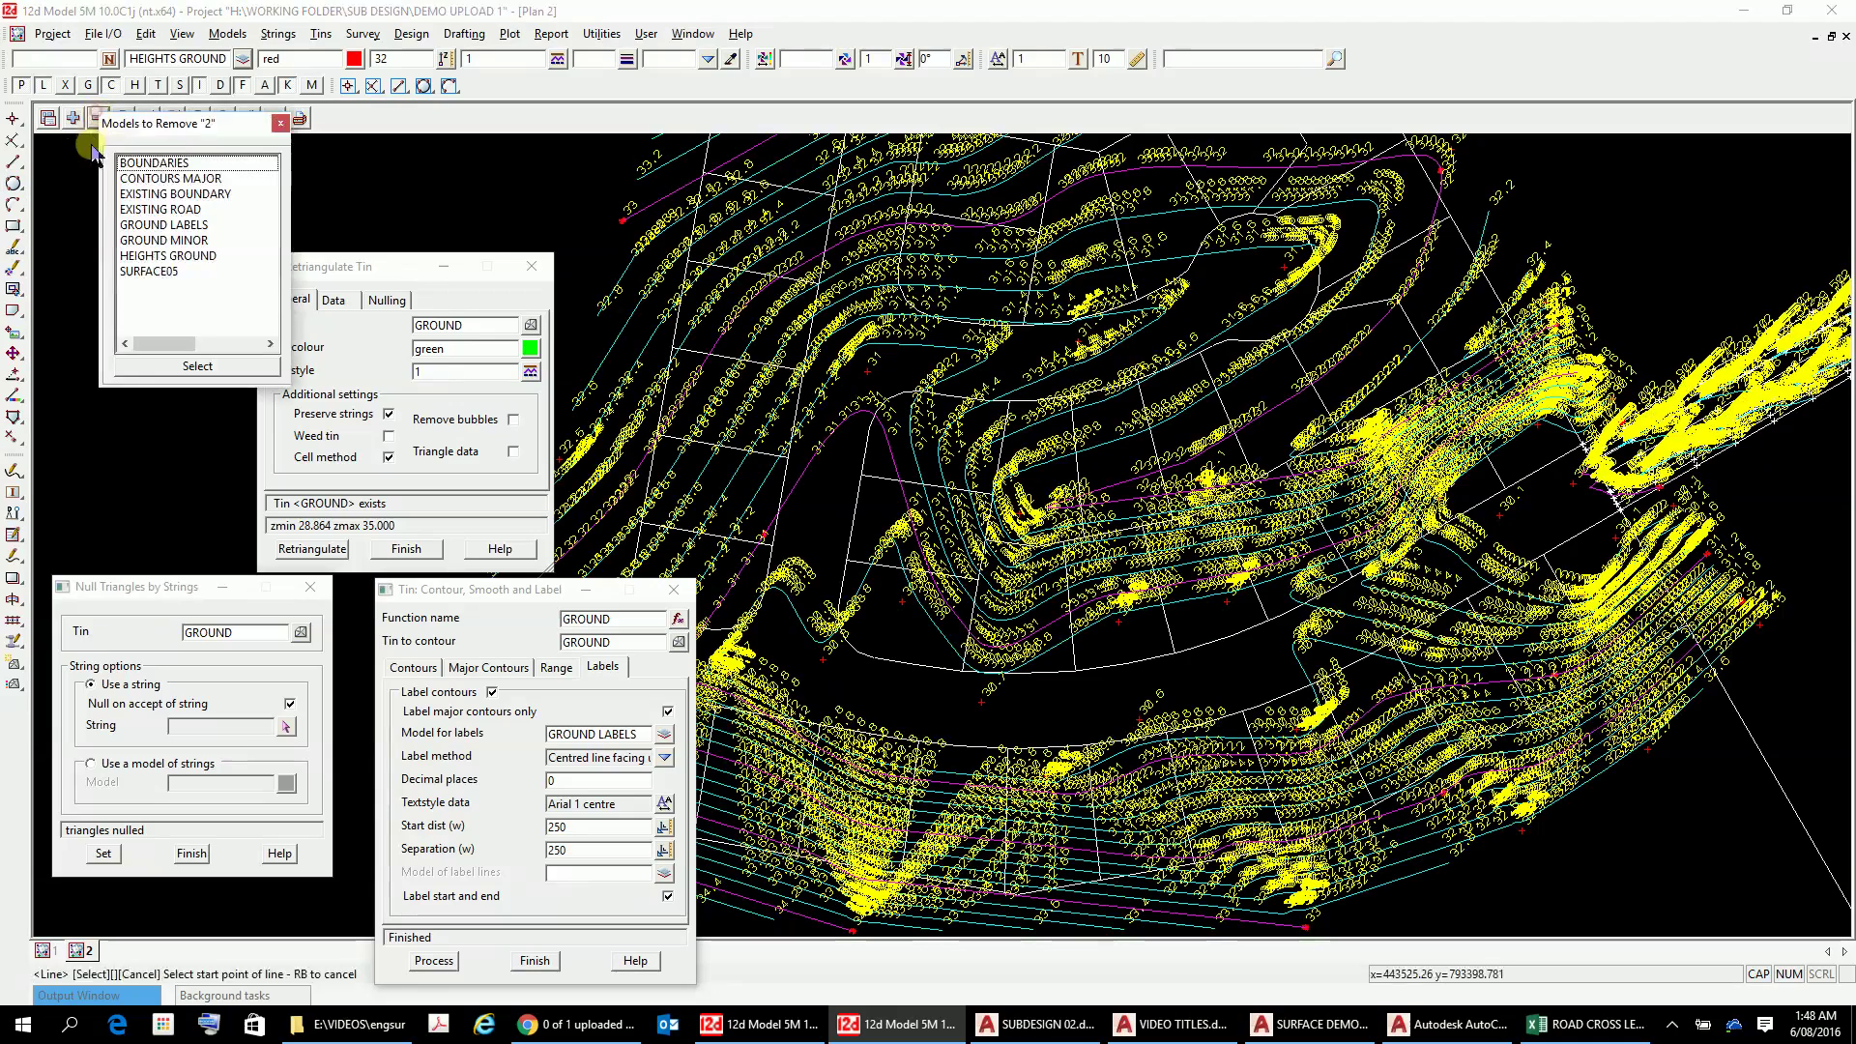
{"action": "left_click", "coordinate": [149, 241]}
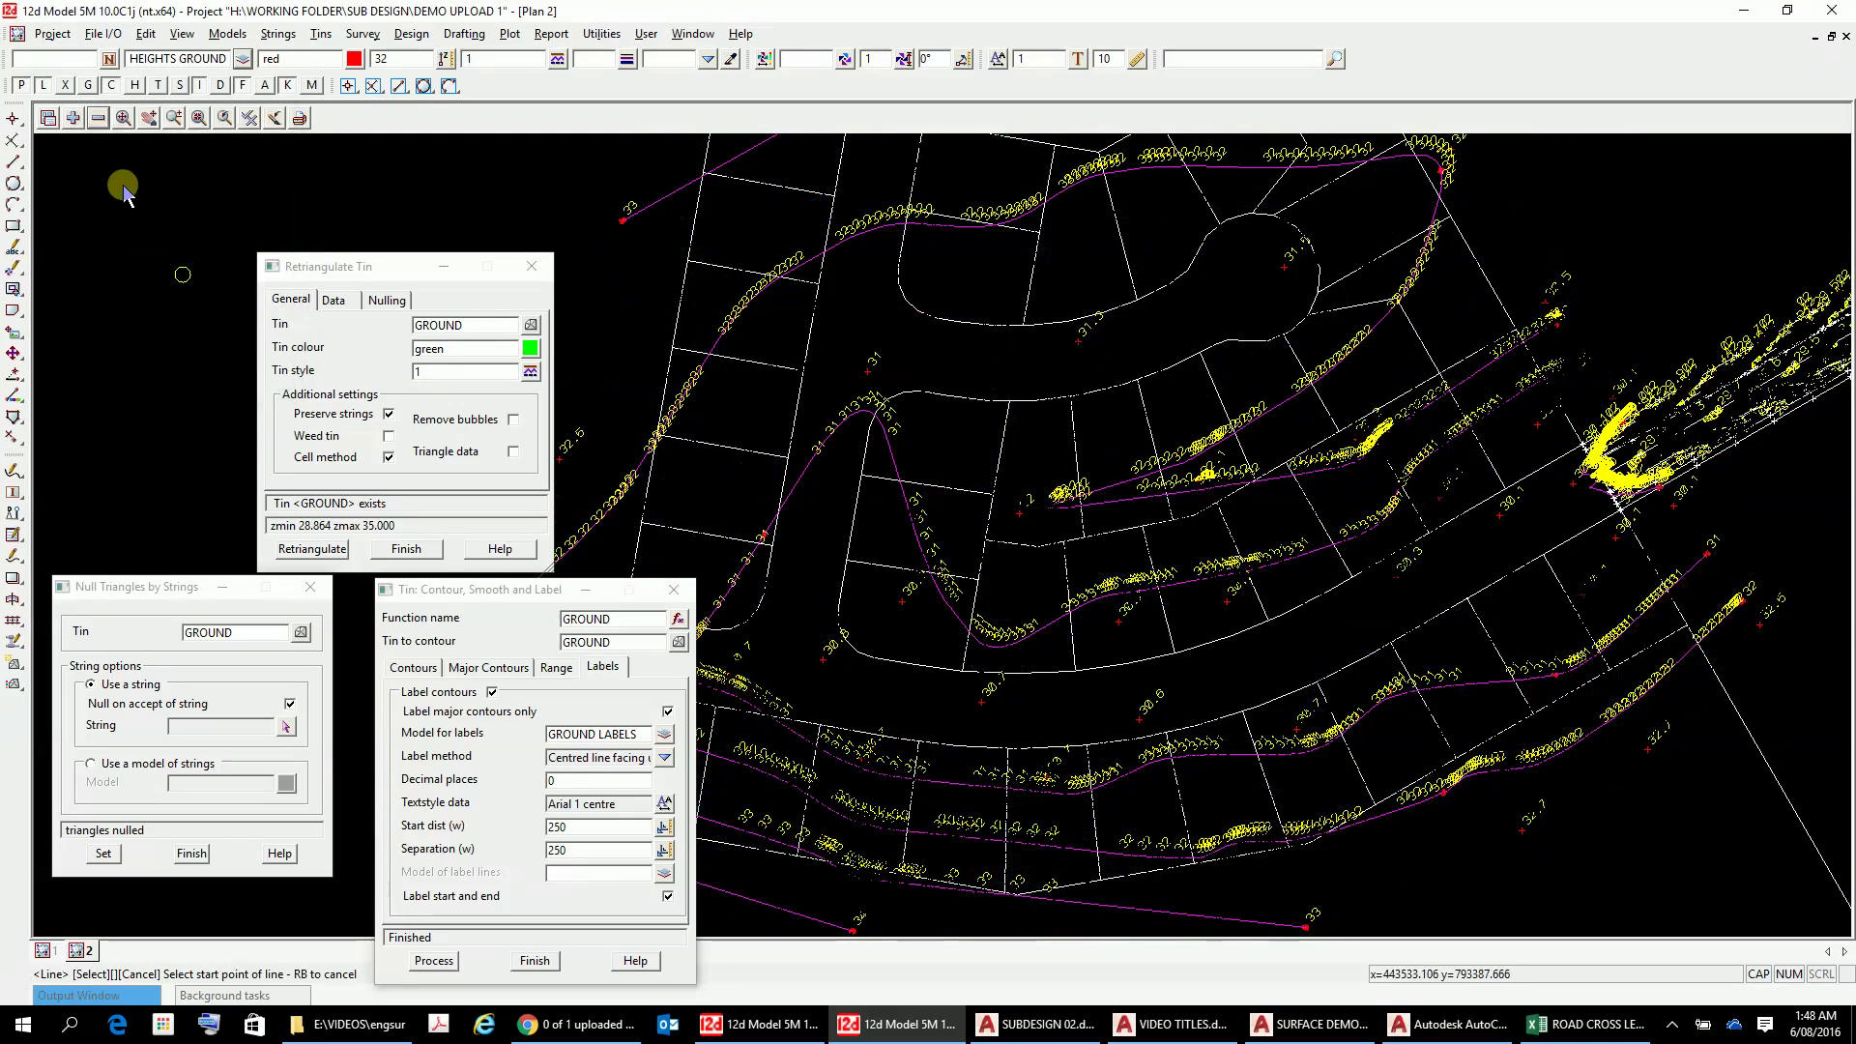
Step: Remove the GROUND LABELS and CONTOURS MAJOR models from plan view 2 and inspect the survey point heights
{"action": "left_click", "coordinate": [99, 118]}
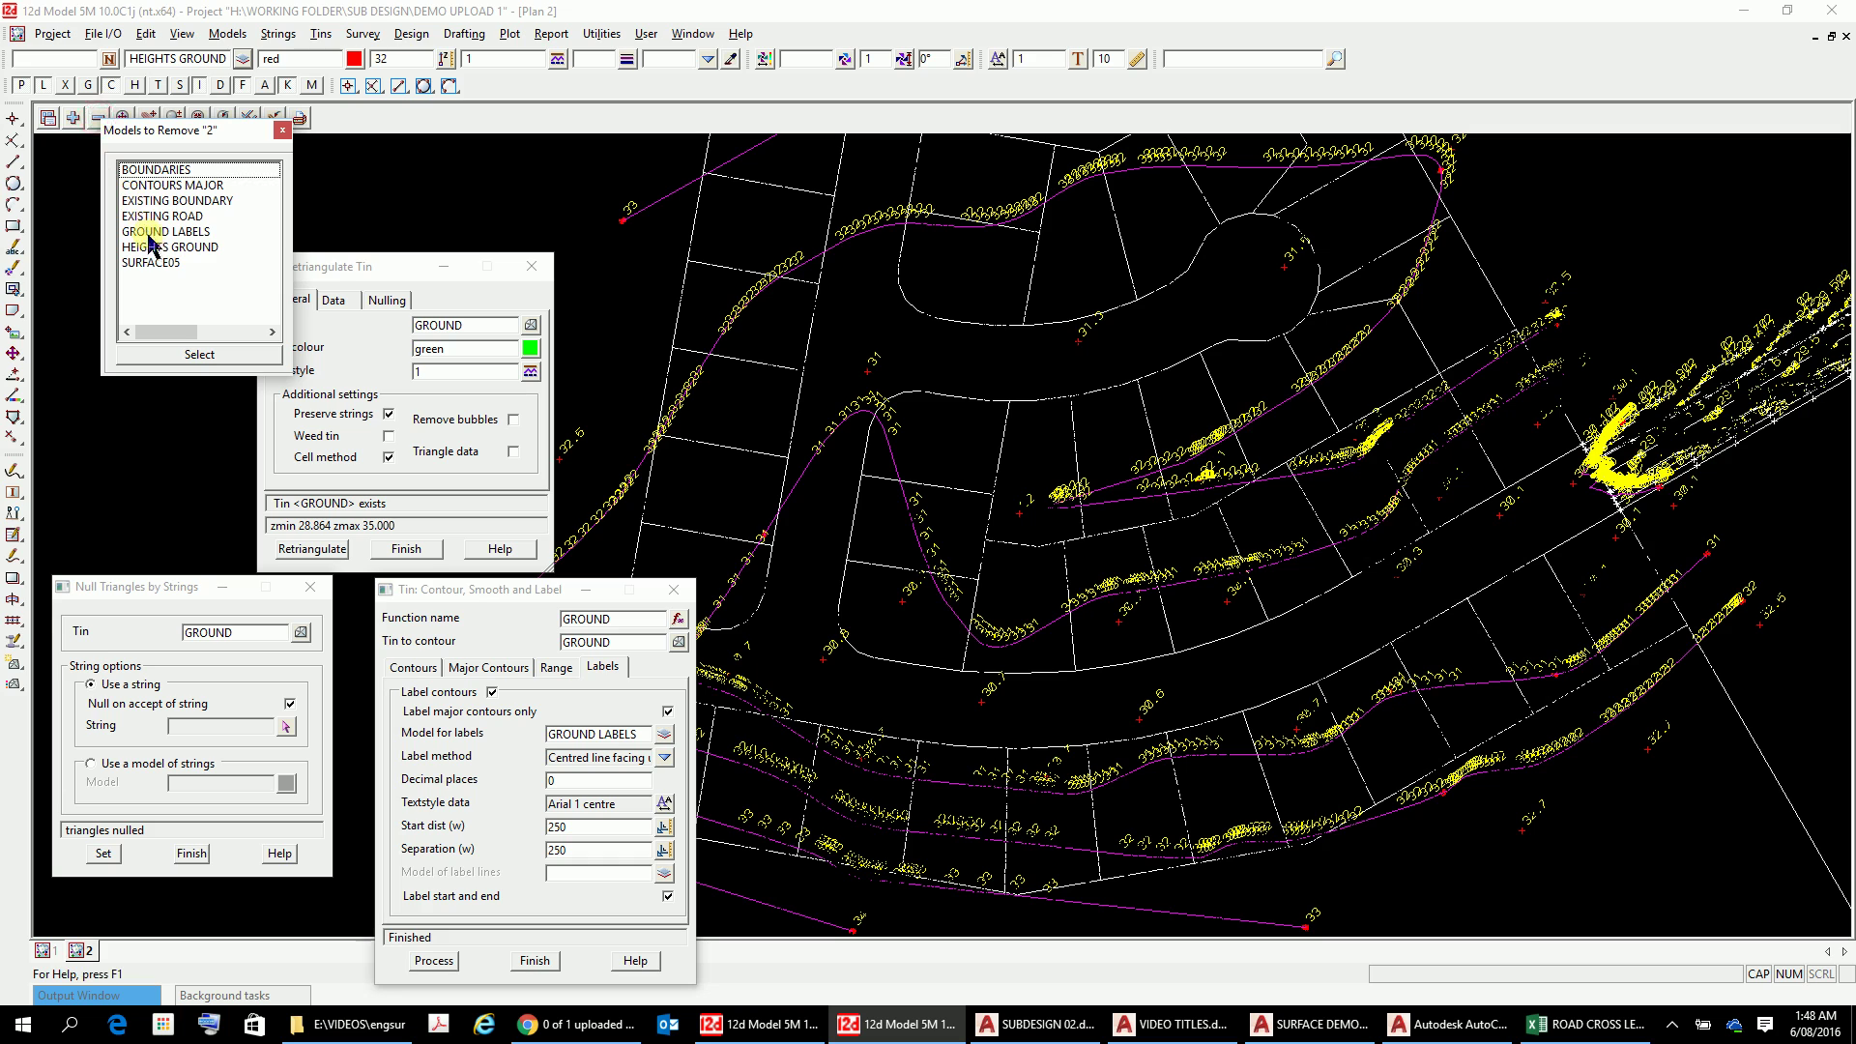
{"action": "left_click", "coordinate": [149, 232]}
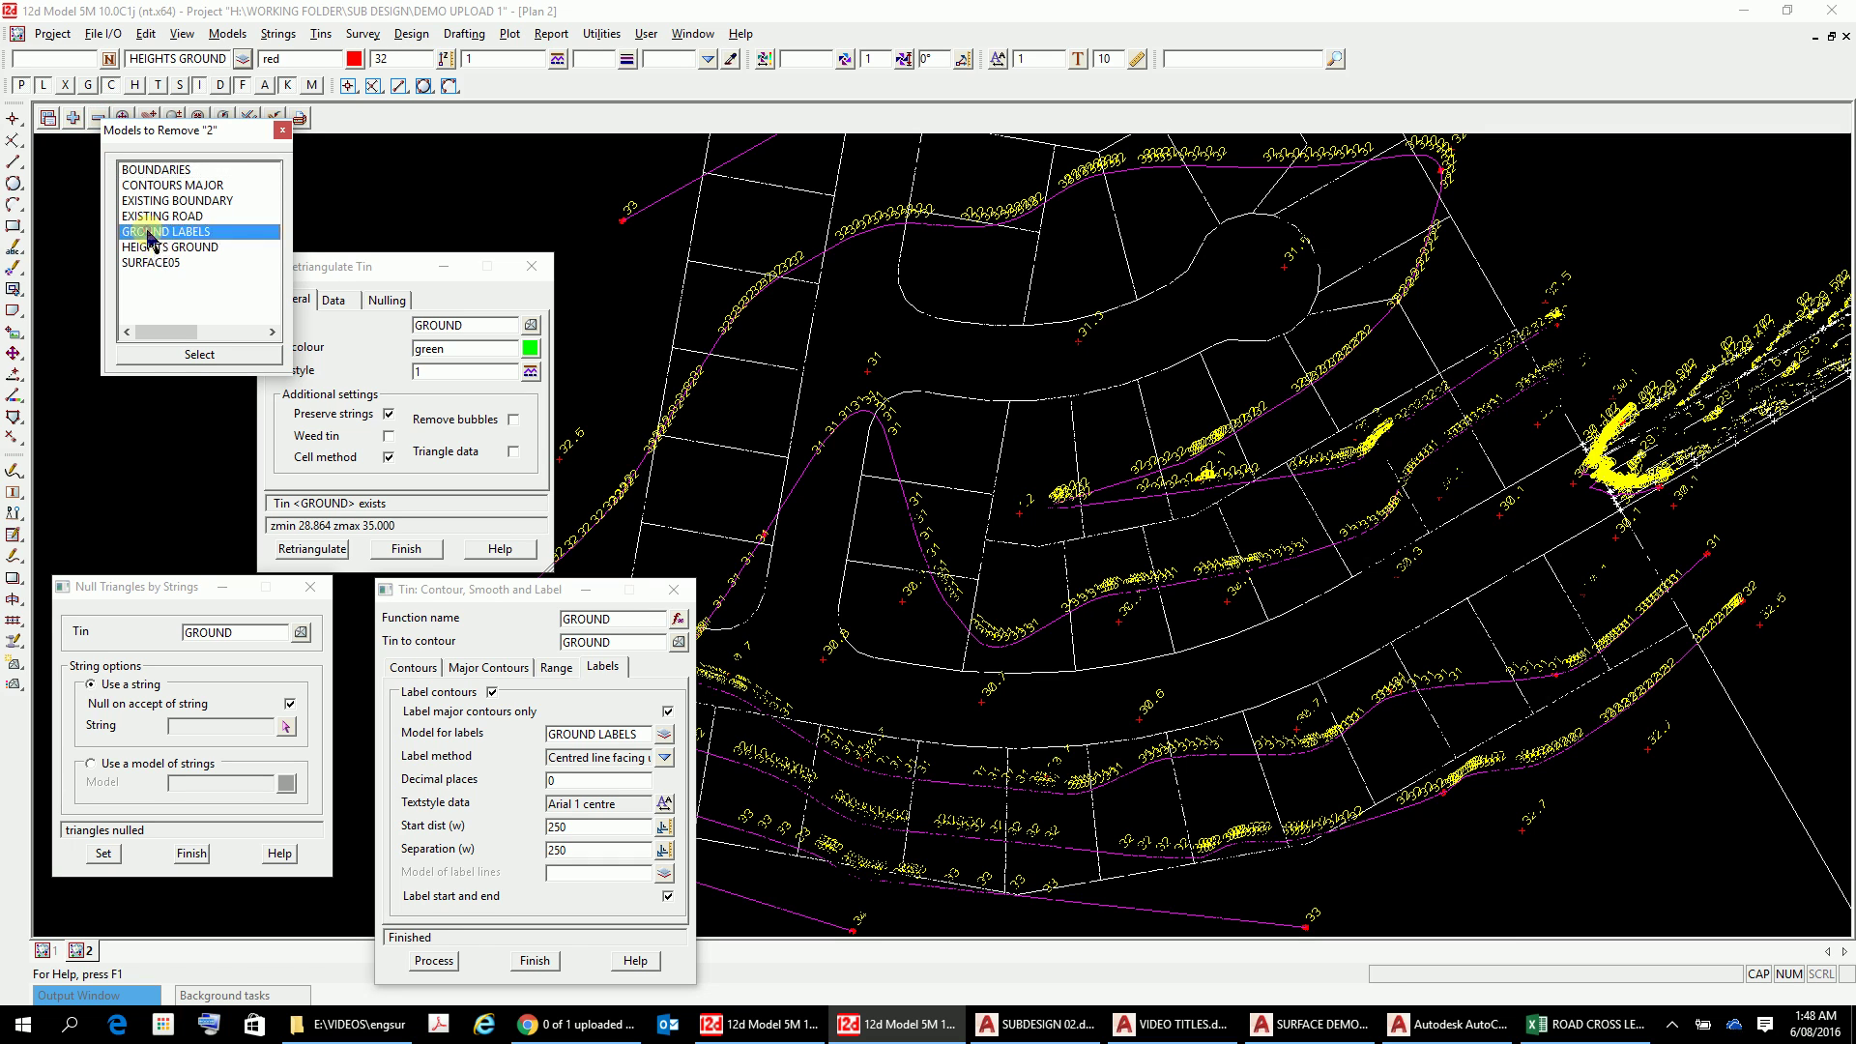
{"action": "left_click", "coordinate": [100, 118]}
{"action": "left_click", "coordinate": [156, 189]}
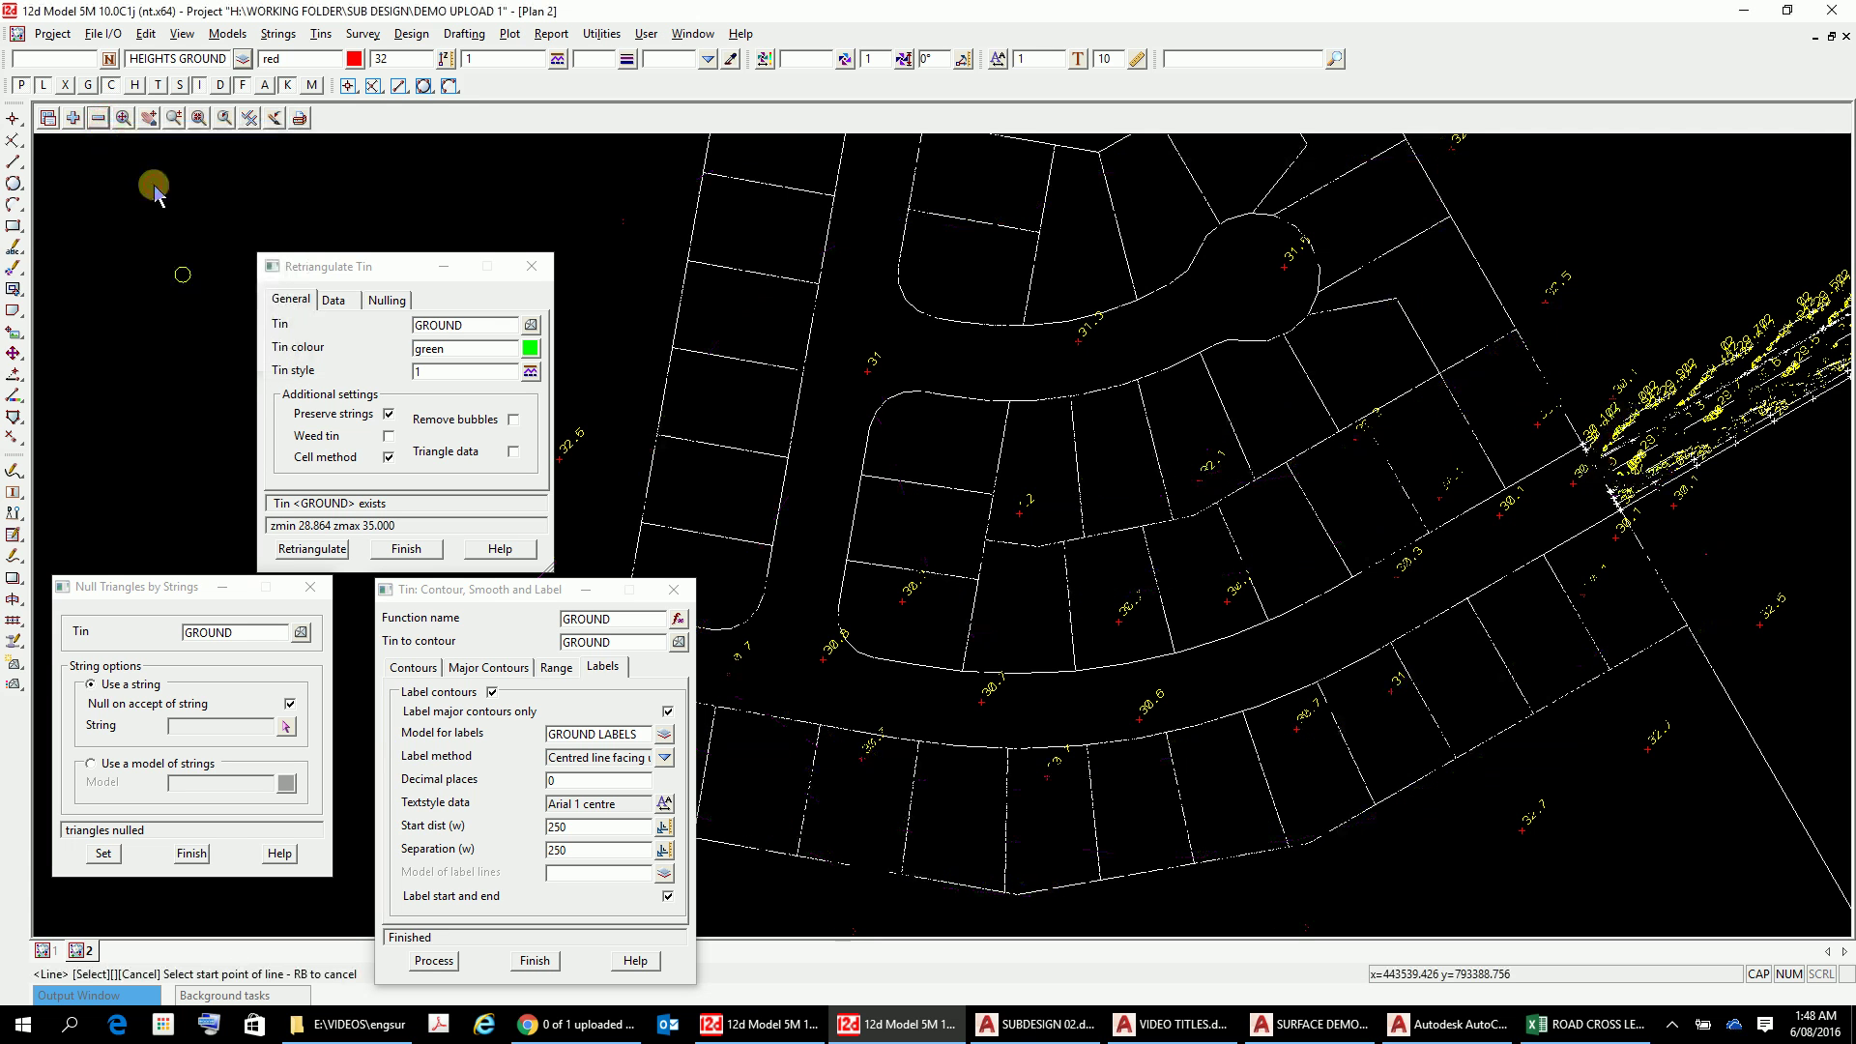
{"action": "scroll", "coordinate": [1237, 474], "scroll_direction": "up", "scroll_amount": 3}
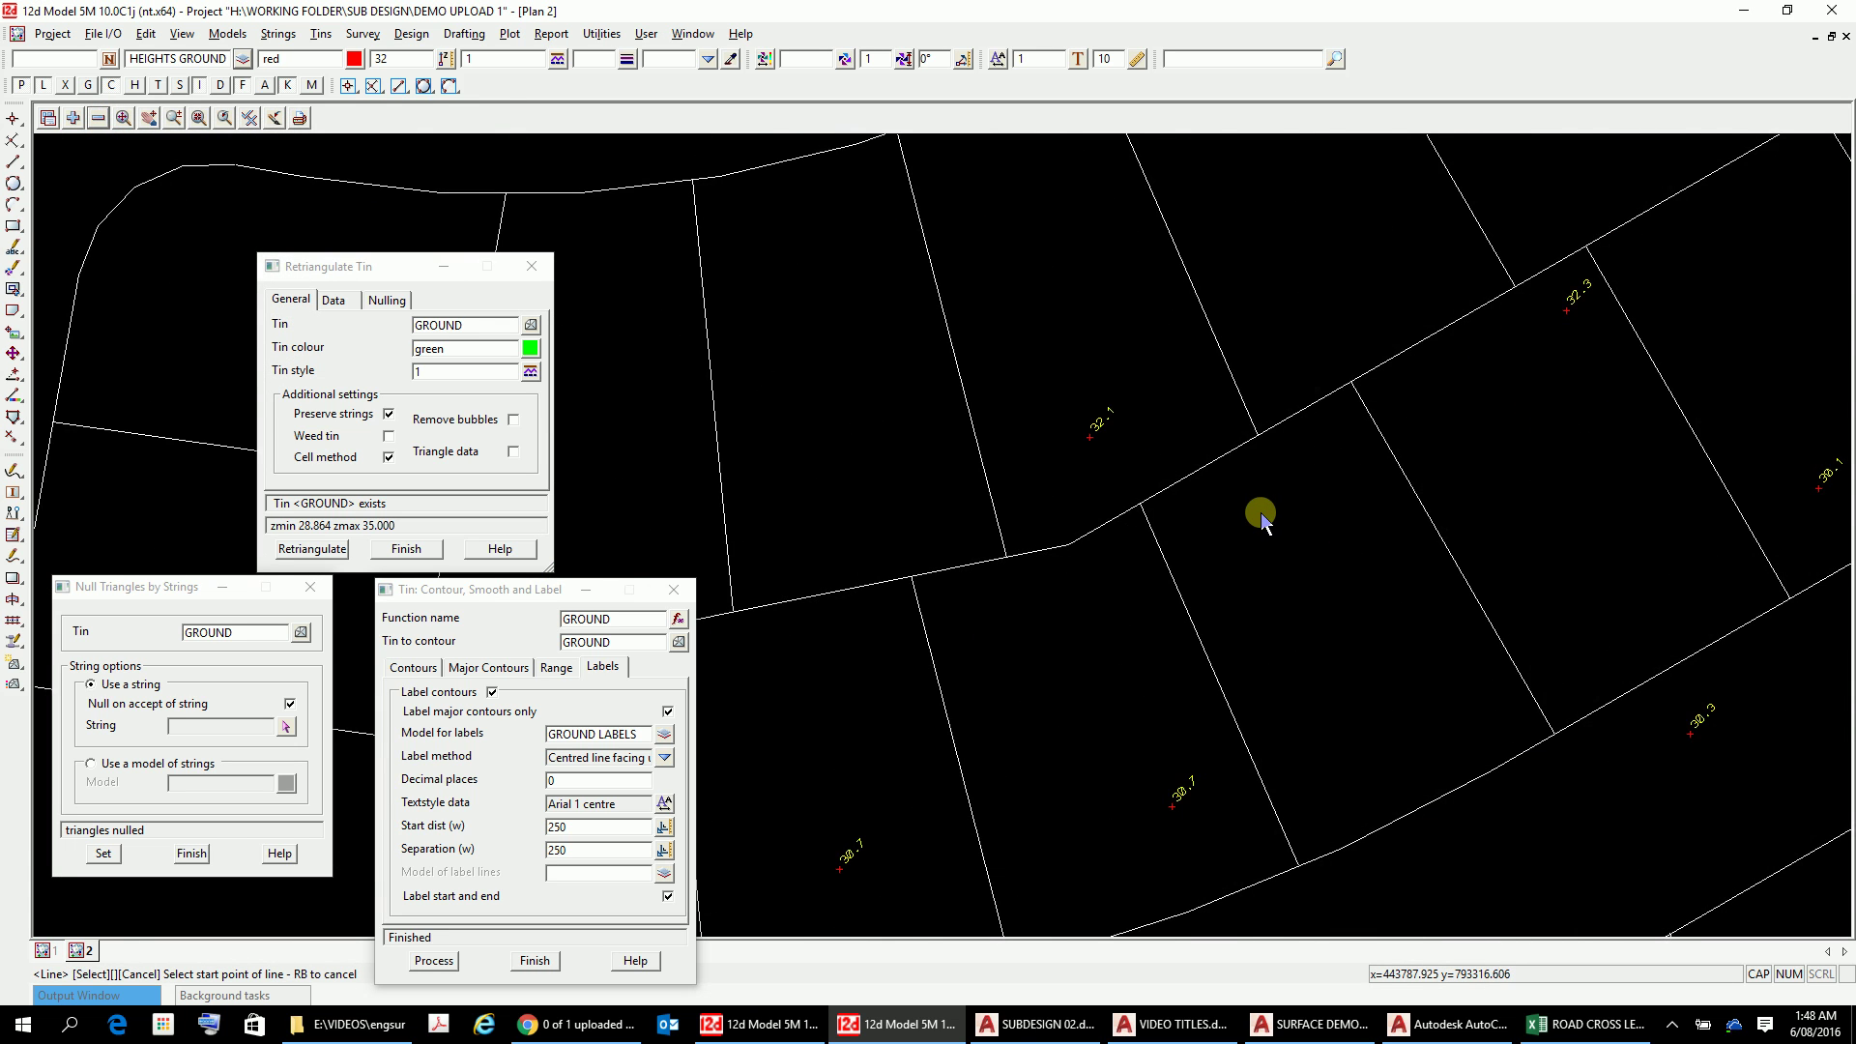
{"action": "scroll", "coordinate": [1247, 518], "scroll_direction": "down", "scroll_amount": 3}
{"action": "scroll", "coordinate": [1244, 522], "scroll_direction": "down", "scroll_amount": 1}
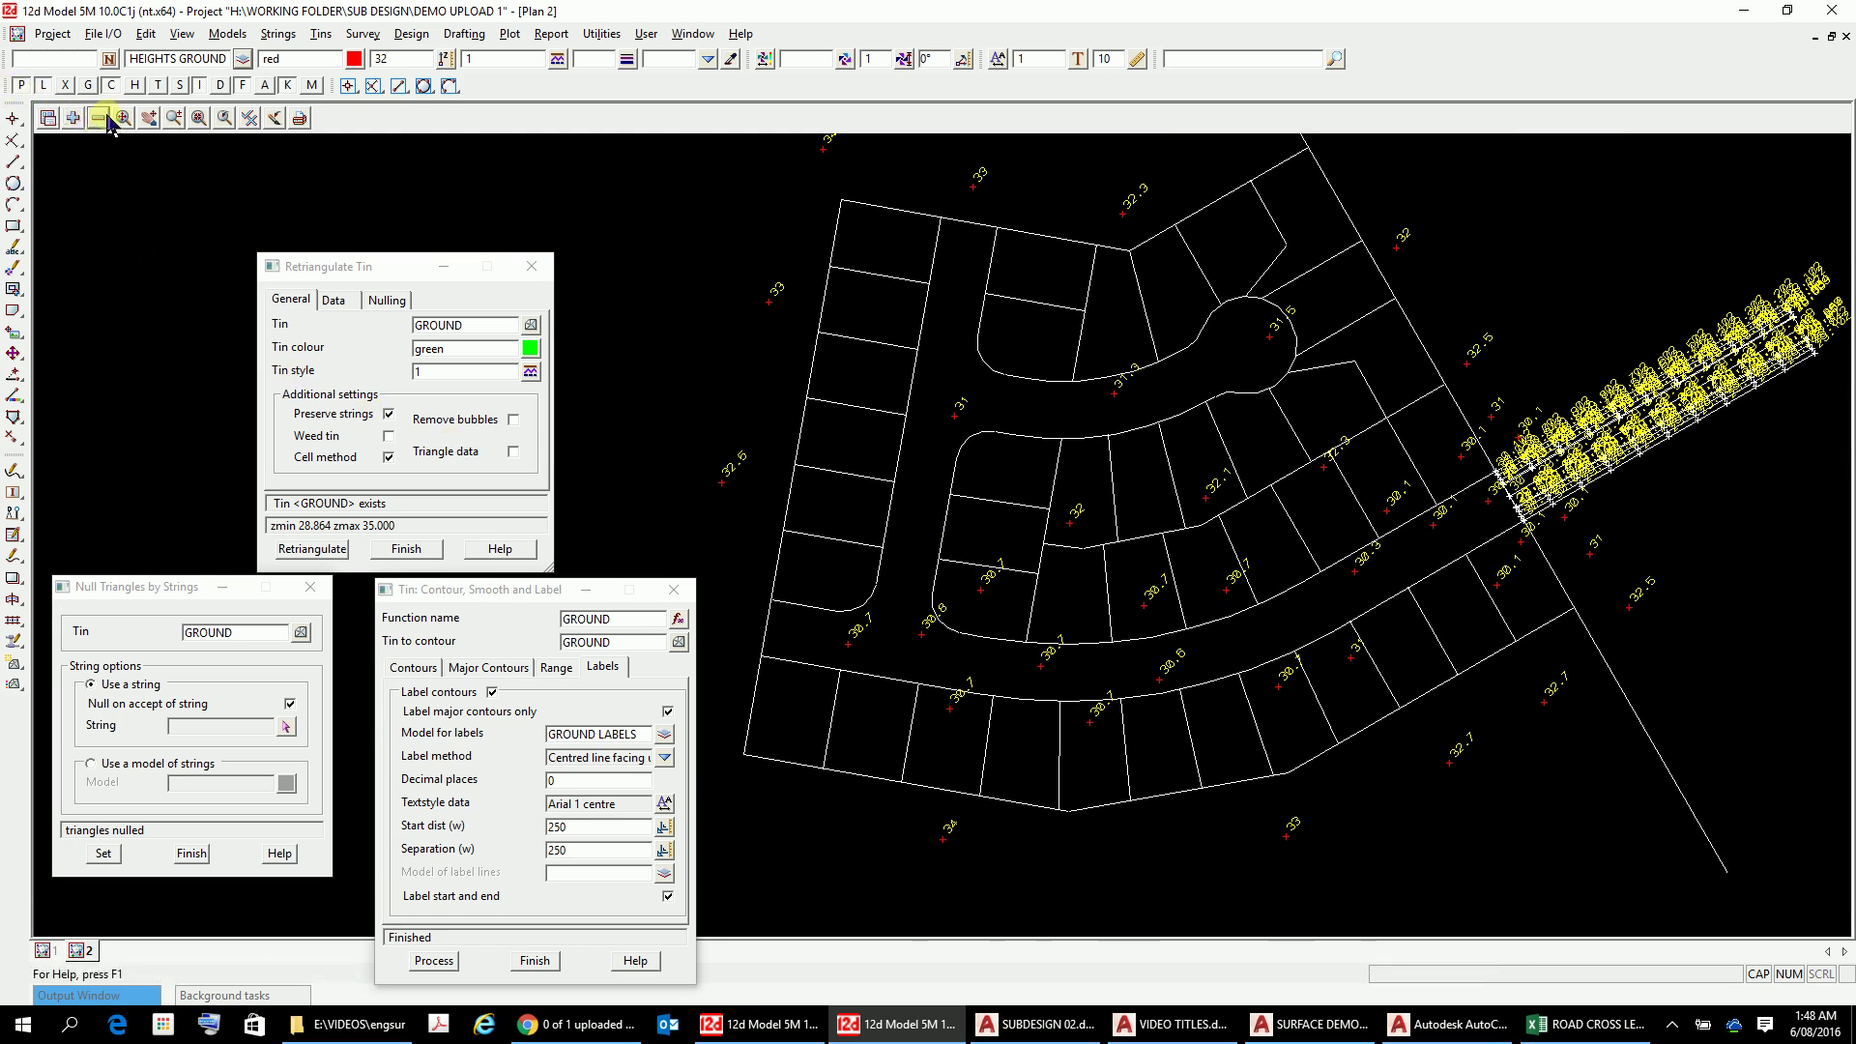
Step: Add CONTOURS MAJOR back to plan view 2 and examine the major contour heights against the survey points
{"action": "left_click", "coordinate": [72, 118]}
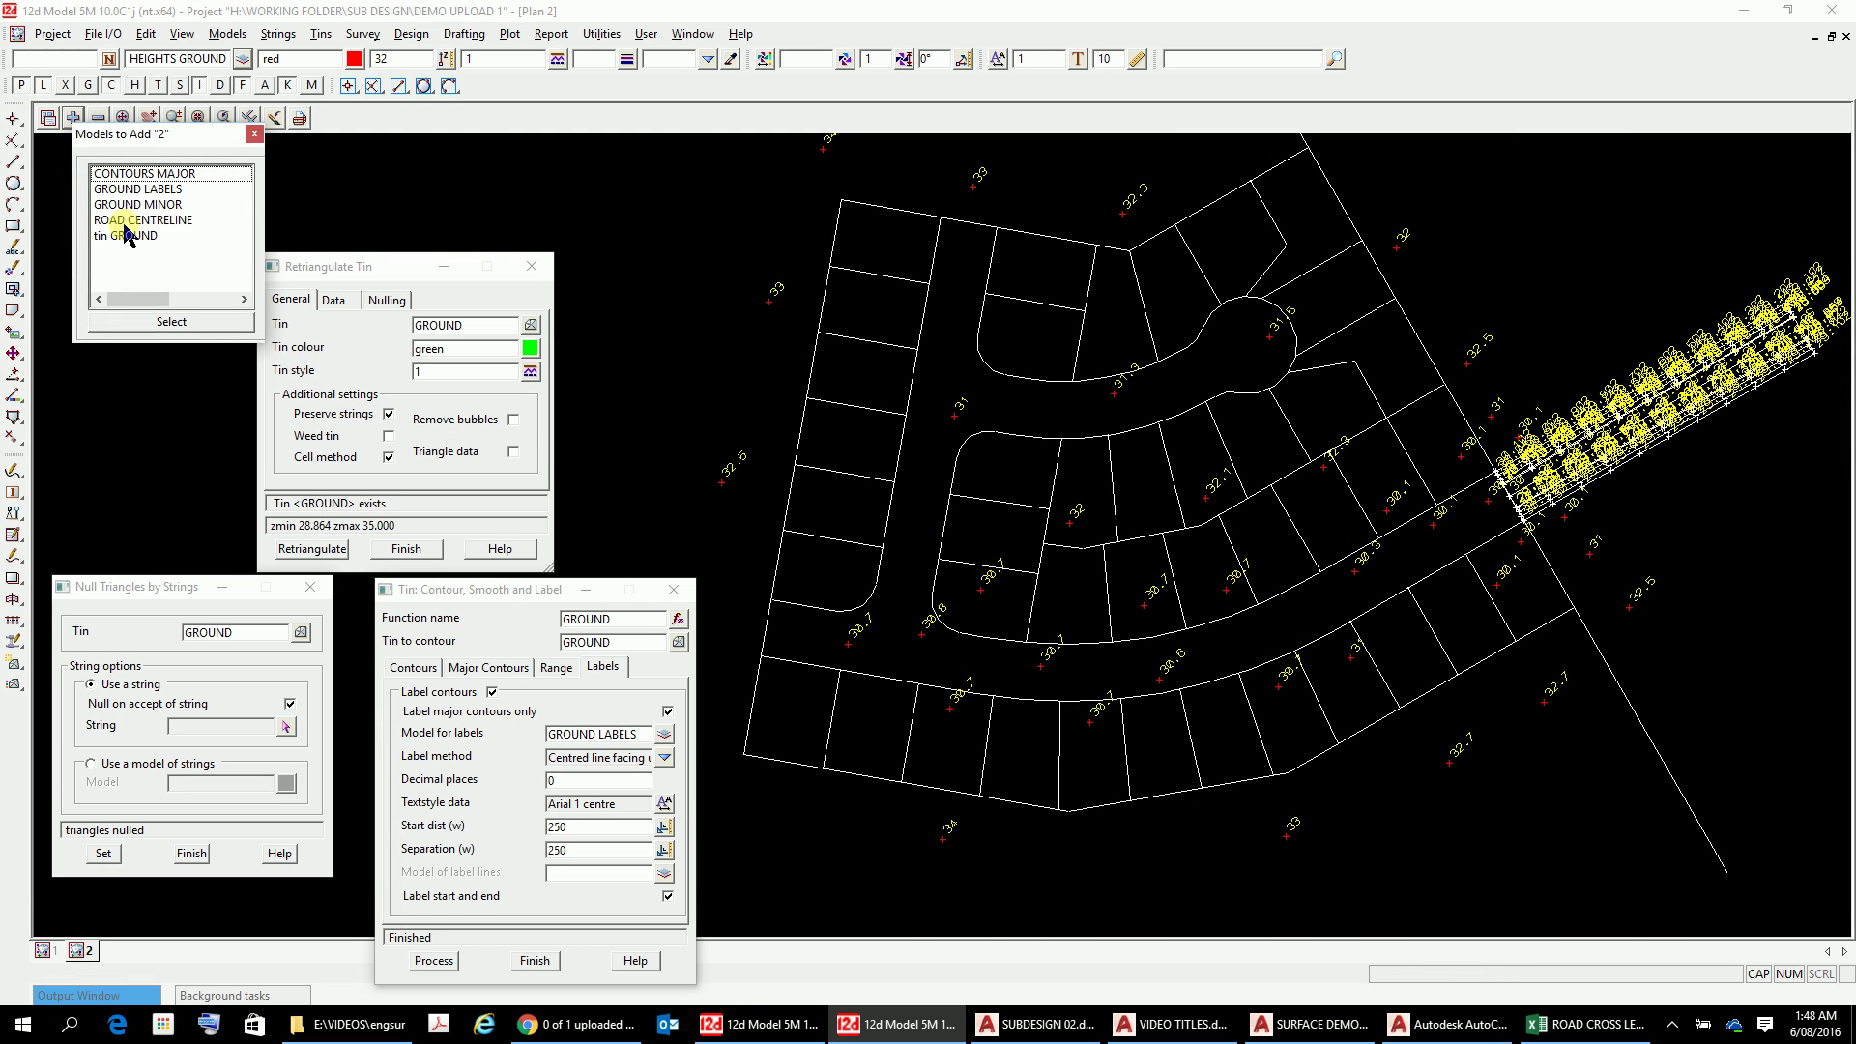
{"action": "double_click", "coordinate": [136, 180]}
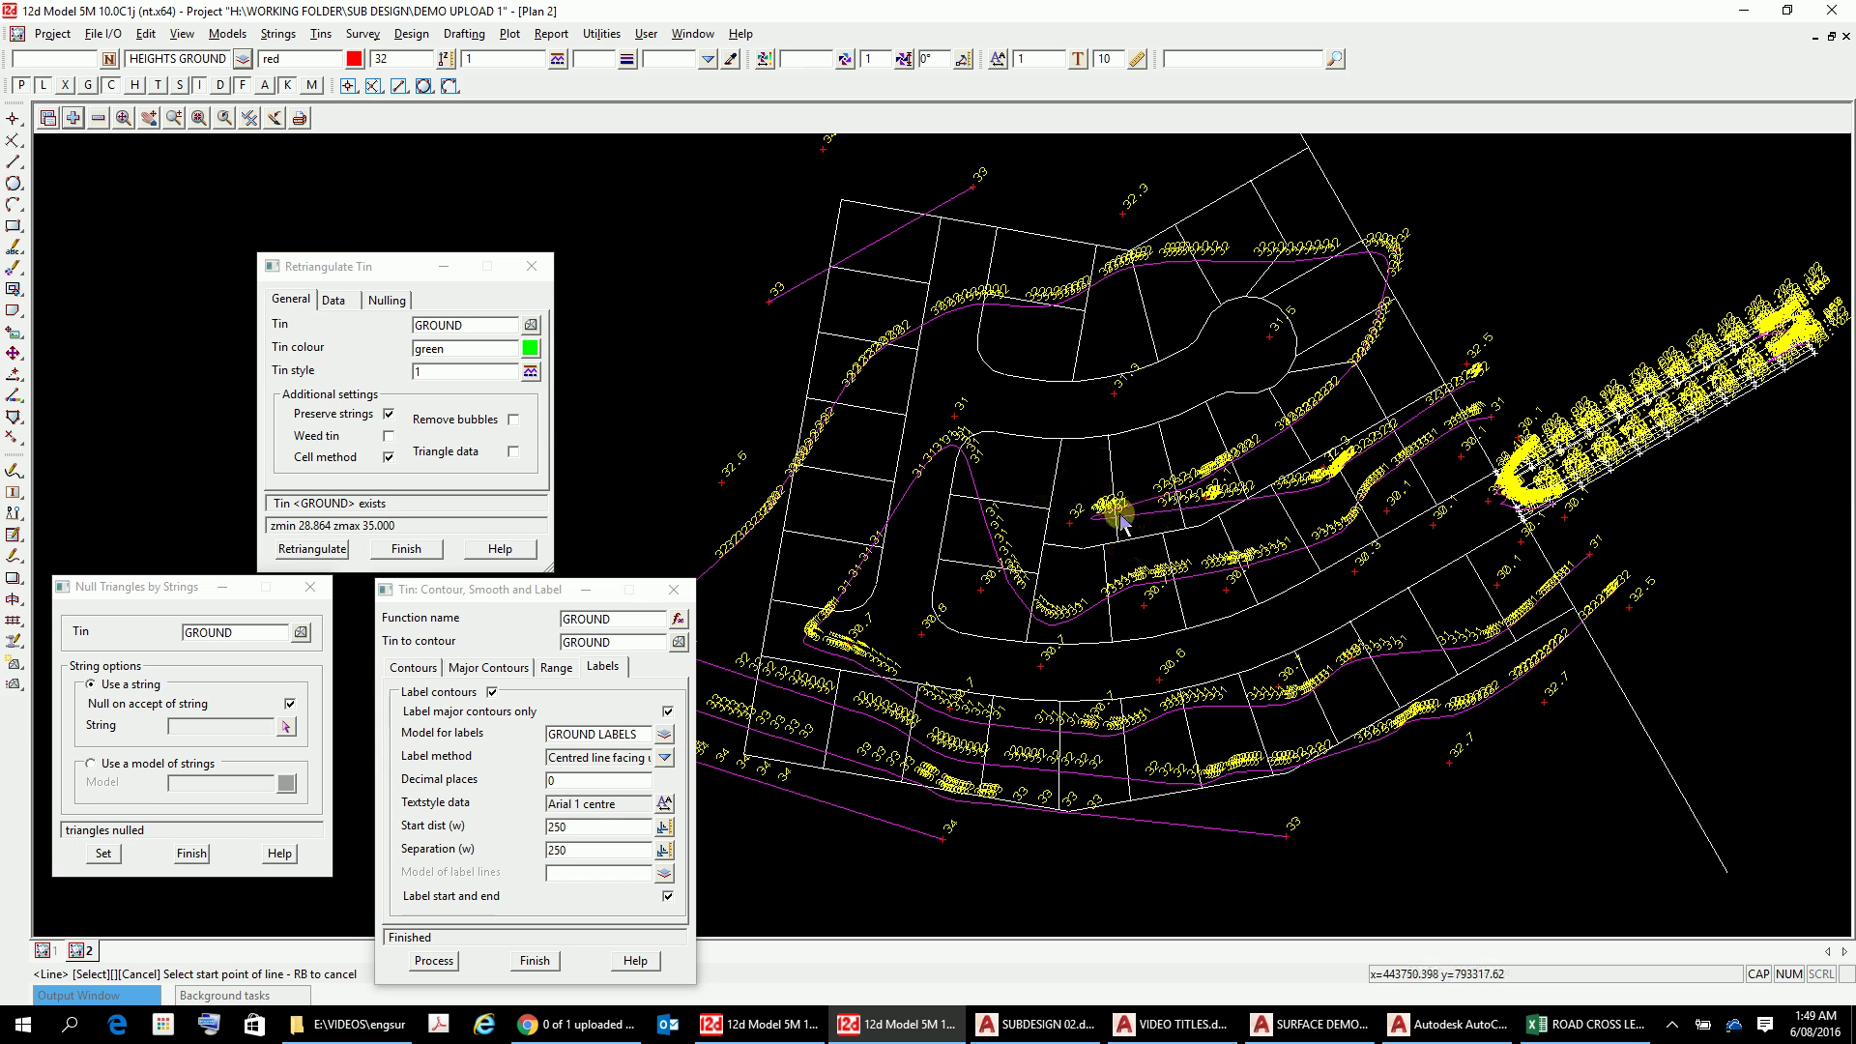
{"action": "scroll", "coordinate": [1155, 522], "scroll_direction": "up", "scroll_amount": 1}
{"action": "scroll", "coordinate": [1153, 522], "scroll_direction": "up", "scroll_amount": 2}
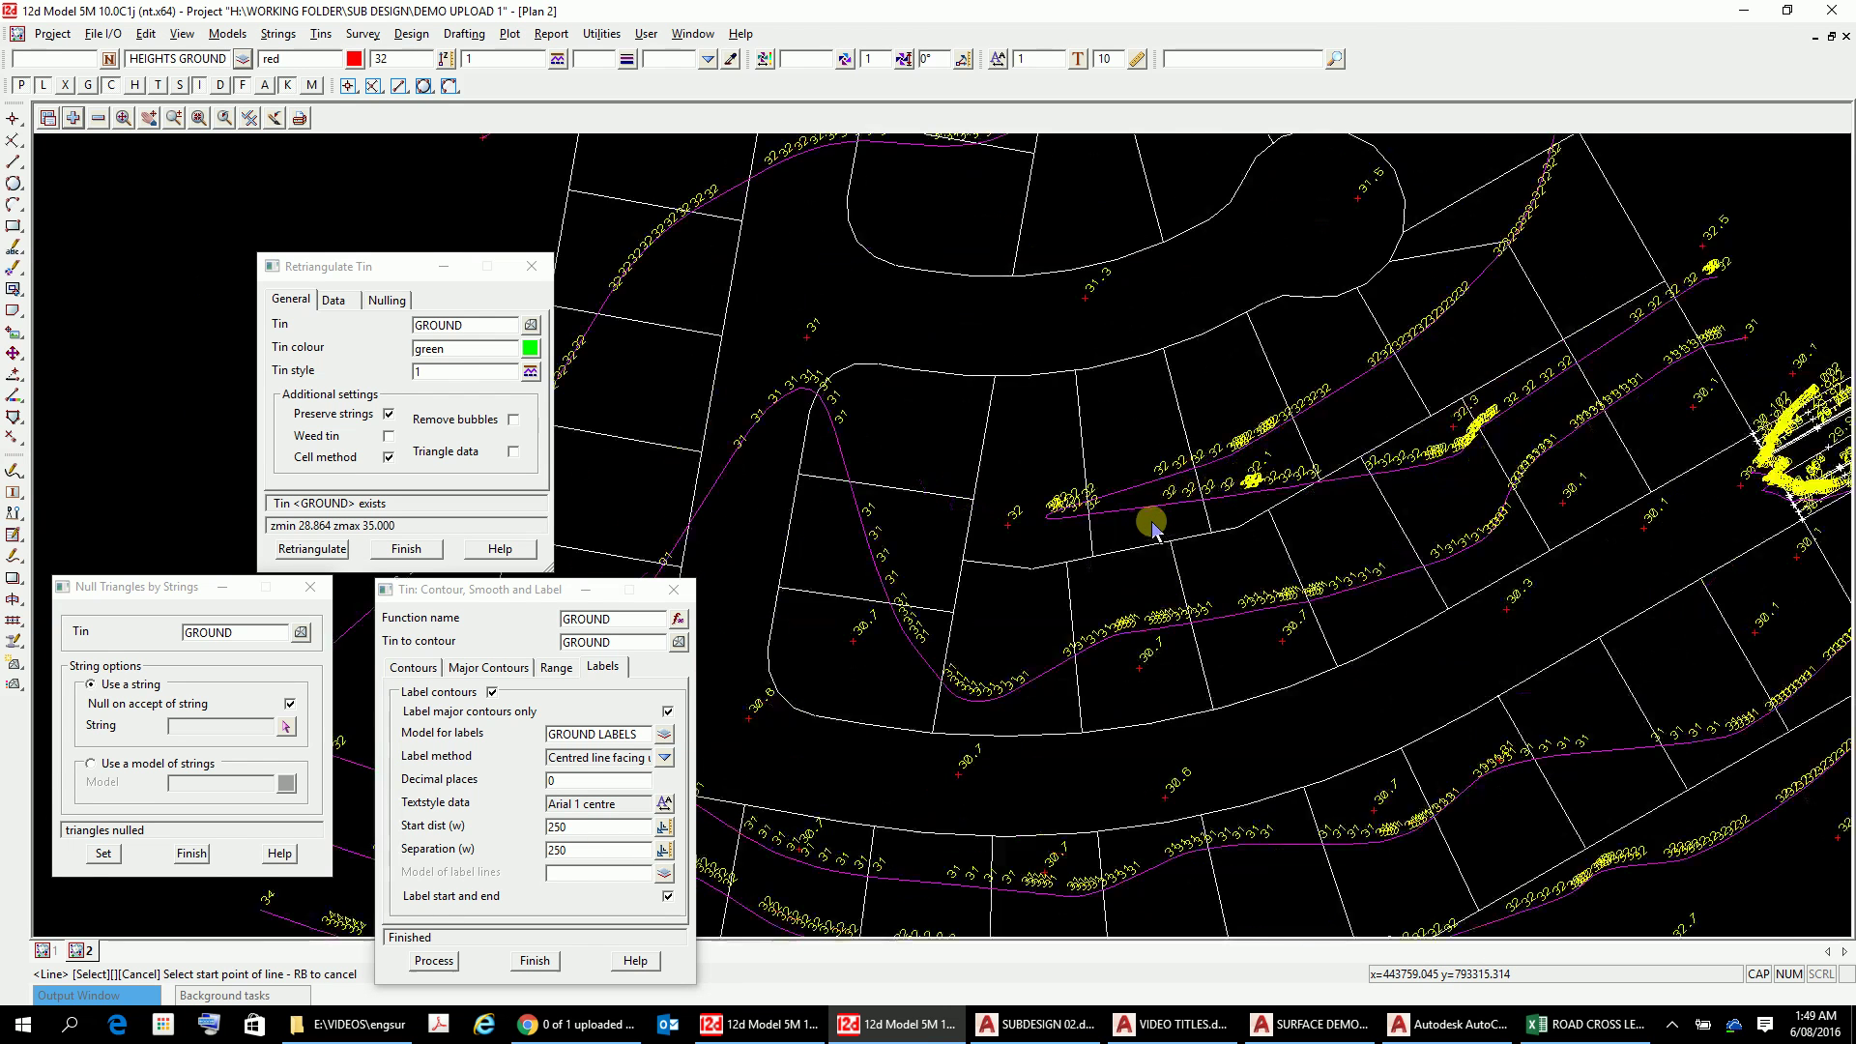
{"action": "scroll", "coordinate": [1155, 525], "scroll_direction": "down", "scroll_amount": 1}
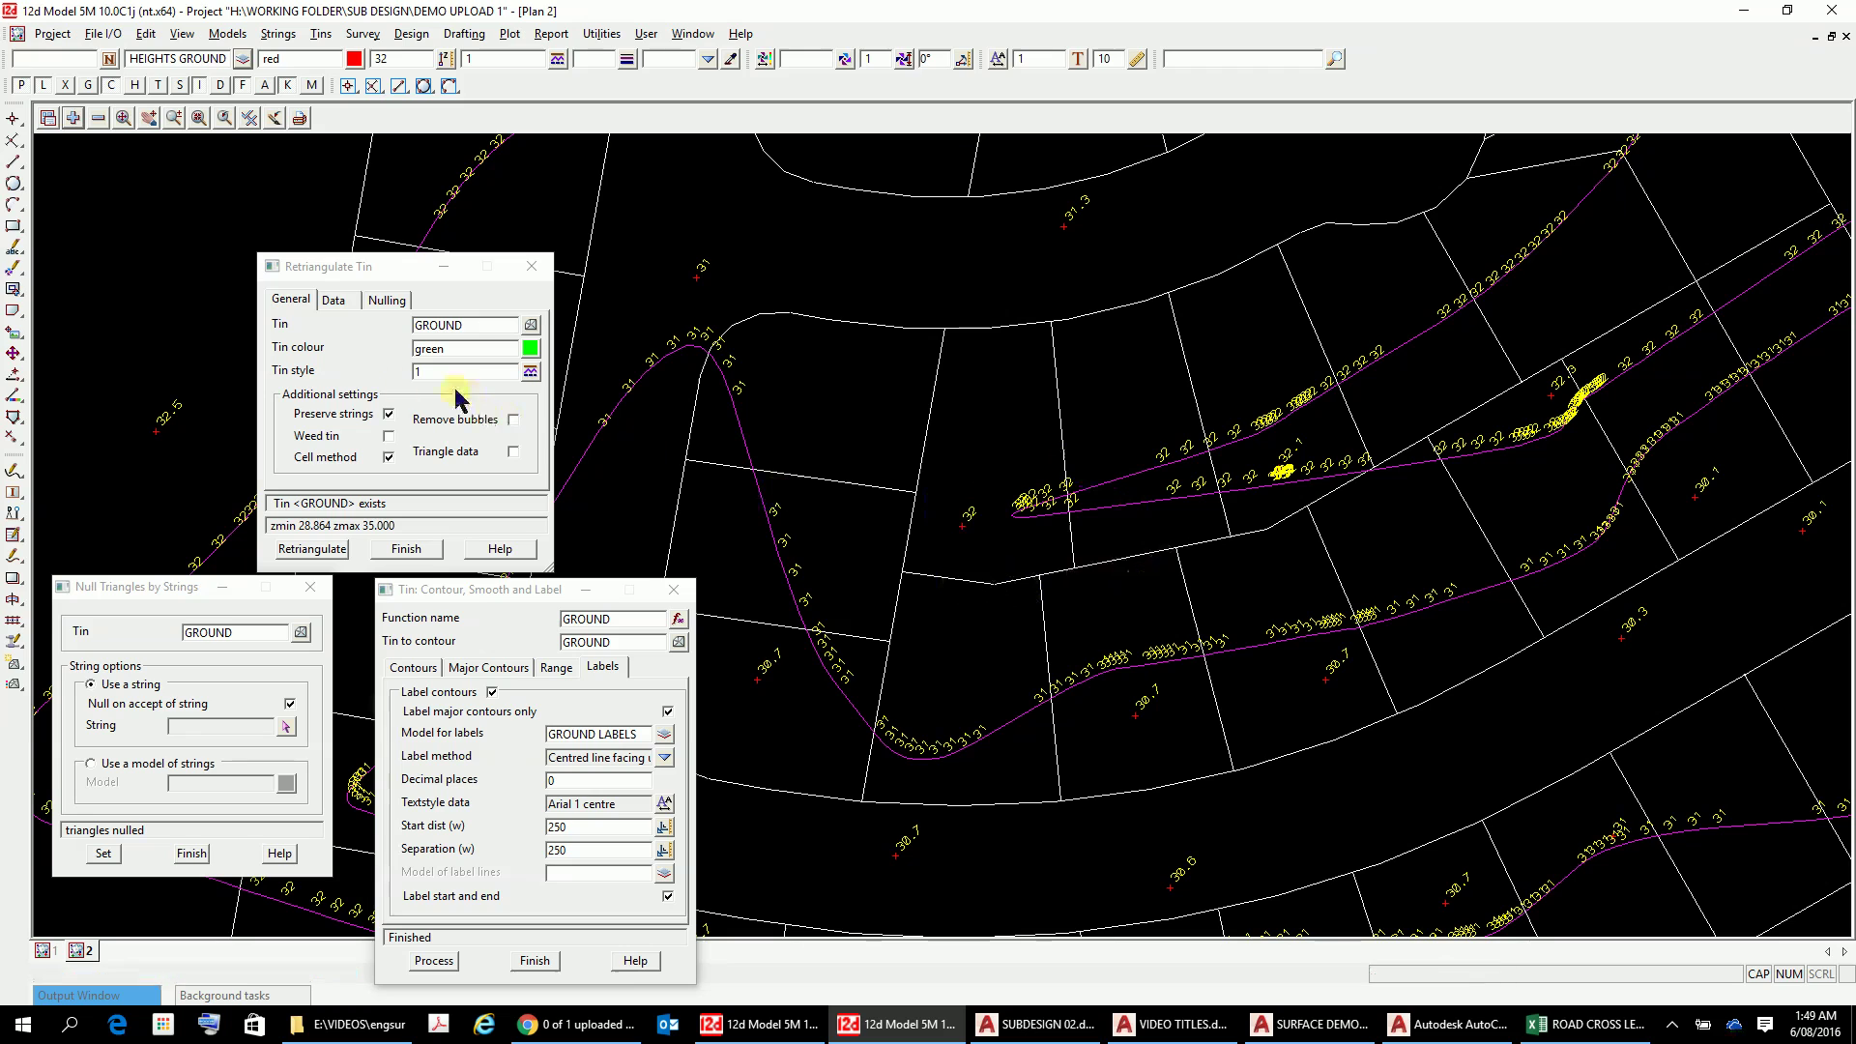
Step: Remove the CONTOURS MAJOR model from plan view 2 again
{"action": "left_click", "coordinate": [248, 121]}
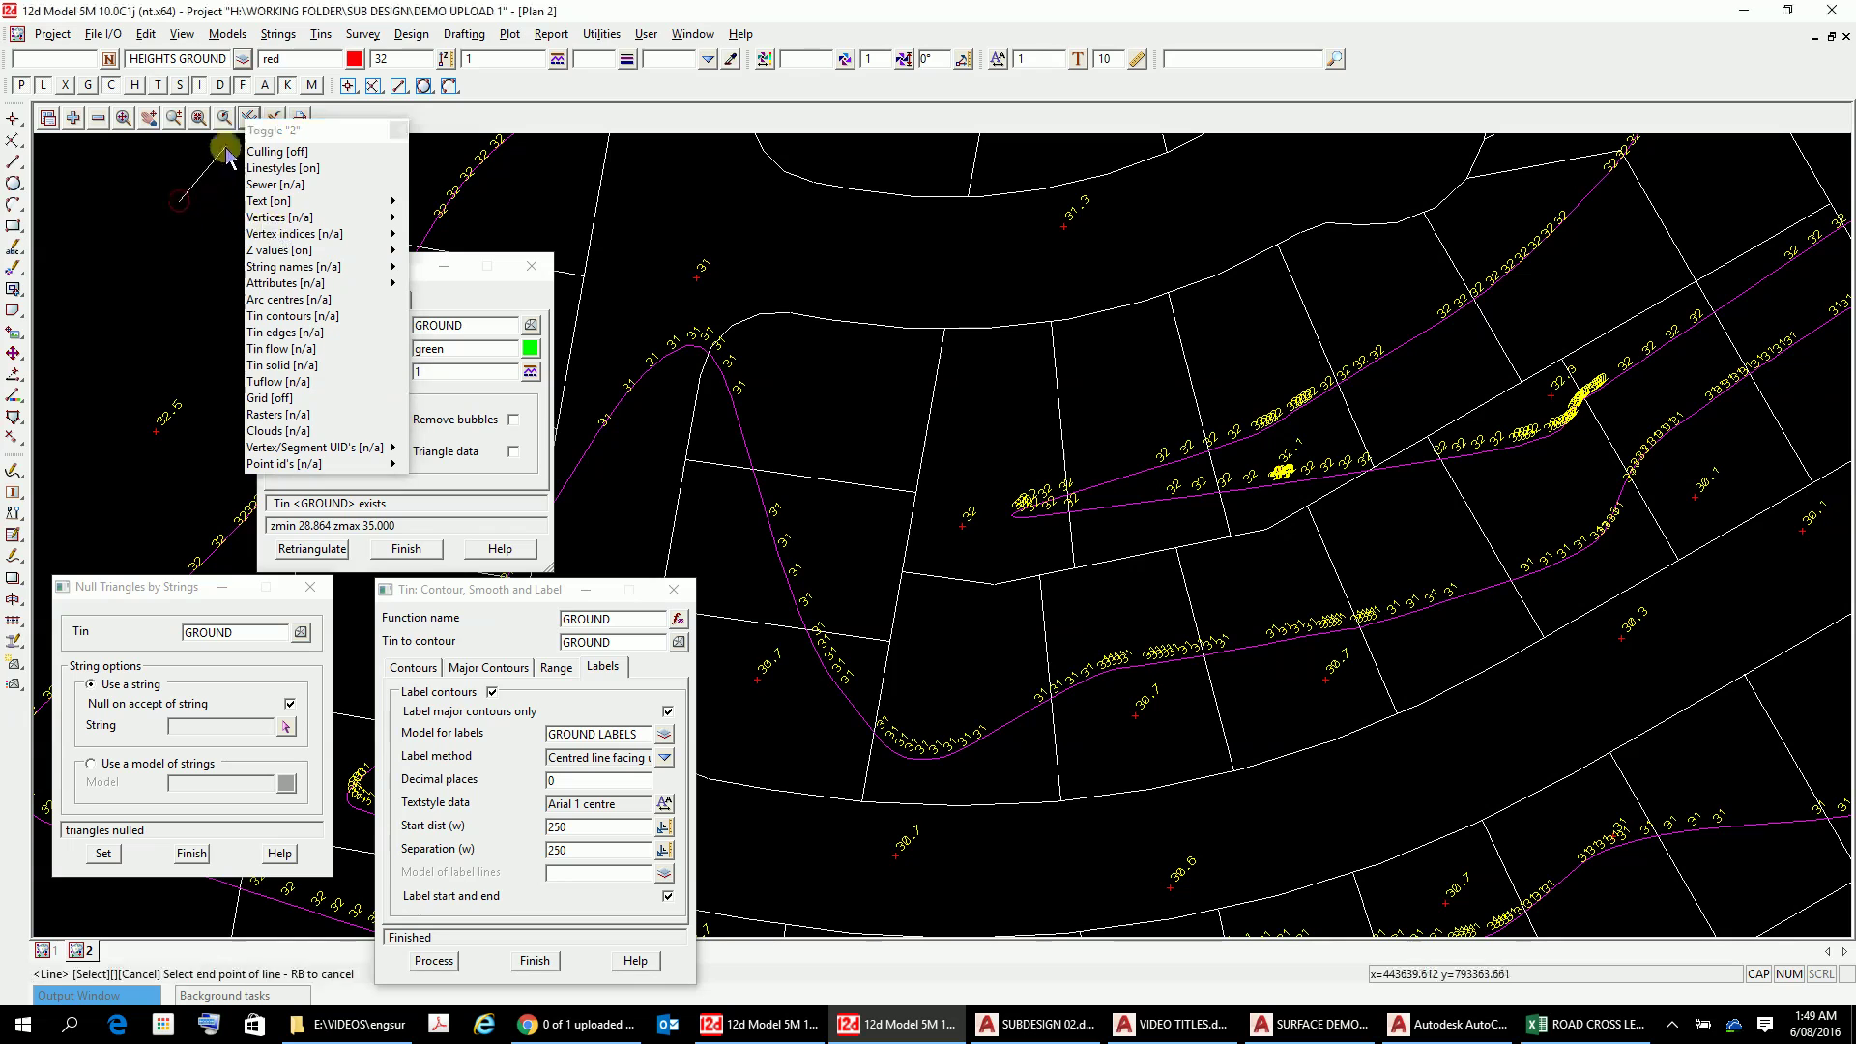
{"action": "left_click", "coordinate": [398, 132]}
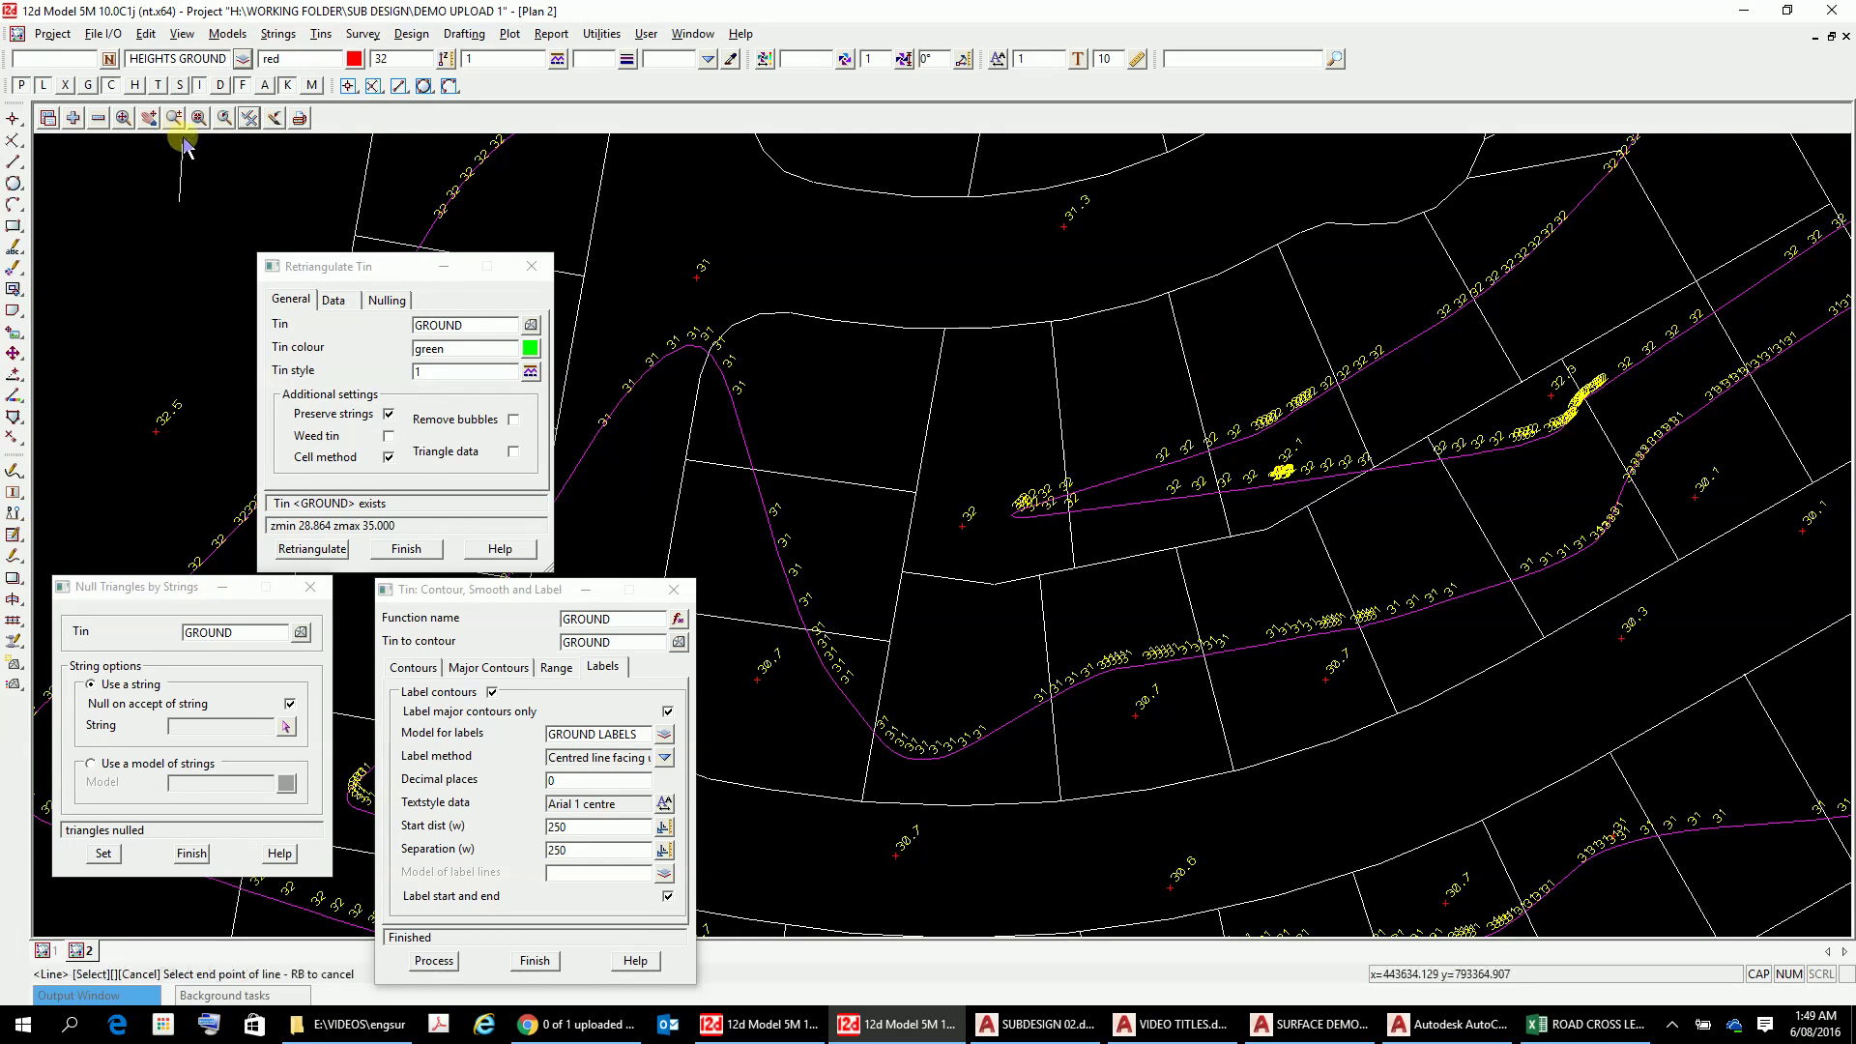
{"action": "left_click", "coordinate": [98, 118]}
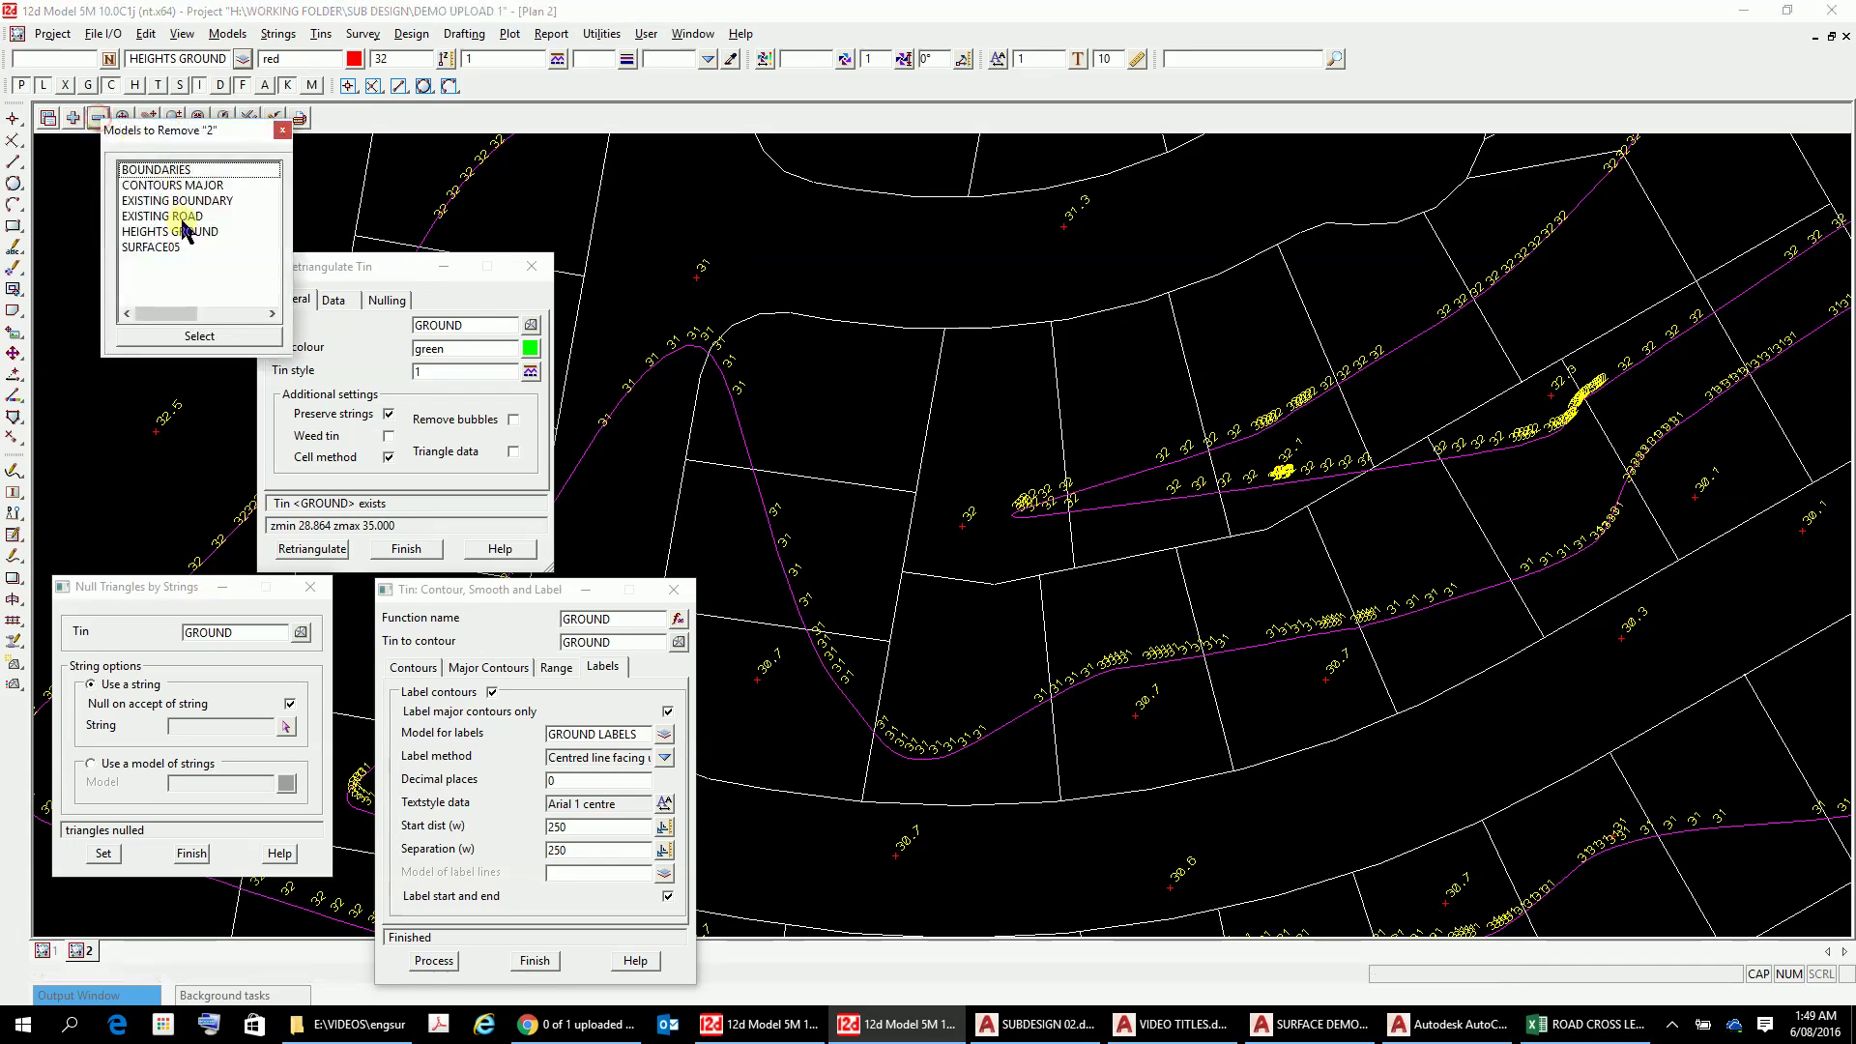
{"action": "double_click", "coordinate": [179, 186]}
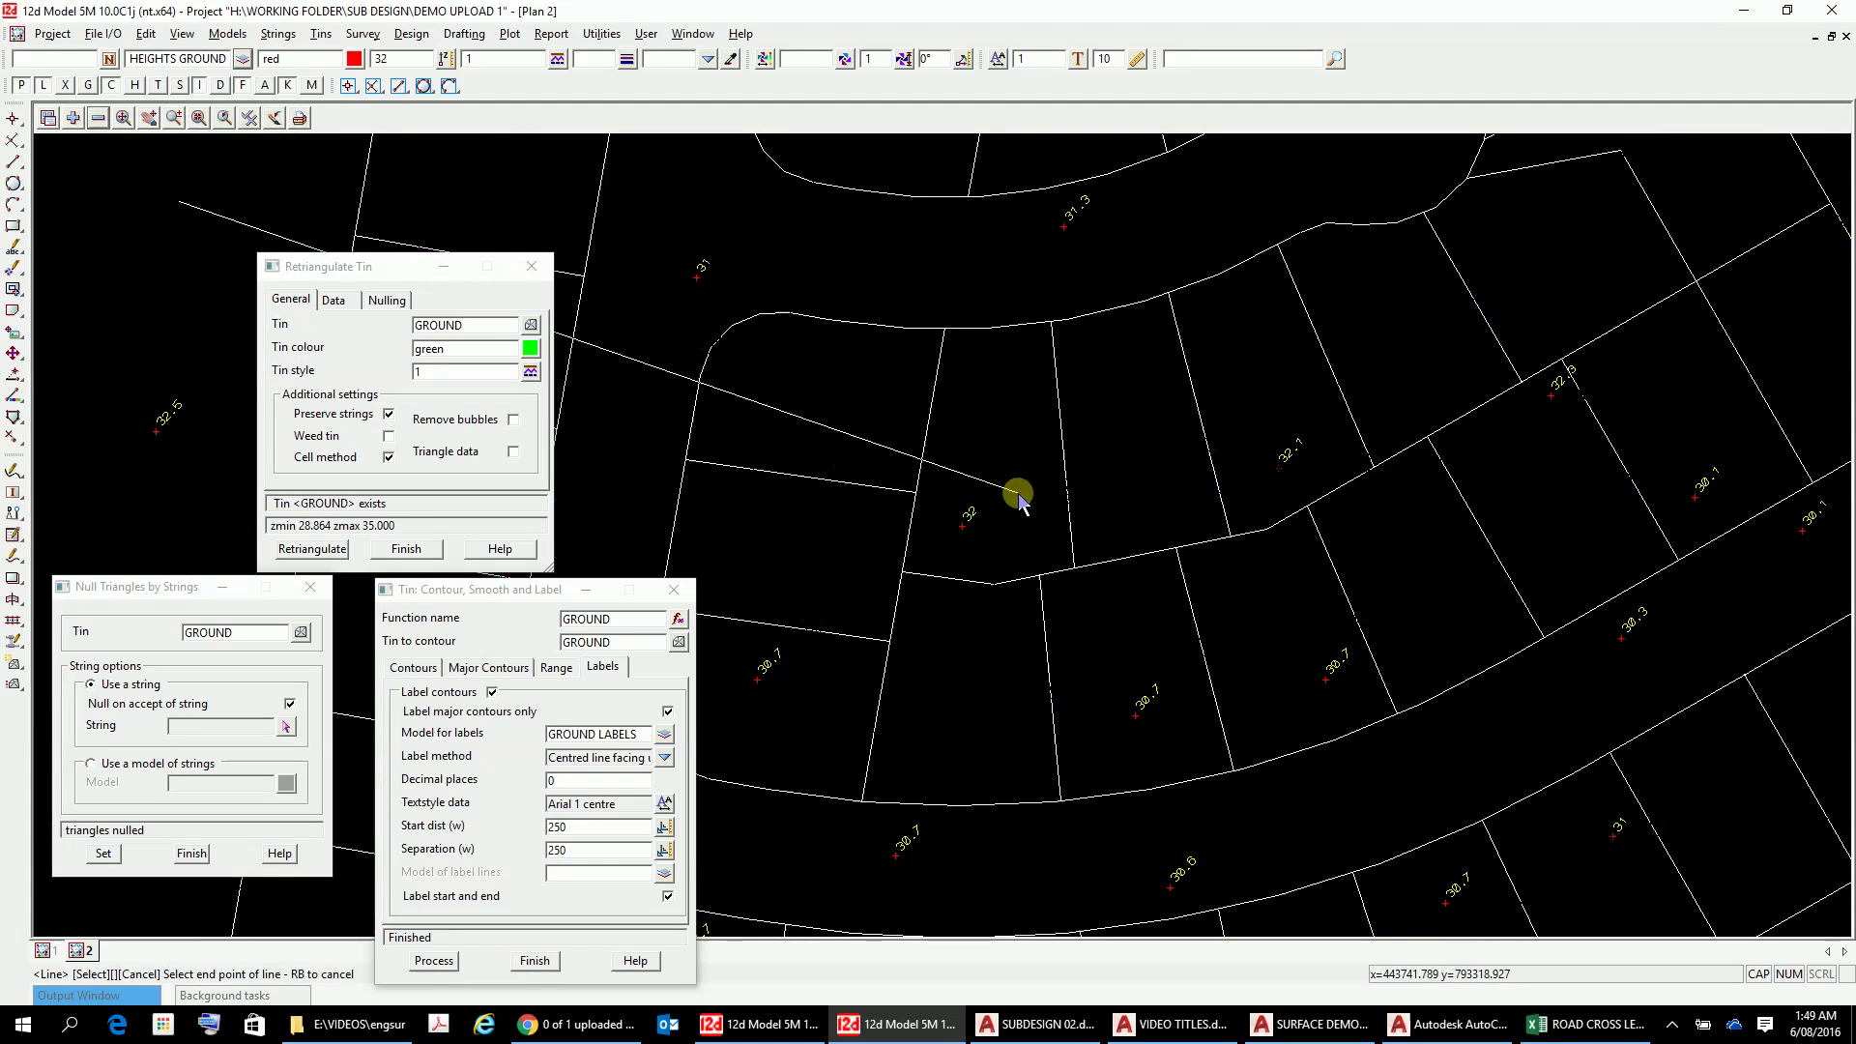
Step: Cancel the line and match the drafting settings to the existing survey point with height 32 in the middle lot
{"action": "right_click", "coordinate": [870, 447]}
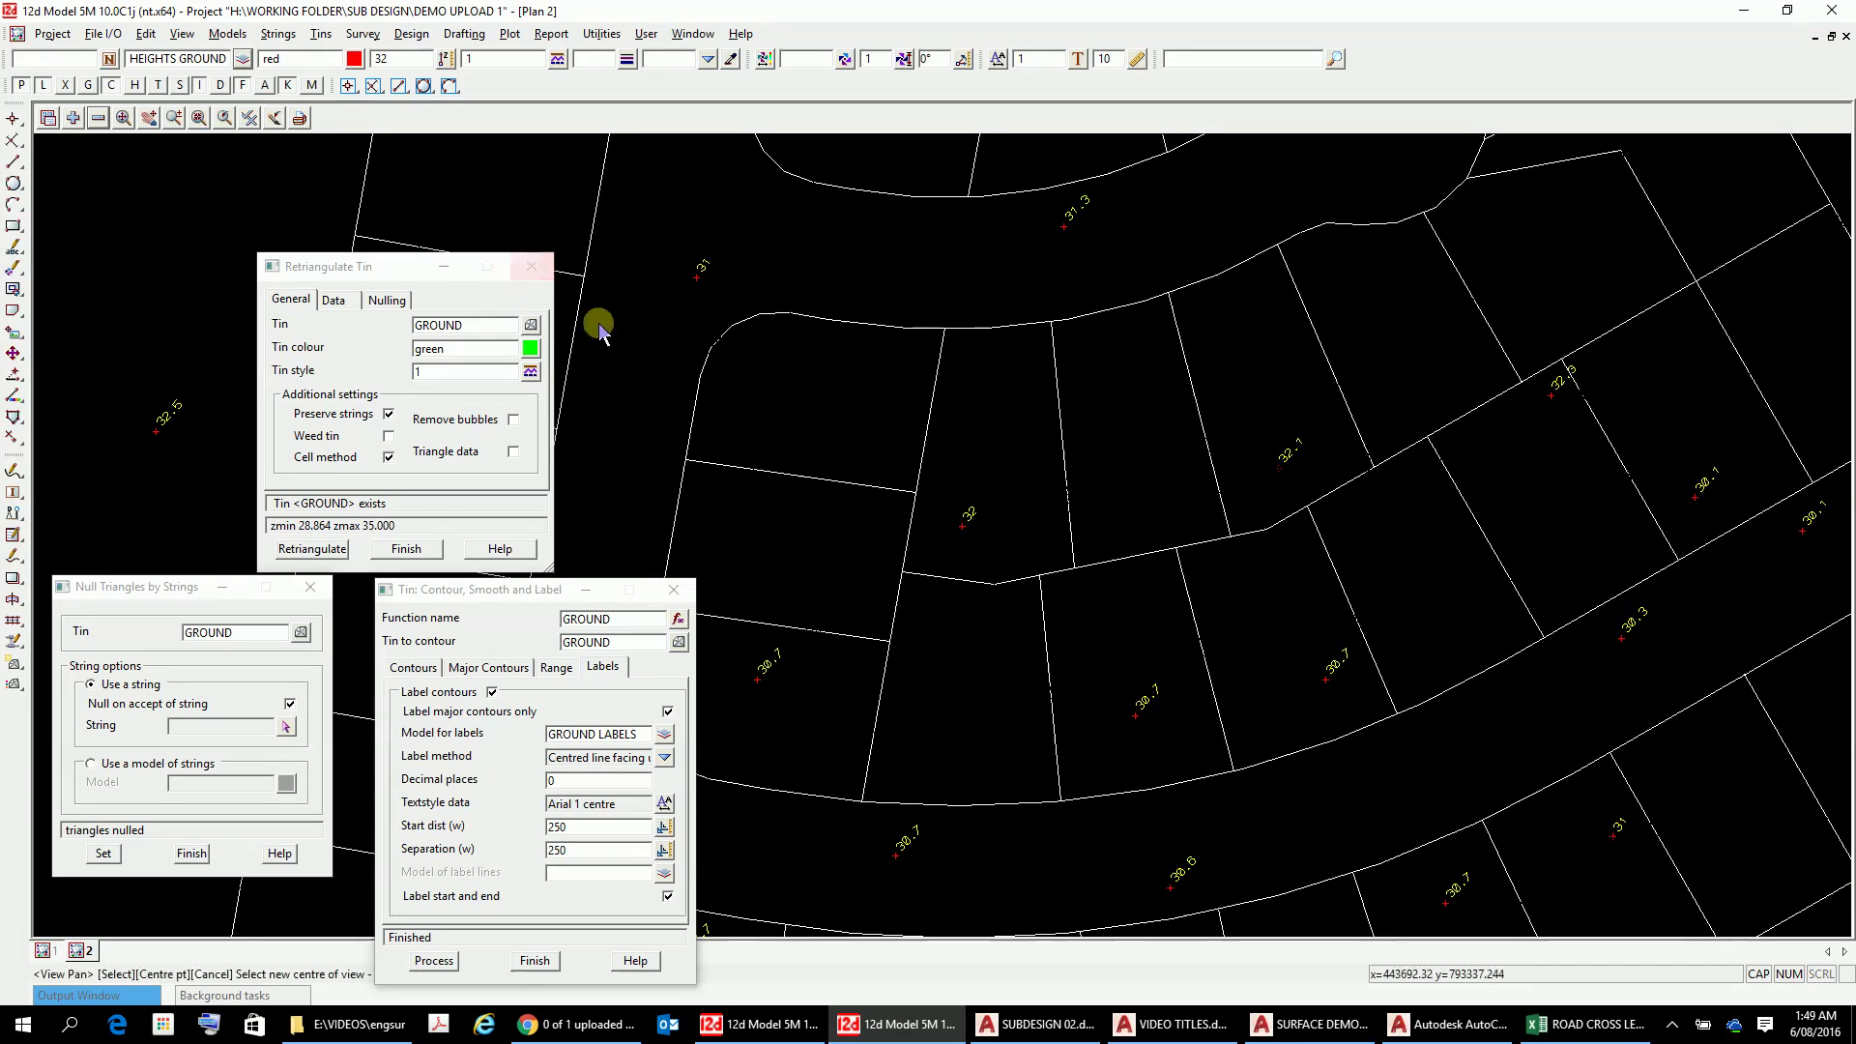
{"action": "left_click", "coordinate": [935, 484]}
{"action": "left_click", "coordinate": [730, 61]}
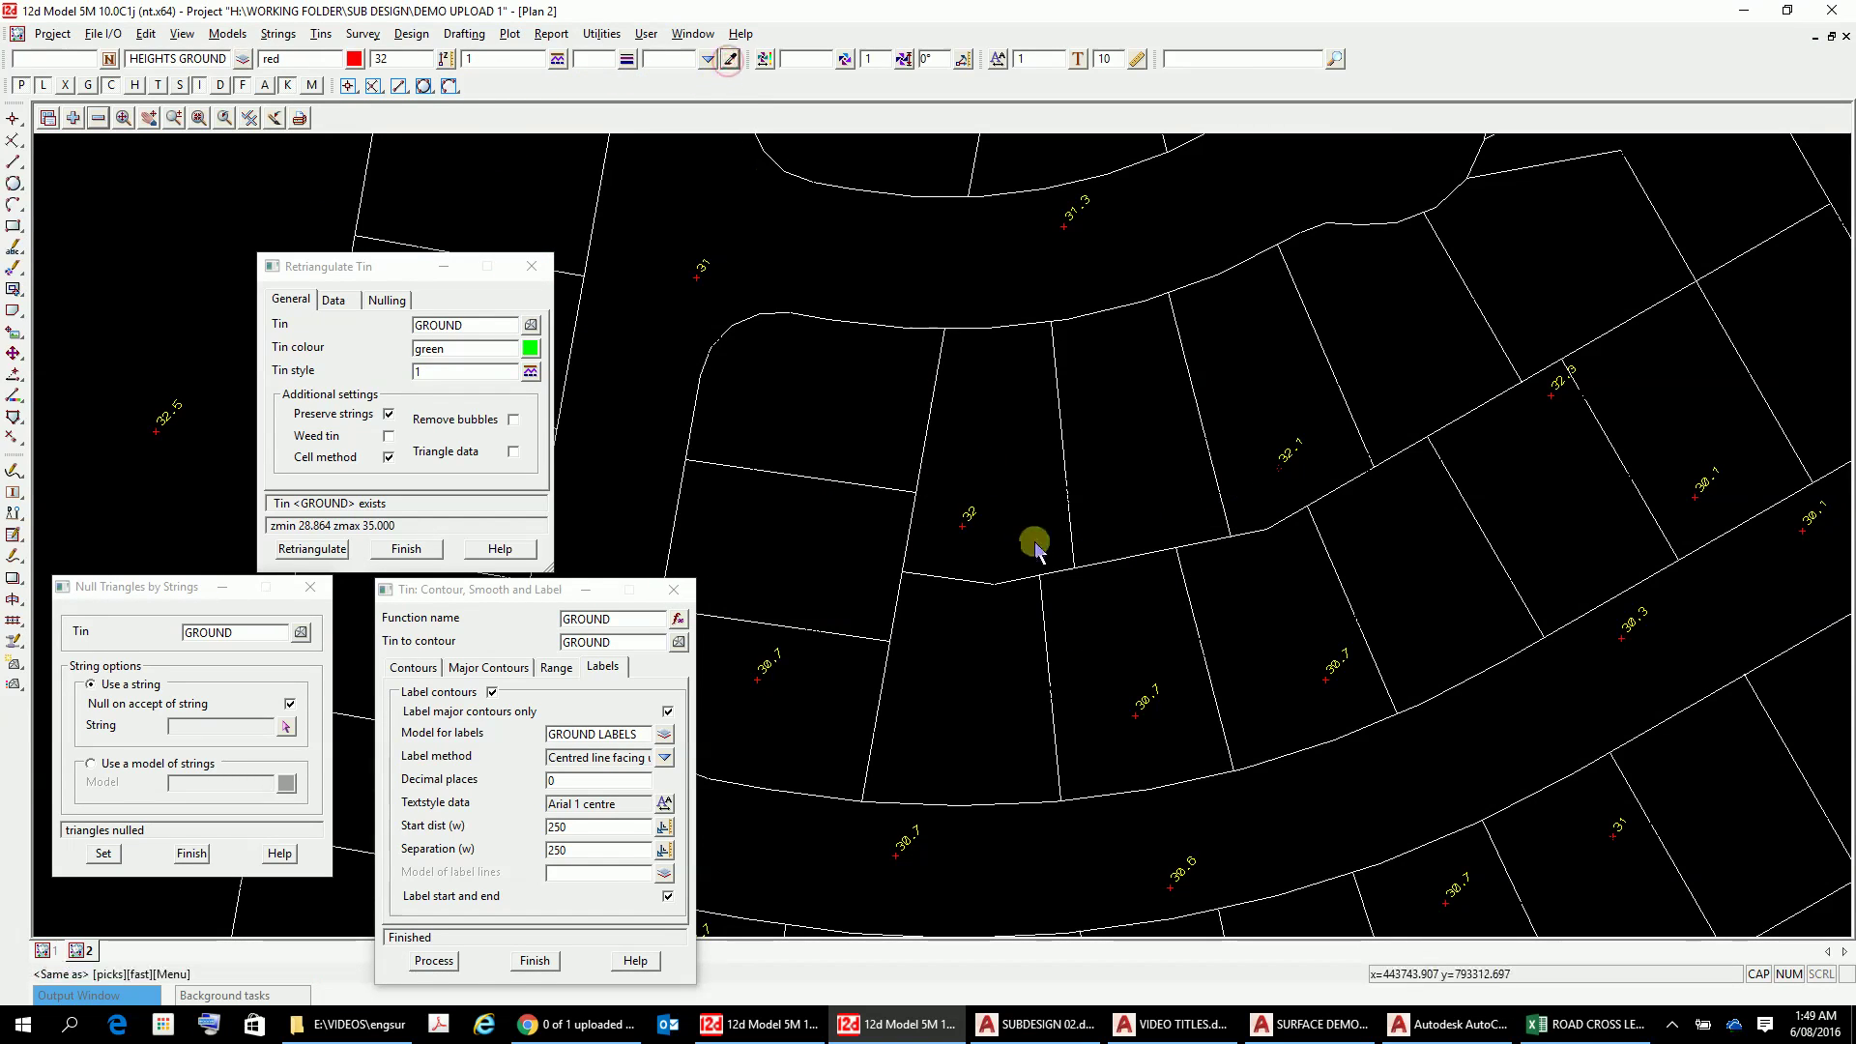
{"action": "left_click", "coordinate": [966, 527]}
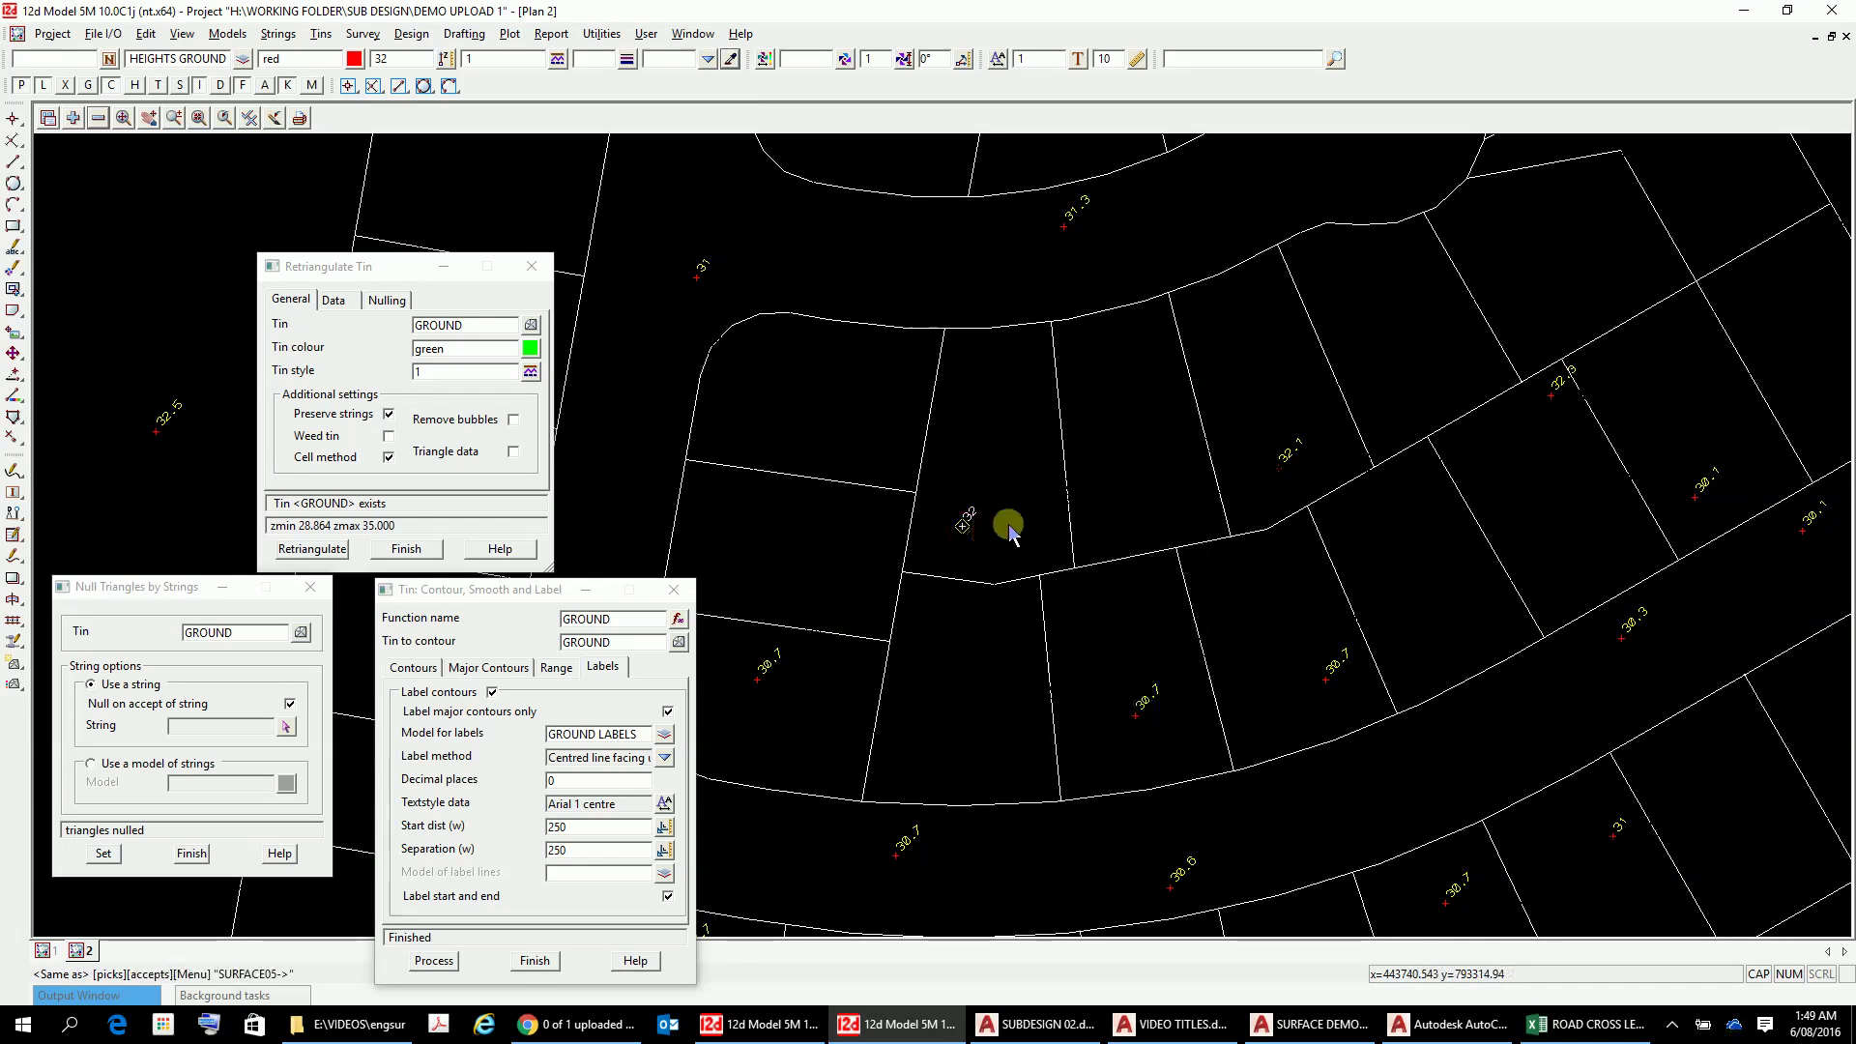
{"action": "right_click", "coordinate": [1003, 514]}
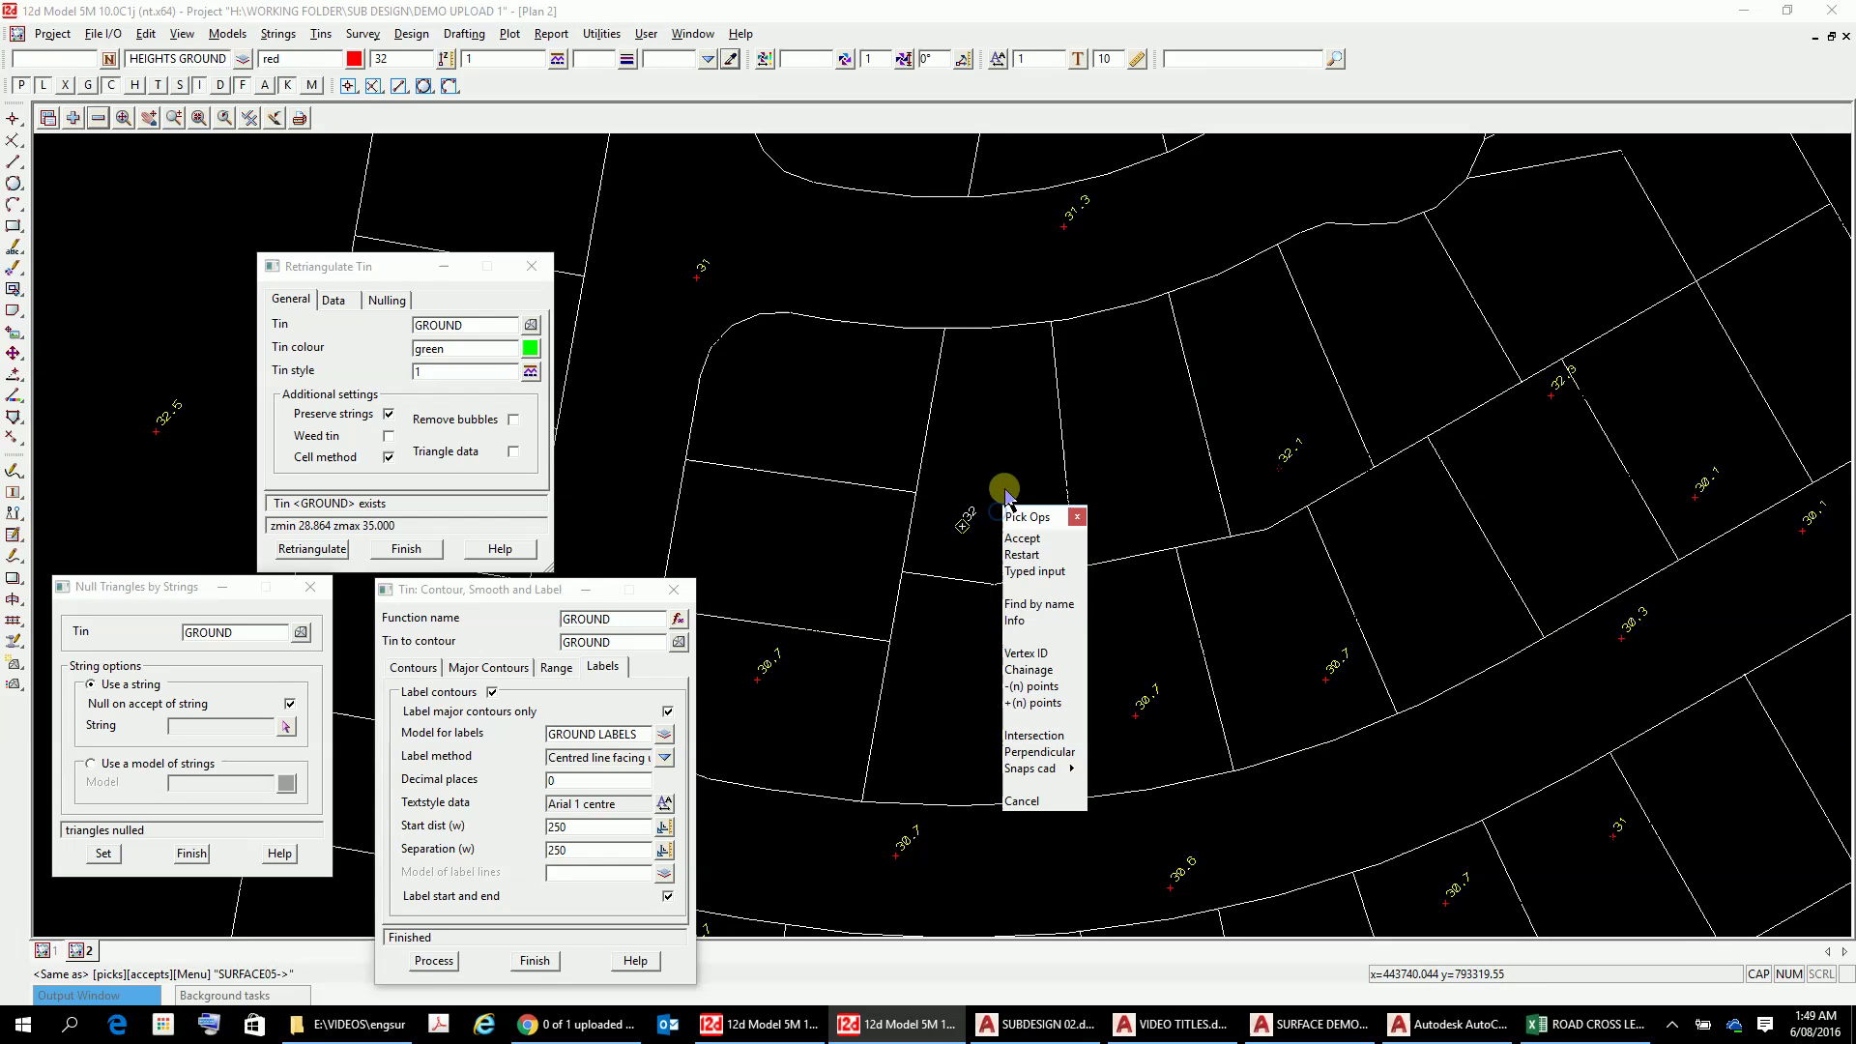
{"action": "left_click", "coordinate": [1031, 540]}
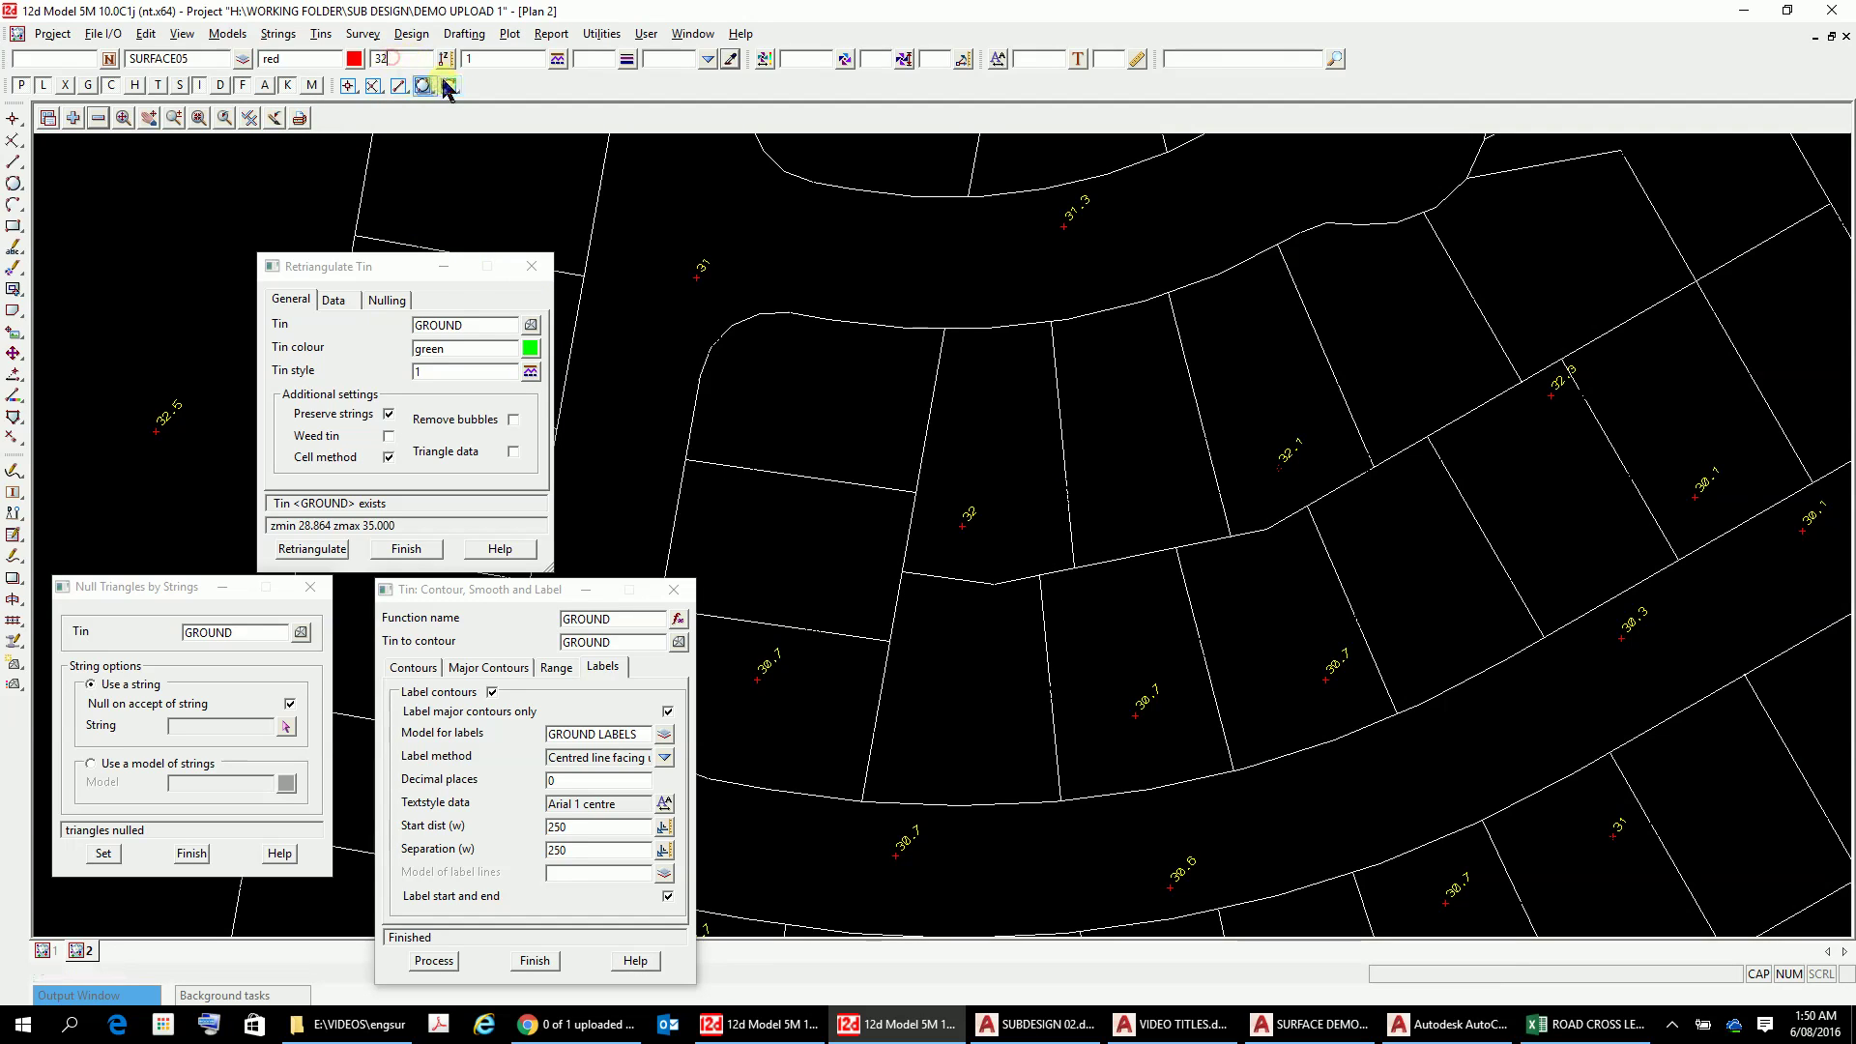
{"action": "type", "text": "1"}
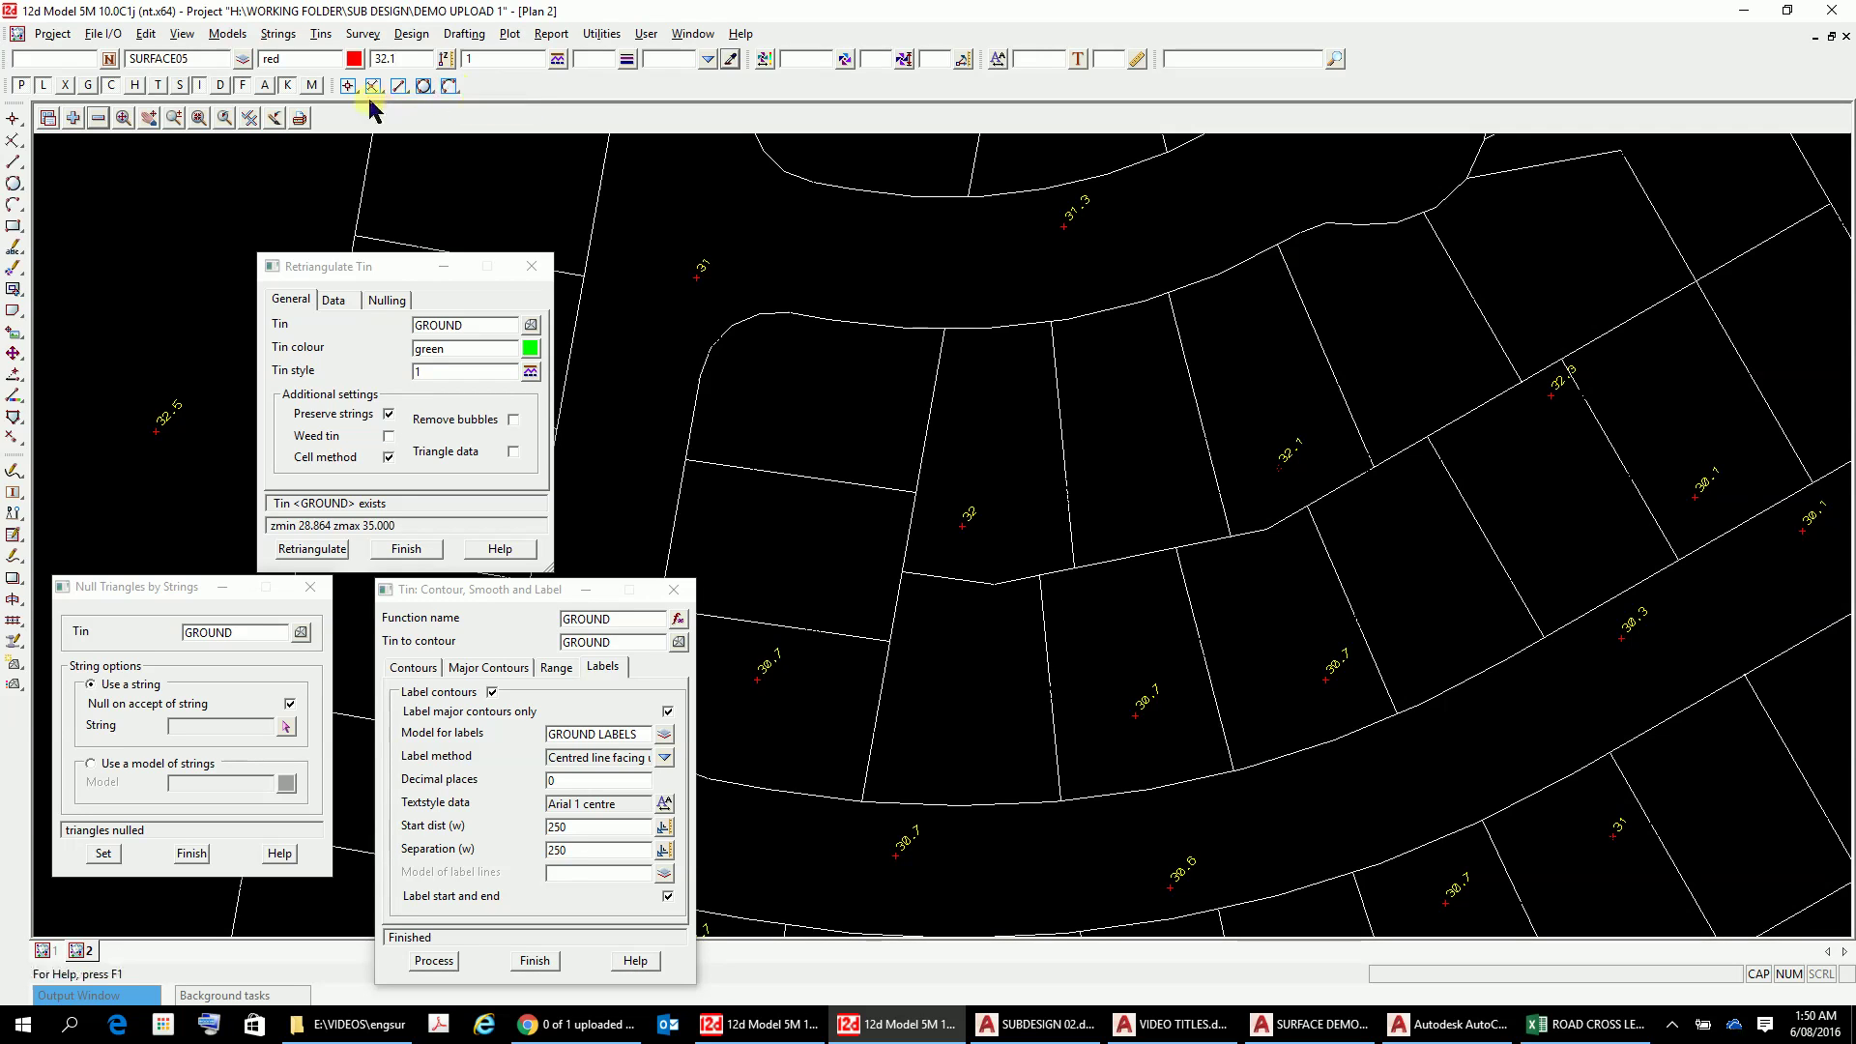
{"action": "left_click", "coordinate": [12, 120]}
{"action": "left_click", "coordinate": [73, 118]}
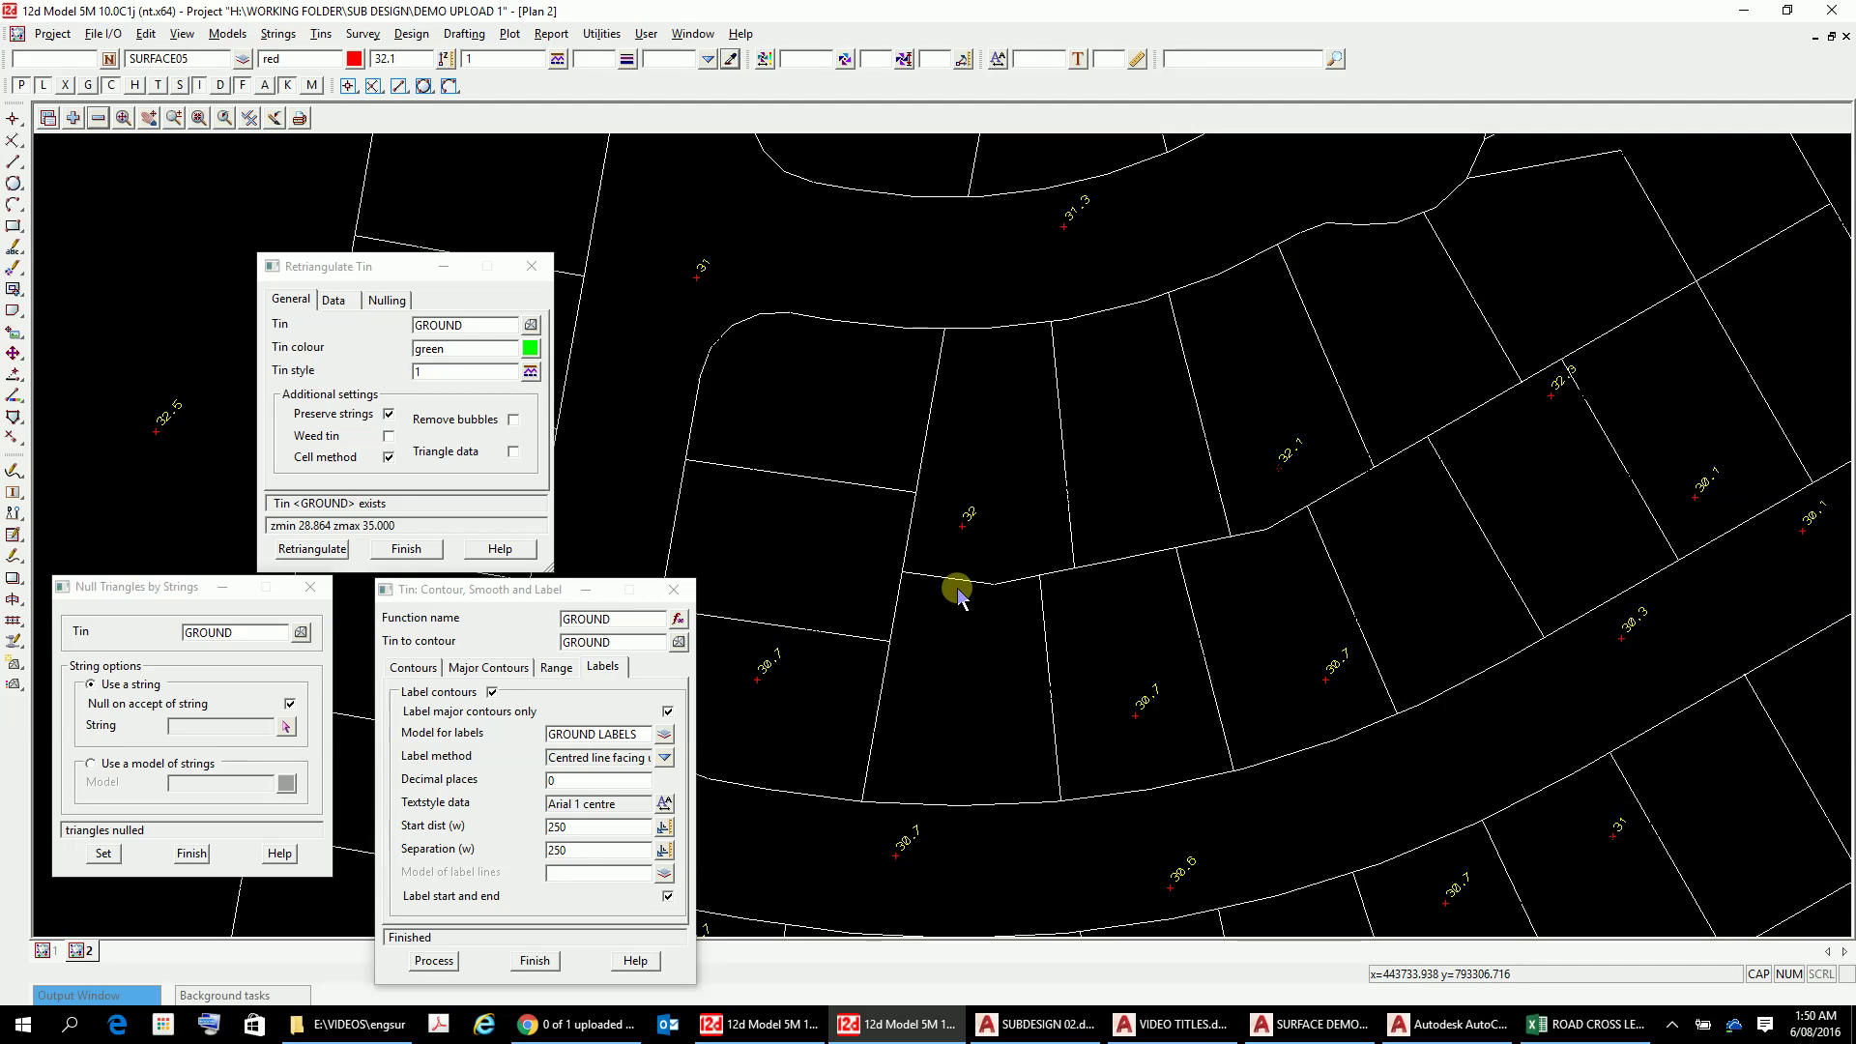
Step: Set the height to 31.9 and create one point just north of the 32 survey point and another in the lot south of it
{"action": "left_click_drag", "start_coordinate": [414, 59], "coordinate": [345, 101]}
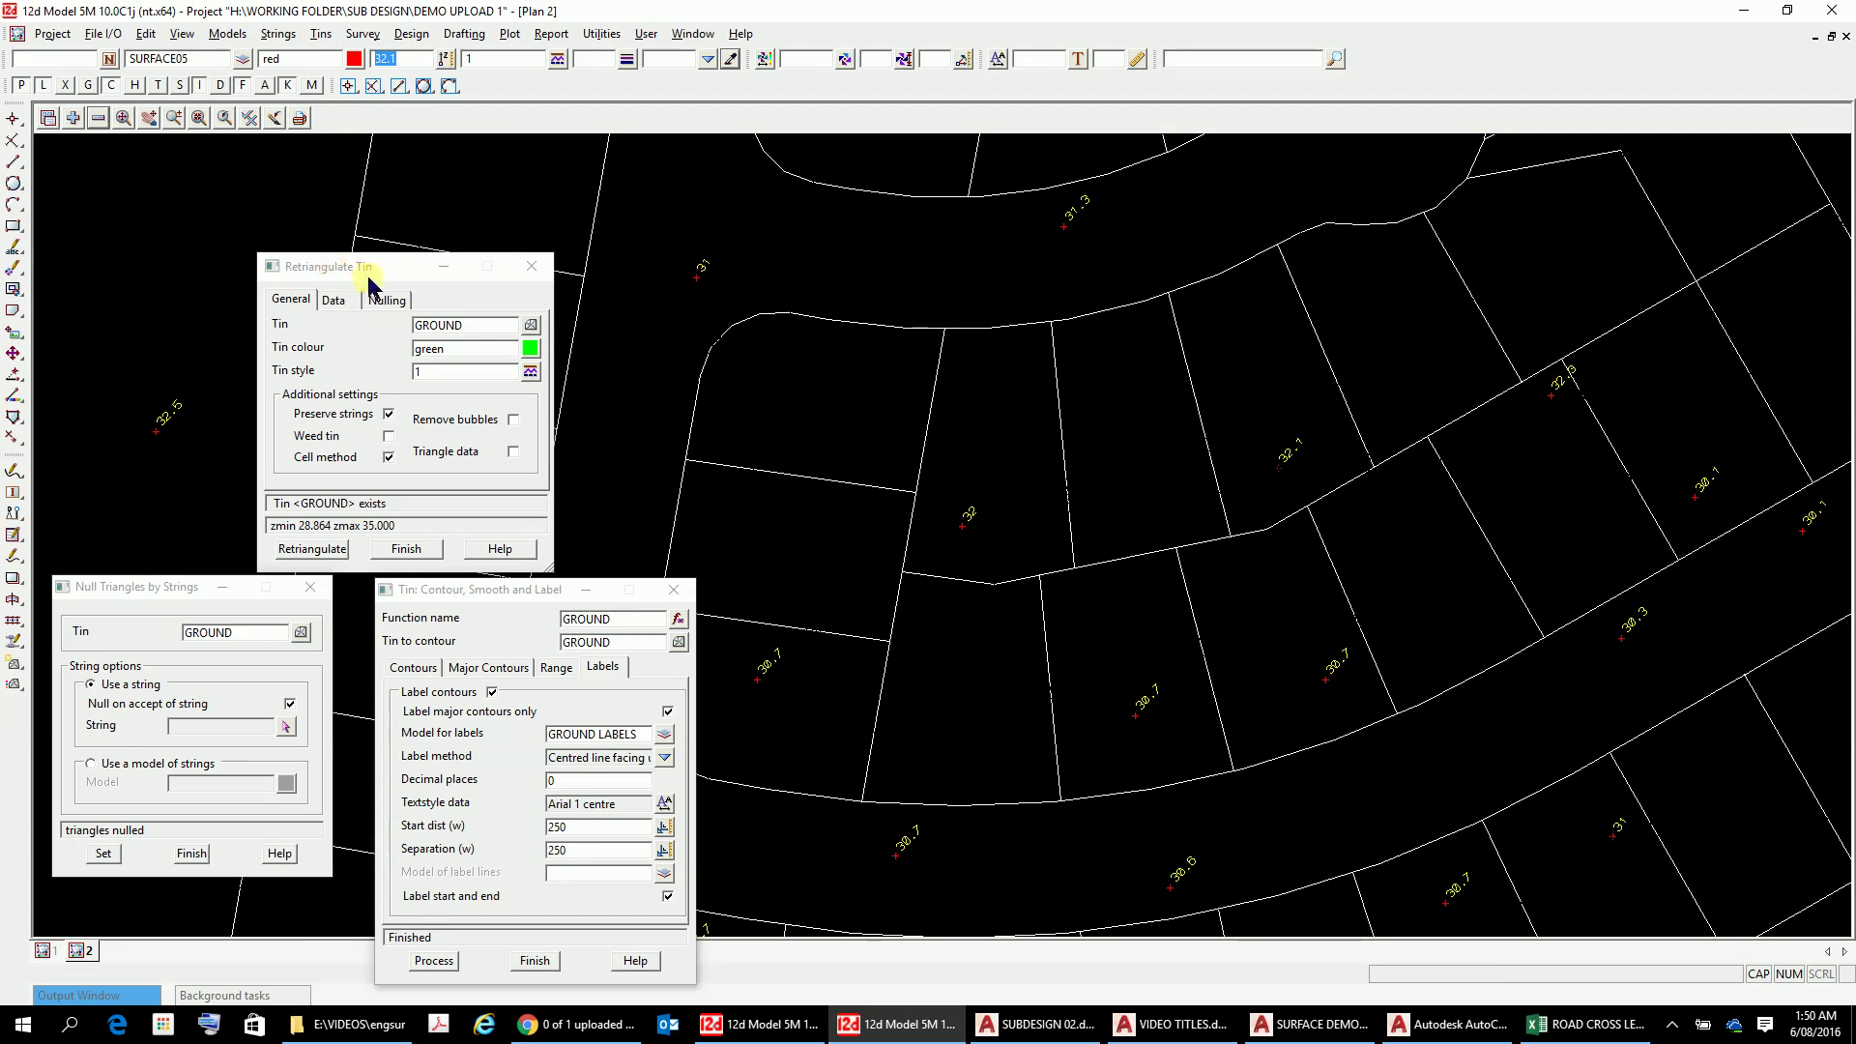
{"action": "type", "text": "31."}
{"action": "left_click", "coordinate": [13, 124]}
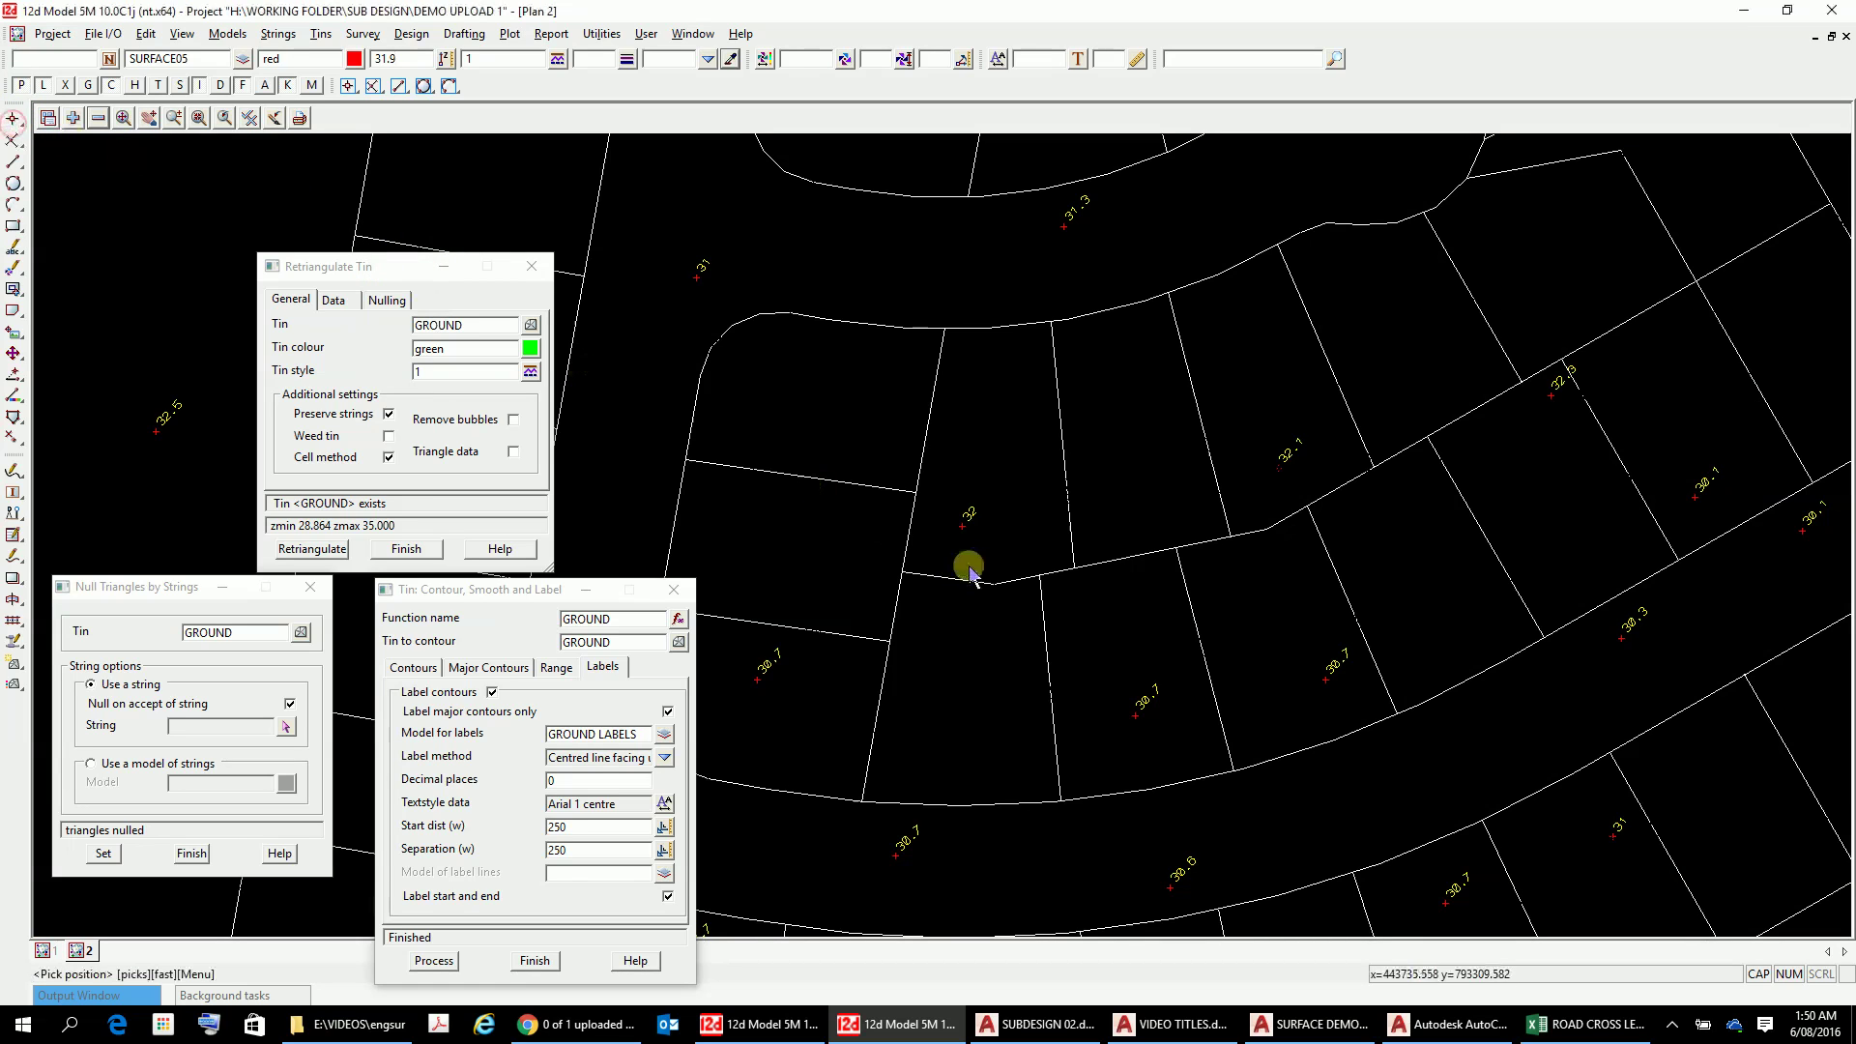
{"action": "left_click", "coordinate": [963, 466]}
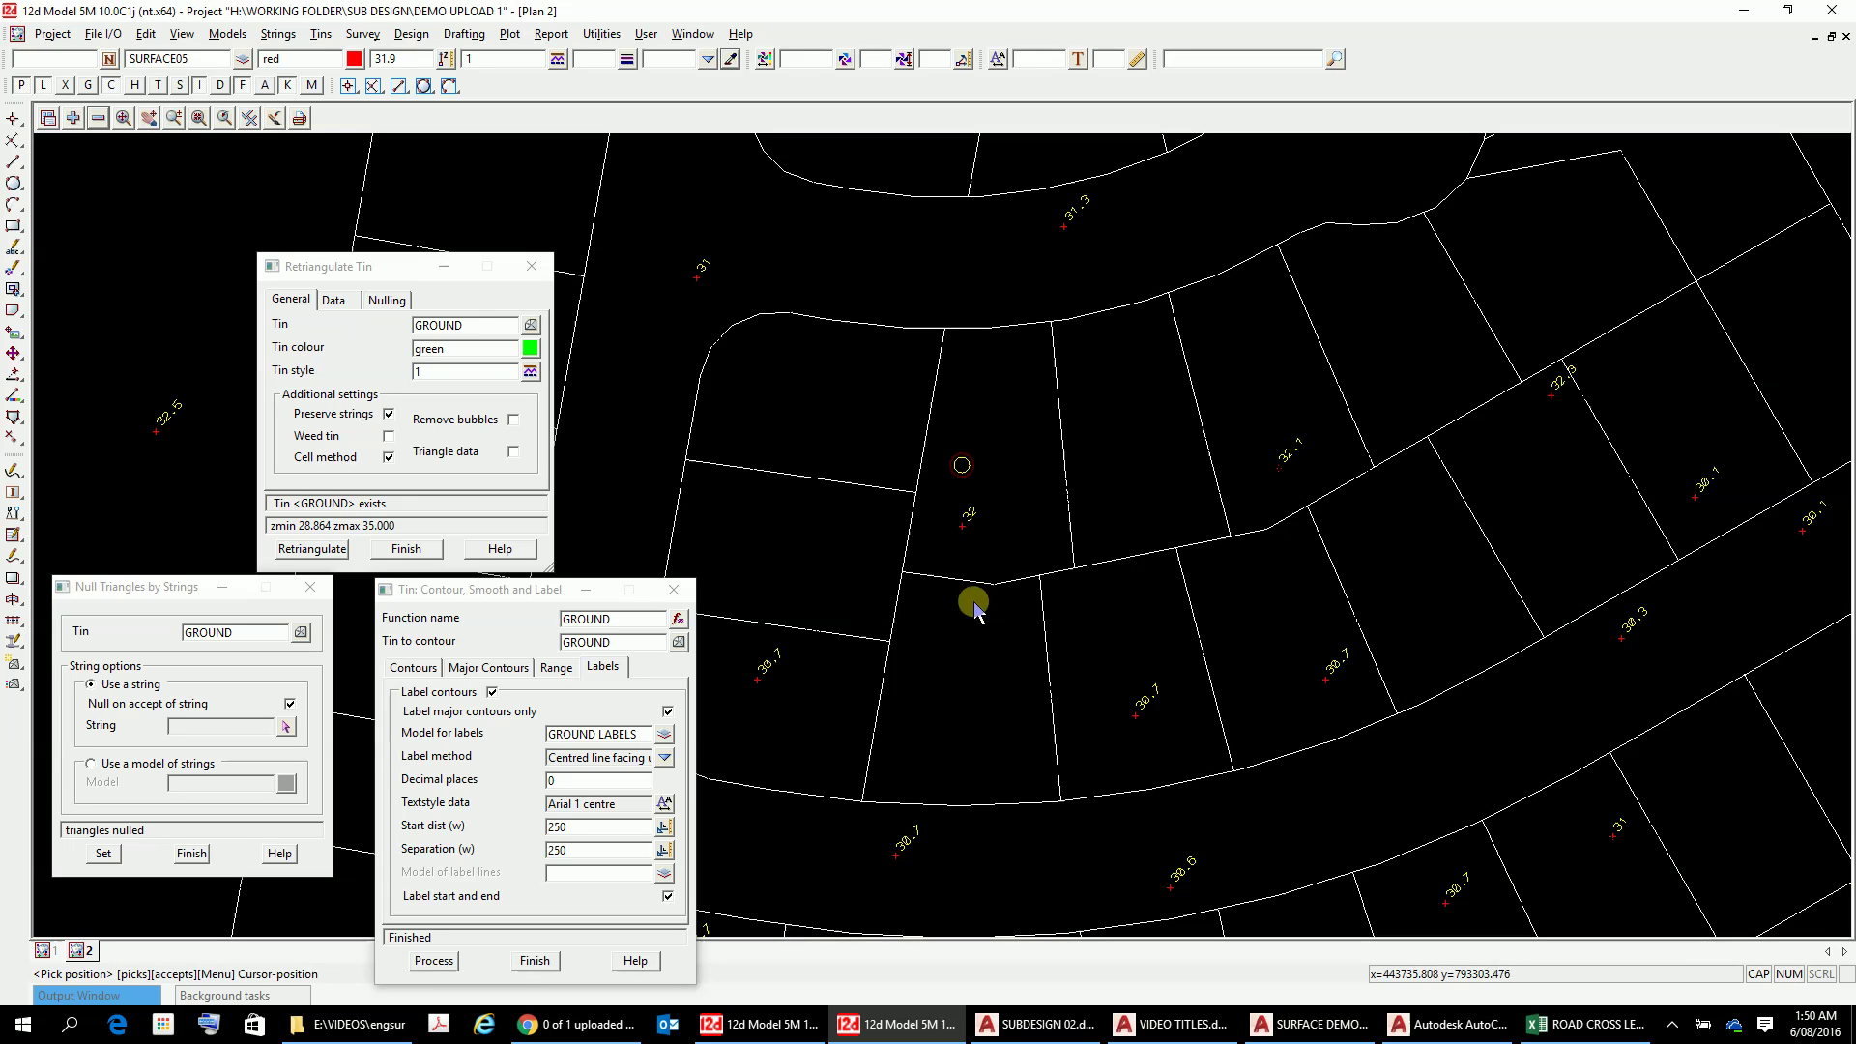
{"action": "right_click", "coordinate": [957, 497]}
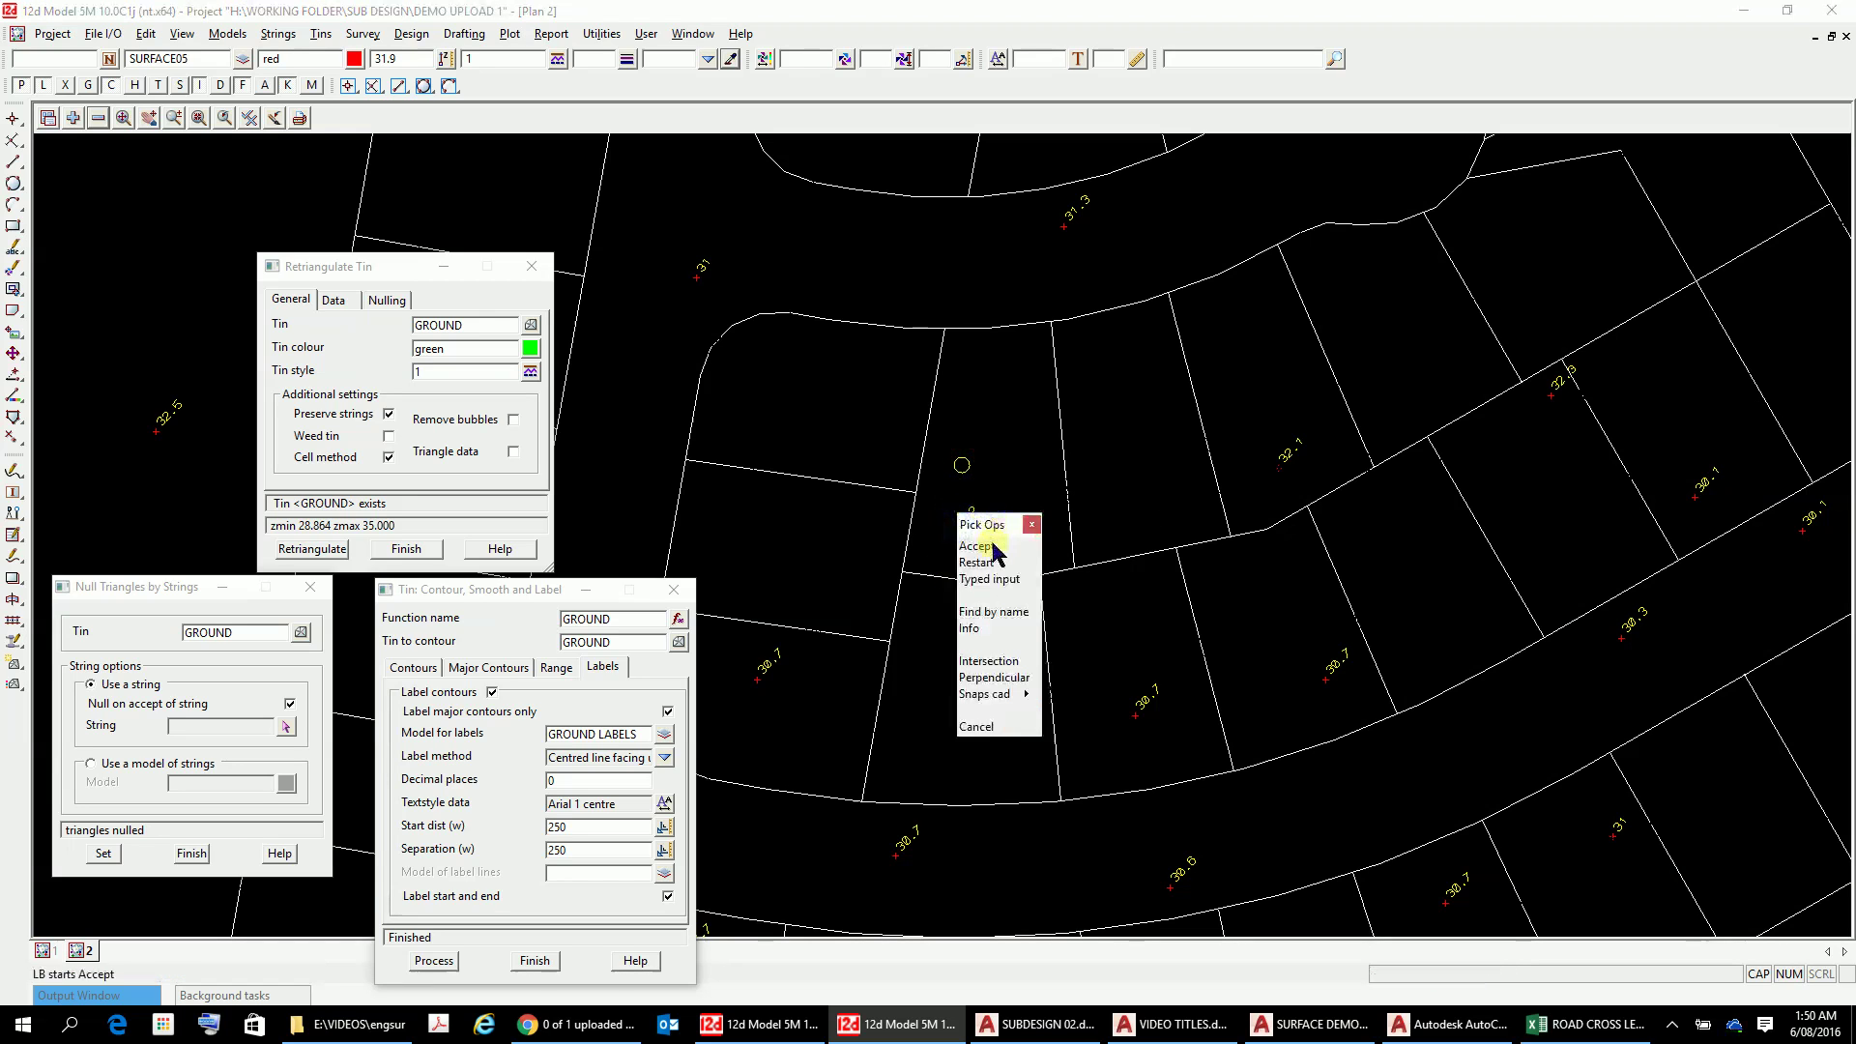
{"action": "left_click", "coordinate": [977, 547]}
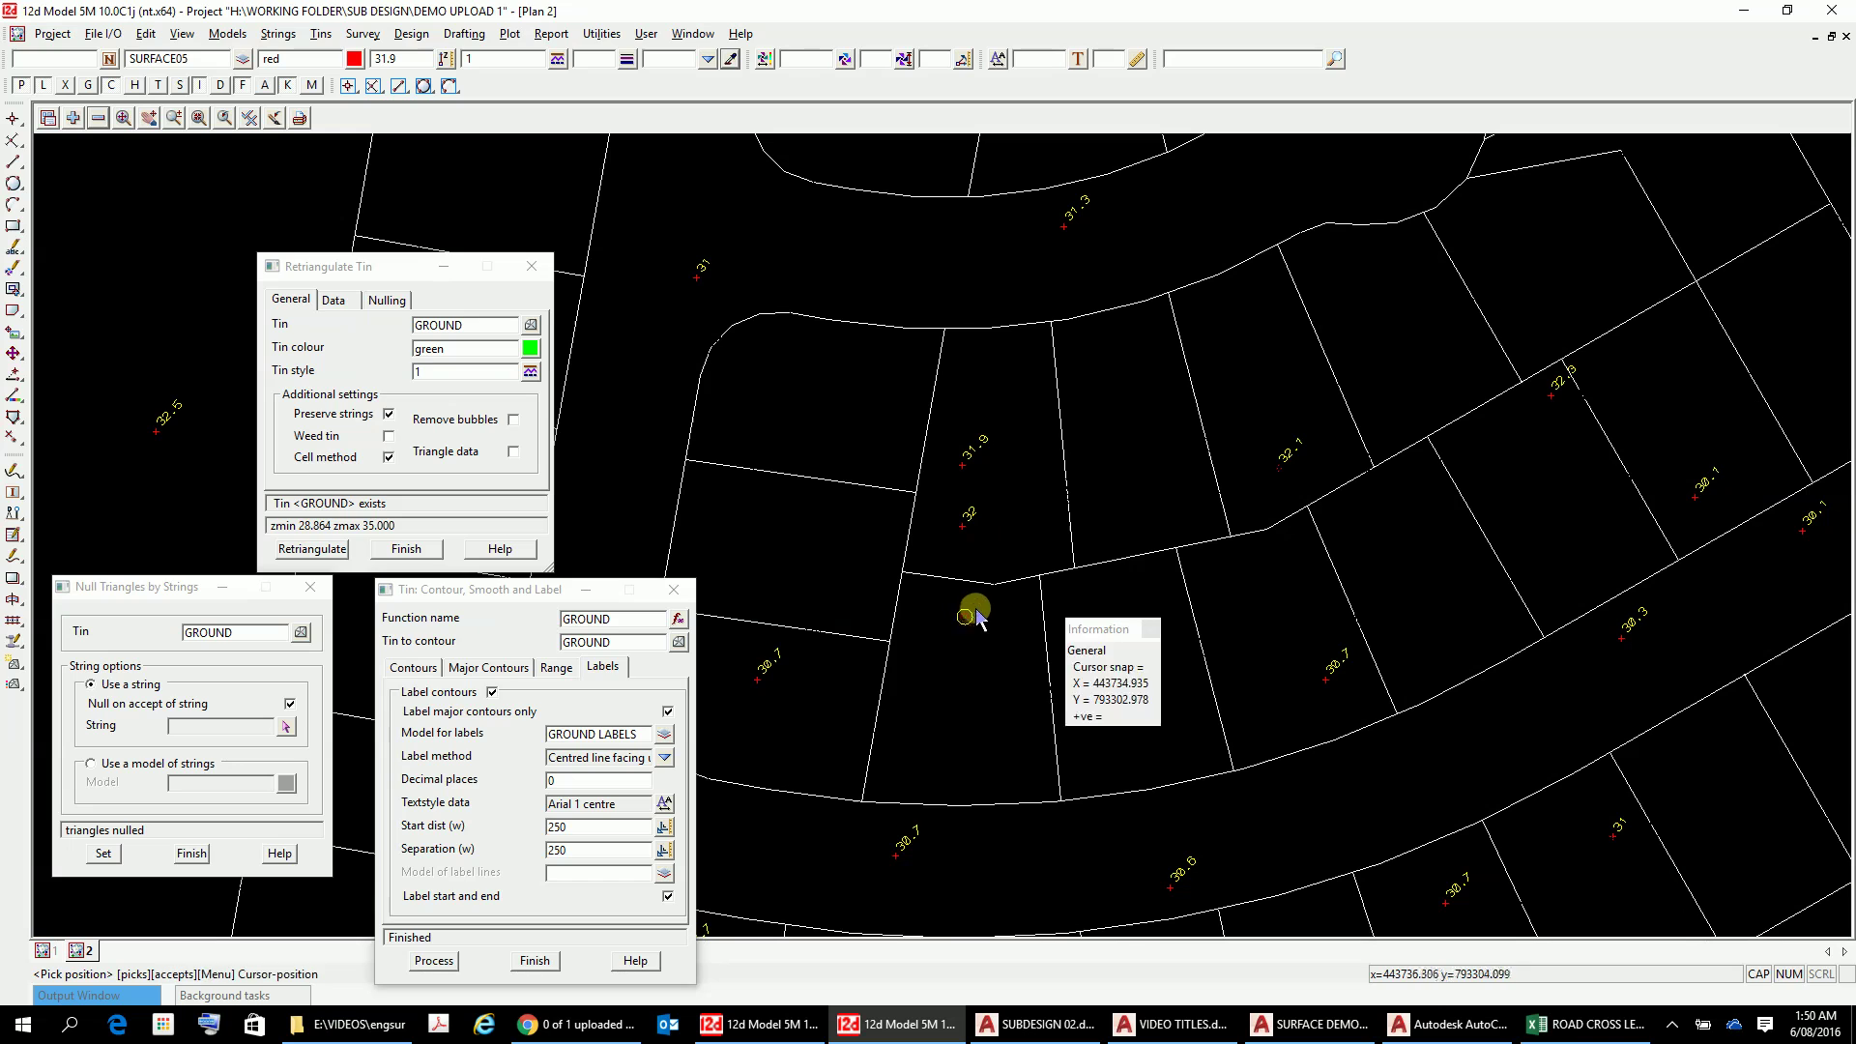
{"action": "right_click", "coordinate": [978, 615]}
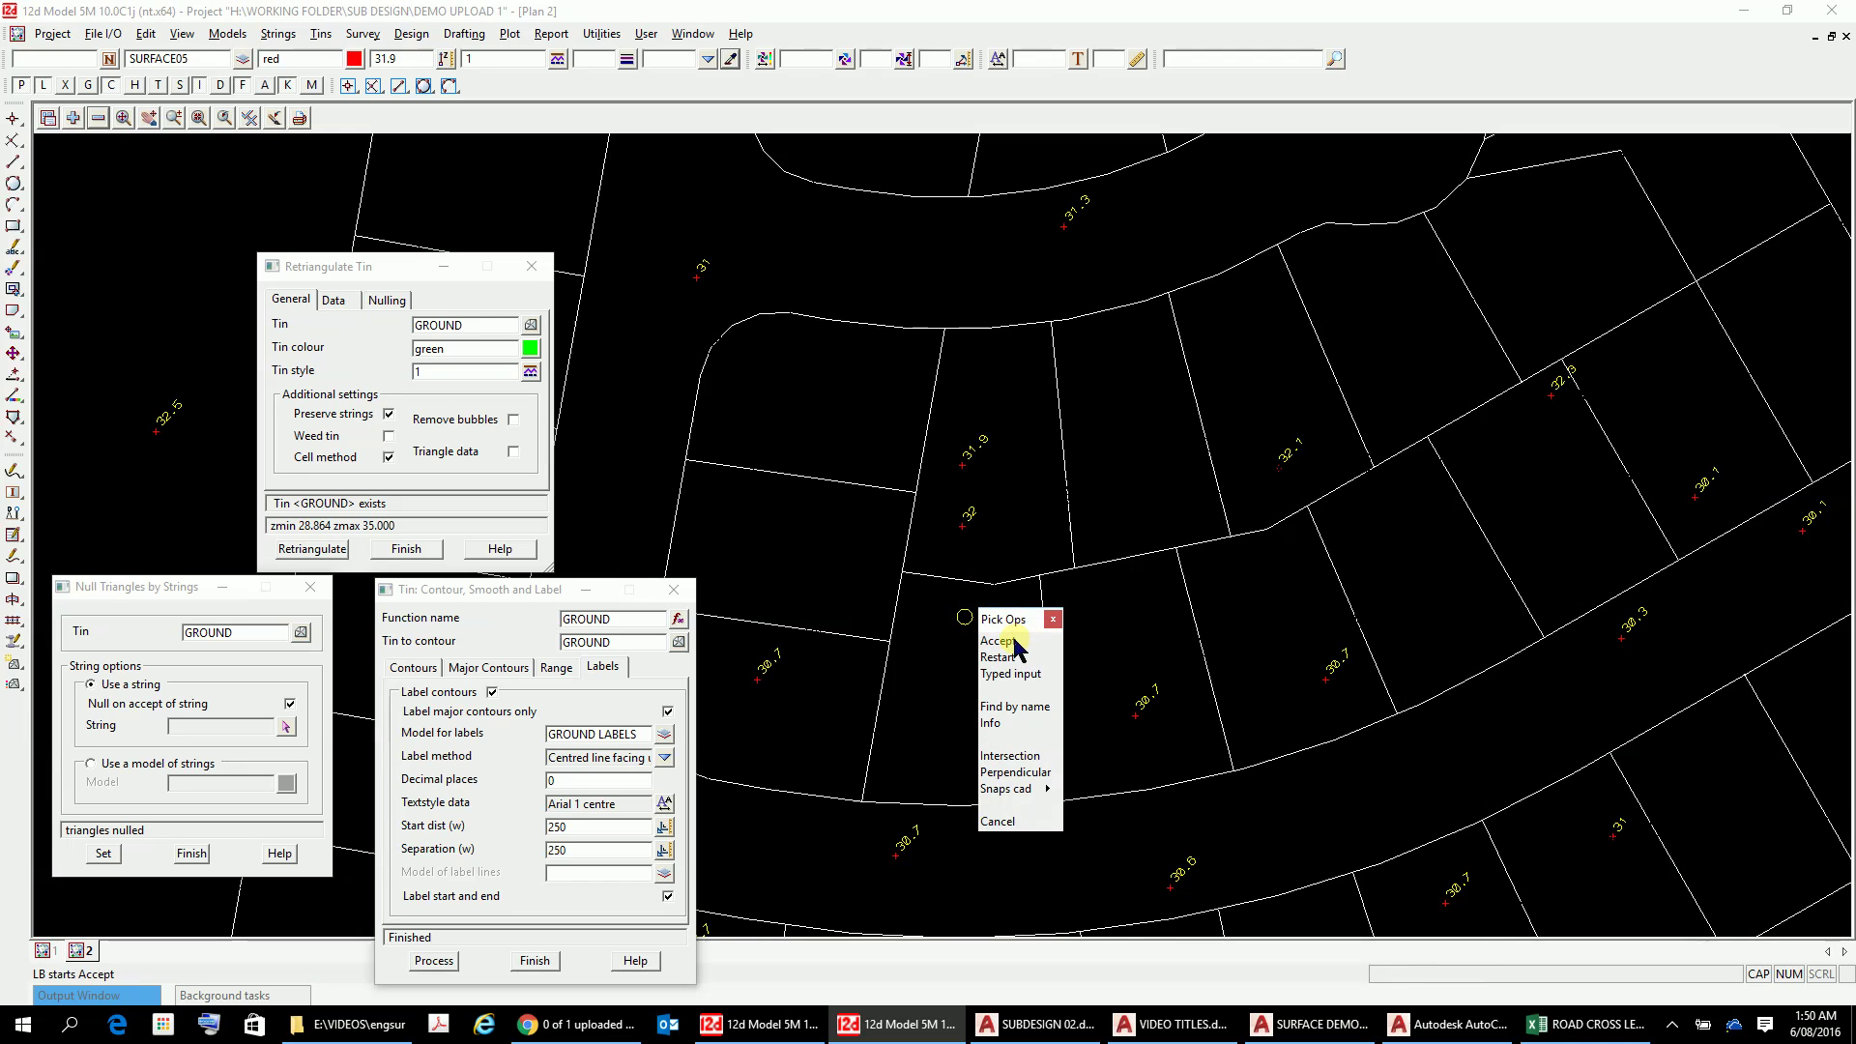
{"action": "left_click", "coordinate": [1005, 642]}
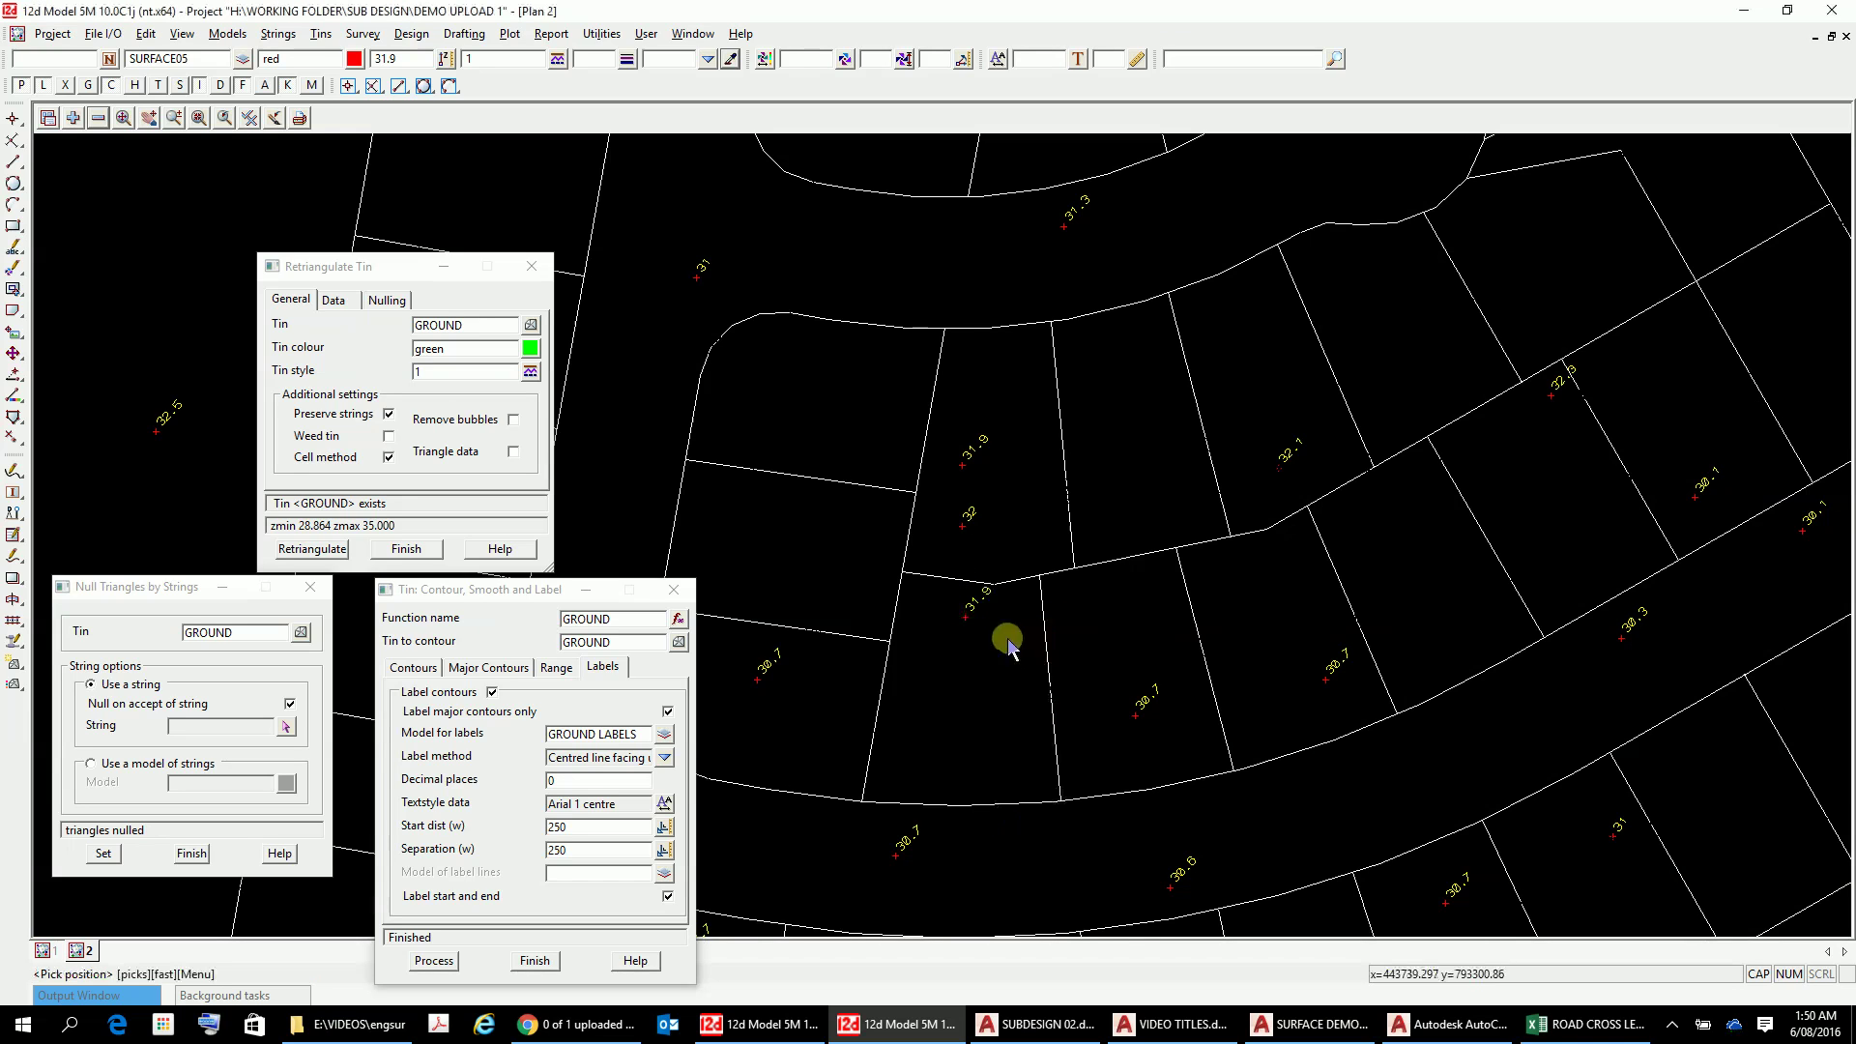
Step: Create a third 31.9 point in the lot west of the 32 survey point, avoiding a snap to the lot boundary
{"action": "right_click", "coordinate": [886, 518]}
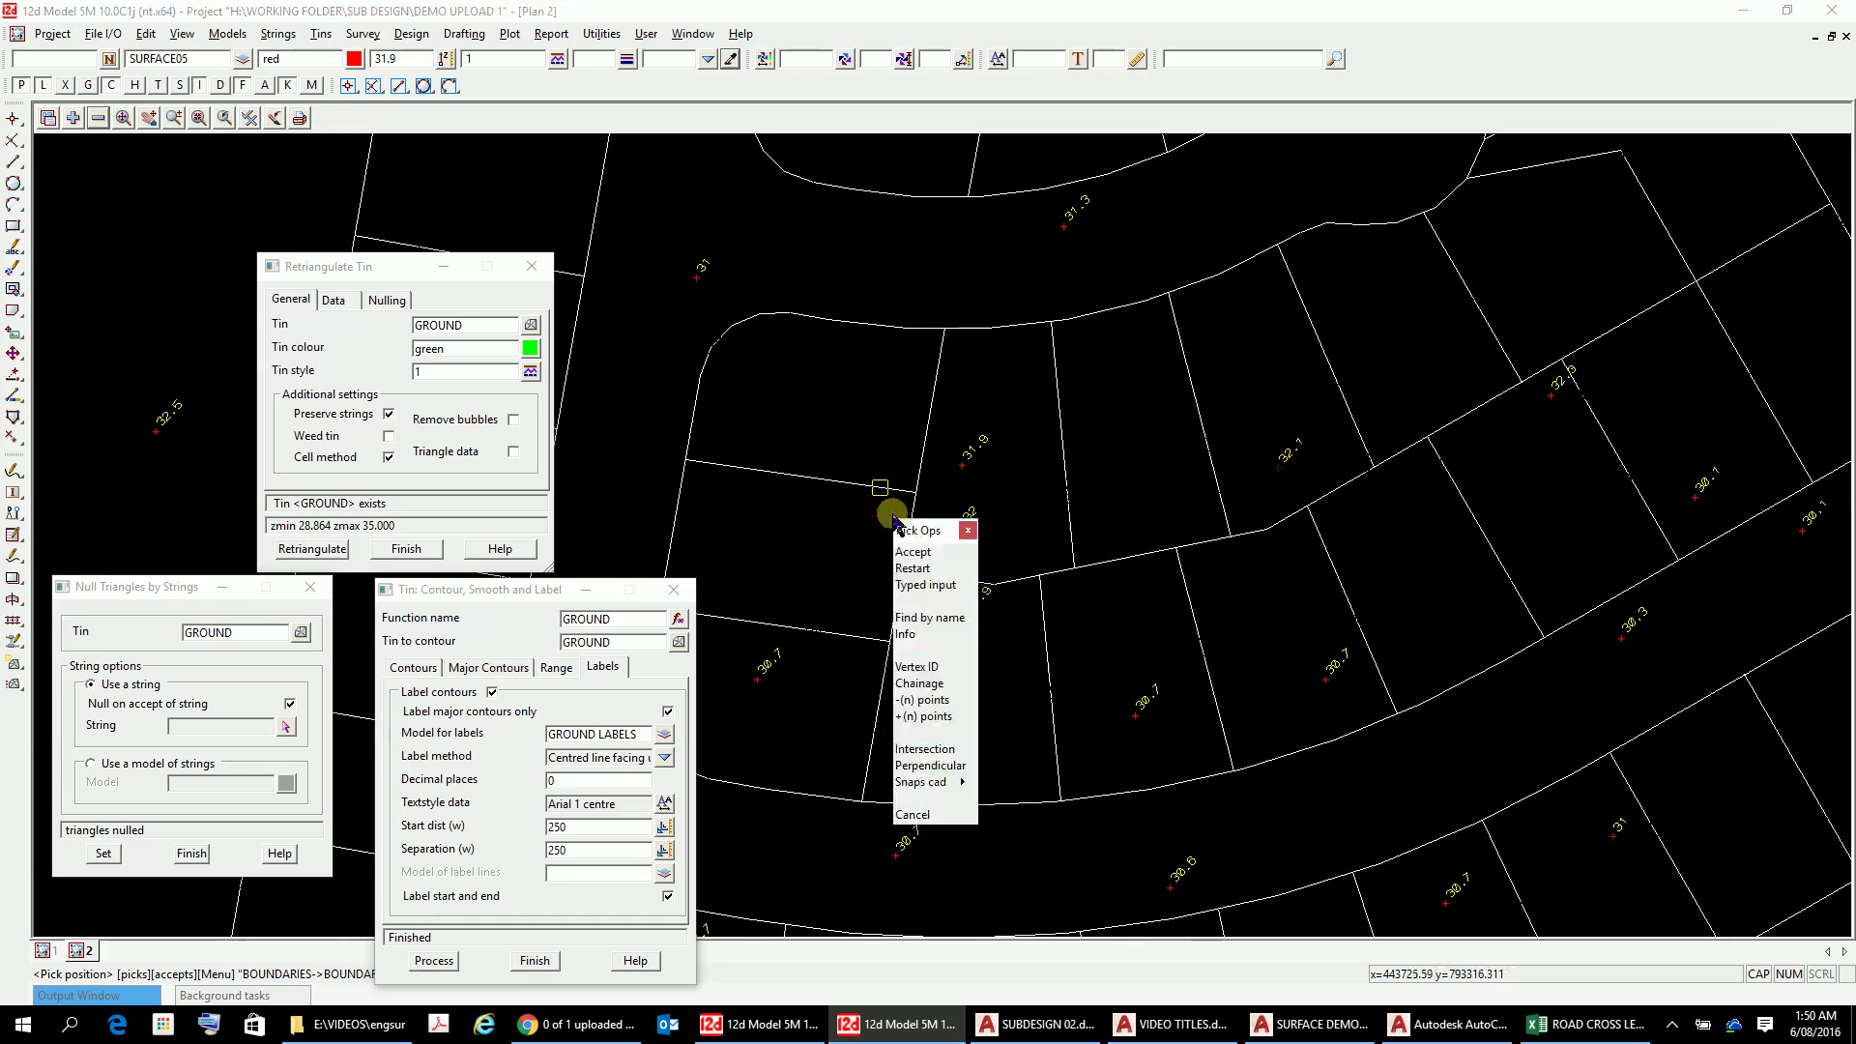
{"action": "left_click", "coordinate": [931, 568]}
{"action": "left_click", "coordinate": [876, 522]}
{"action": "right_click", "coordinate": [878, 516]}
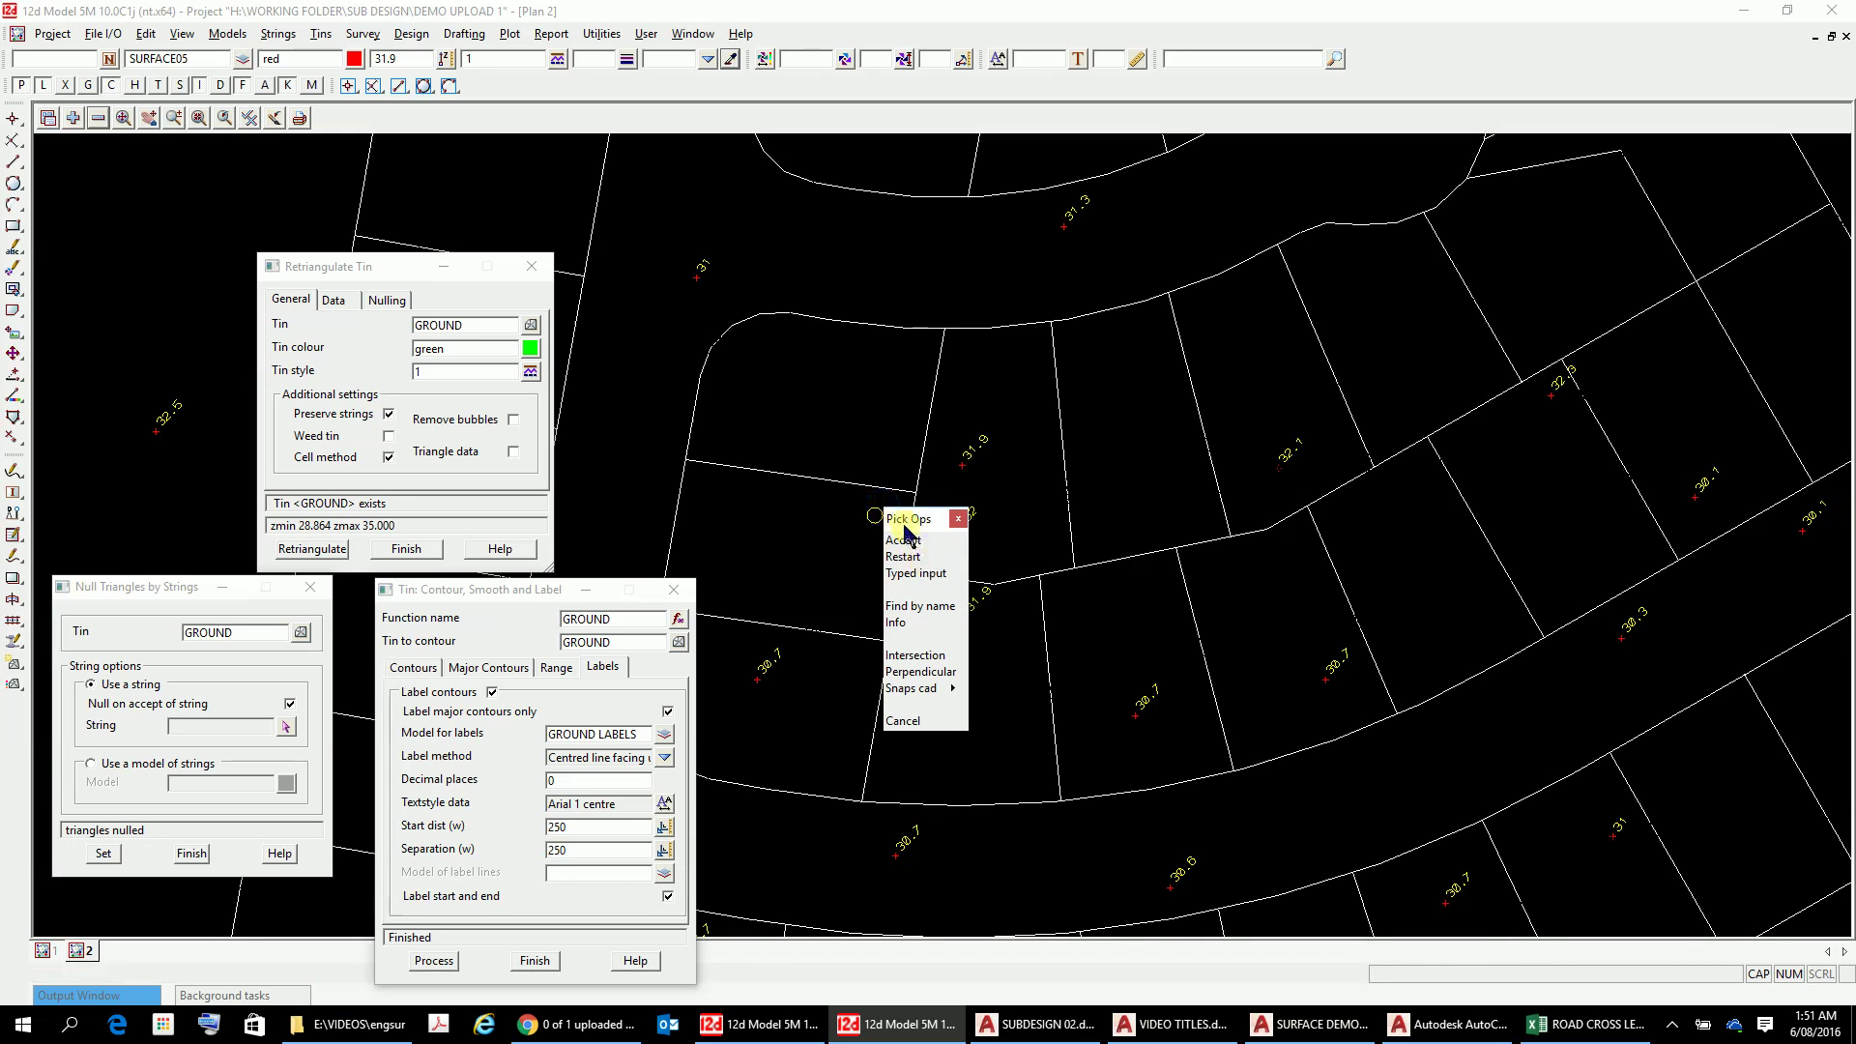
{"action": "left_click", "coordinate": [909, 541]}
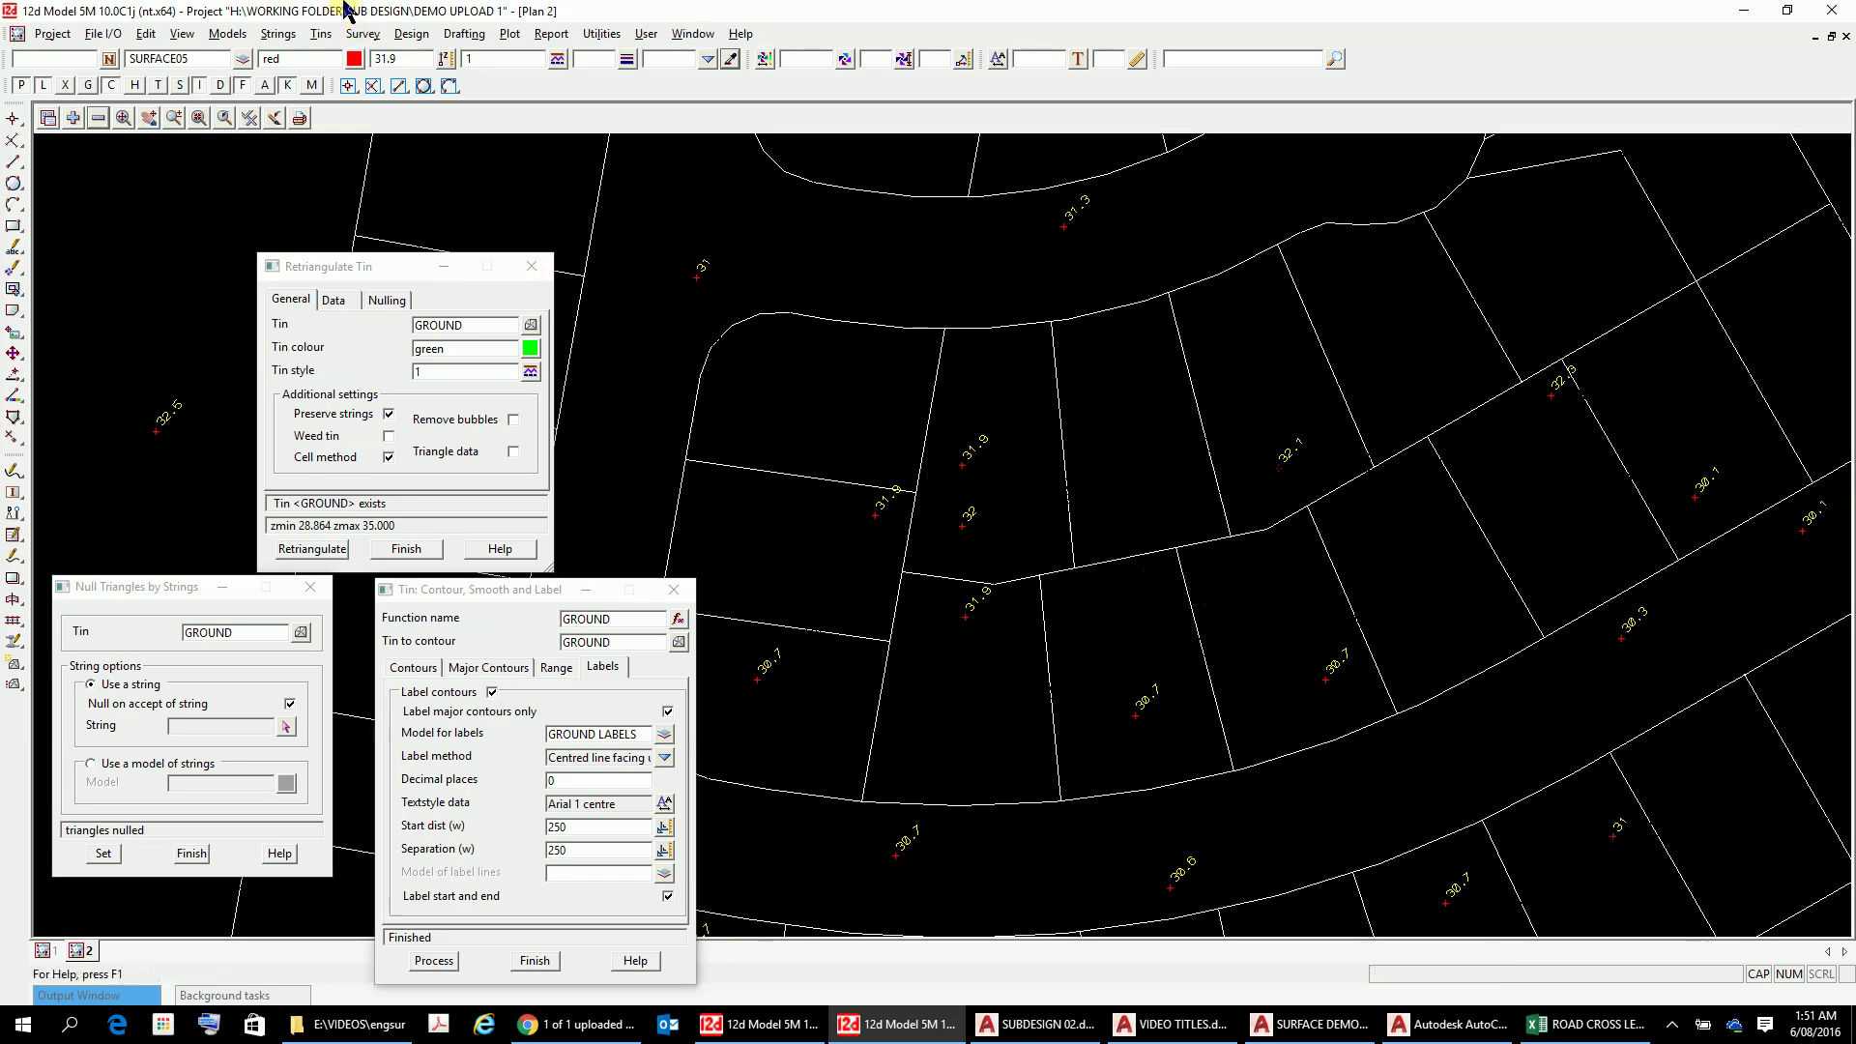
Step: Set the height to 32 and create a point in the lot immediately west of the 32.1 survey point
{"action": "left_click", "coordinate": [401, 60]}
{"action": "key", "text": "BackSpace"}
{"action": "key", "text": "BackSpace"}
{"action": "key", "text": "BackSpace"}
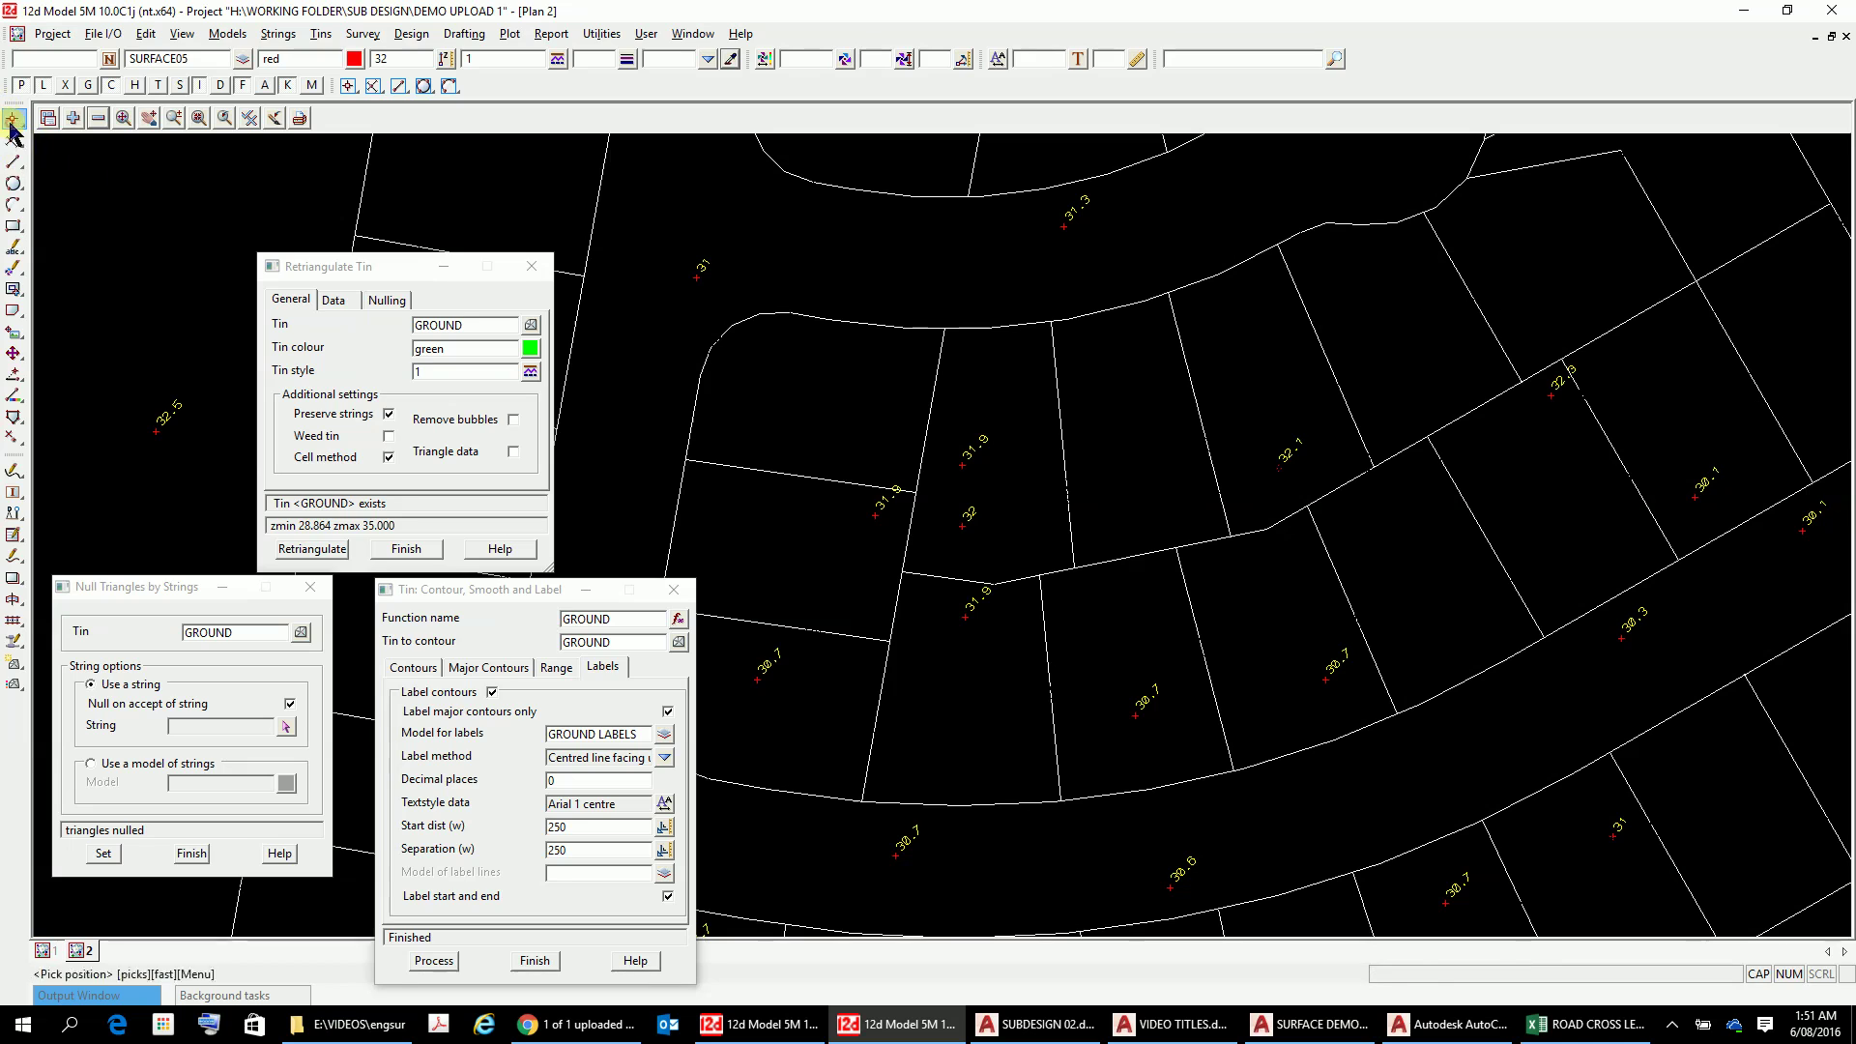
{"action": "left_click", "coordinate": [1150, 440]}
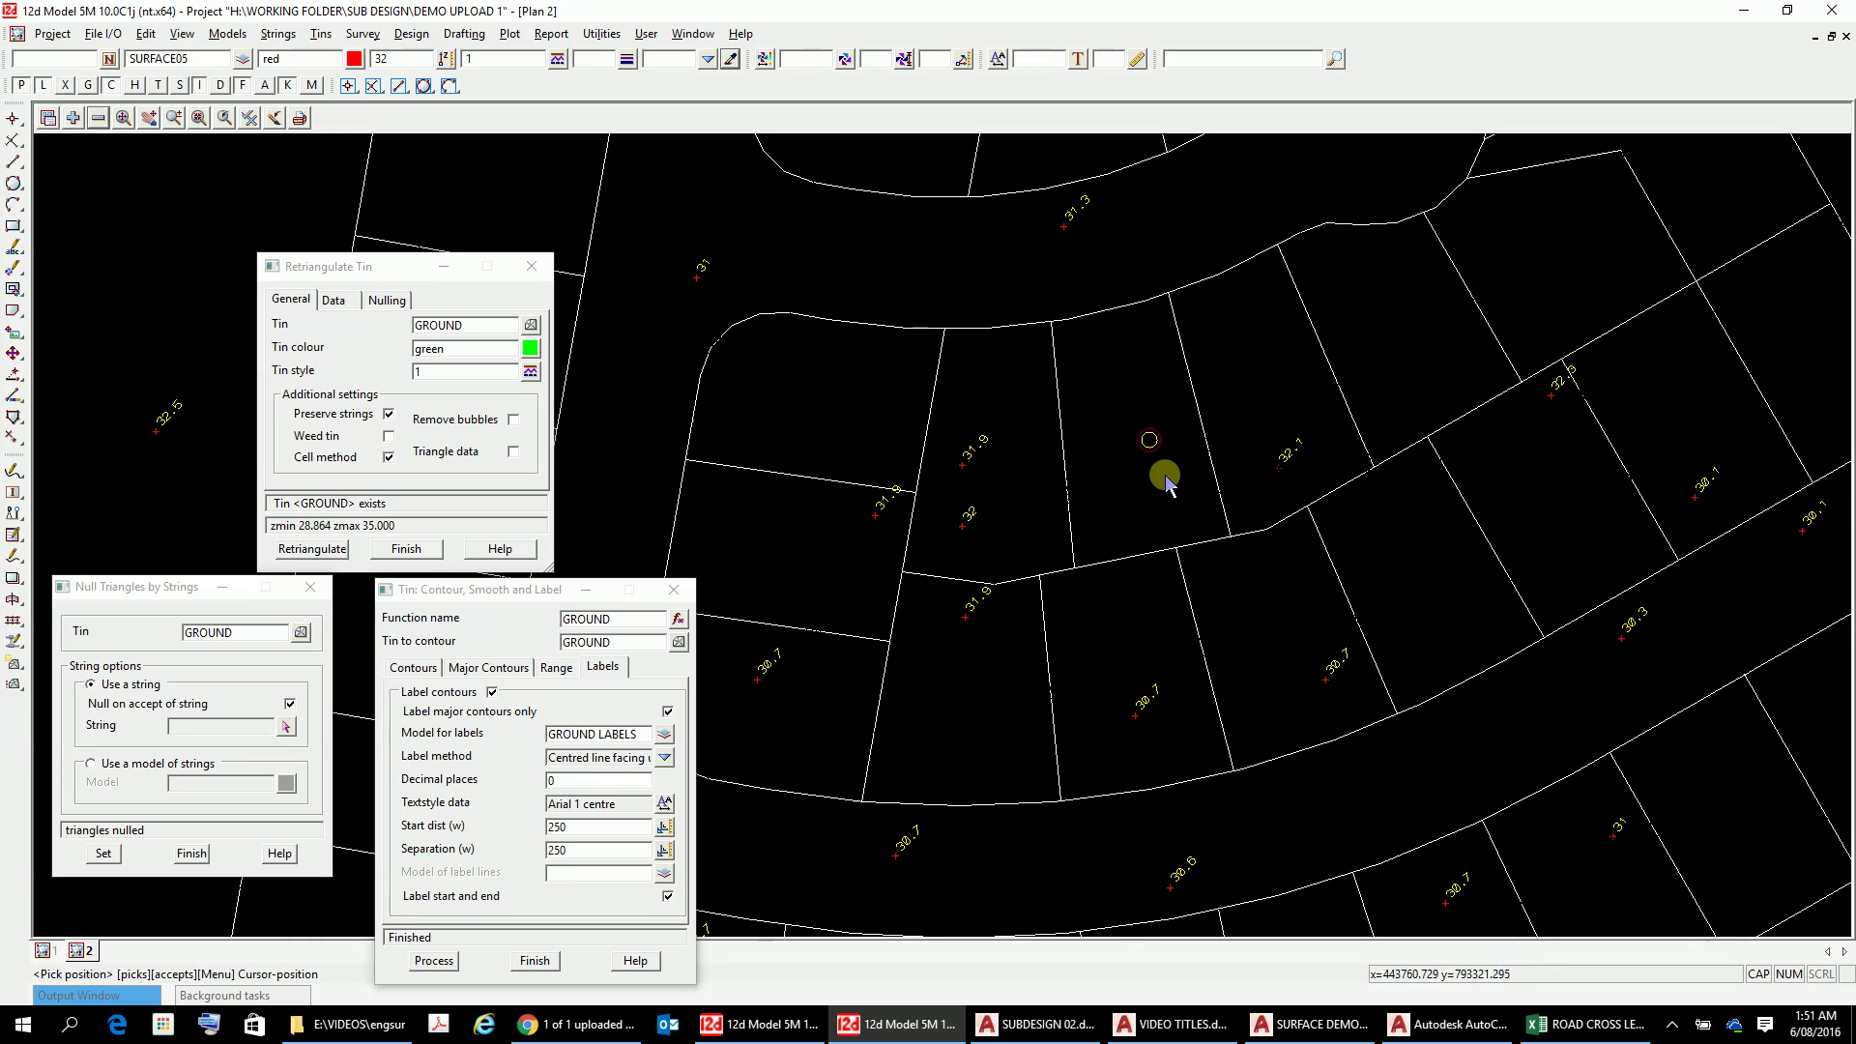
{"action": "right_click", "coordinate": [1190, 522]}
{"action": "left_click", "coordinate": [1195, 527]}
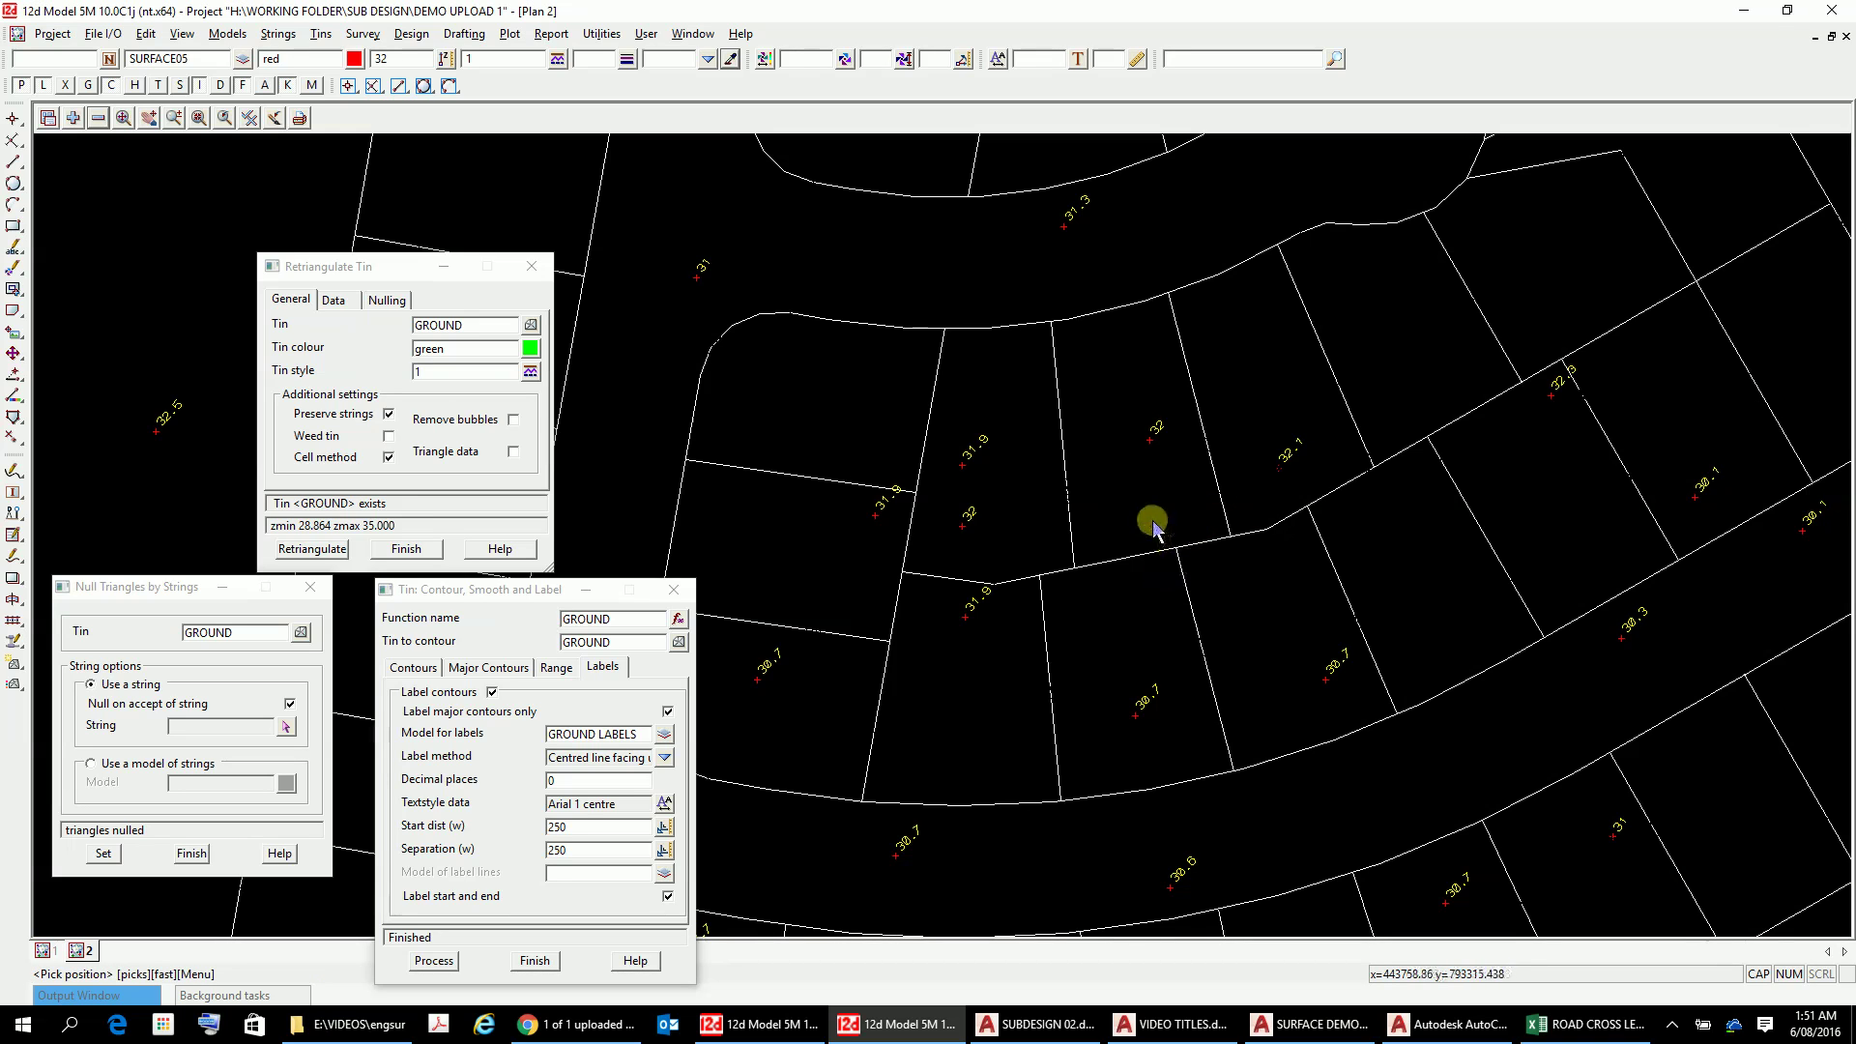
Step: Create another point at height 32 just across the rear boundary, in the lot south of the previous point
{"action": "left_click", "coordinate": [1162, 571]}
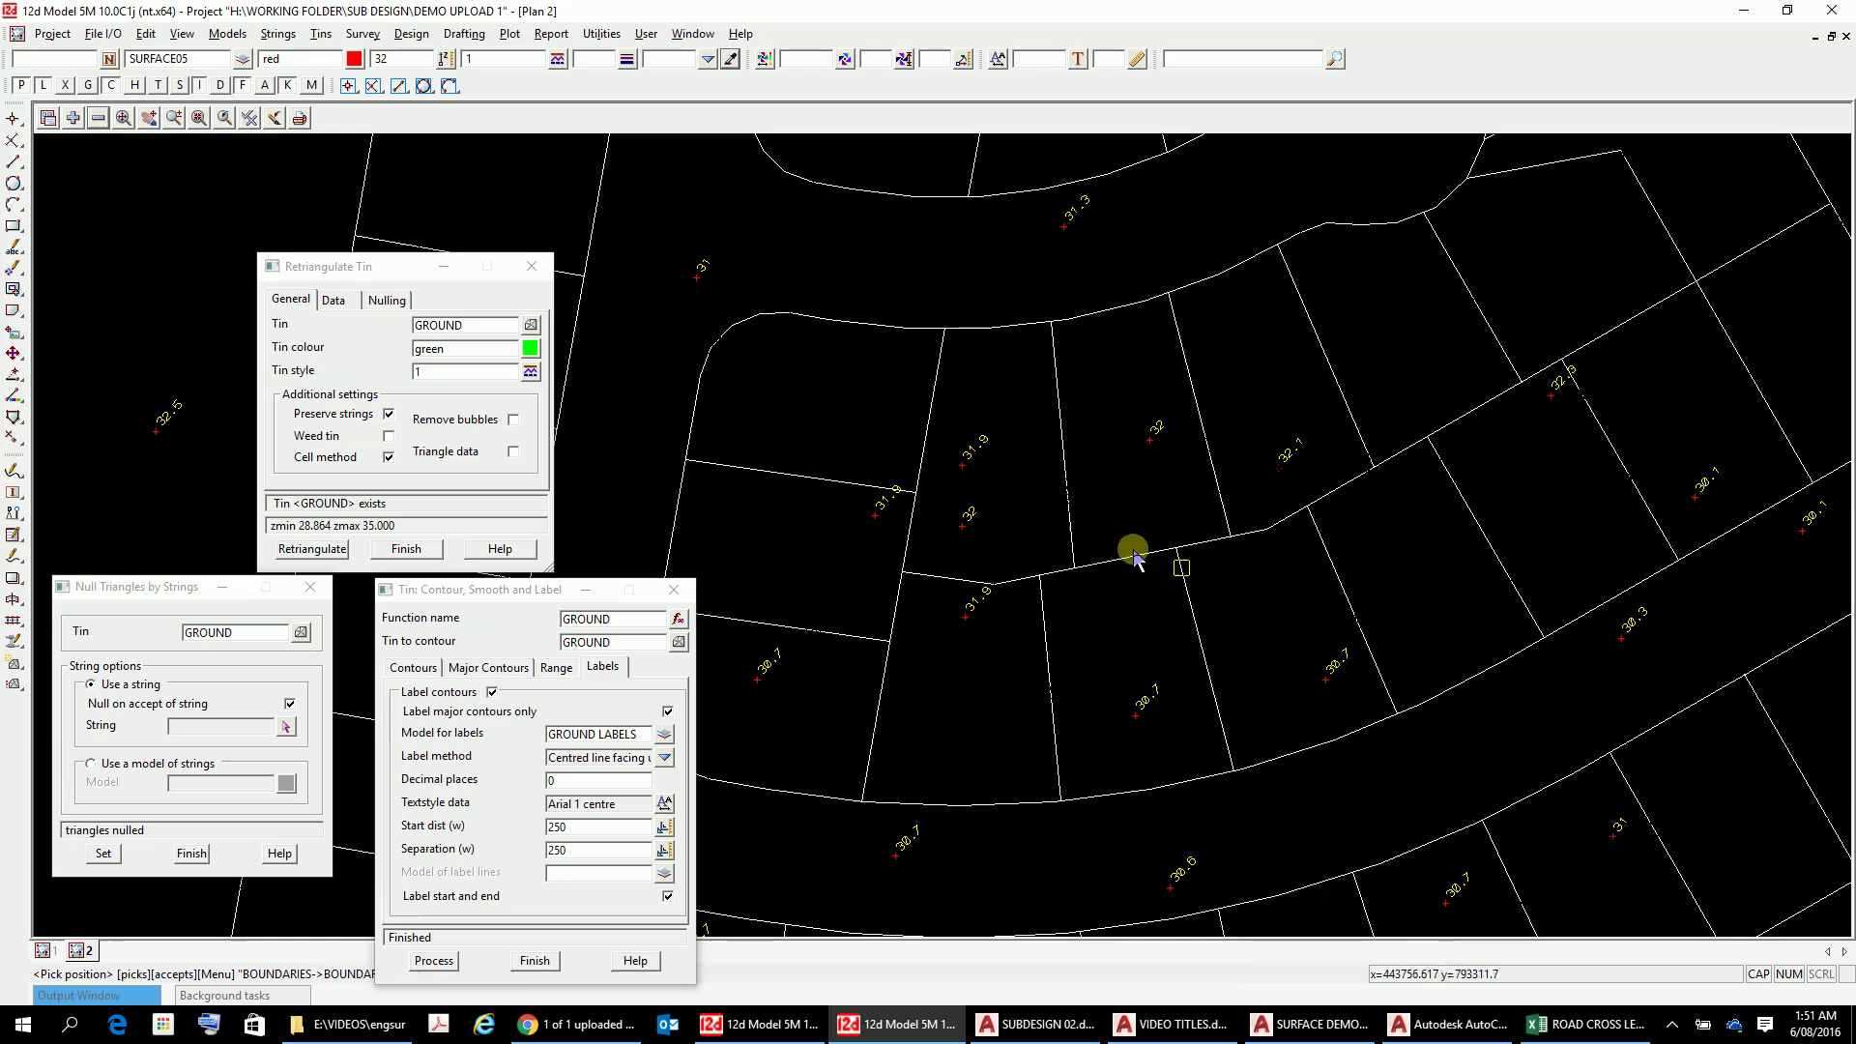
{"action": "left_click", "coordinate": [1137, 578]}
{"action": "left_click", "coordinate": [1143, 592]}
{"action": "right_click", "coordinate": [1153, 571]}
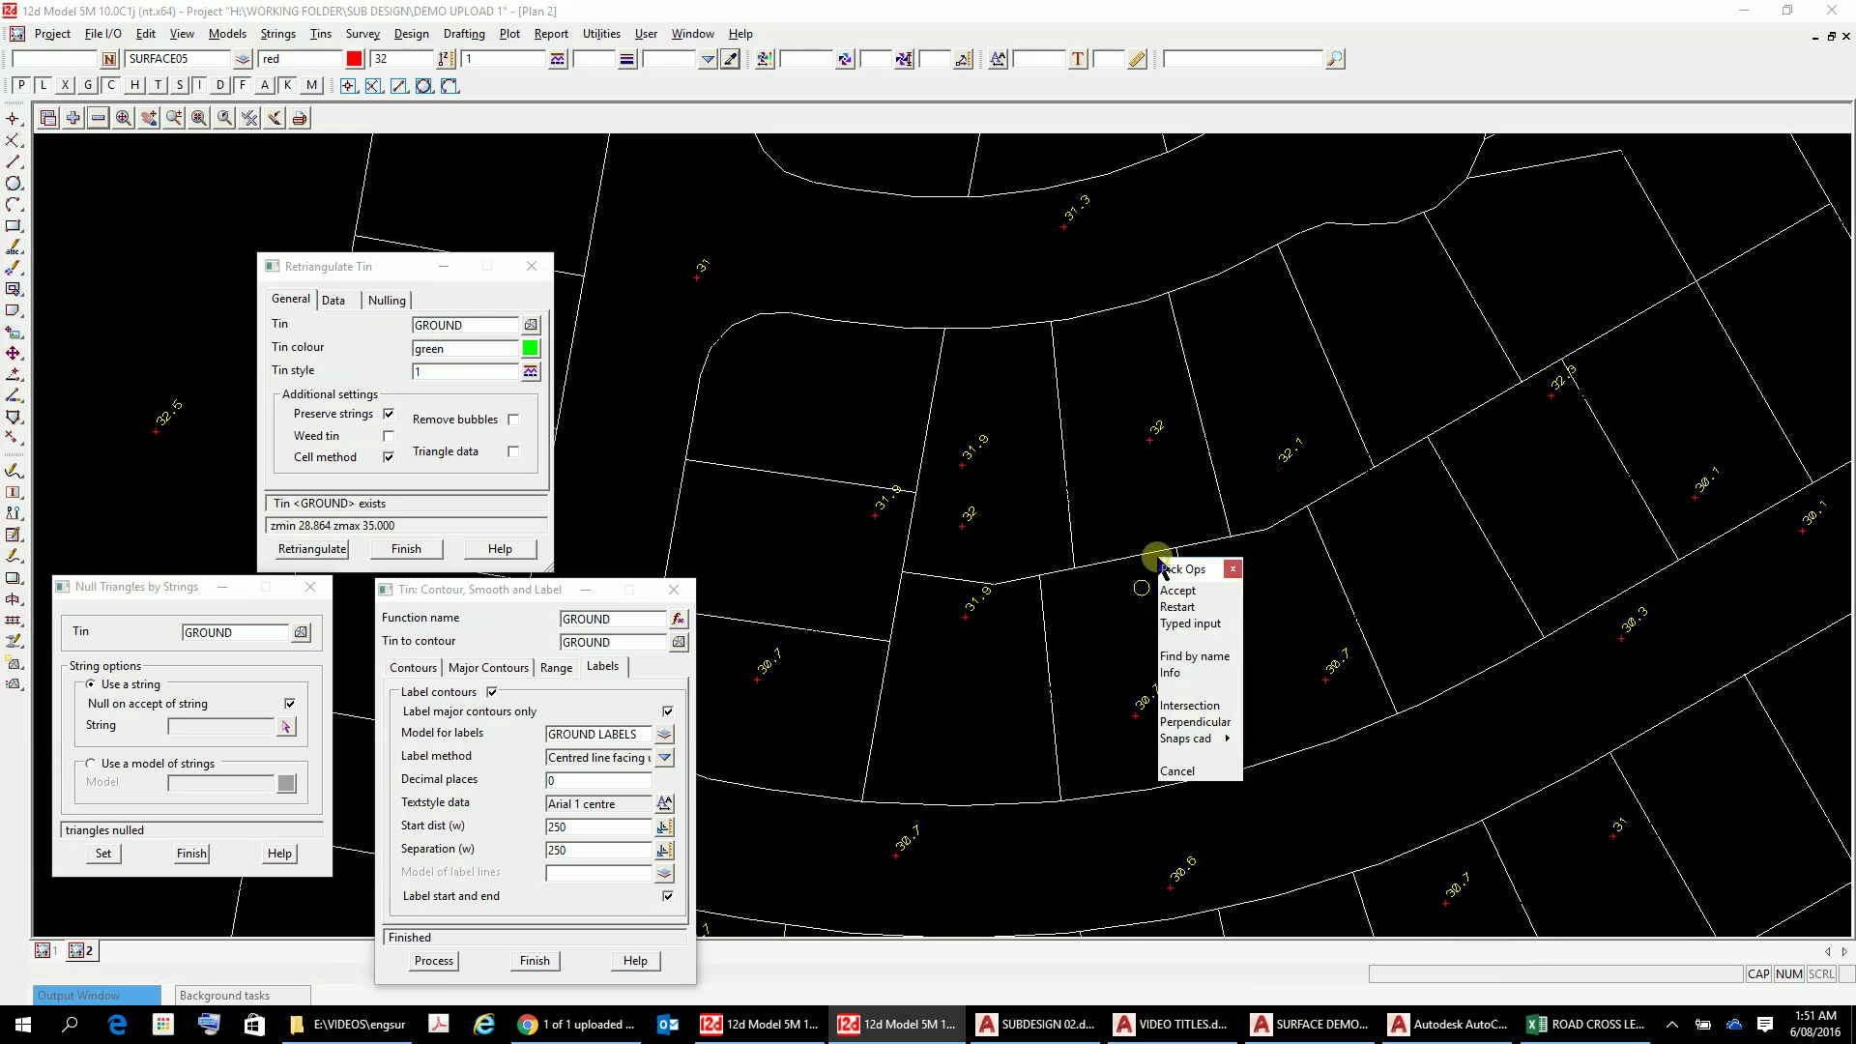
{"action": "left_click", "coordinate": [1195, 592]}
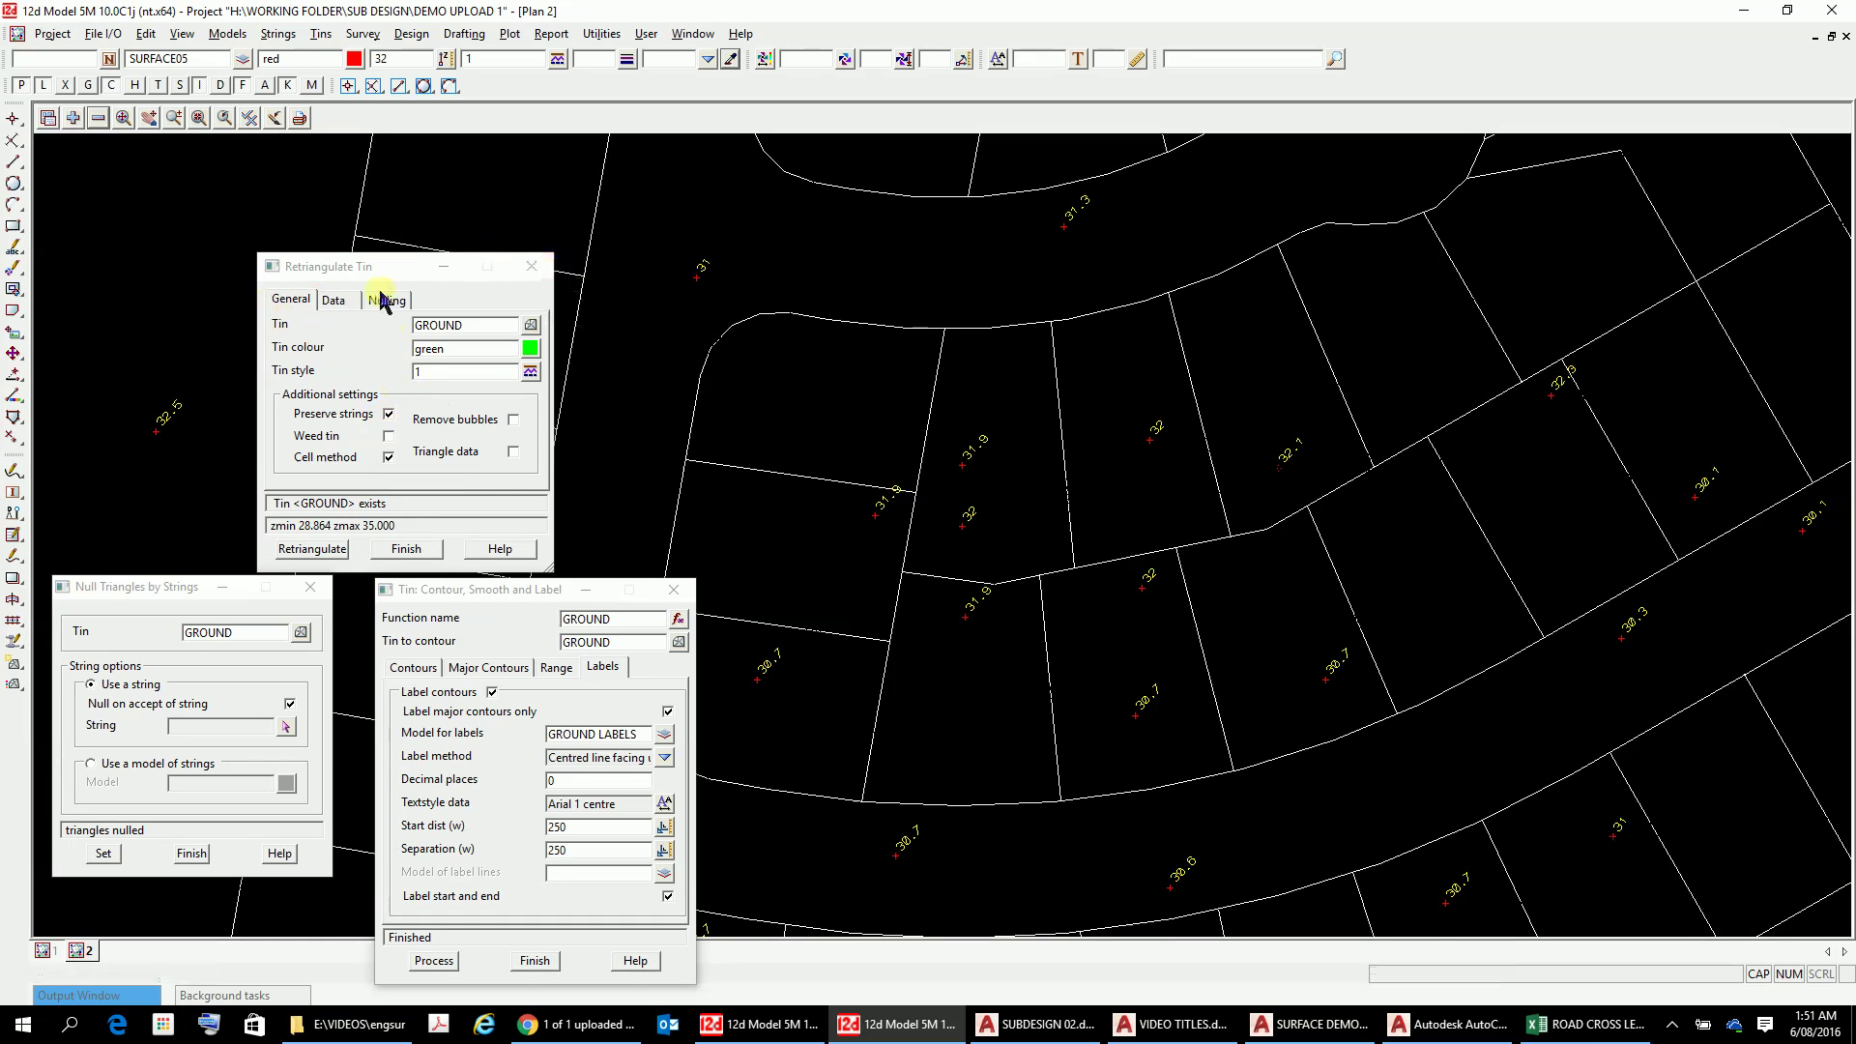
Step: Retriangulate the GROUND tin and add tin GROUND to plan view 2
{"action": "left_click", "coordinate": [311, 549]}
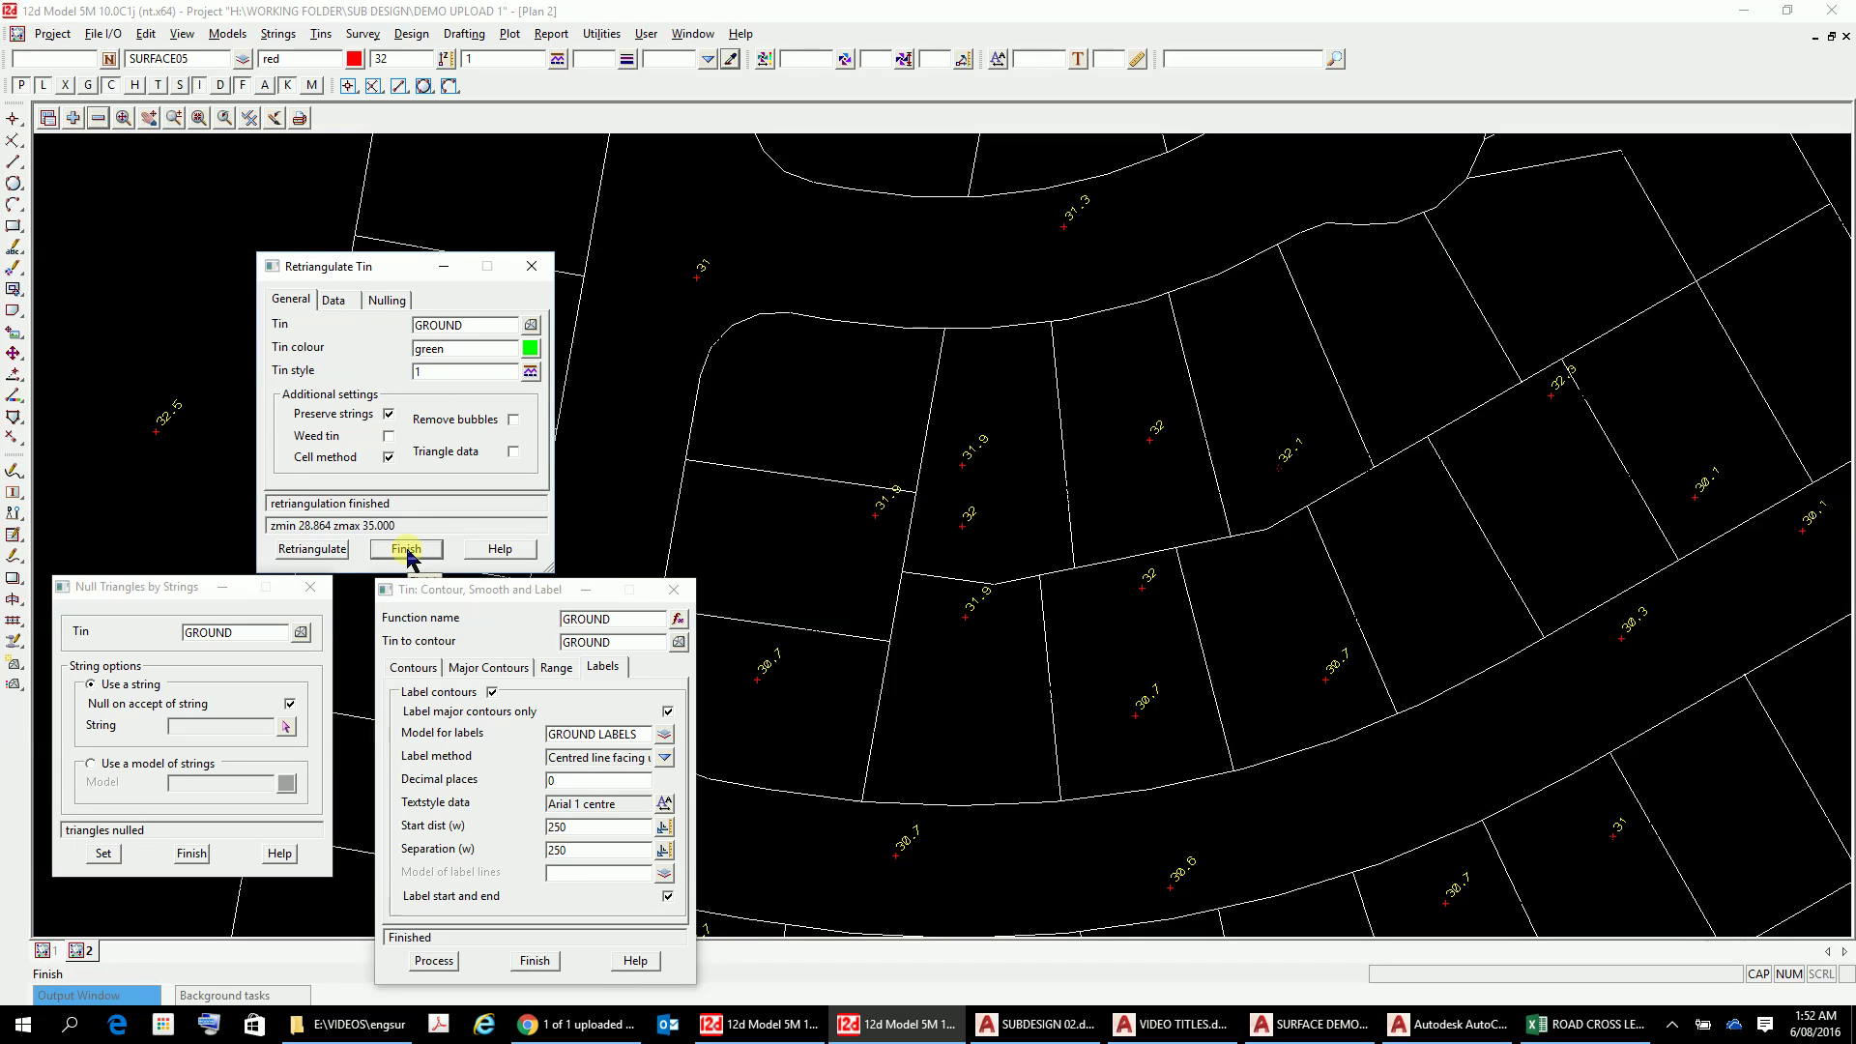
{"action": "left_click", "coordinate": [74, 118]}
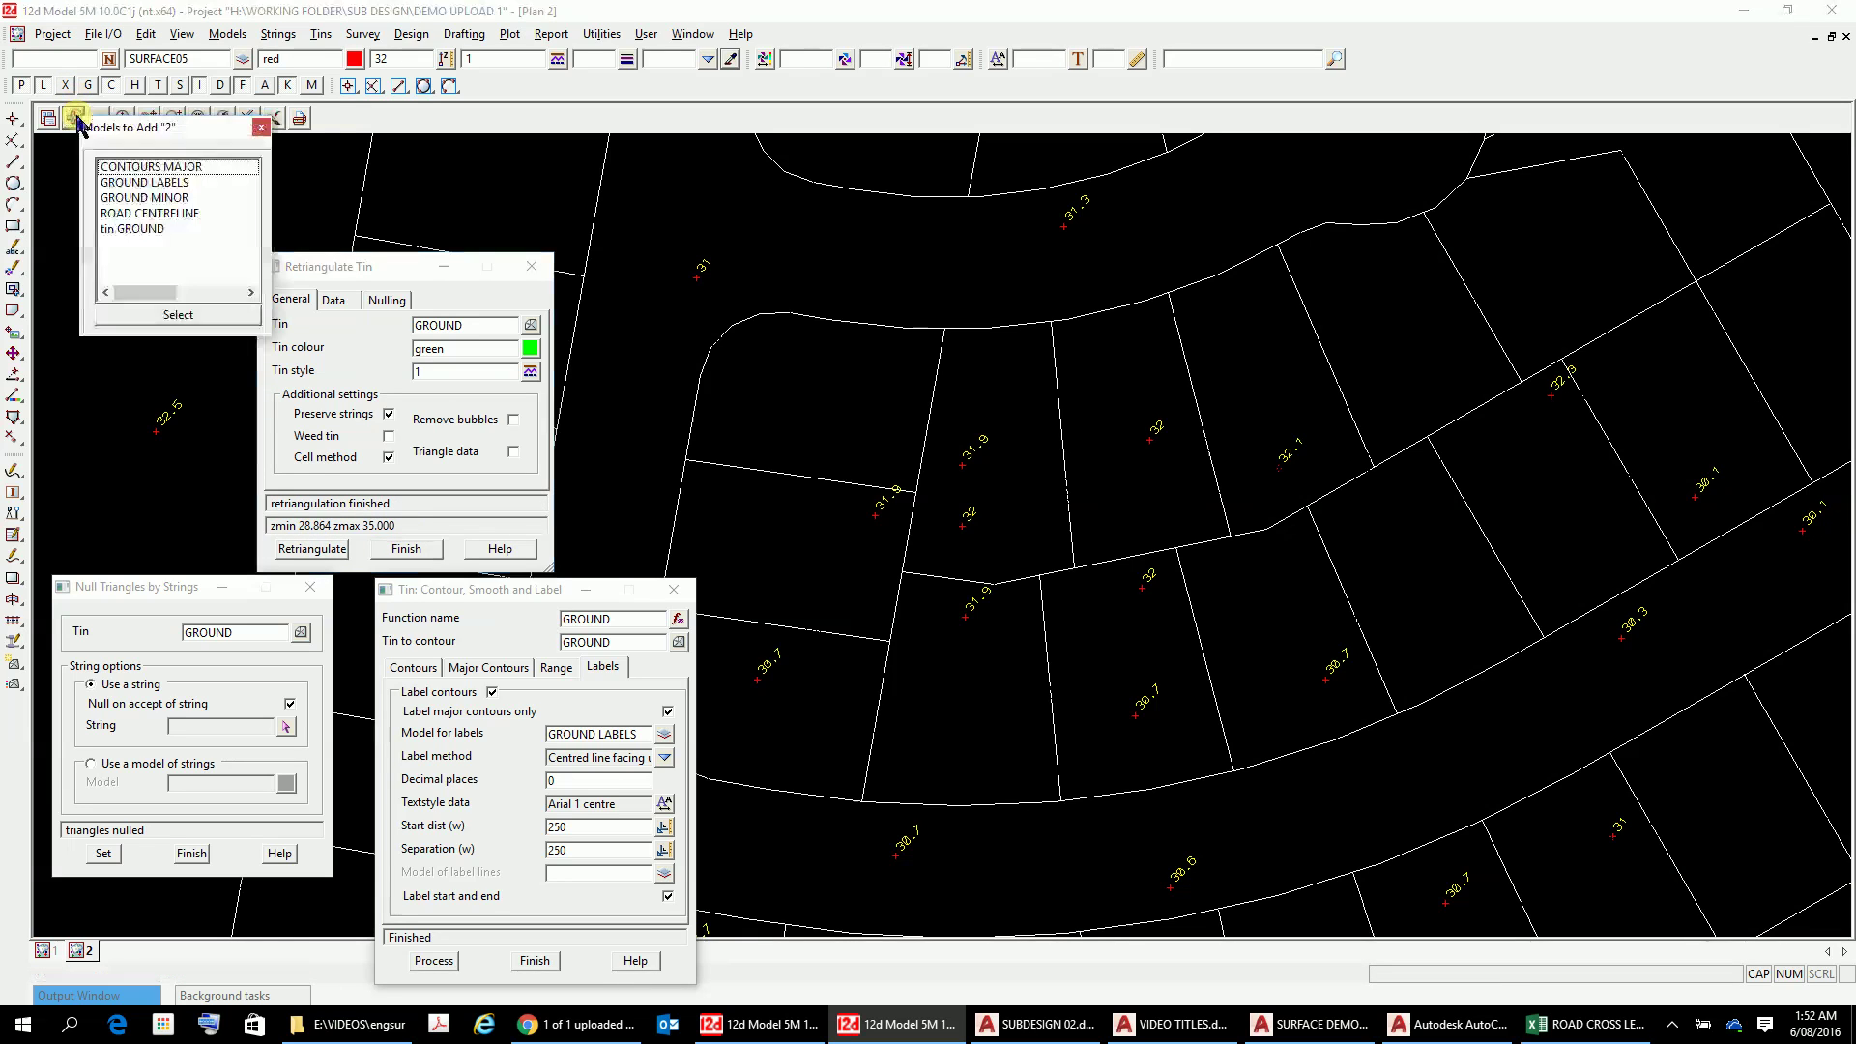
{"action": "left_click", "coordinate": [148, 231]}
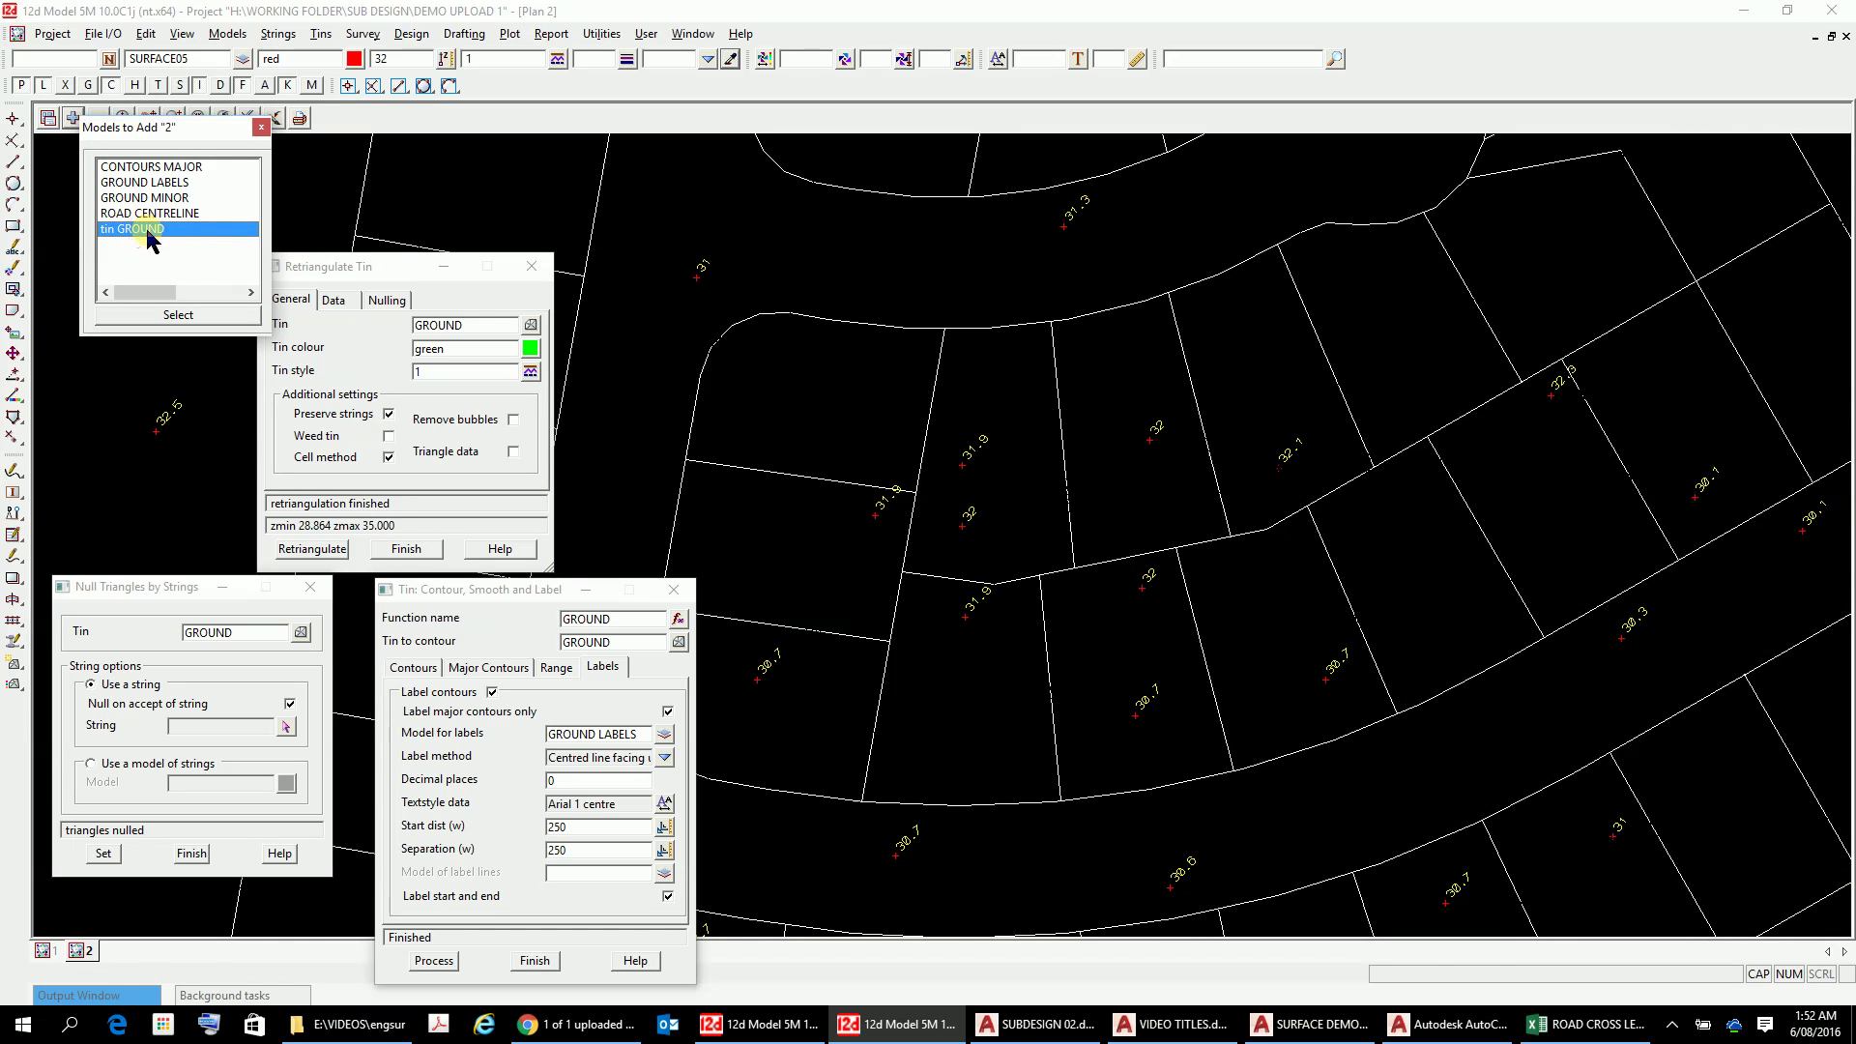
{"action": "double_click", "coordinate": [147, 230]}
{"action": "scroll", "coordinate": [1439, 339], "scroll_direction": "down", "scroll_amount": 2}
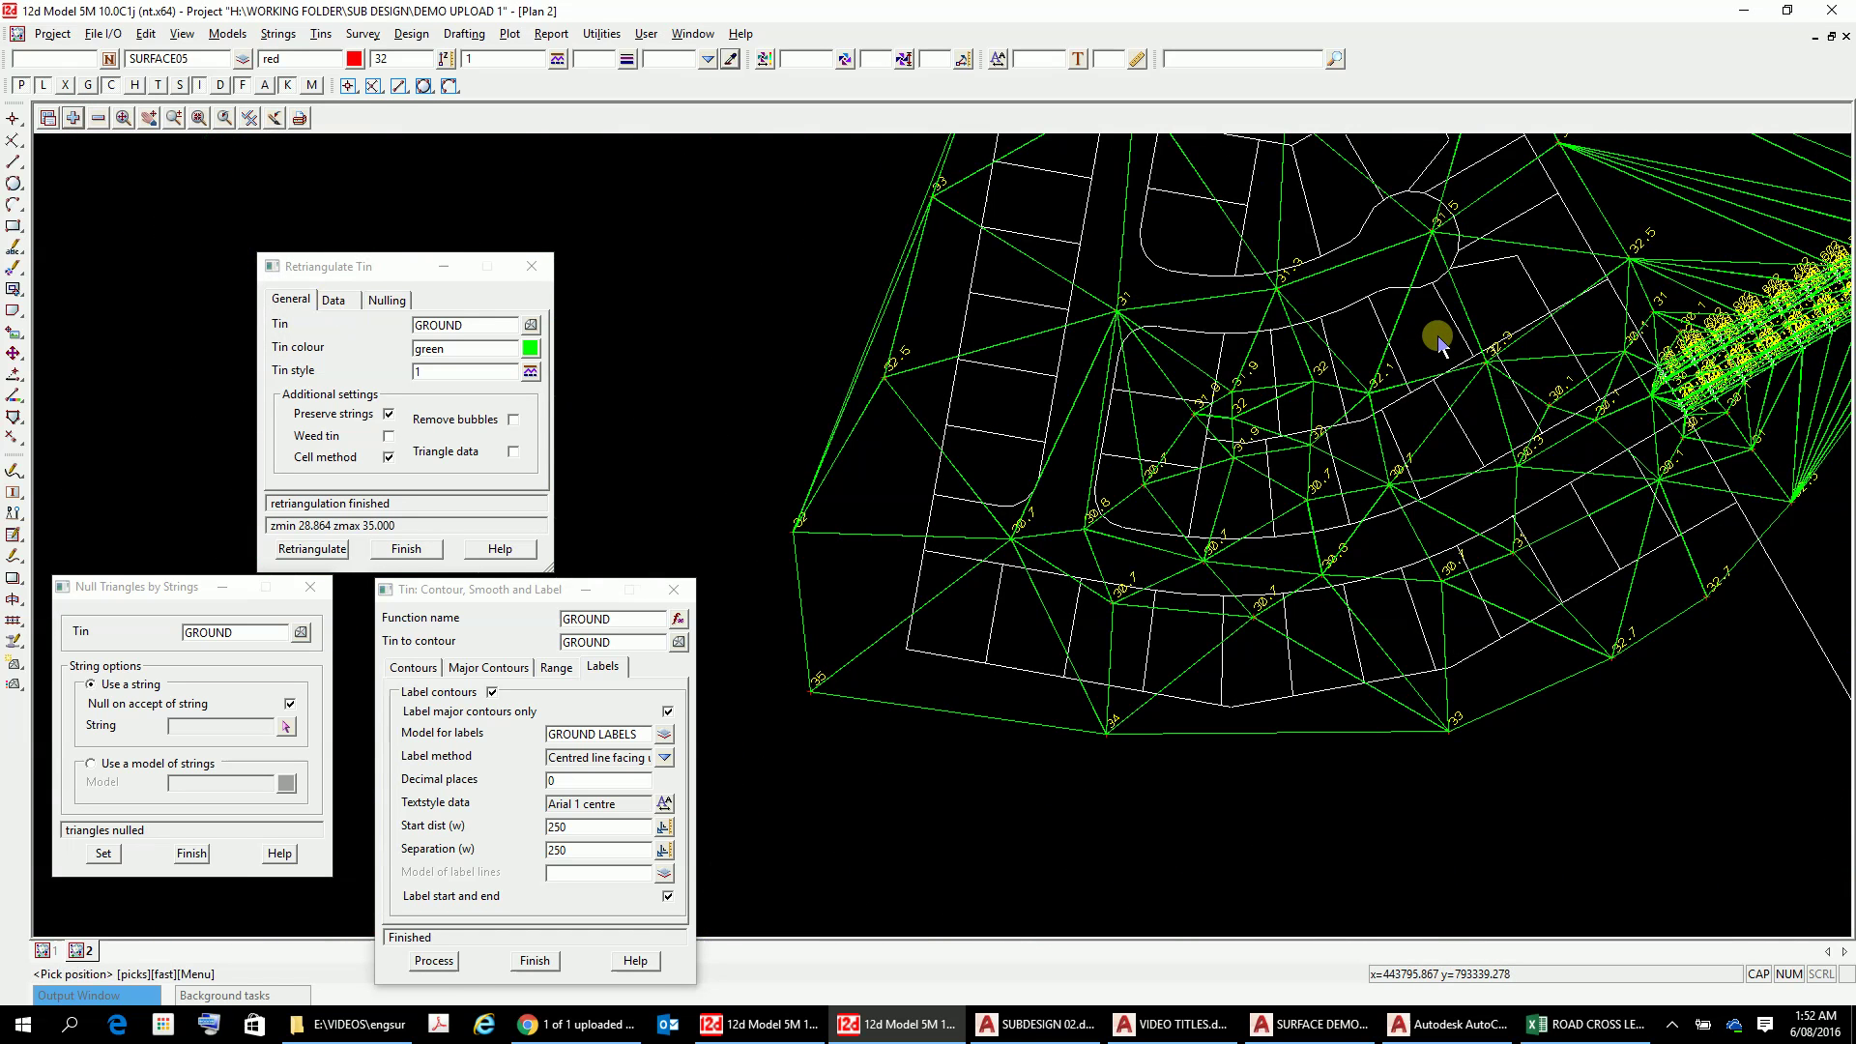
{"action": "scroll", "coordinate": [1439, 339], "scroll_direction": "down", "scroll_amount": 1}
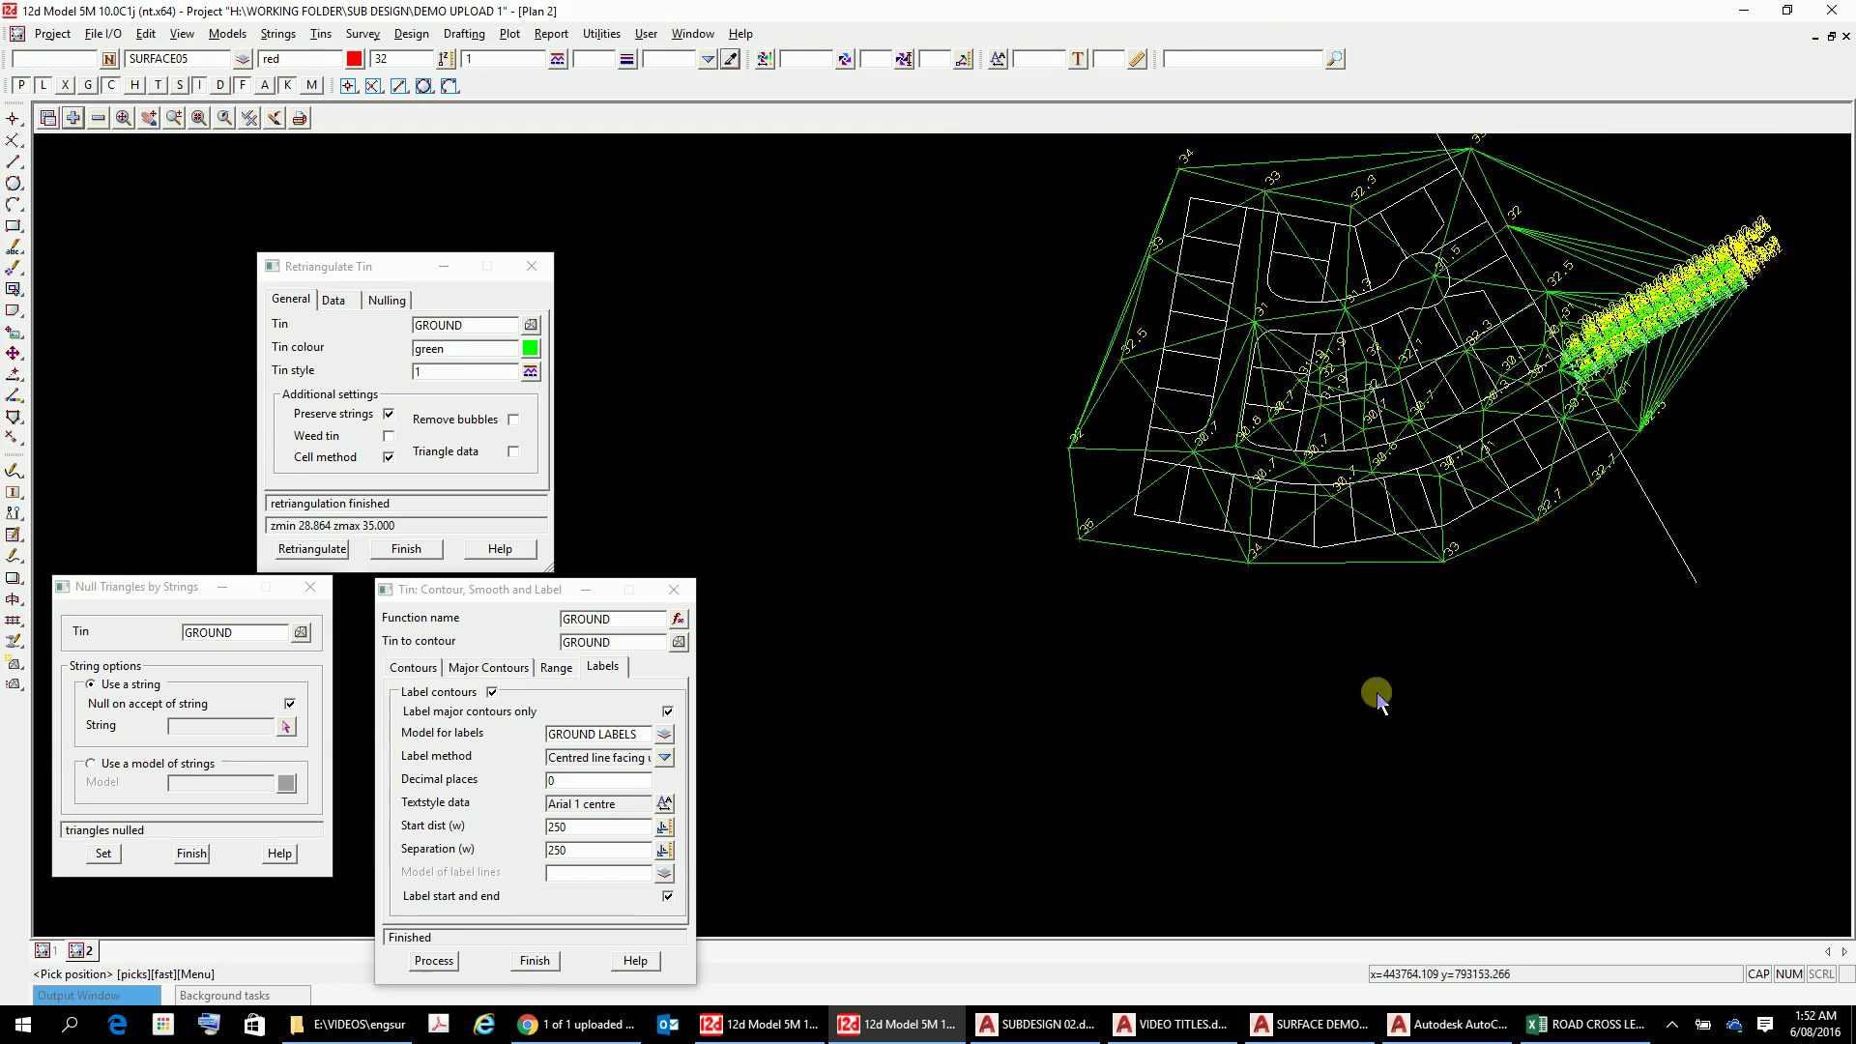
Step: Null the long triangles of the GROUND tin southeast of the road survey strip by drawing a line across them
{"action": "right_click", "coordinate": [1377, 692]}
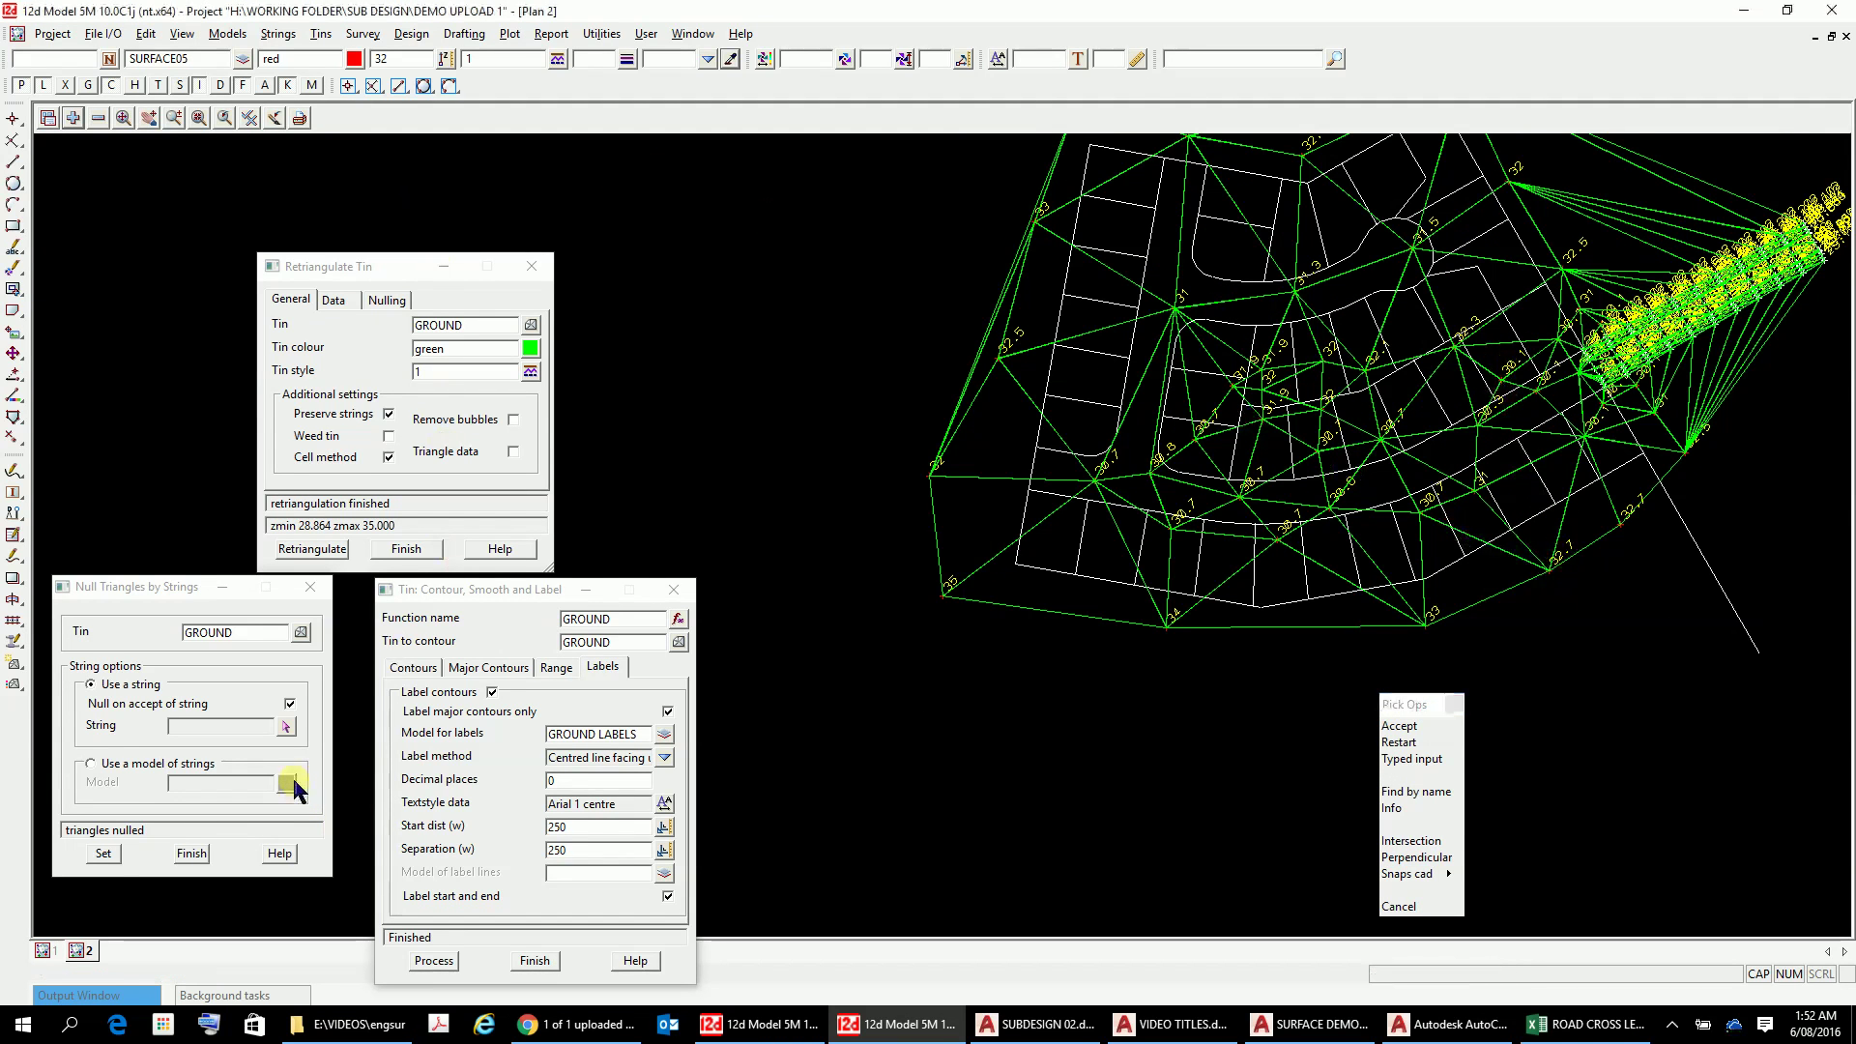
{"action": "left_click", "coordinate": [285, 727]}
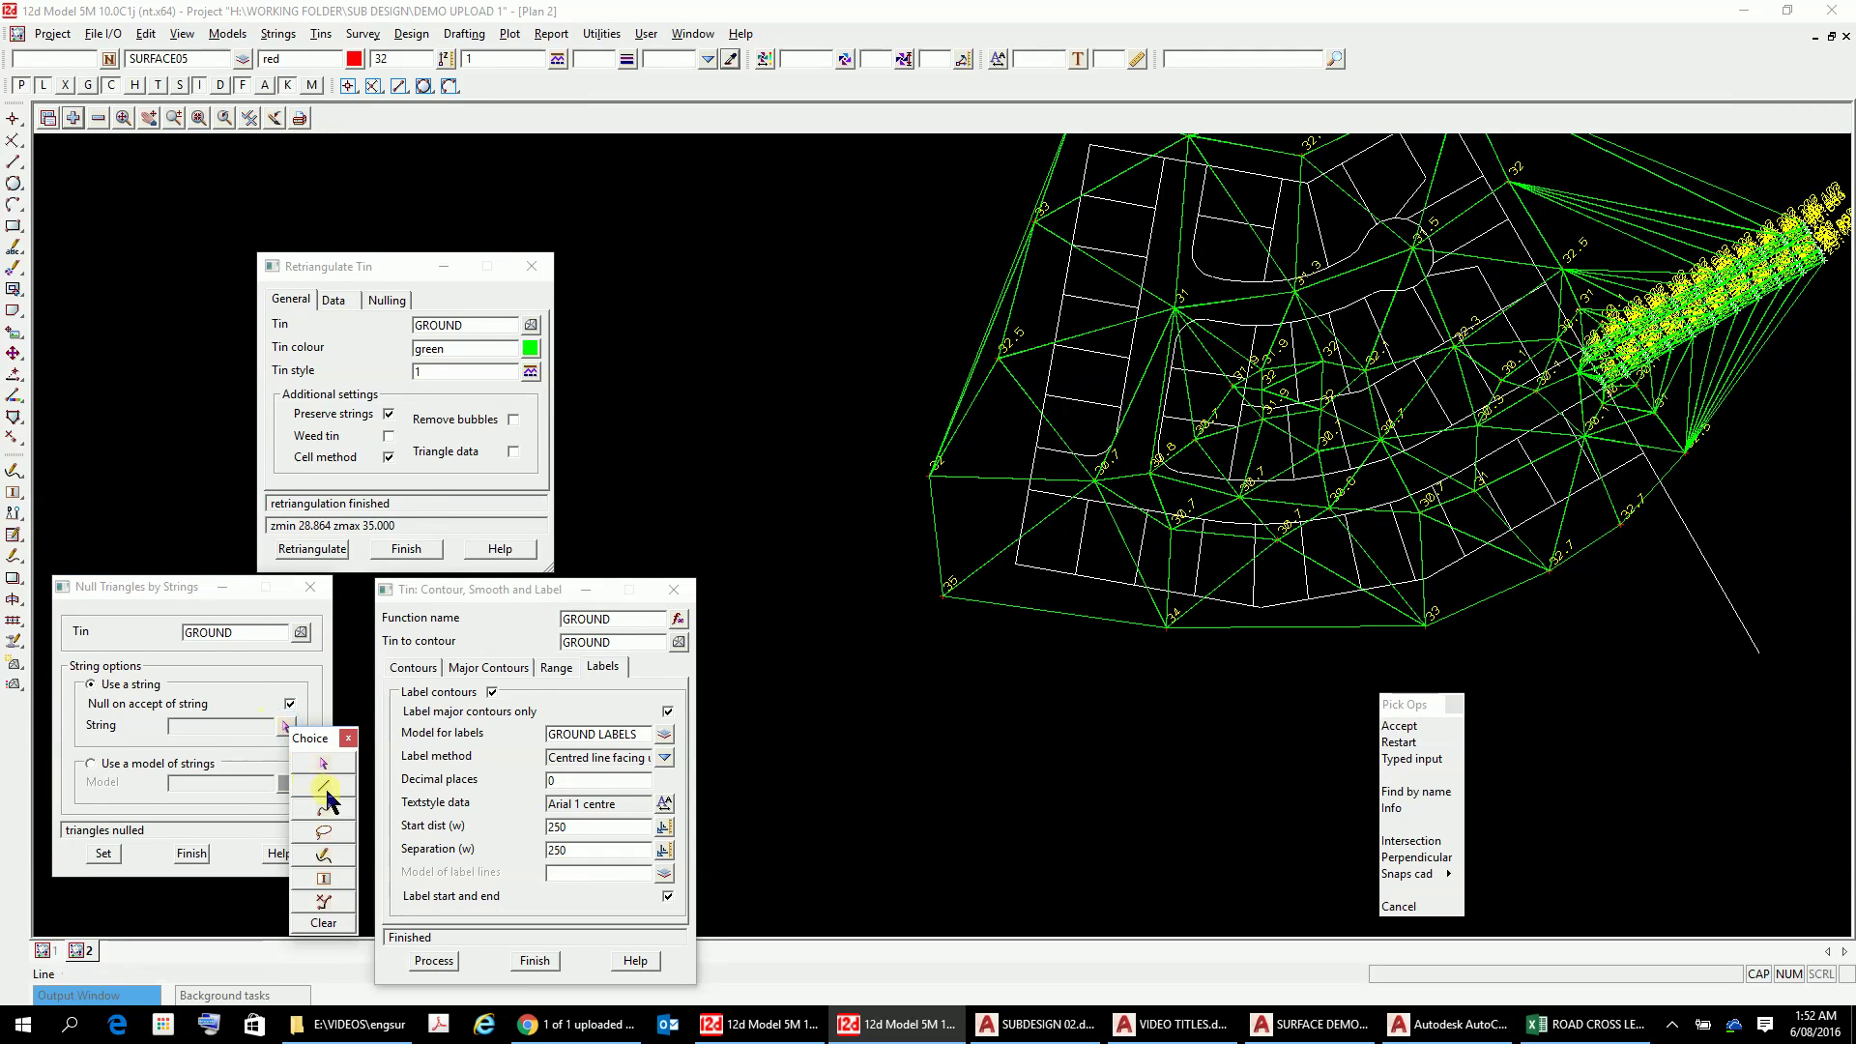
{"action": "left_click", "coordinate": [324, 785]}
{"action": "left_click", "coordinate": [904, 272]}
{"action": "left_click", "coordinate": [999, 346]}
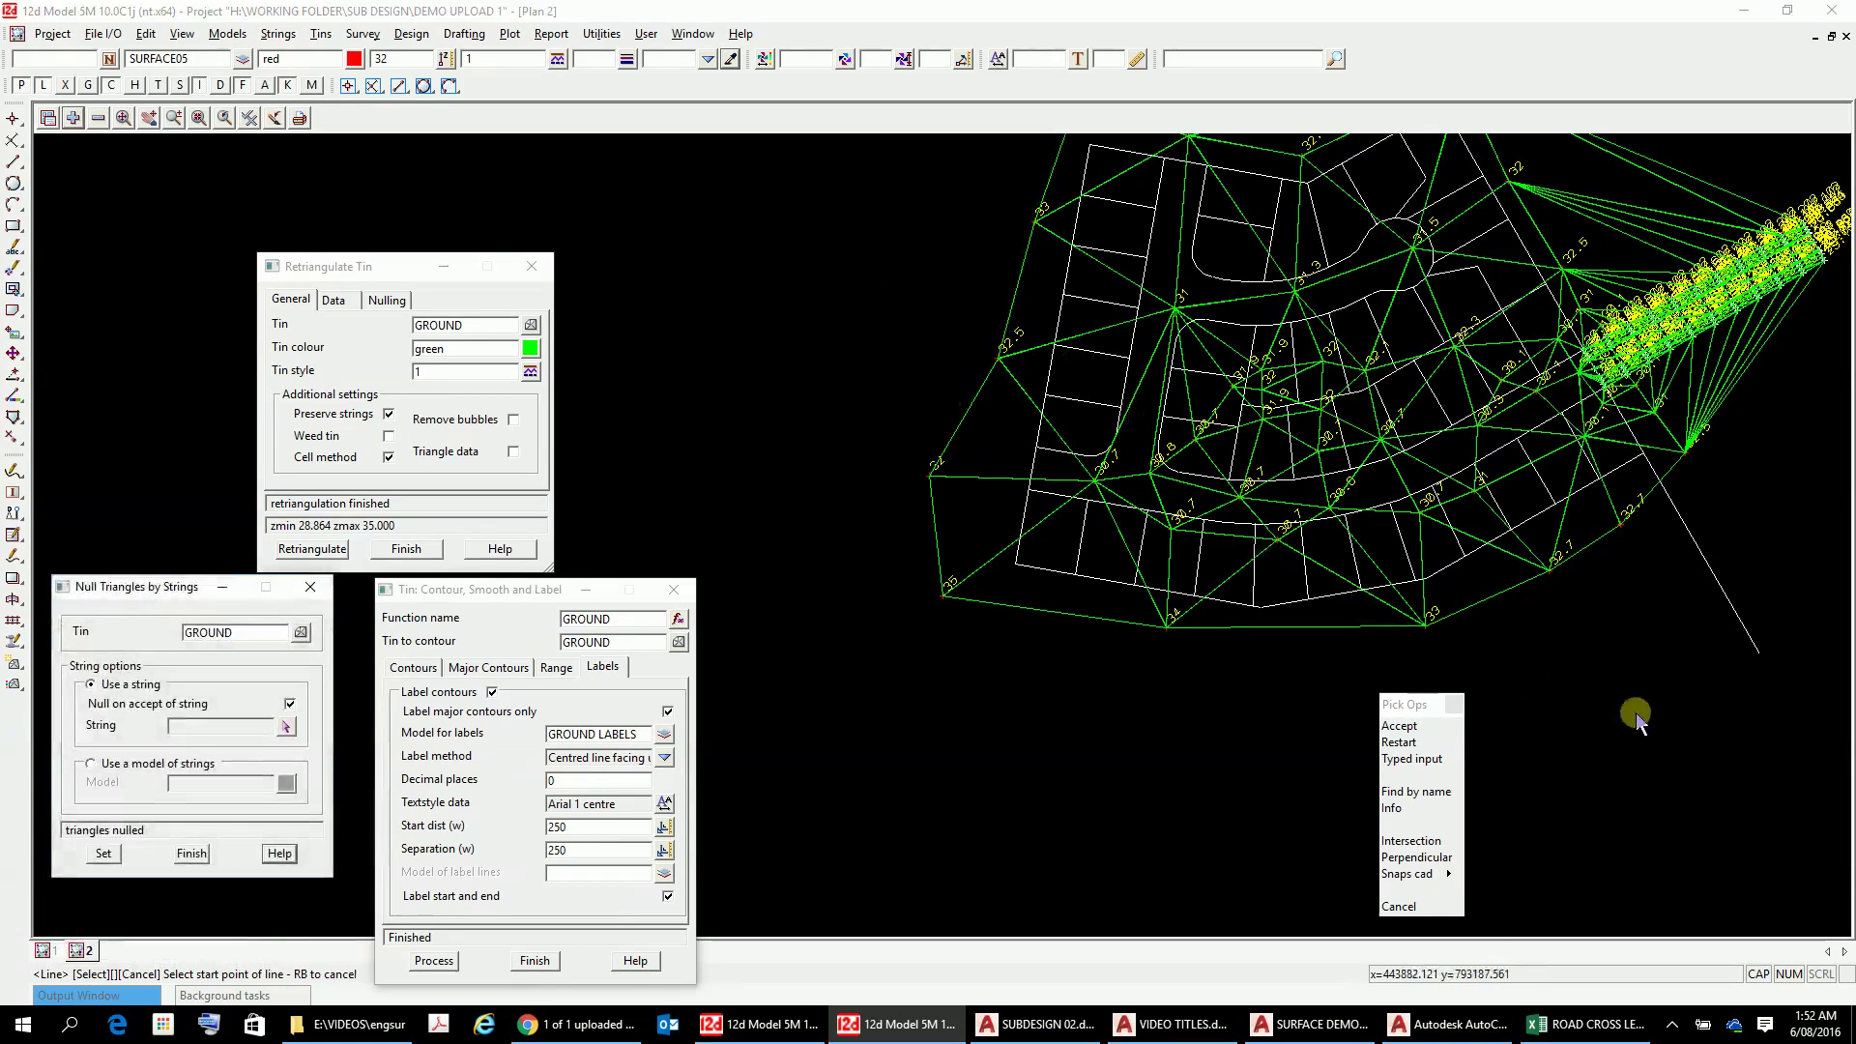
{"action": "scroll", "coordinate": [1702, 377], "scroll_direction": "up", "scroll_amount": 3}
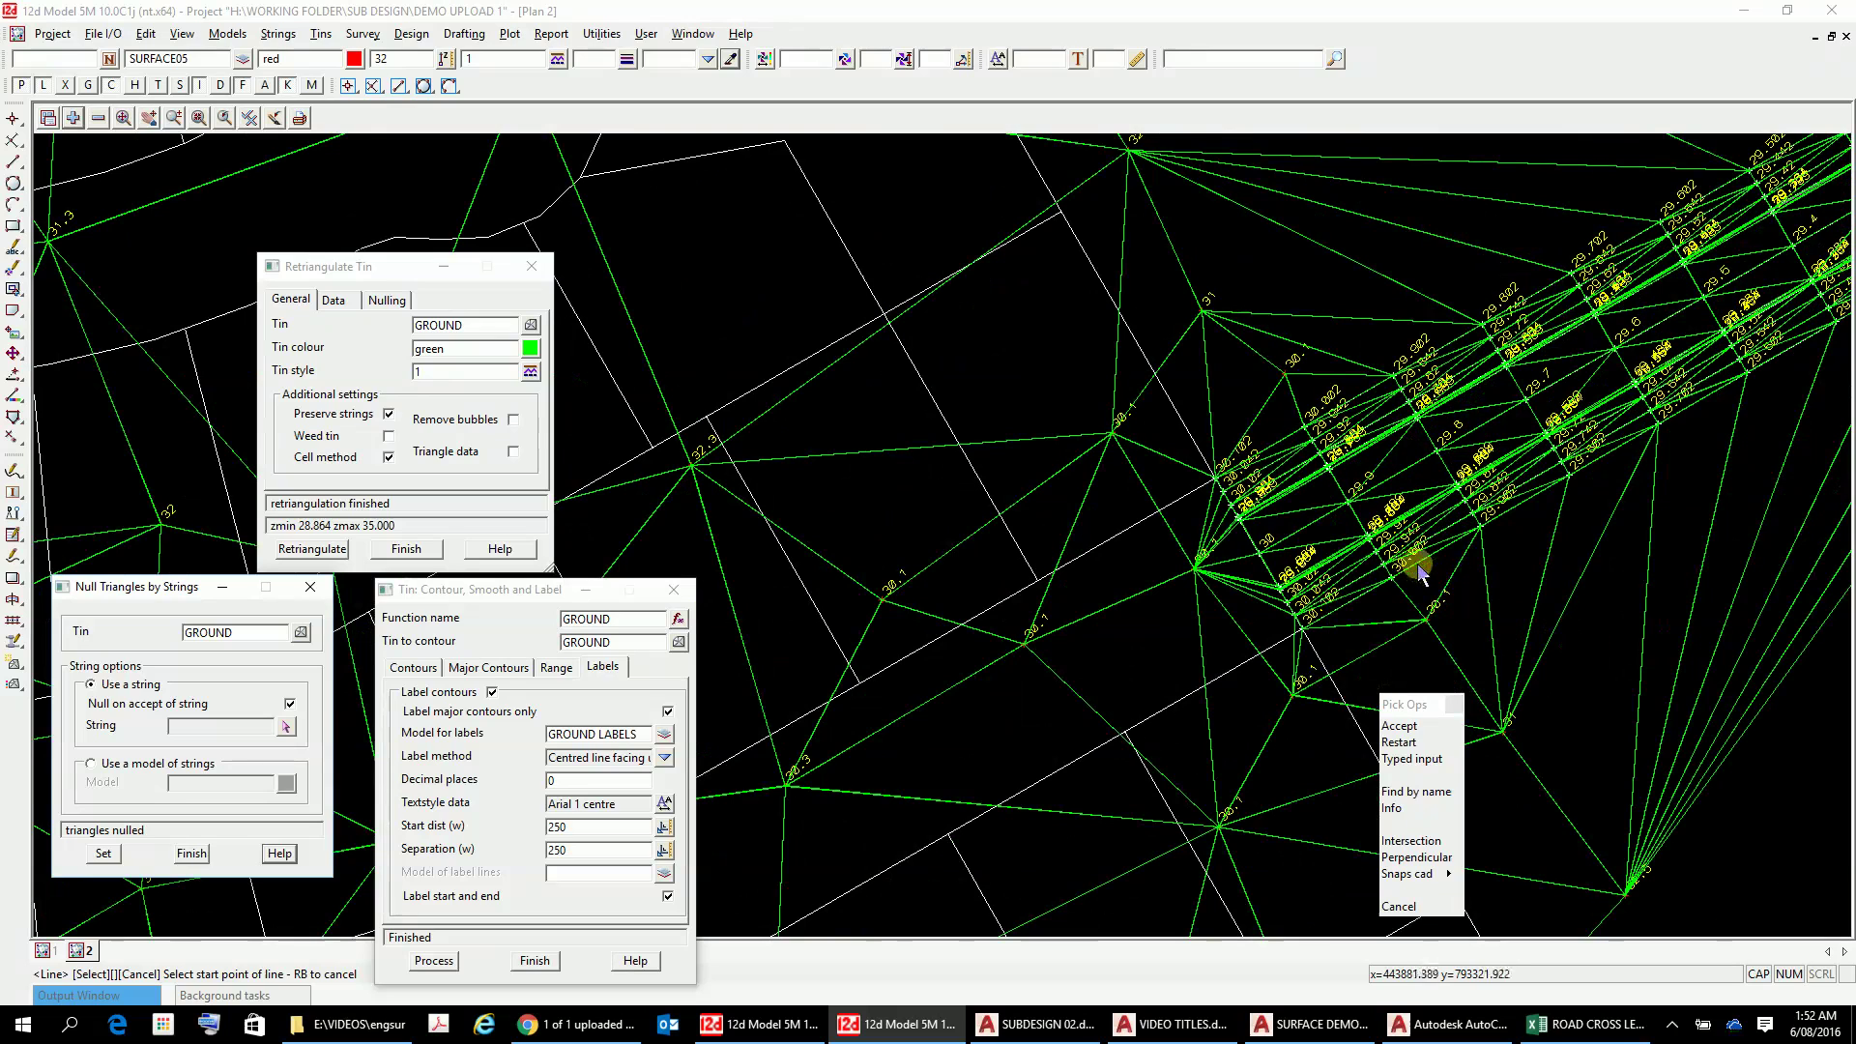
{"action": "left_click", "coordinate": [1439, 574]}
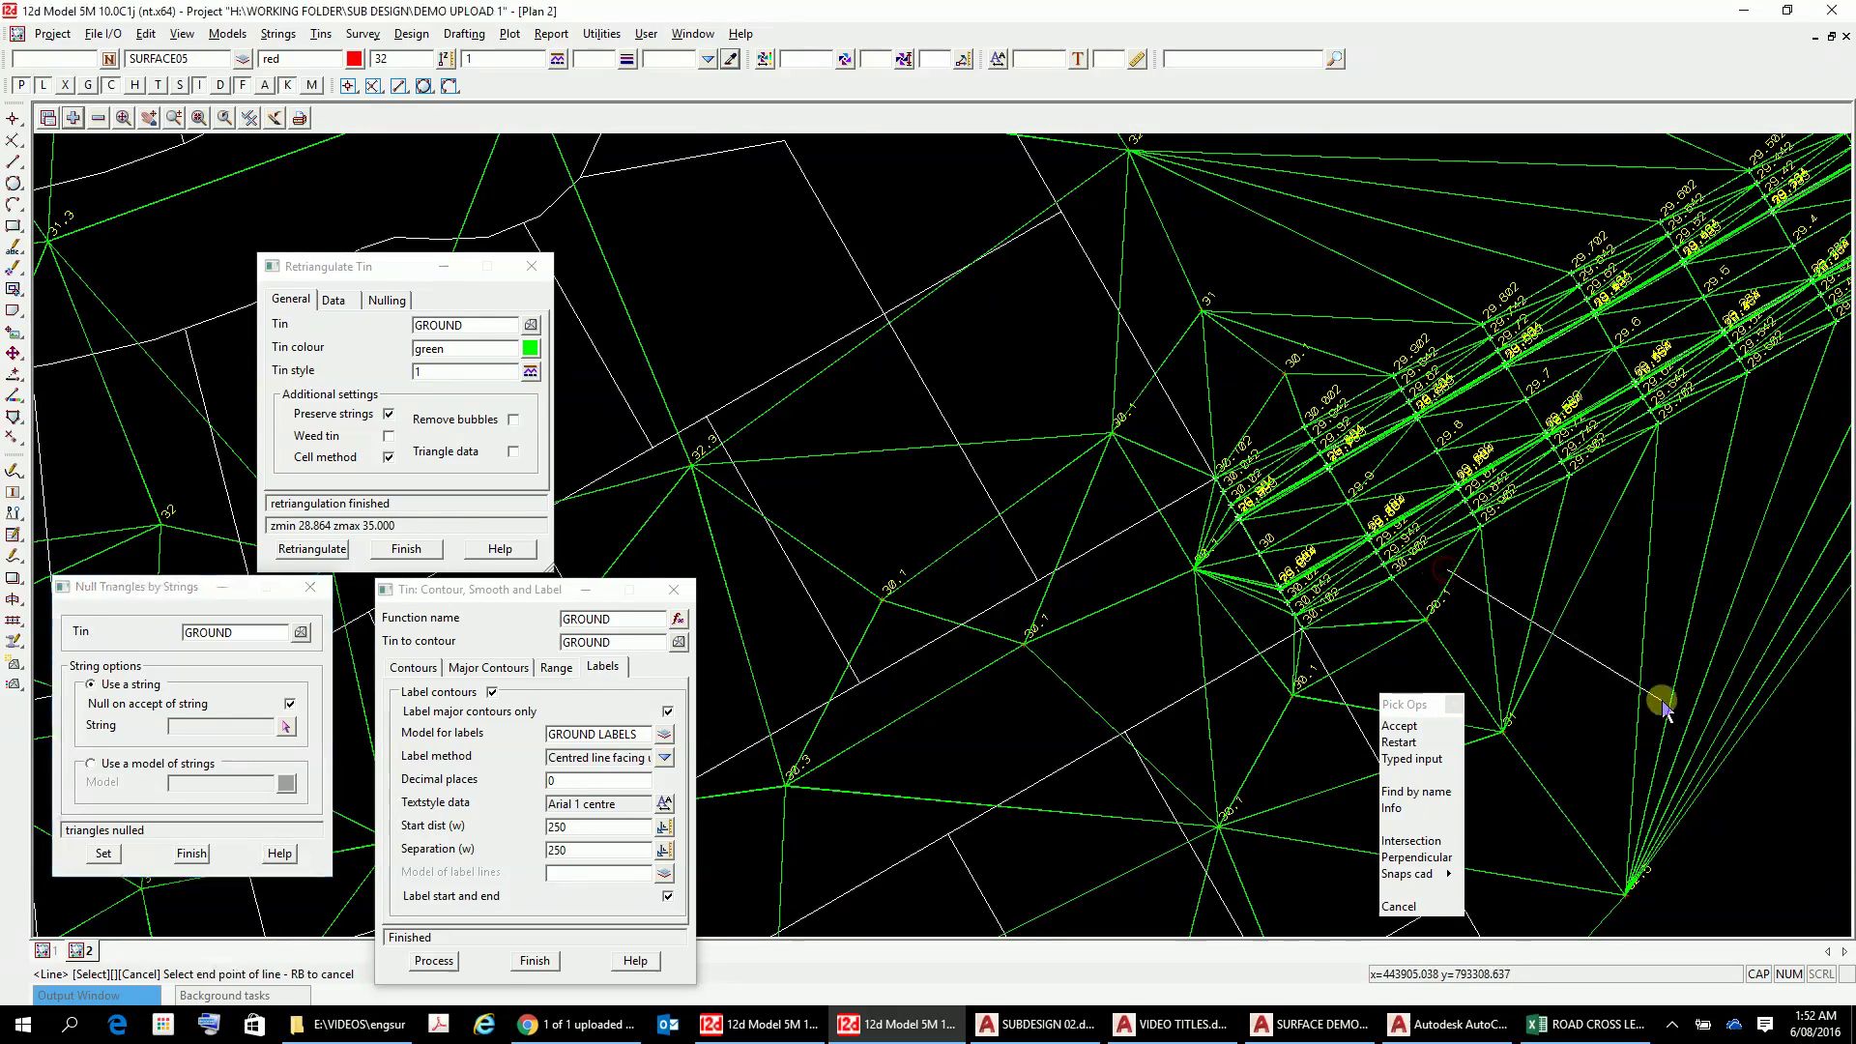
{"action": "left_click", "coordinate": [1796, 824]}
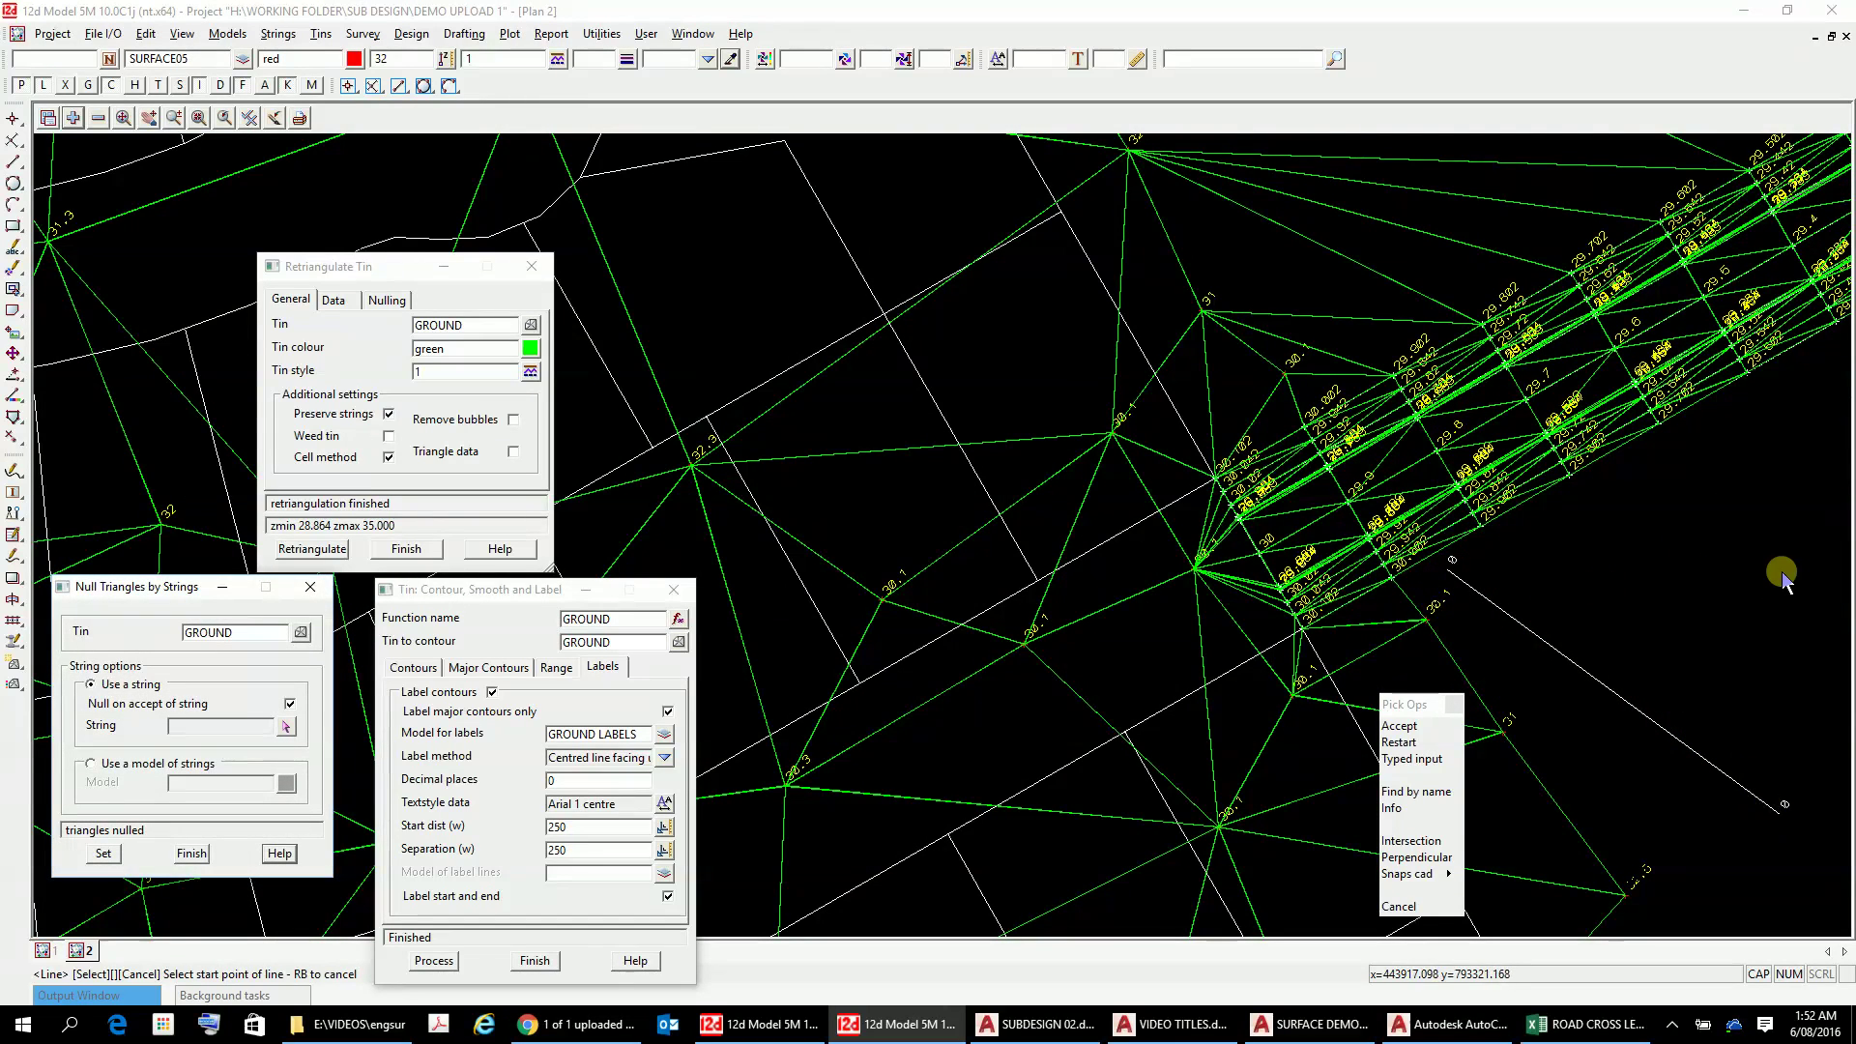
{"action": "scroll", "coordinate": [1755, 570], "scroll_direction": "down", "scroll_amount": 1}
{"action": "scroll", "coordinate": [1535, 266], "scroll_direction": "down", "scroll_amount": 1}
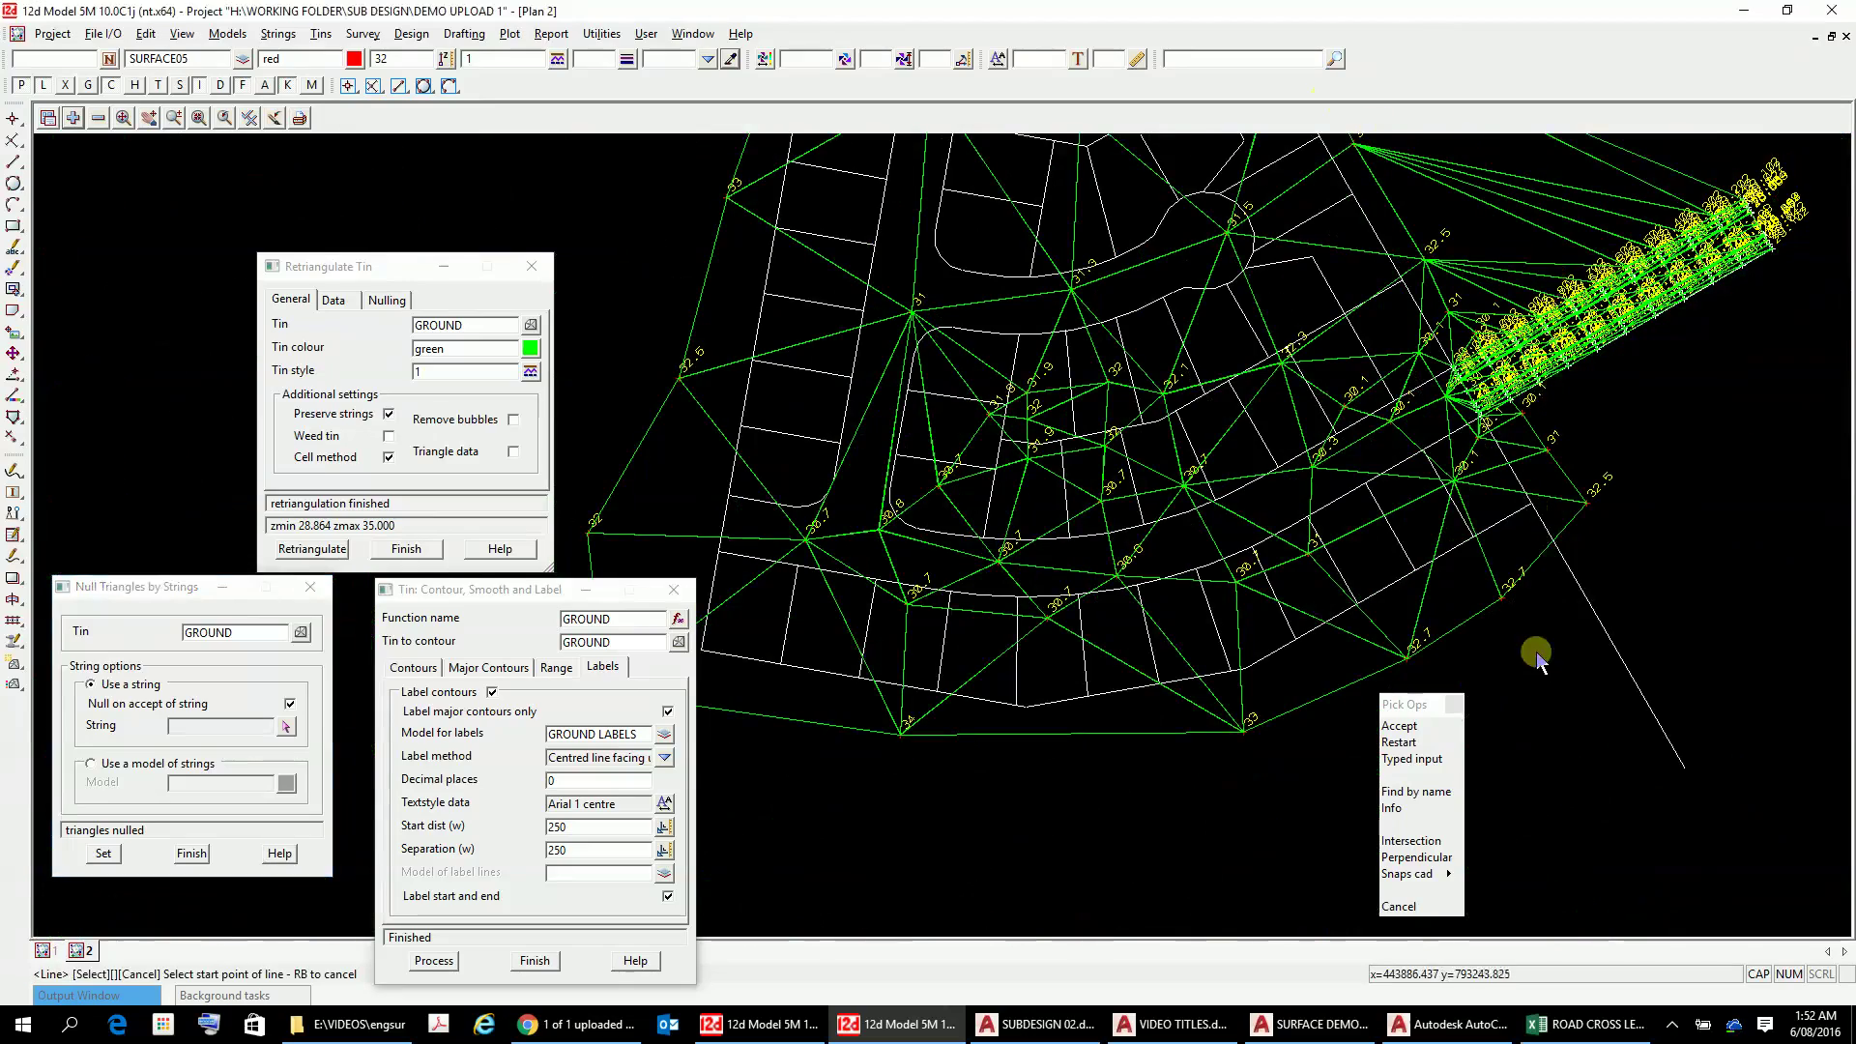
Step: Null the long triangles of the GROUND tin north of the road survey strip by drawing a line across them
{"action": "left_click", "coordinate": [148, 118]}
{"action": "left_click", "coordinate": [1484, 256]}
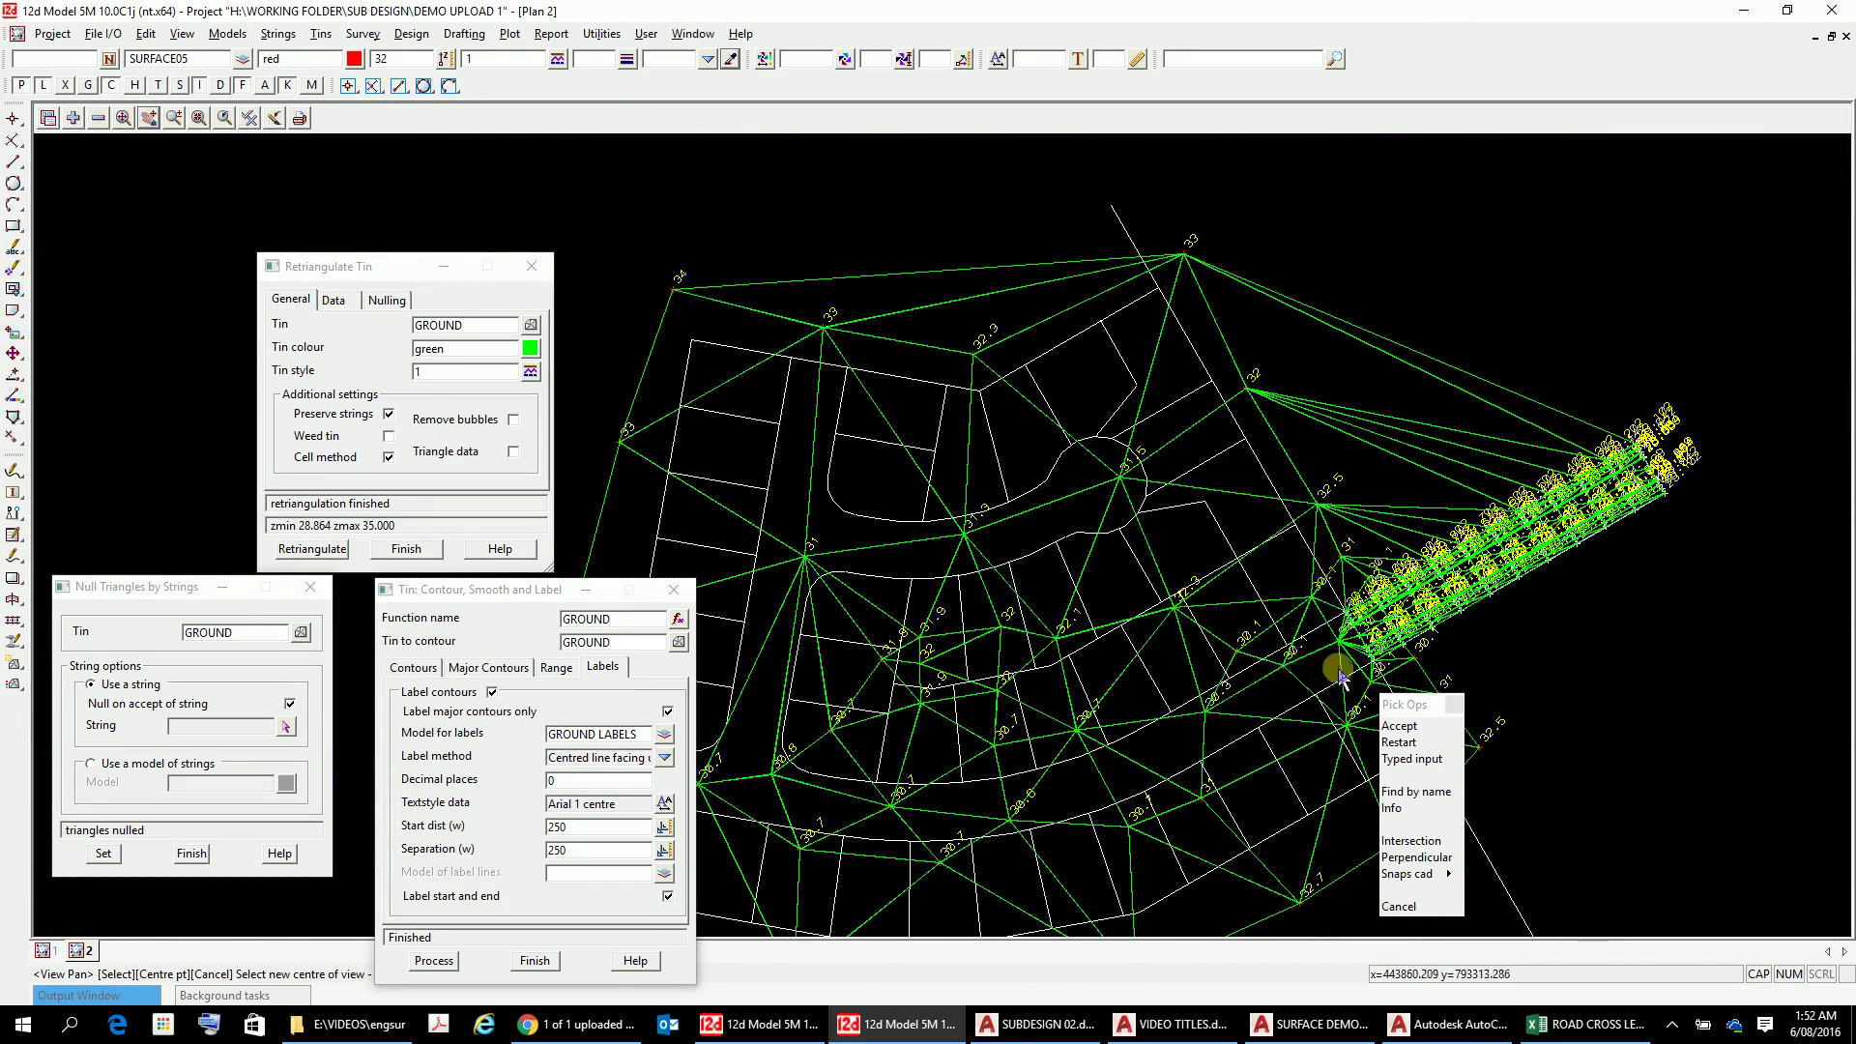
{"action": "scroll", "coordinate": [1343, 642], "scroll_direction": "up", "scroll_amount": 1}
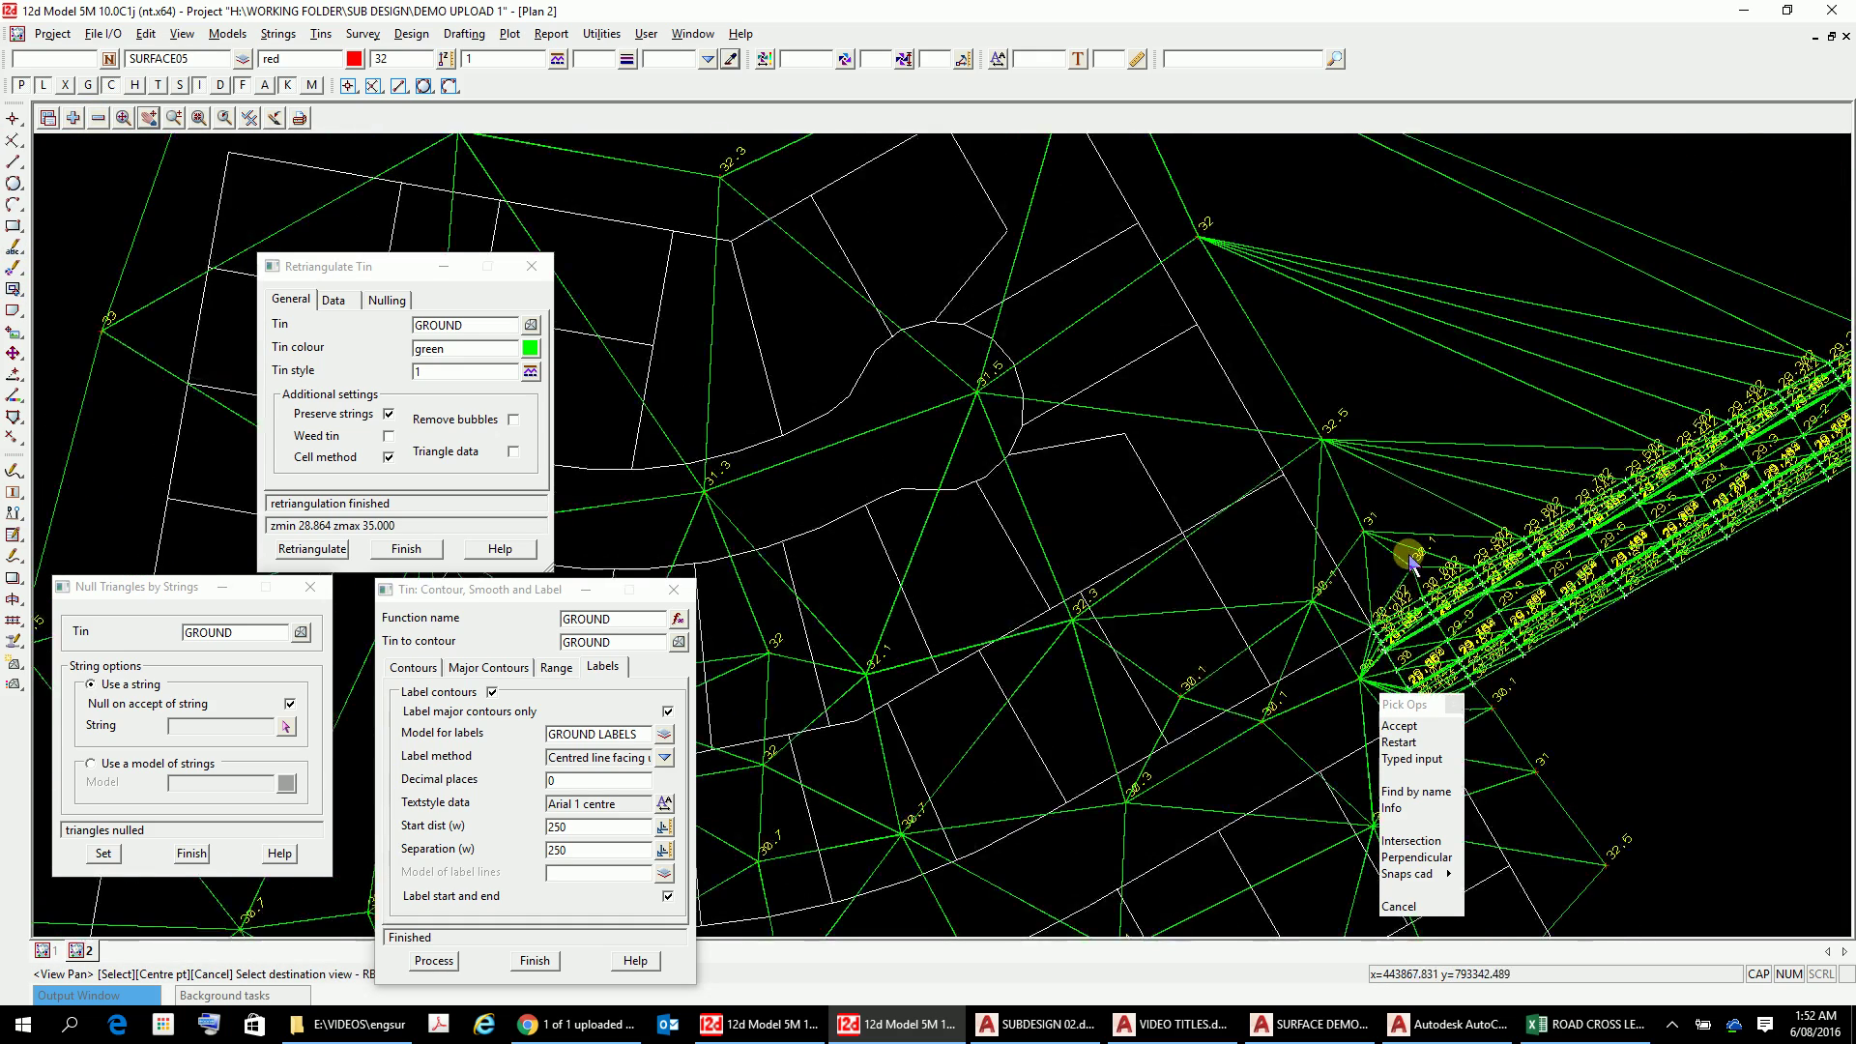
{"action": "left_click", "coordinate": [917, 839]}
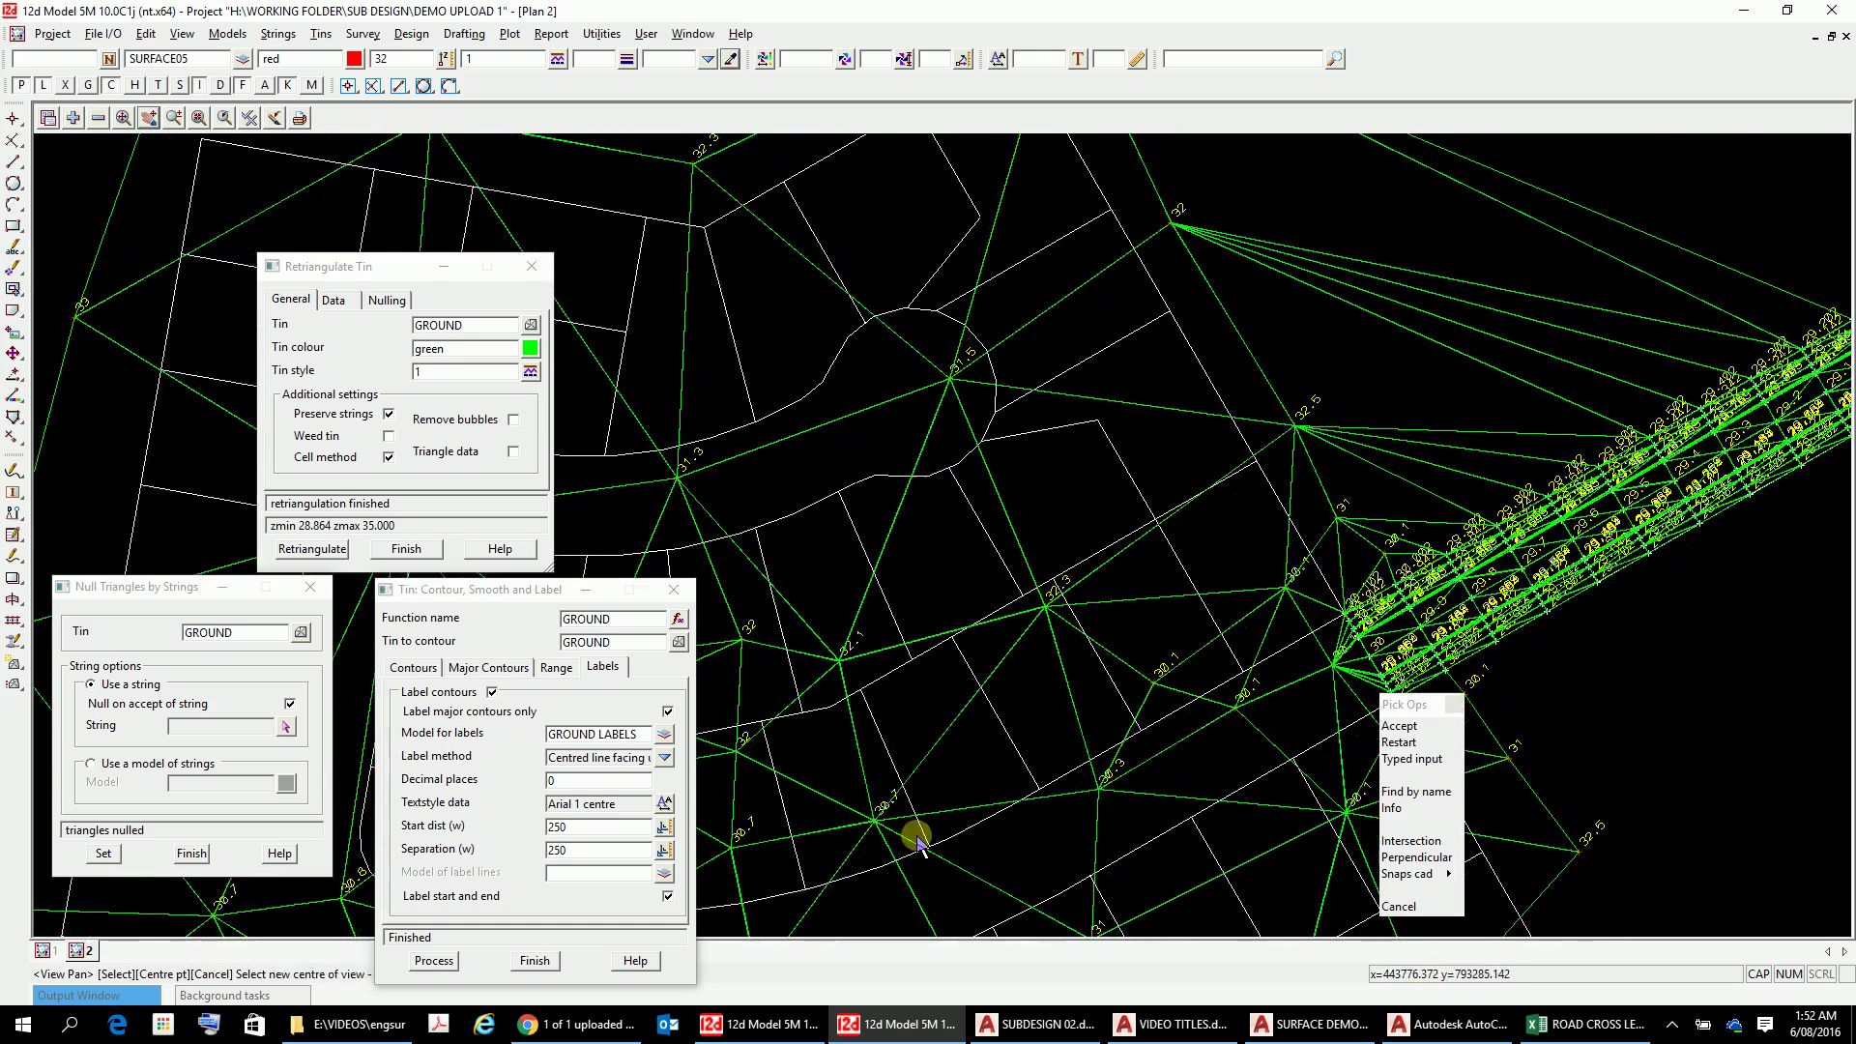
{"action": "right_click", "coordinate": [285, 727]}
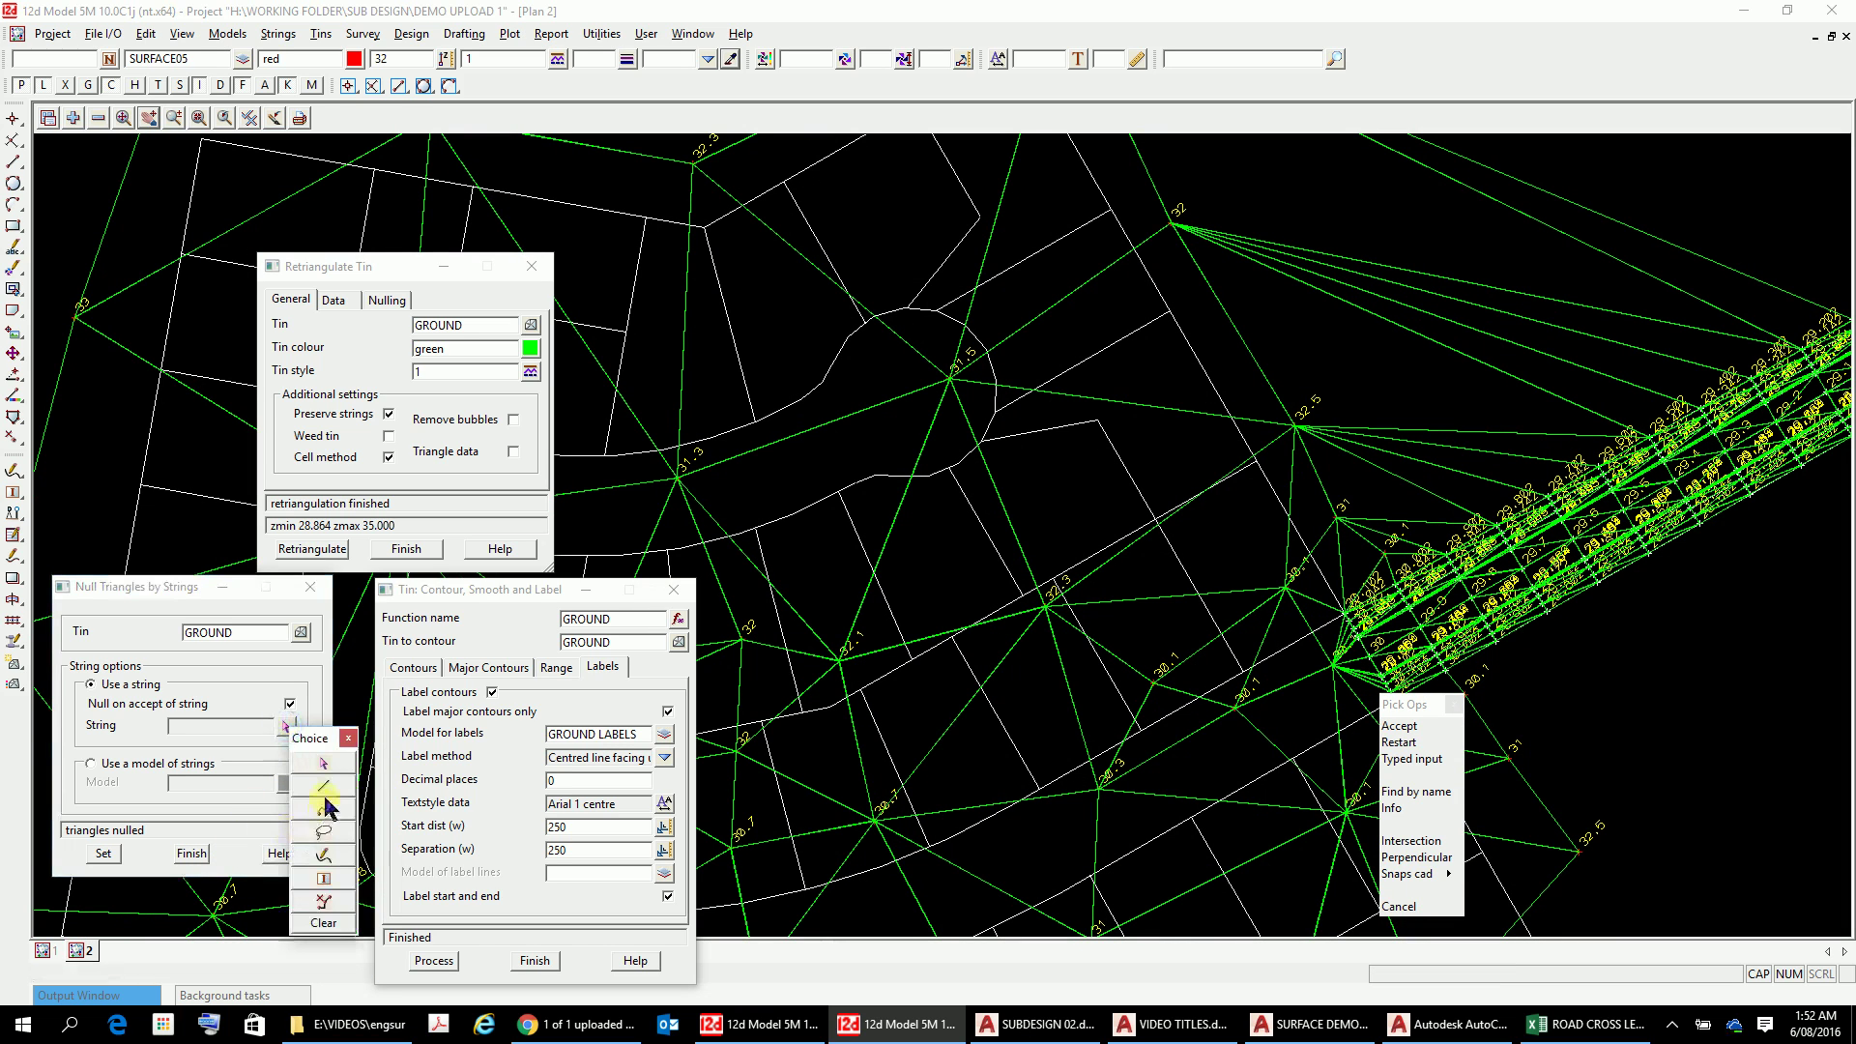
{"action": "left_click", "coordinate": [326, 785]}
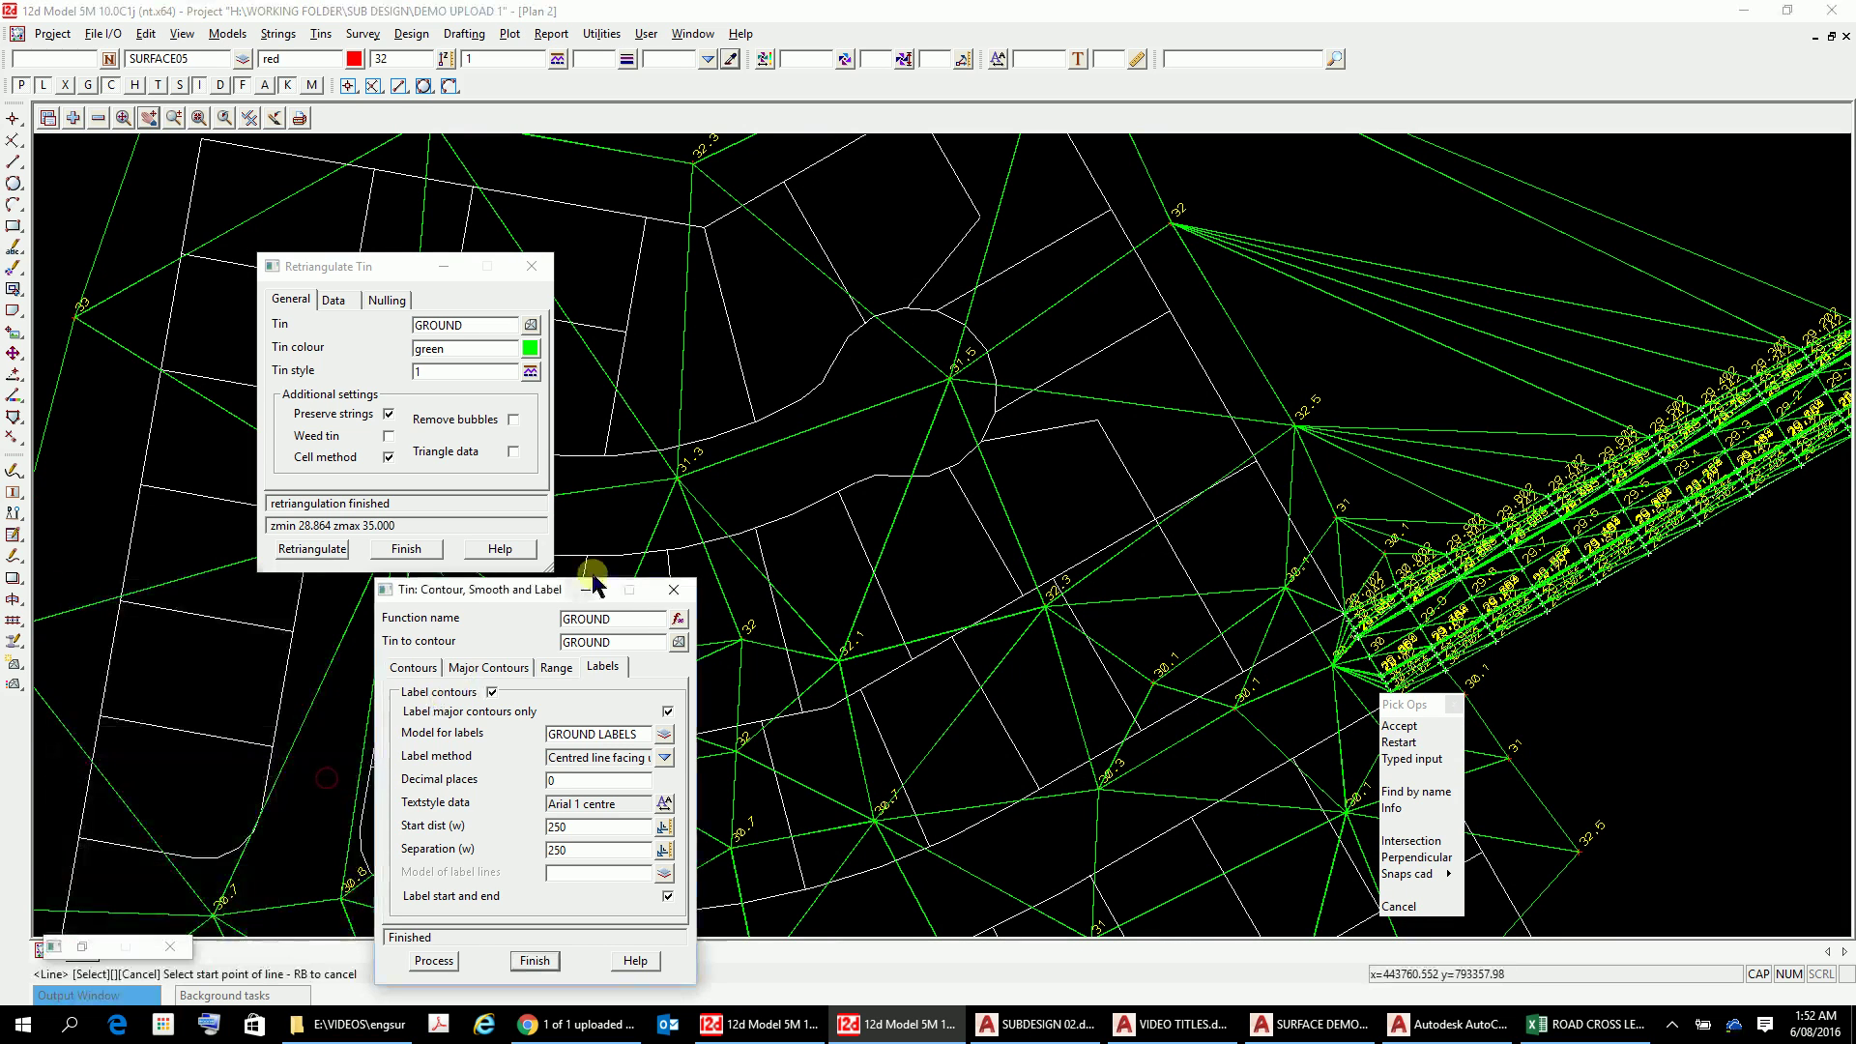
{"action": "left_click", "coordinate": [1381, 547]}
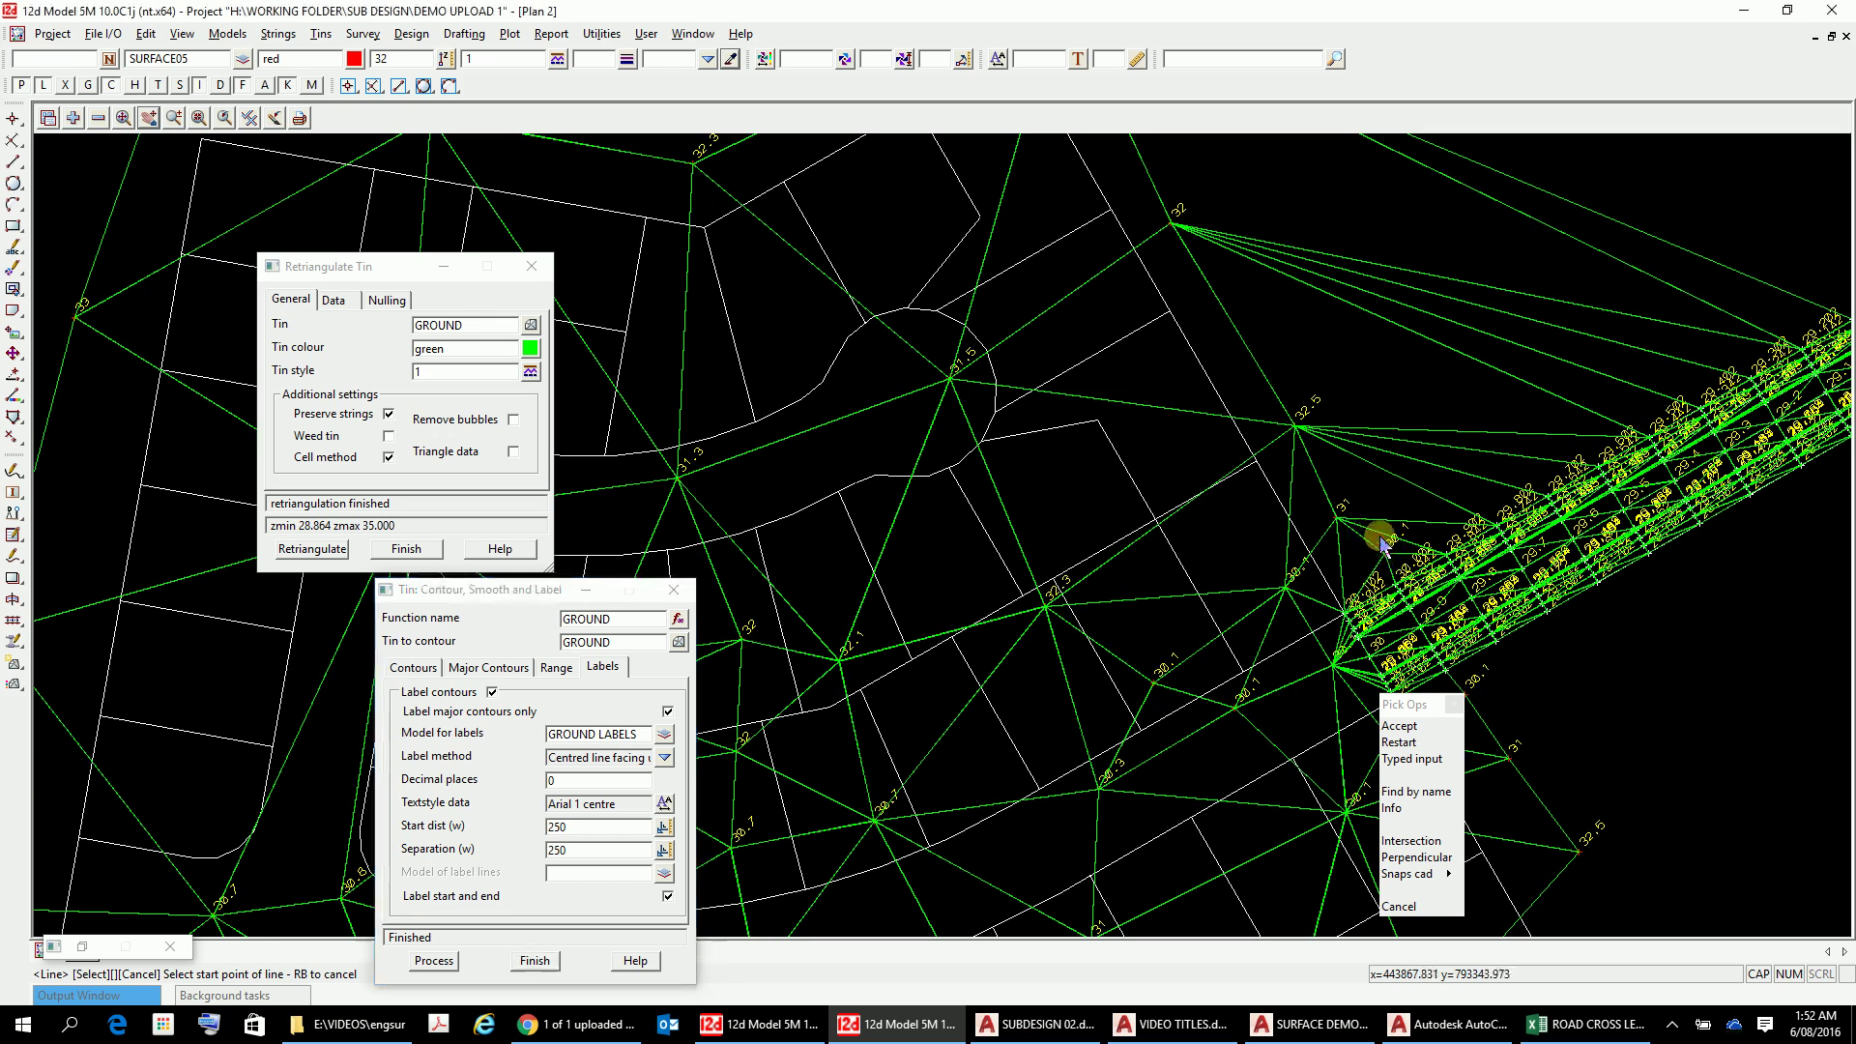
{"action": "left_click", "coordinate": [1556, 164]}
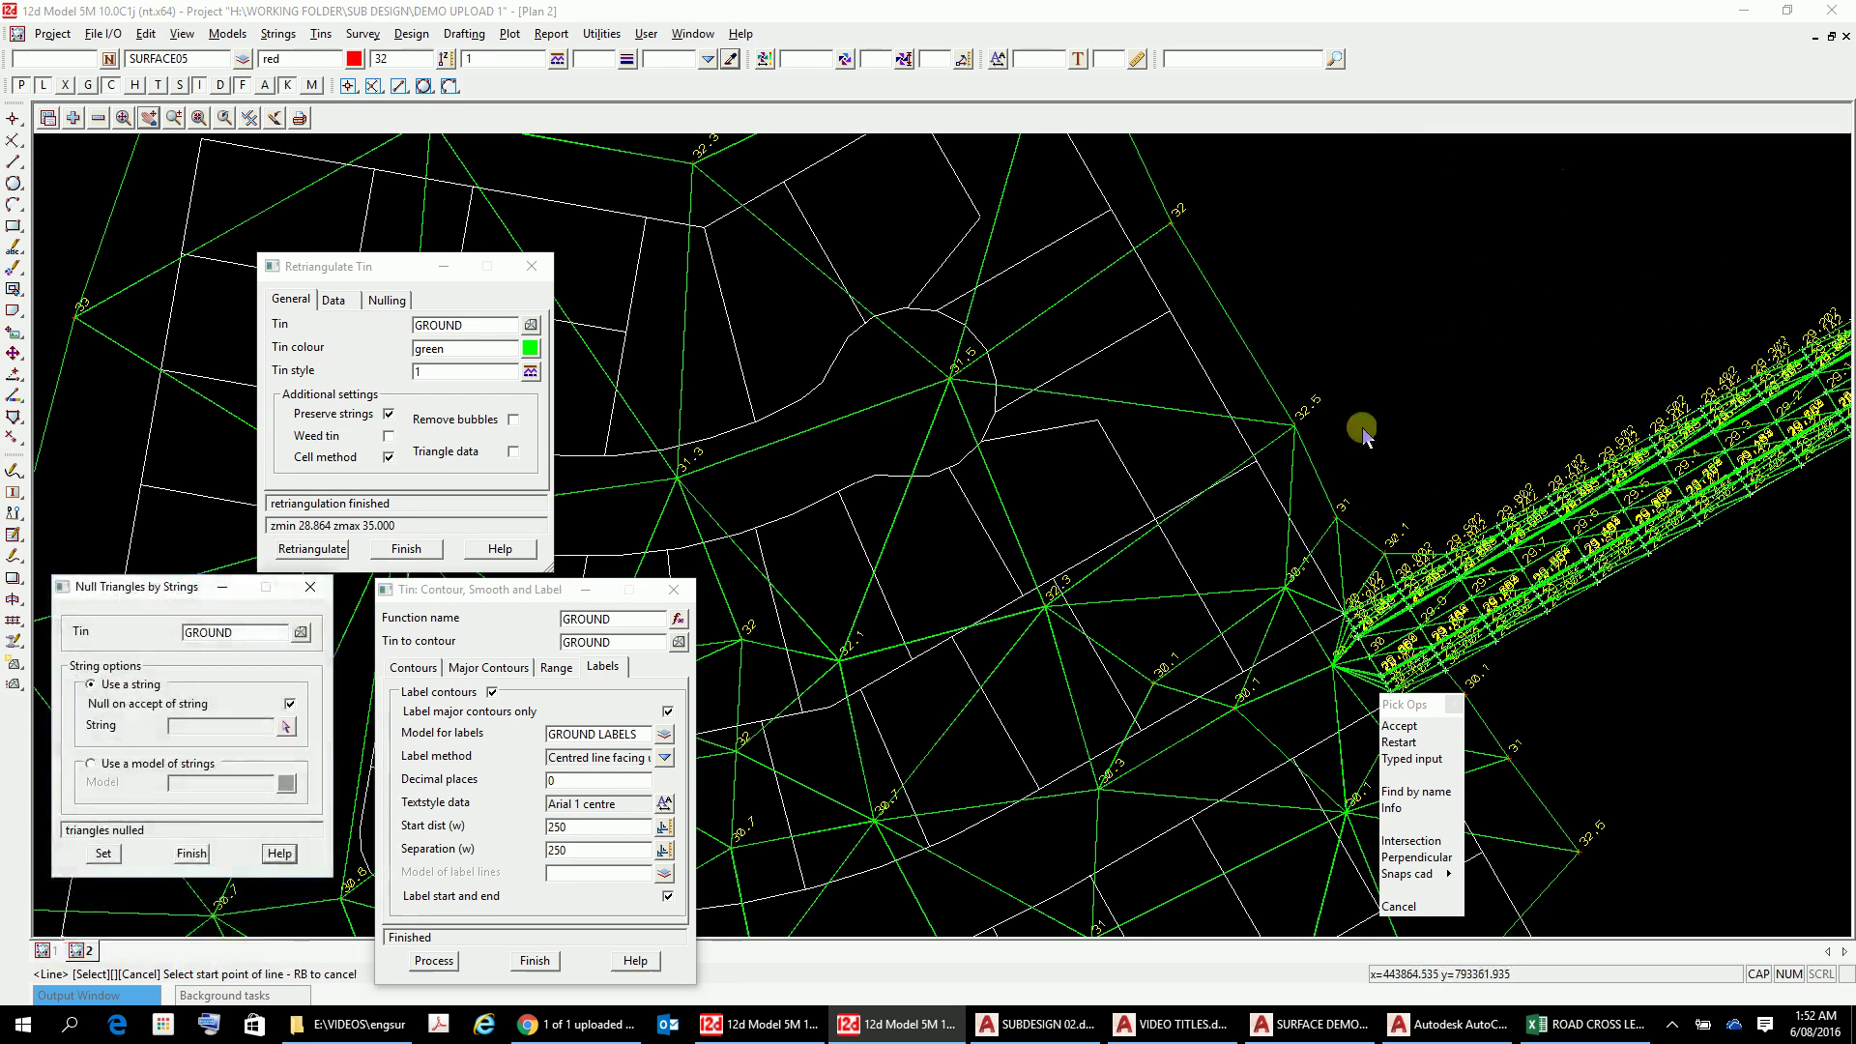
Step: Null the small GROUND edge triangle between the 30.1 point and the road strip's northern edge with a short line across it
{"action": "scroll", "coordinate": [1363, 432], "scroll_direction": "down", "scroll_amount": 2}
{"action": "scroll", "coordinate": [1363, 445], "scroll_direction": "up", "scroll_amount": 3}
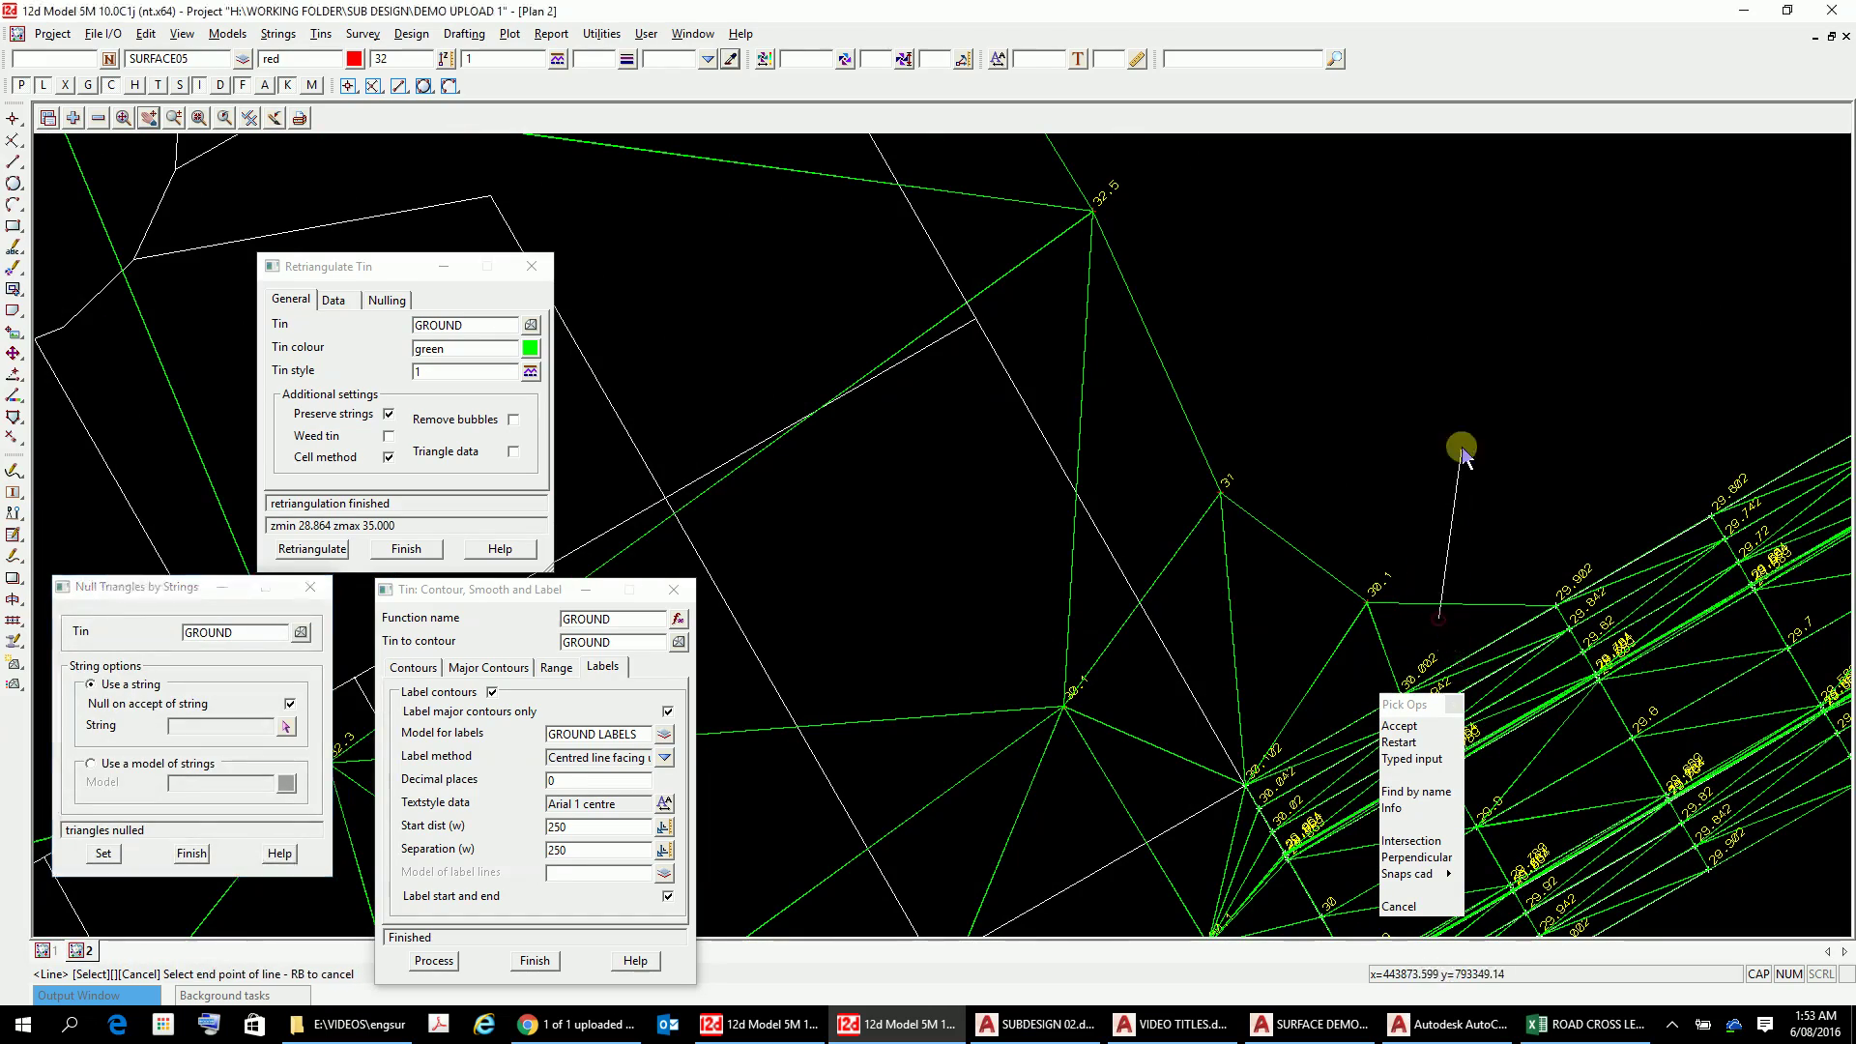
{"action": "scroll", "coordinate": [1348, 435], "scroll_direction": "down", "scroll_amount": 1}
{"action": "scroll", "coordinate": [1349, 438], "scroll_direction": "down", "scroll_amount": 2}
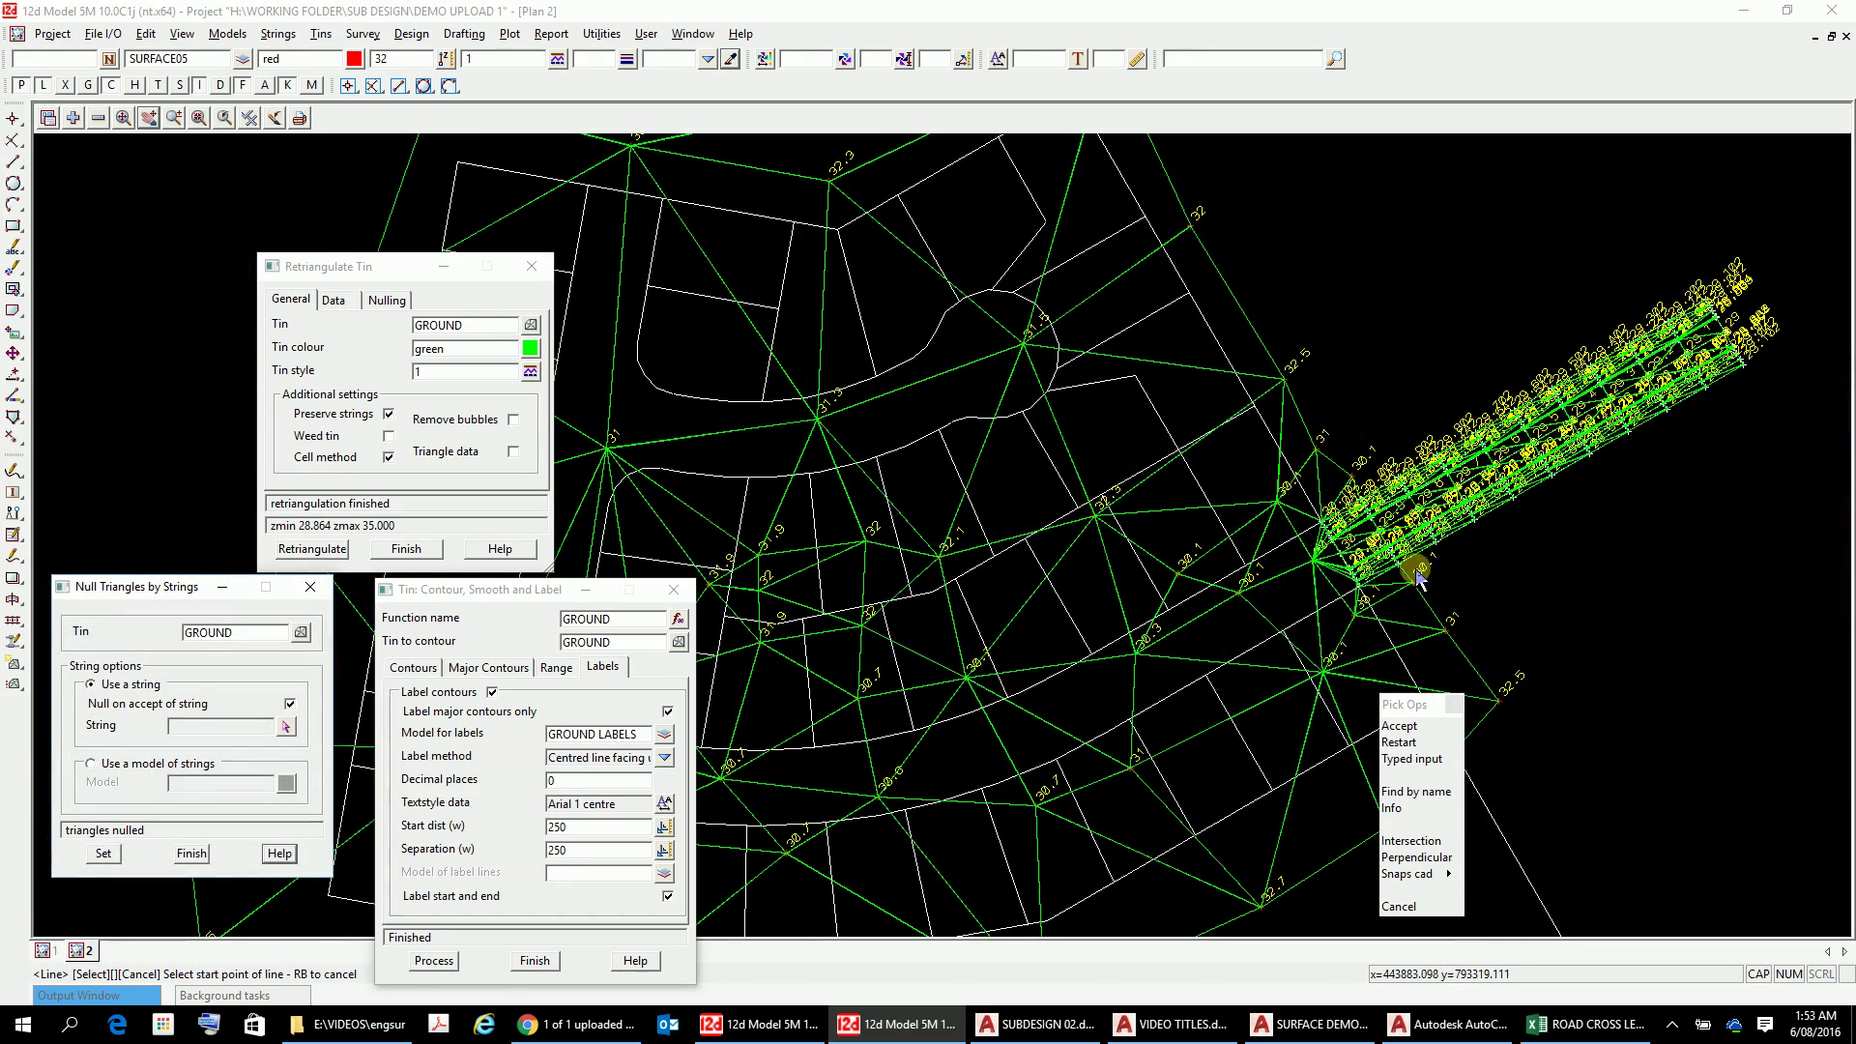
{"action": "scroll", "coordinate": [1363, 578], "scroll_direction": "up", "scroll_amount": 2}
{"action": "scroll", "coordinate": [1363, 579], "scroll_direction": "down", "scroll_amount": 2}
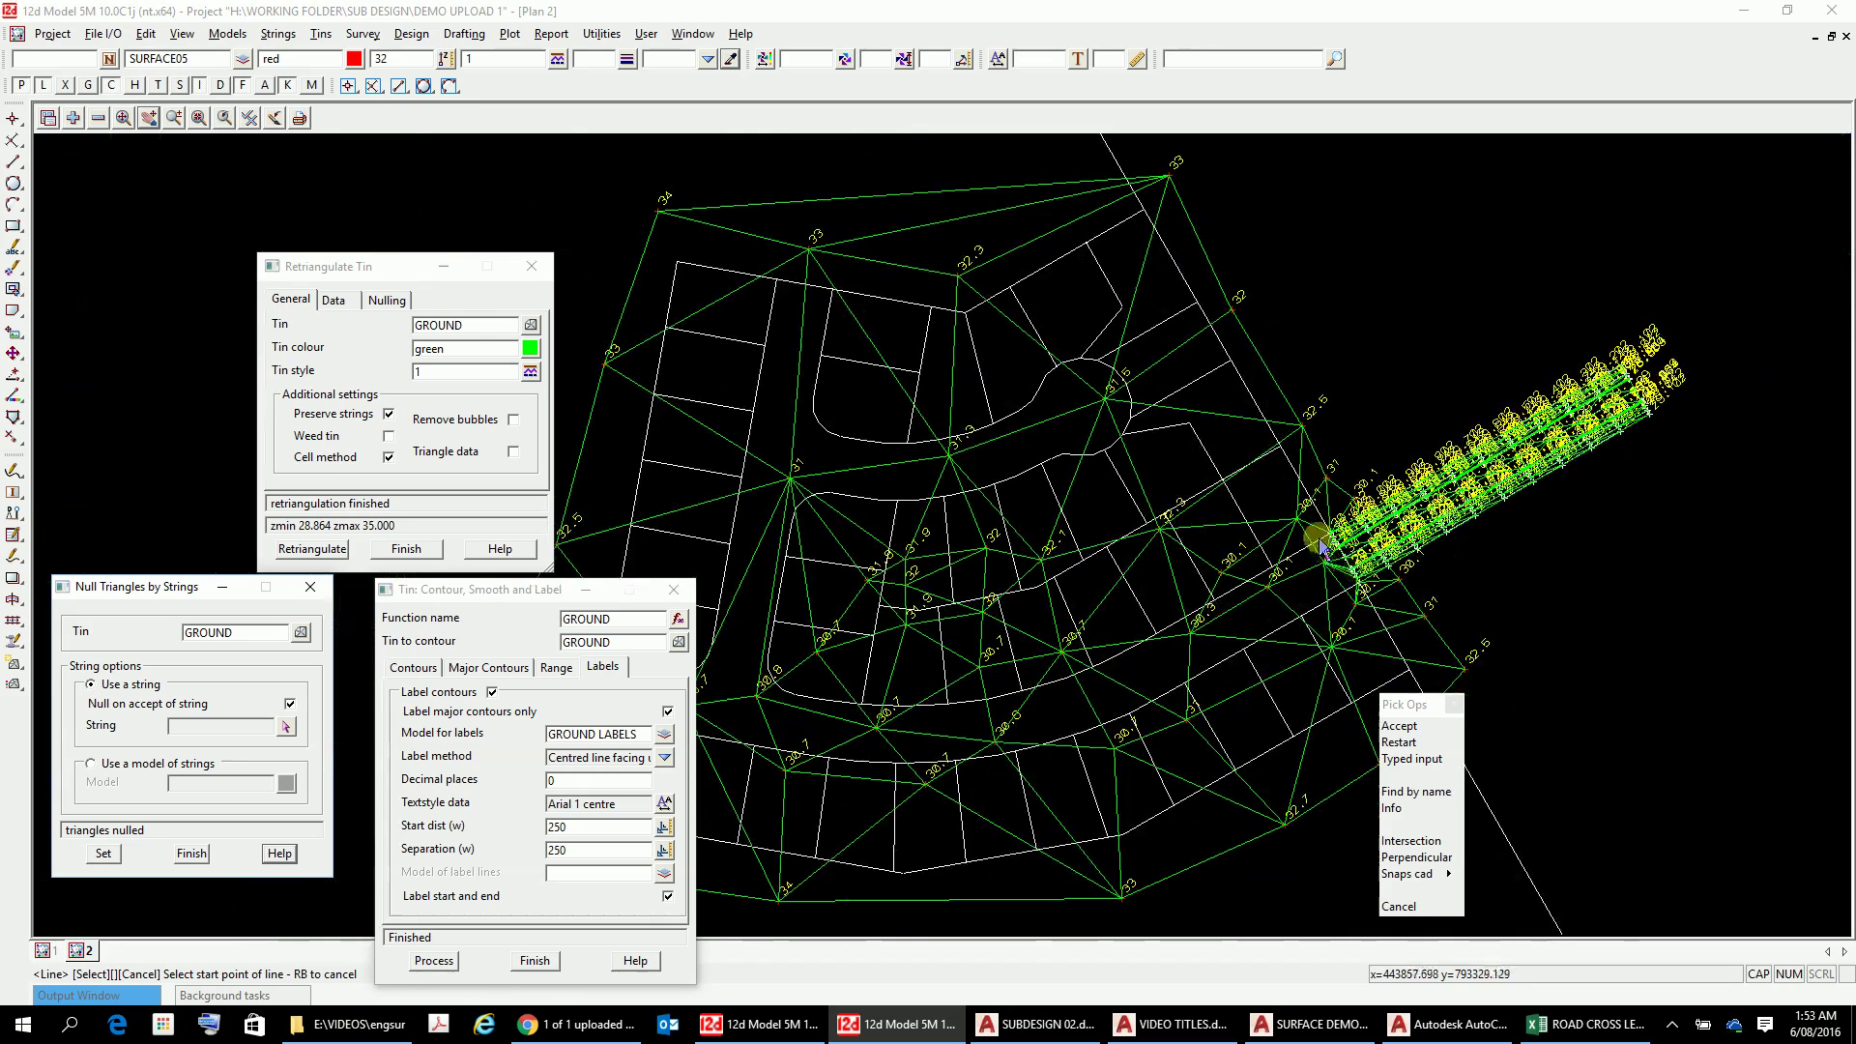
Step: Null the long GROUND triangles along the site's northern edge with a line drawn outward beside the 32.3 point
{"action": "left_click", "coordinate": [926, 241]}
{"action": "left_click", "coordinate": [874, 143]}
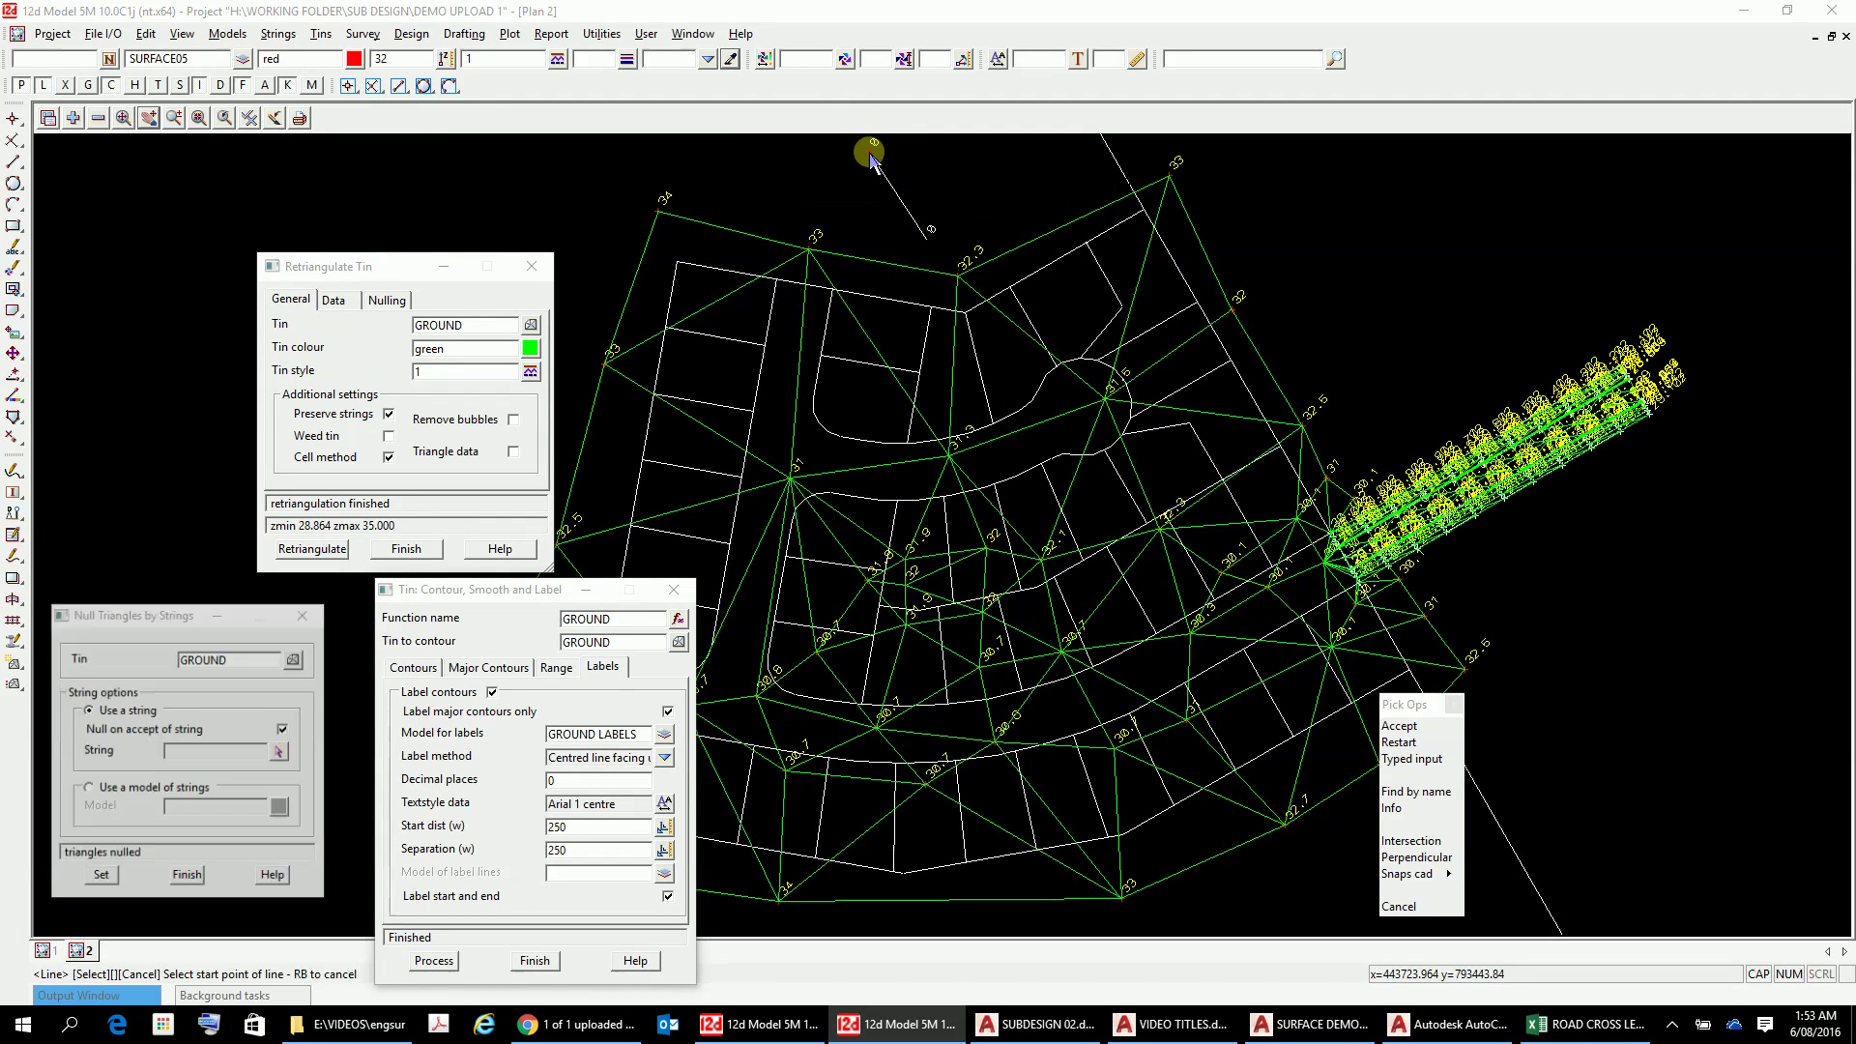
{"action": "scroll", "coordinate": [1260, 290], "scroll_direction": "down", "scroll_amount": 2}
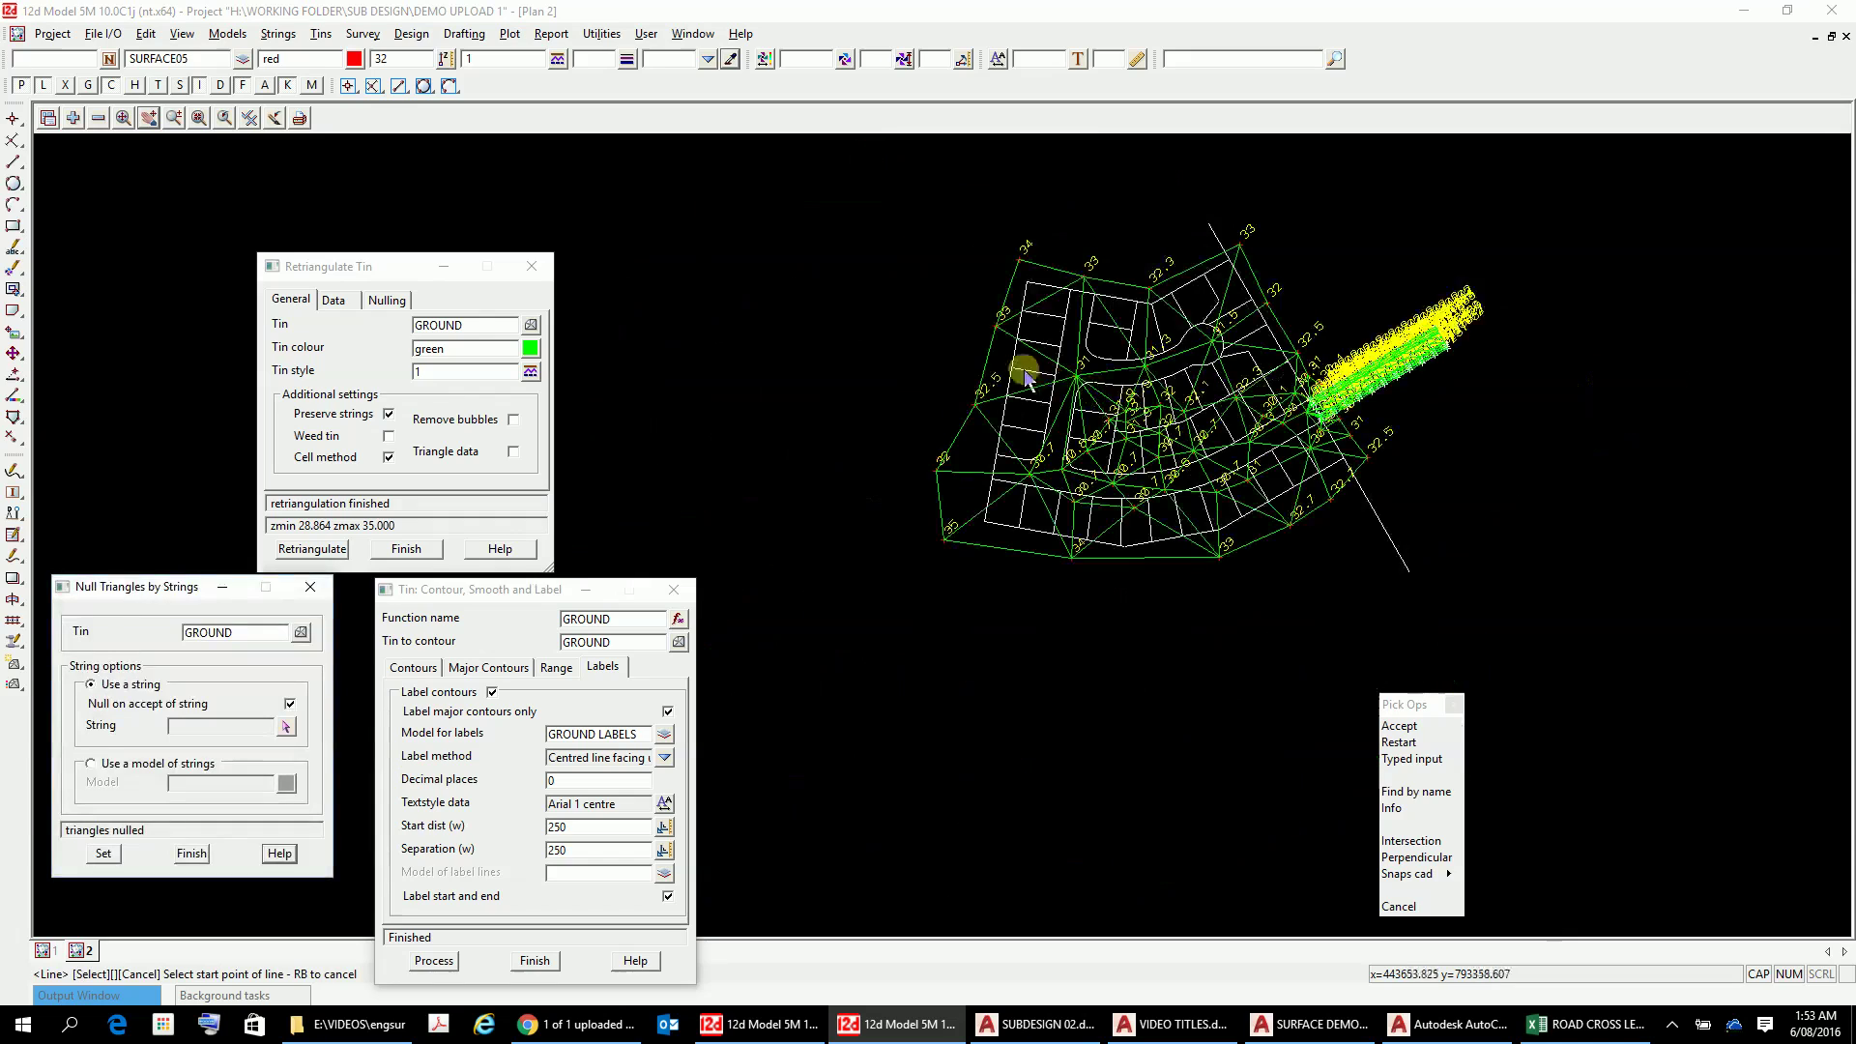
{"action": "scroll", "coordinate": [964, 347], "scroll_direction": "up", "scroll_amount": 4}
{"action": "scroll", "coordinate": [971, 343], "scroll_direction": "down", "scroll_amount": 2}
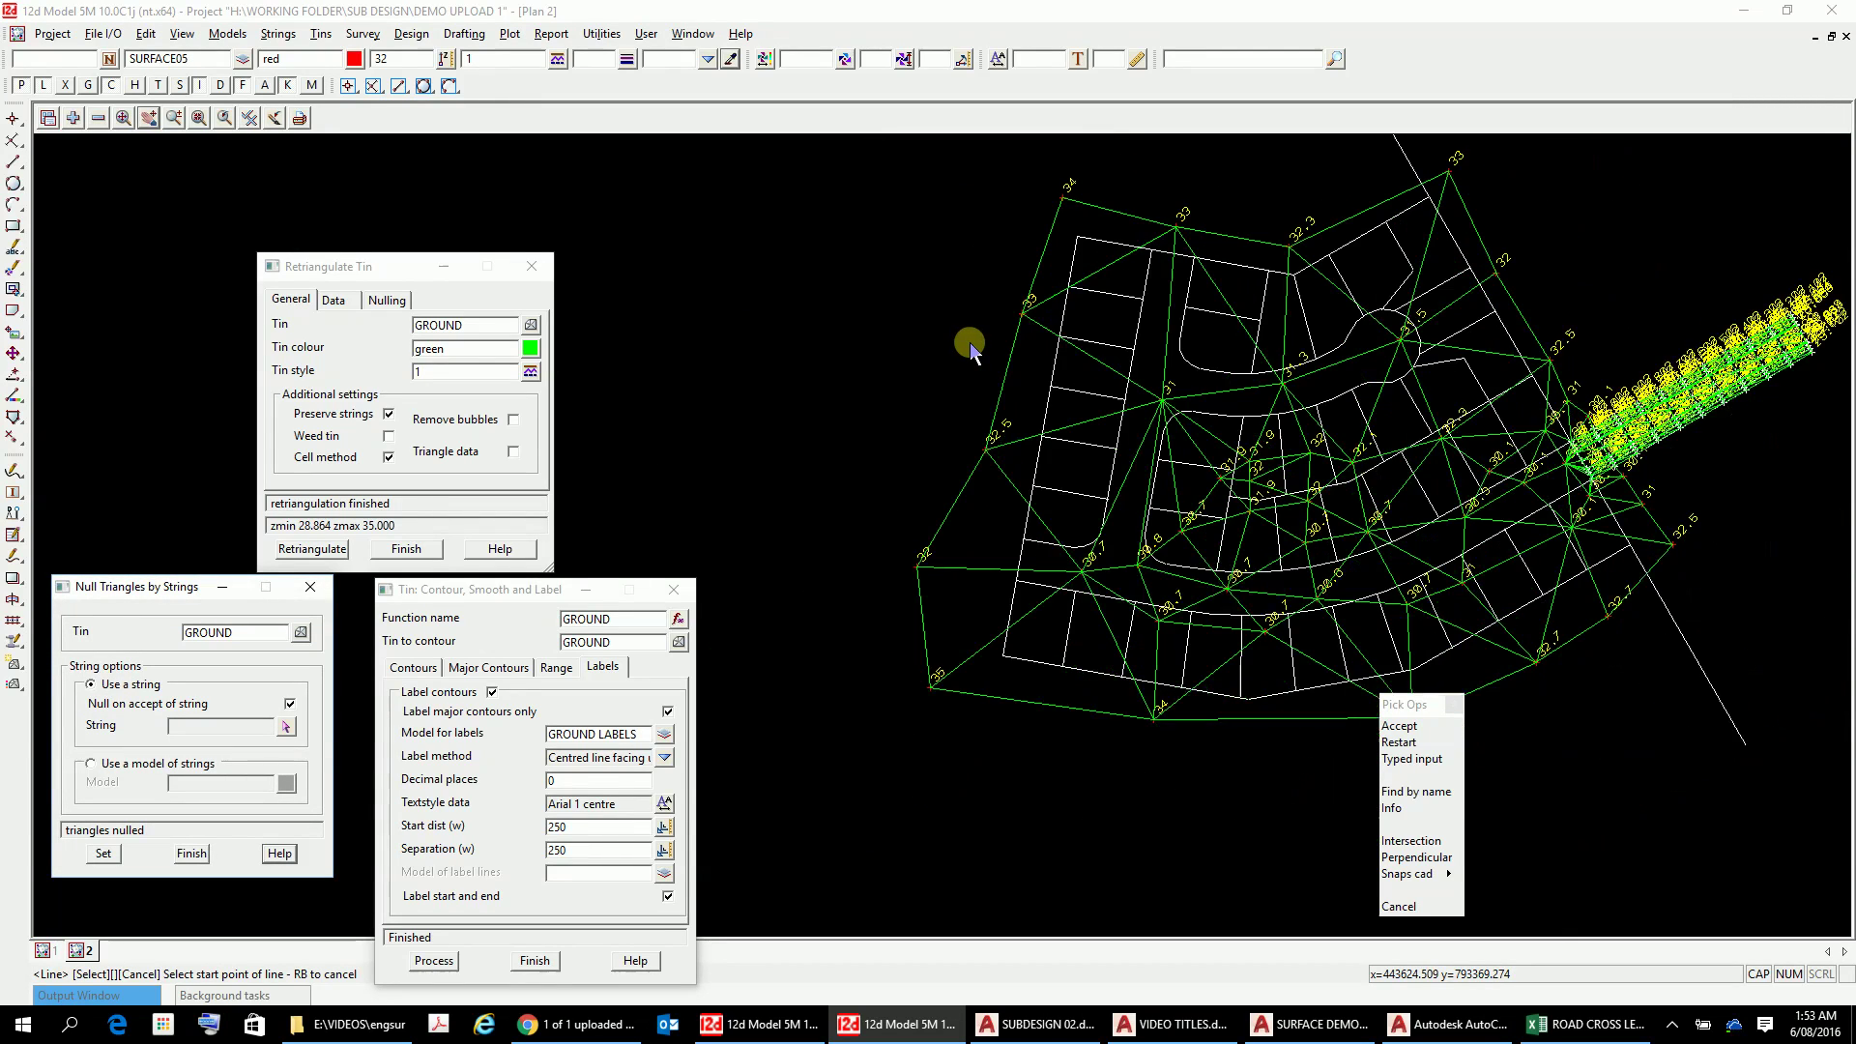
{"action": "scroll", "coordinate": [970, 346], "scroll_direction": "up", "scroll_amount": 1}
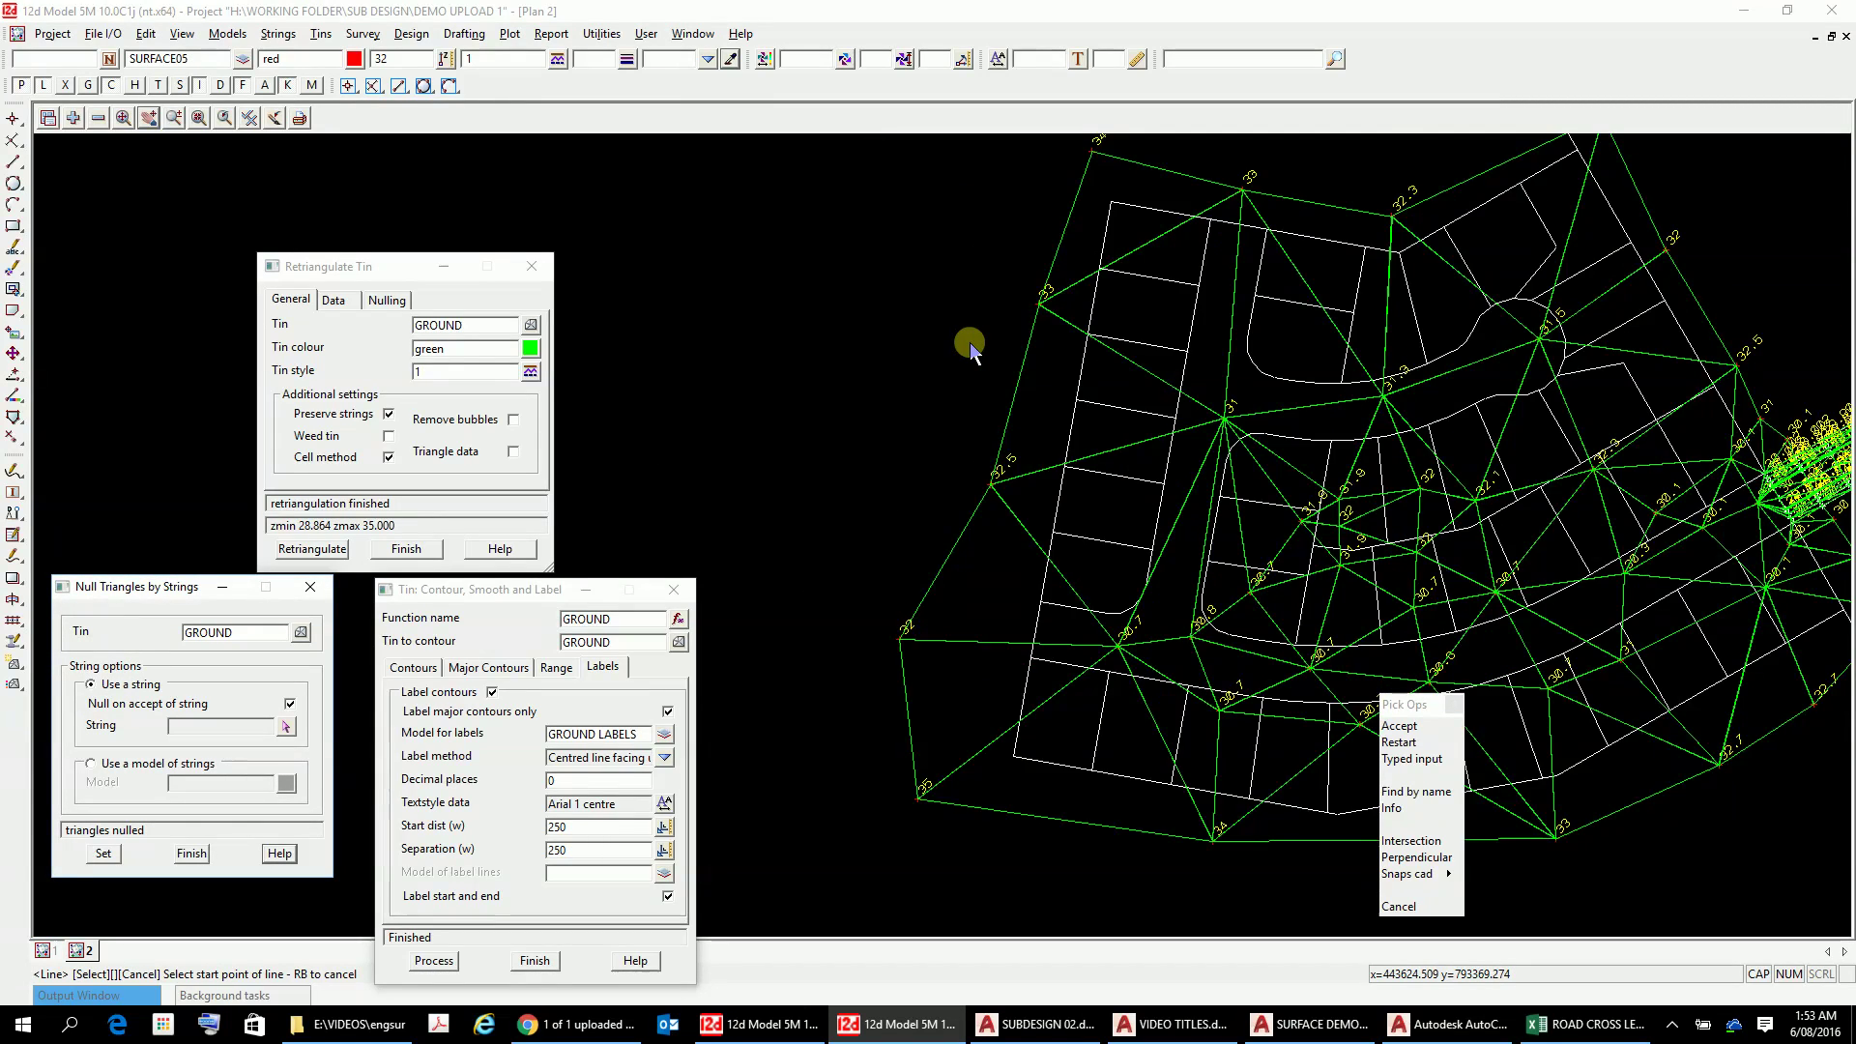
{"action": "scroll", "coordinate": [971, 342], "scroll_direction": "down", "scroll_amount": 1}
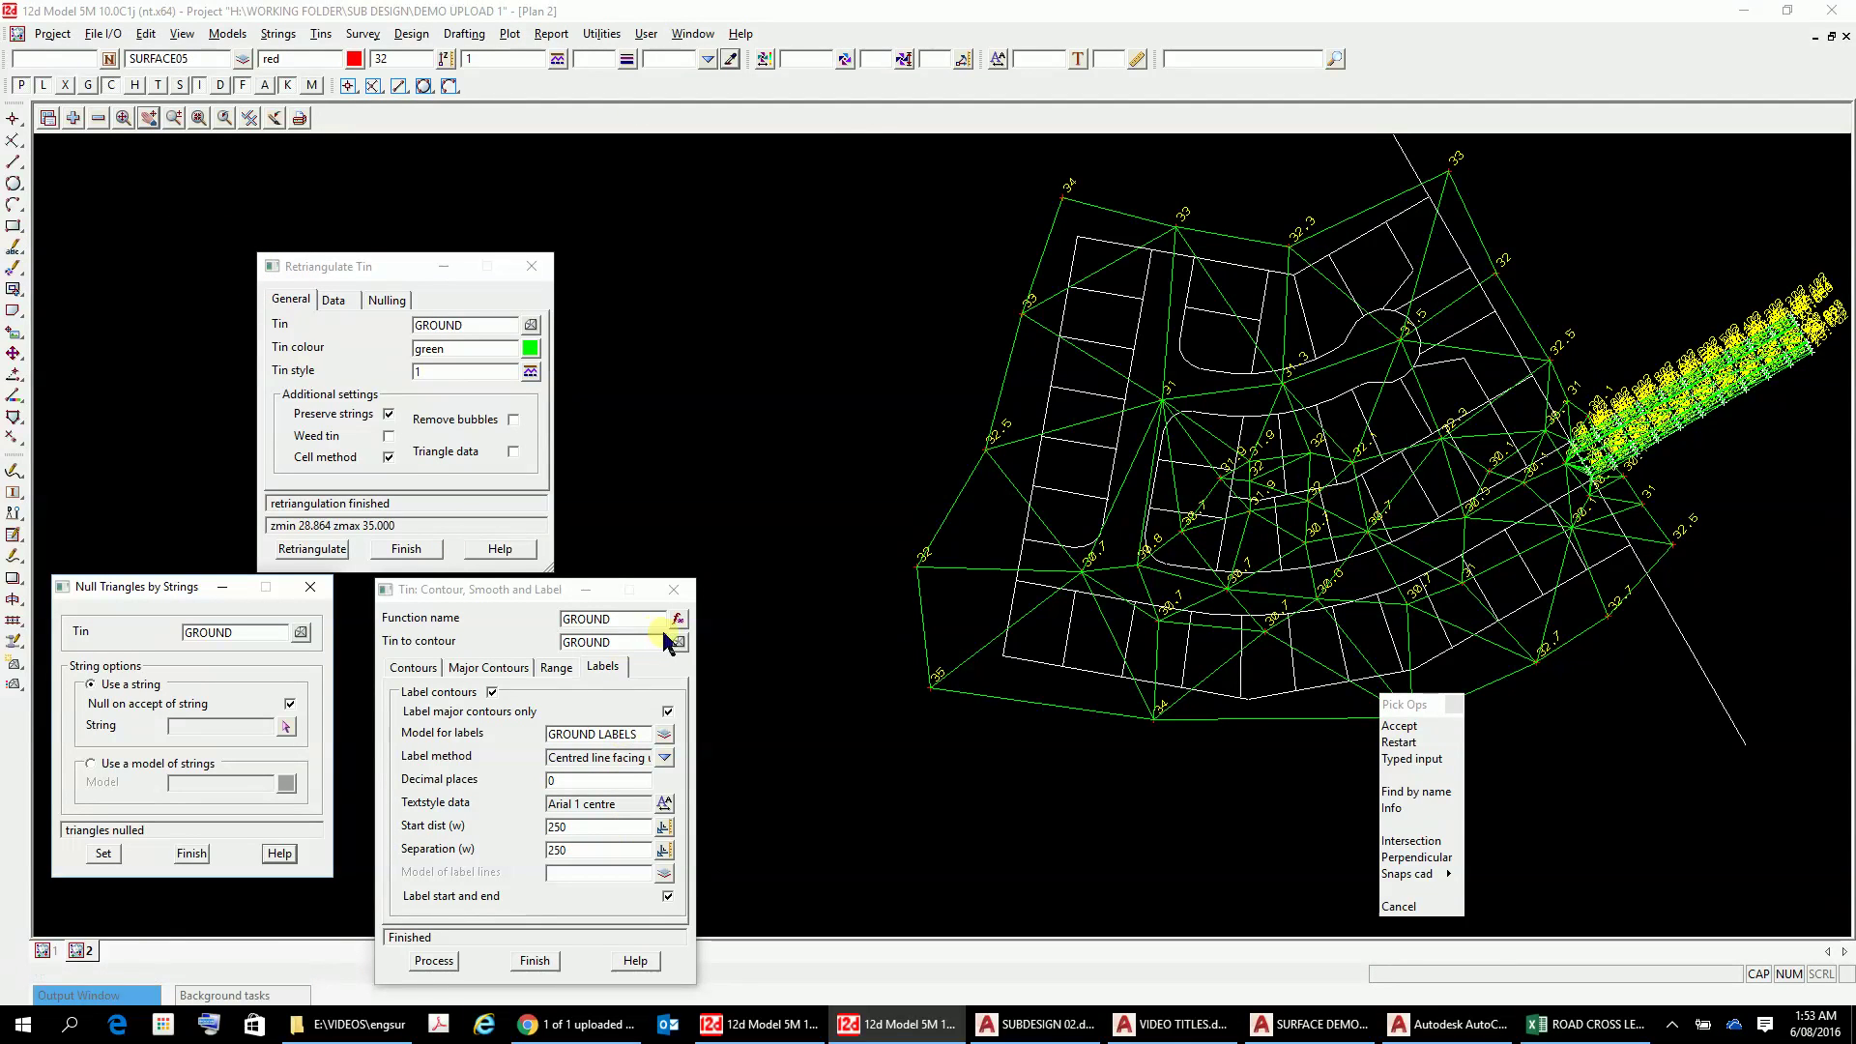
Step: Reprocess the GROUND contours and add models GROUND MINOR, CONTOURS MAJOR and GROUND LABELS to plan view 2
{"action": "left_click", "coordinate": [445, 963]}
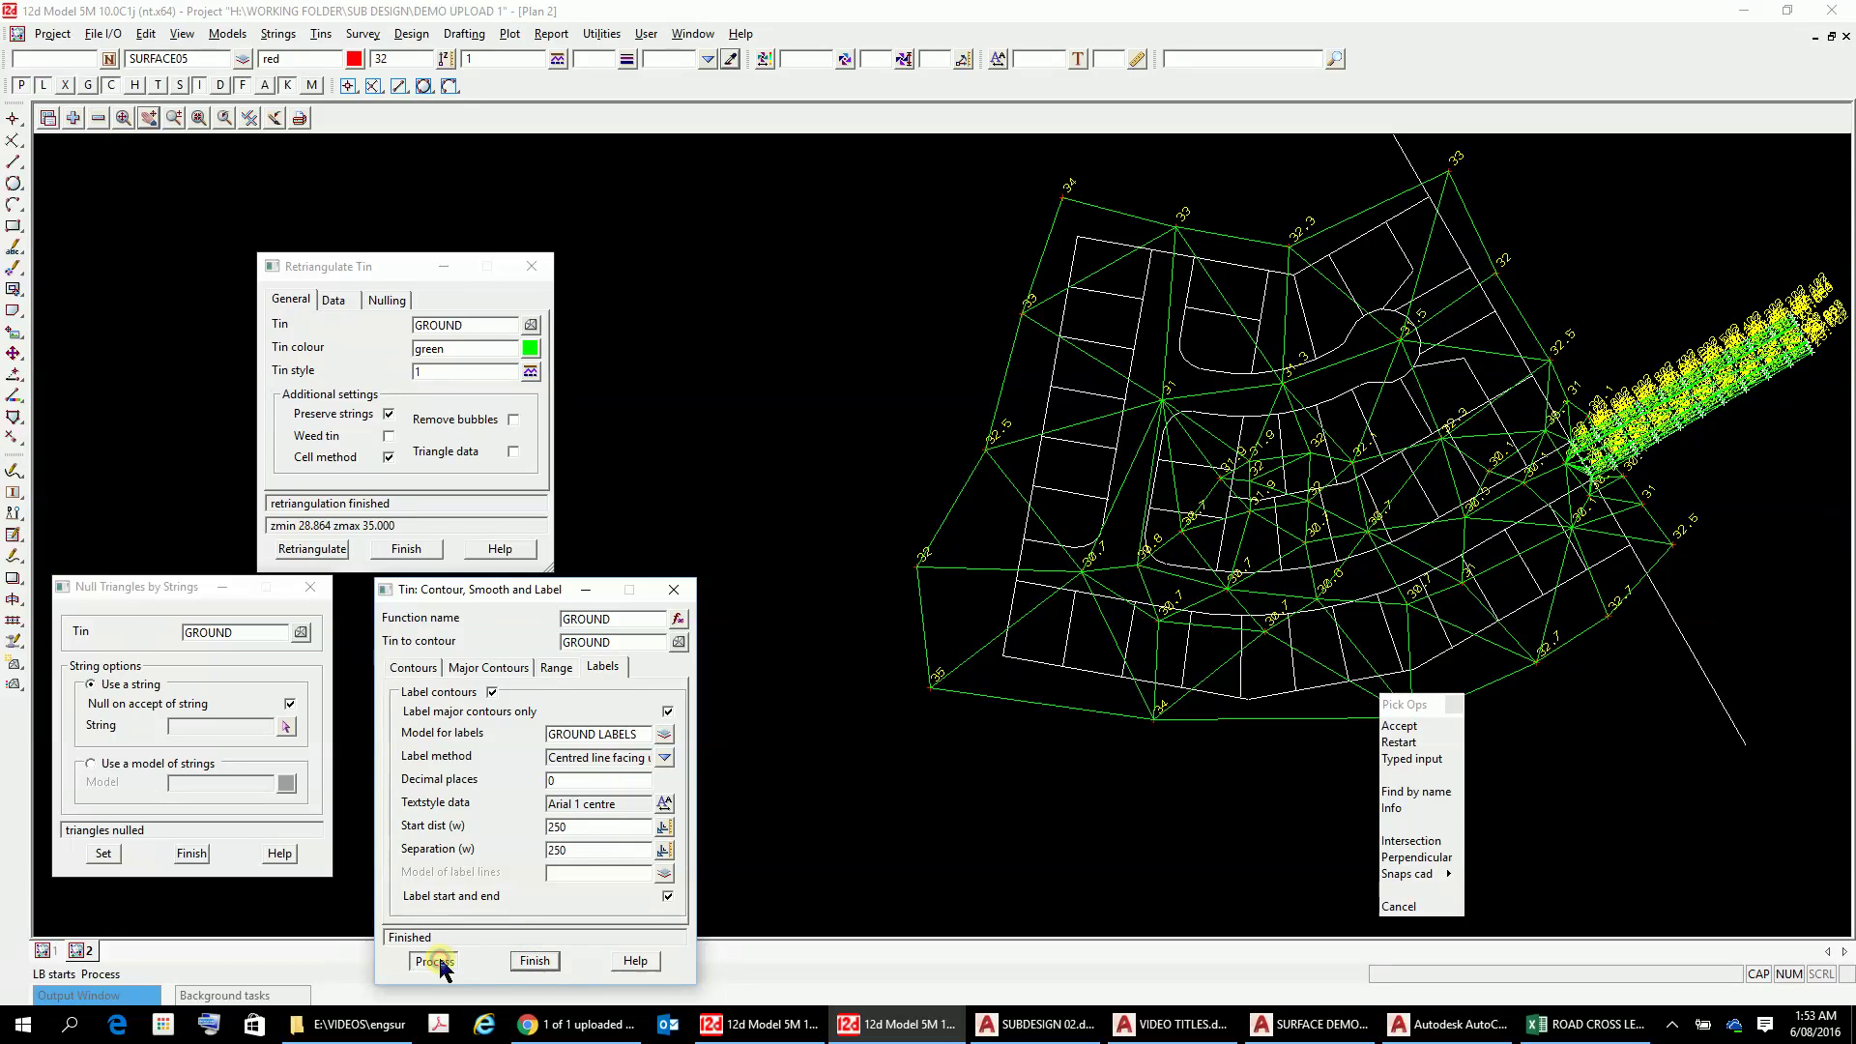
{"action": "left_click", "coordinate": [72, 117]}
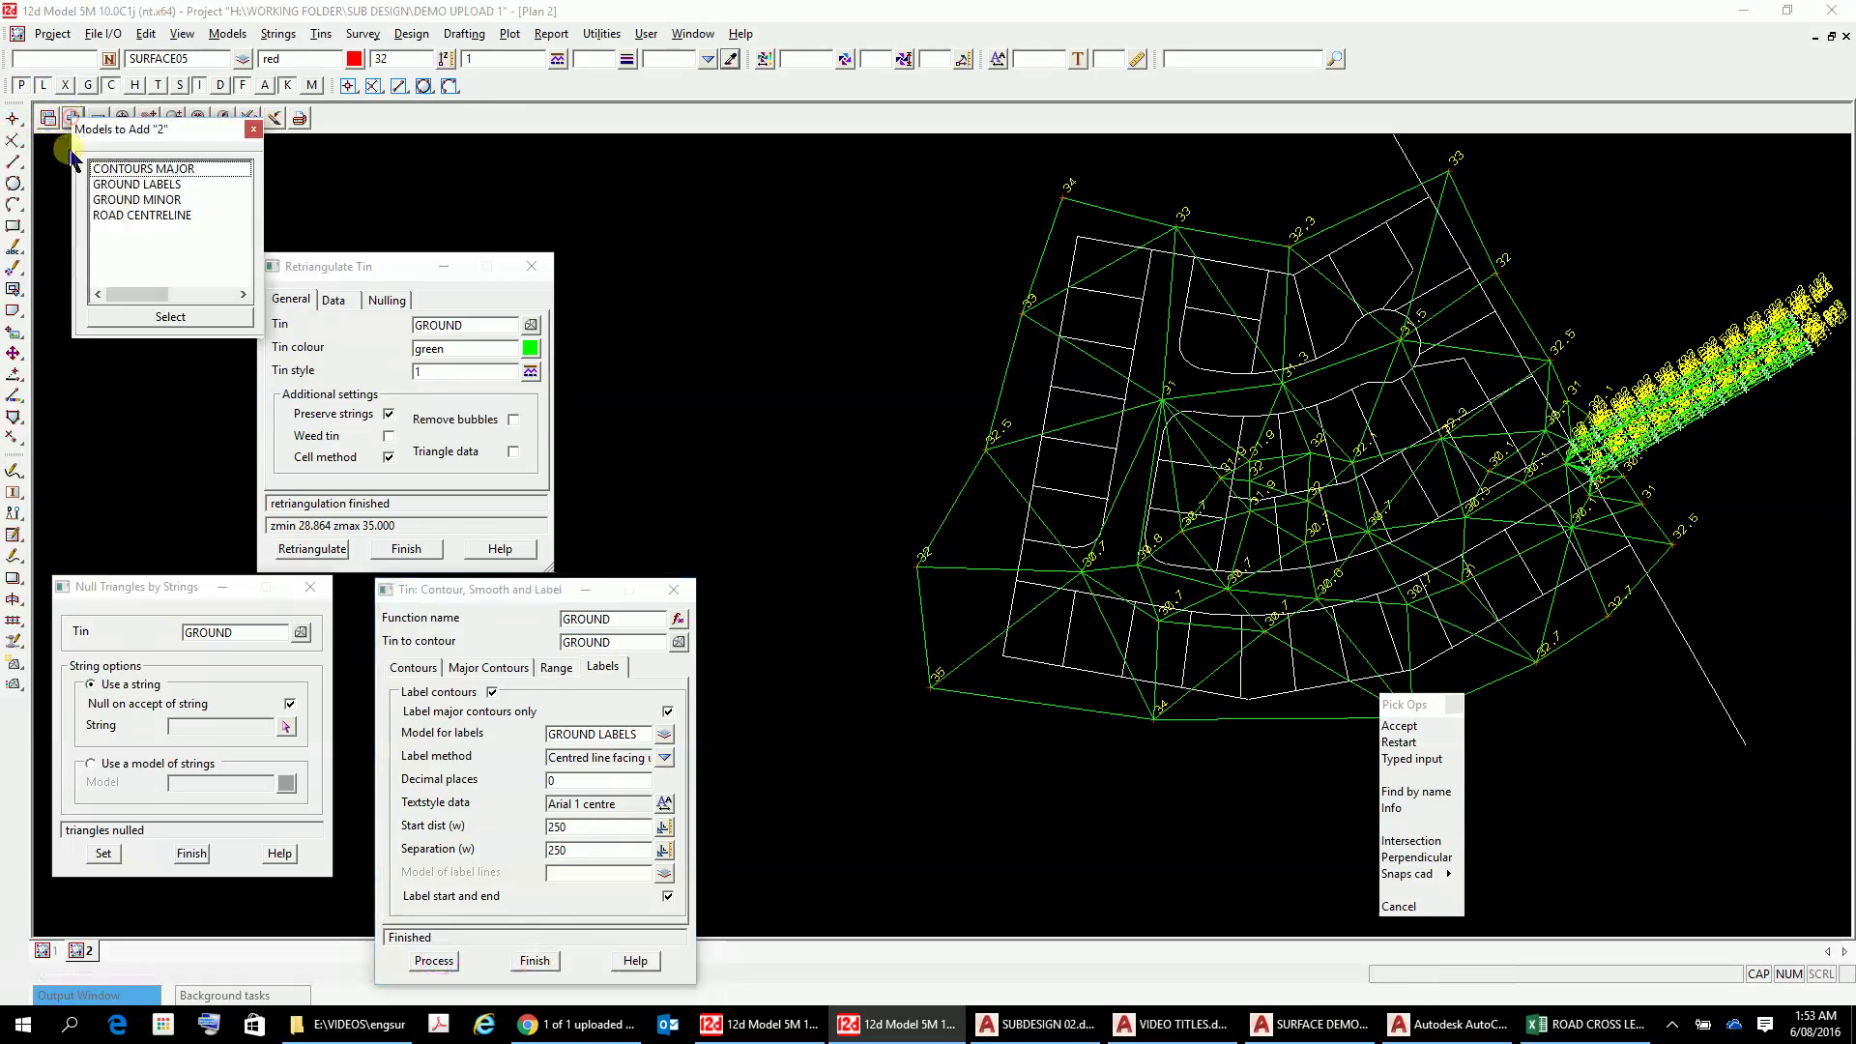
{"action": "double_click", "coordinate": [147, 202]}
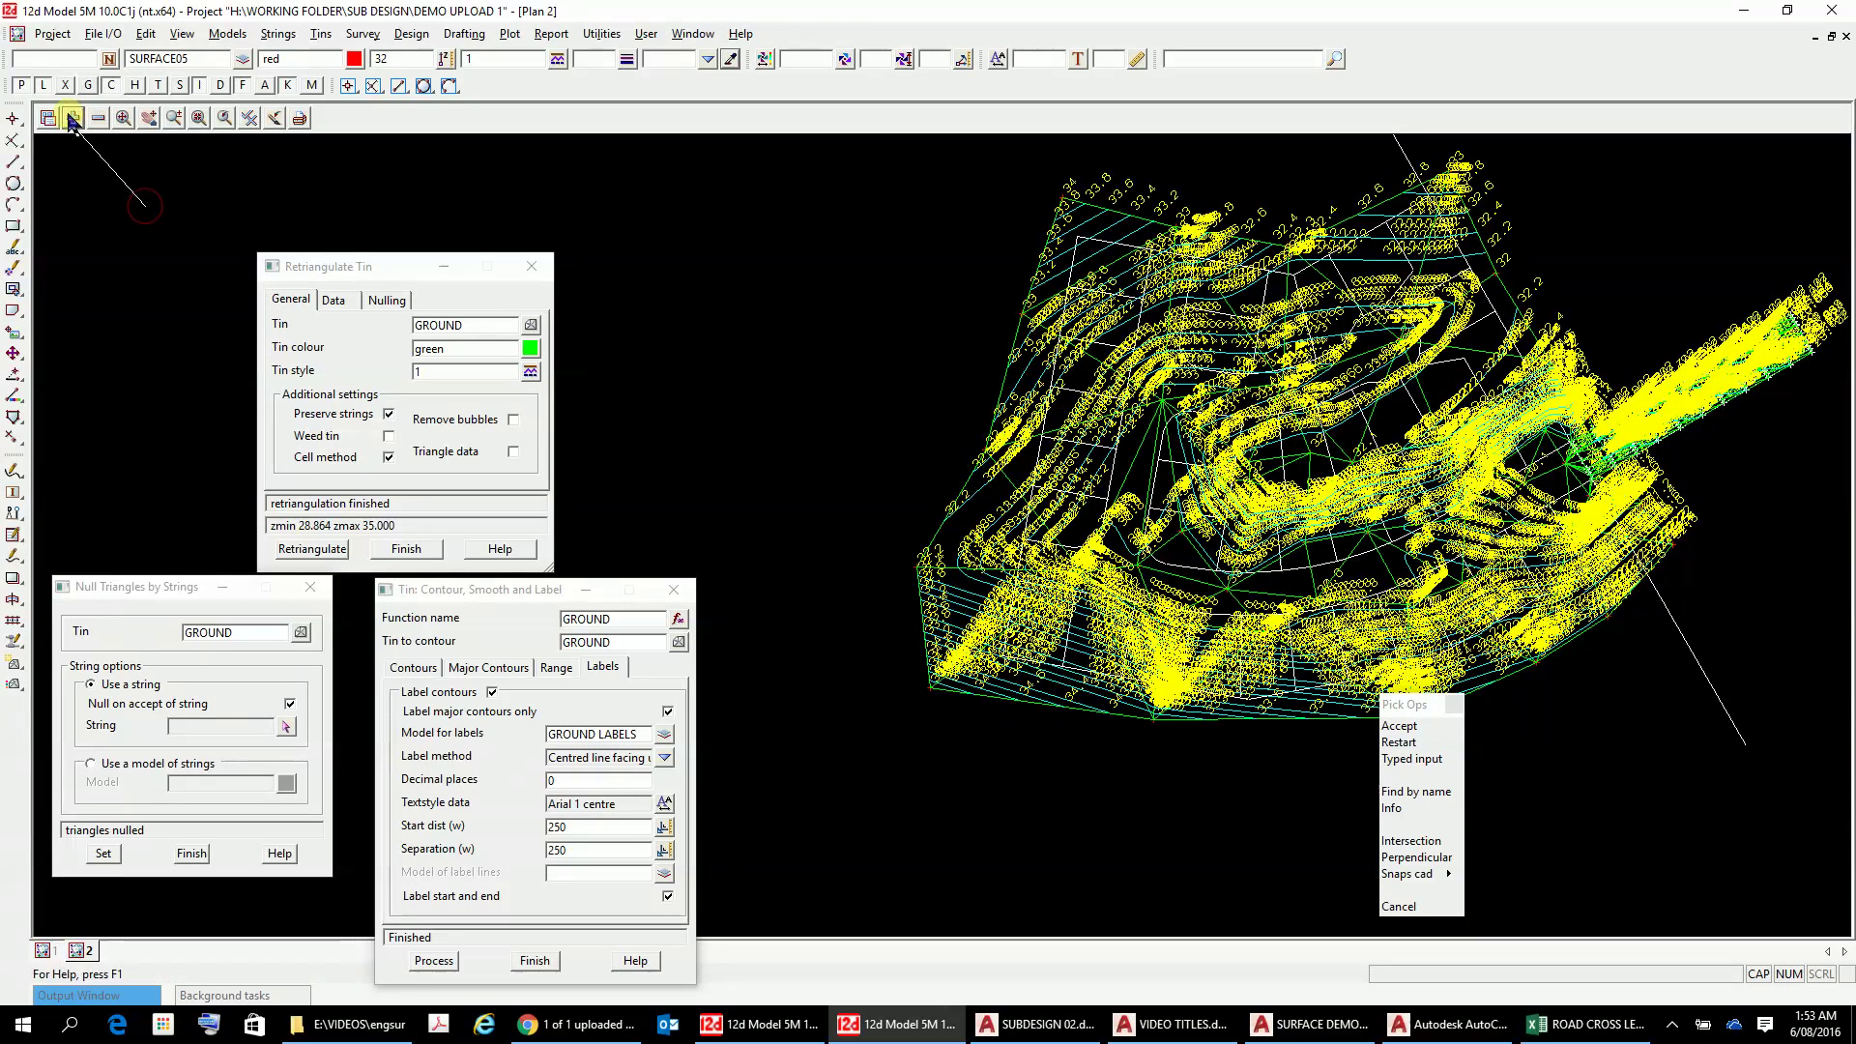
{"action": "left_click", "coordinate": [74, 120]}
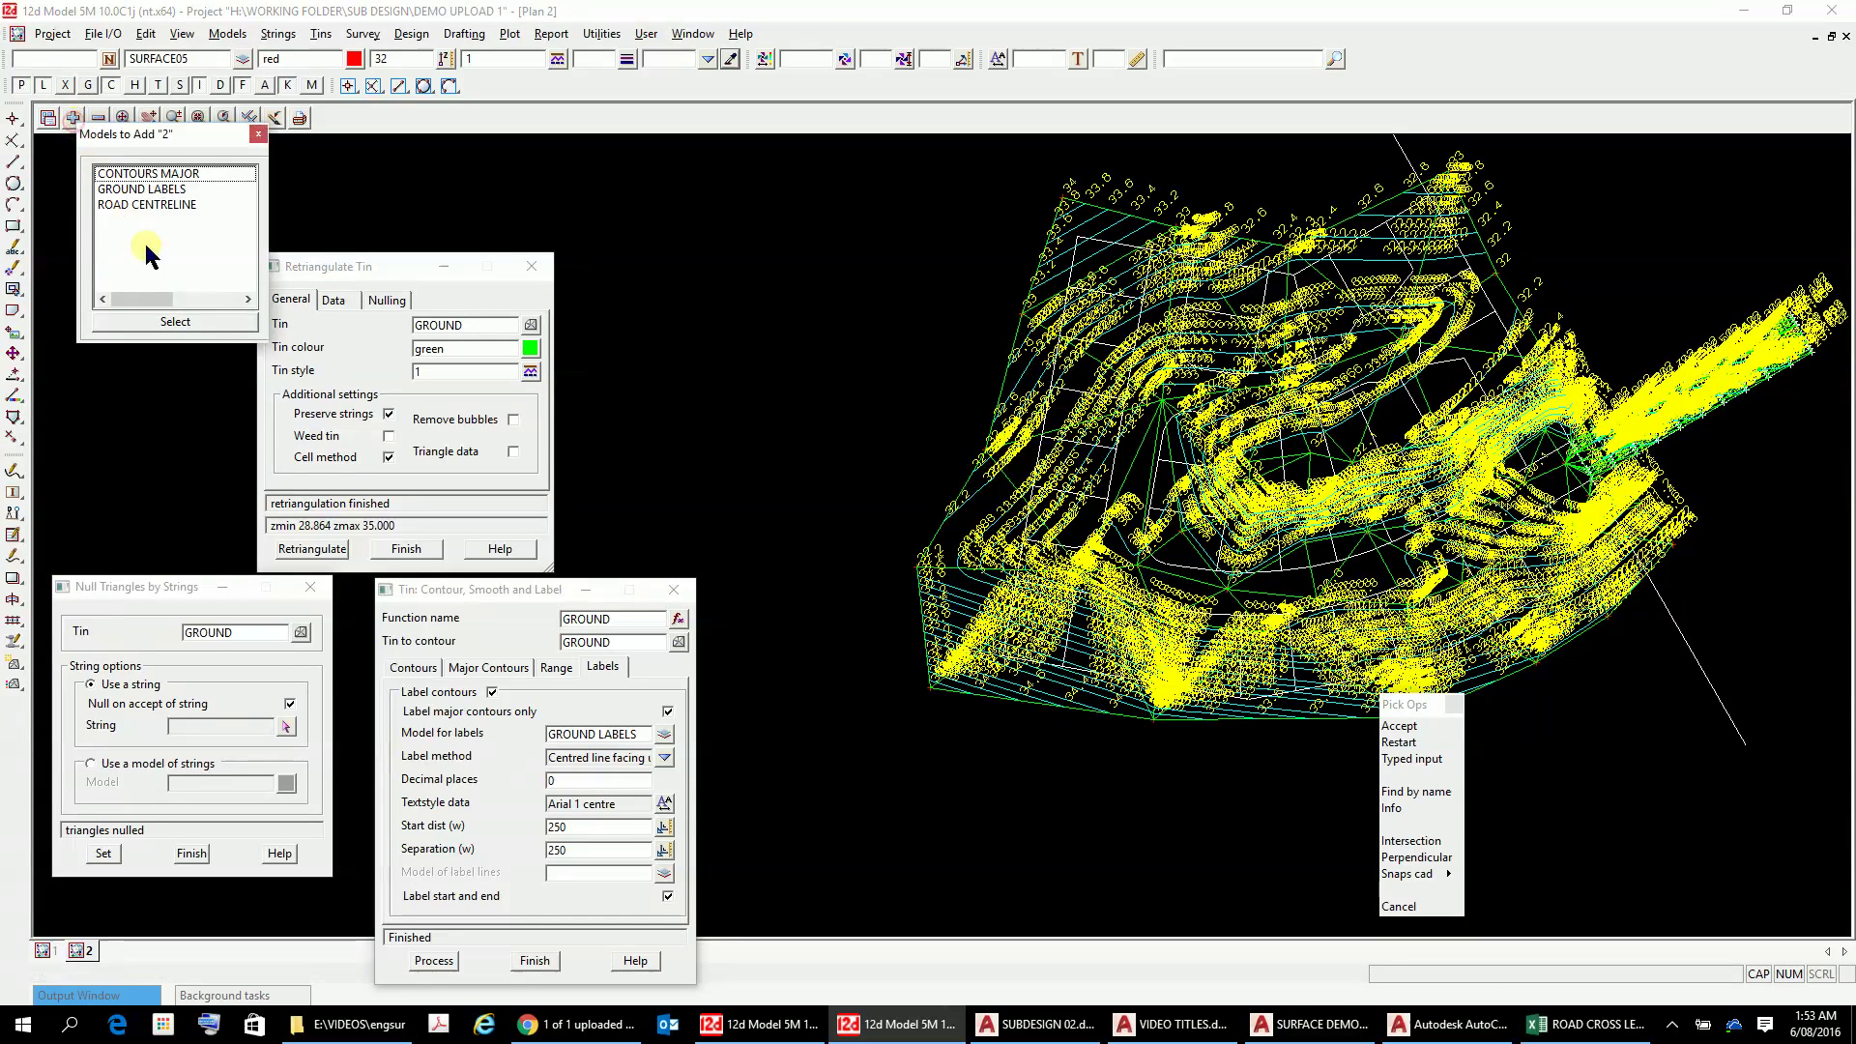
{"action": "double_click", "coordinate": [168, 189]}
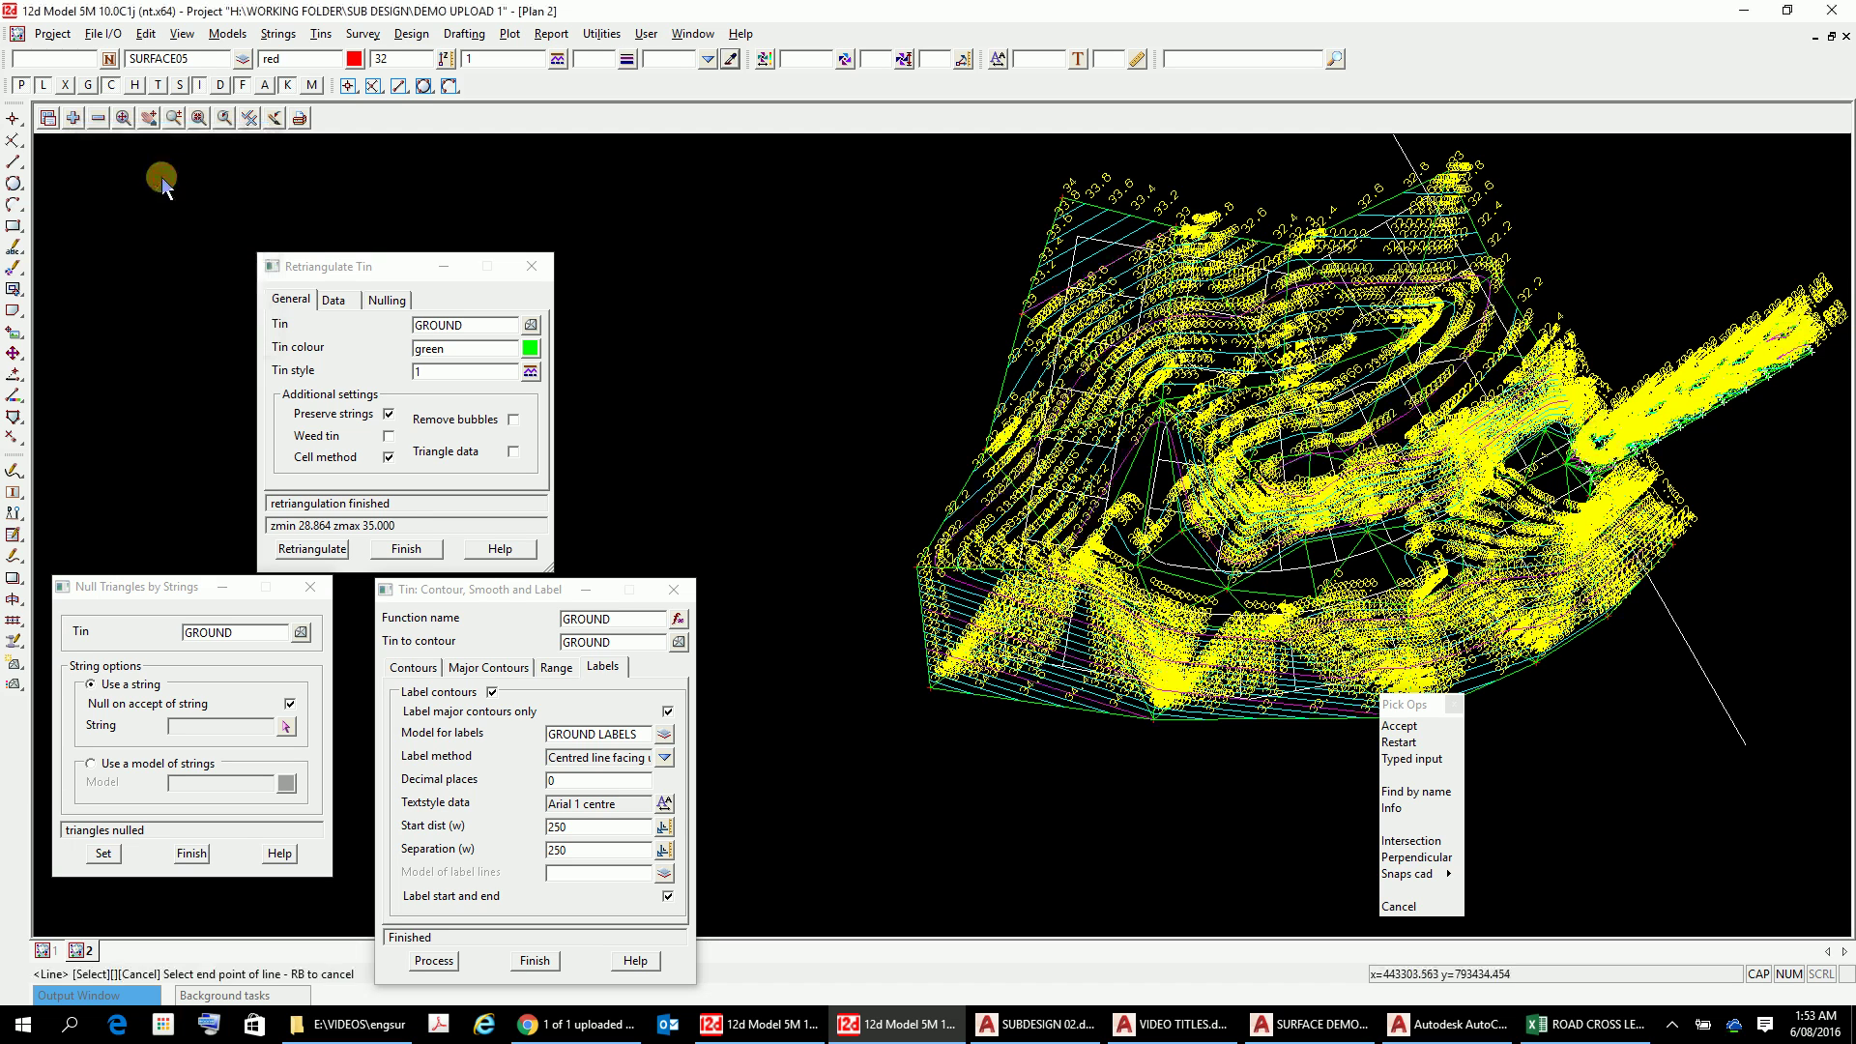
{"action": "left_click", "coordinate": [72, 118]}
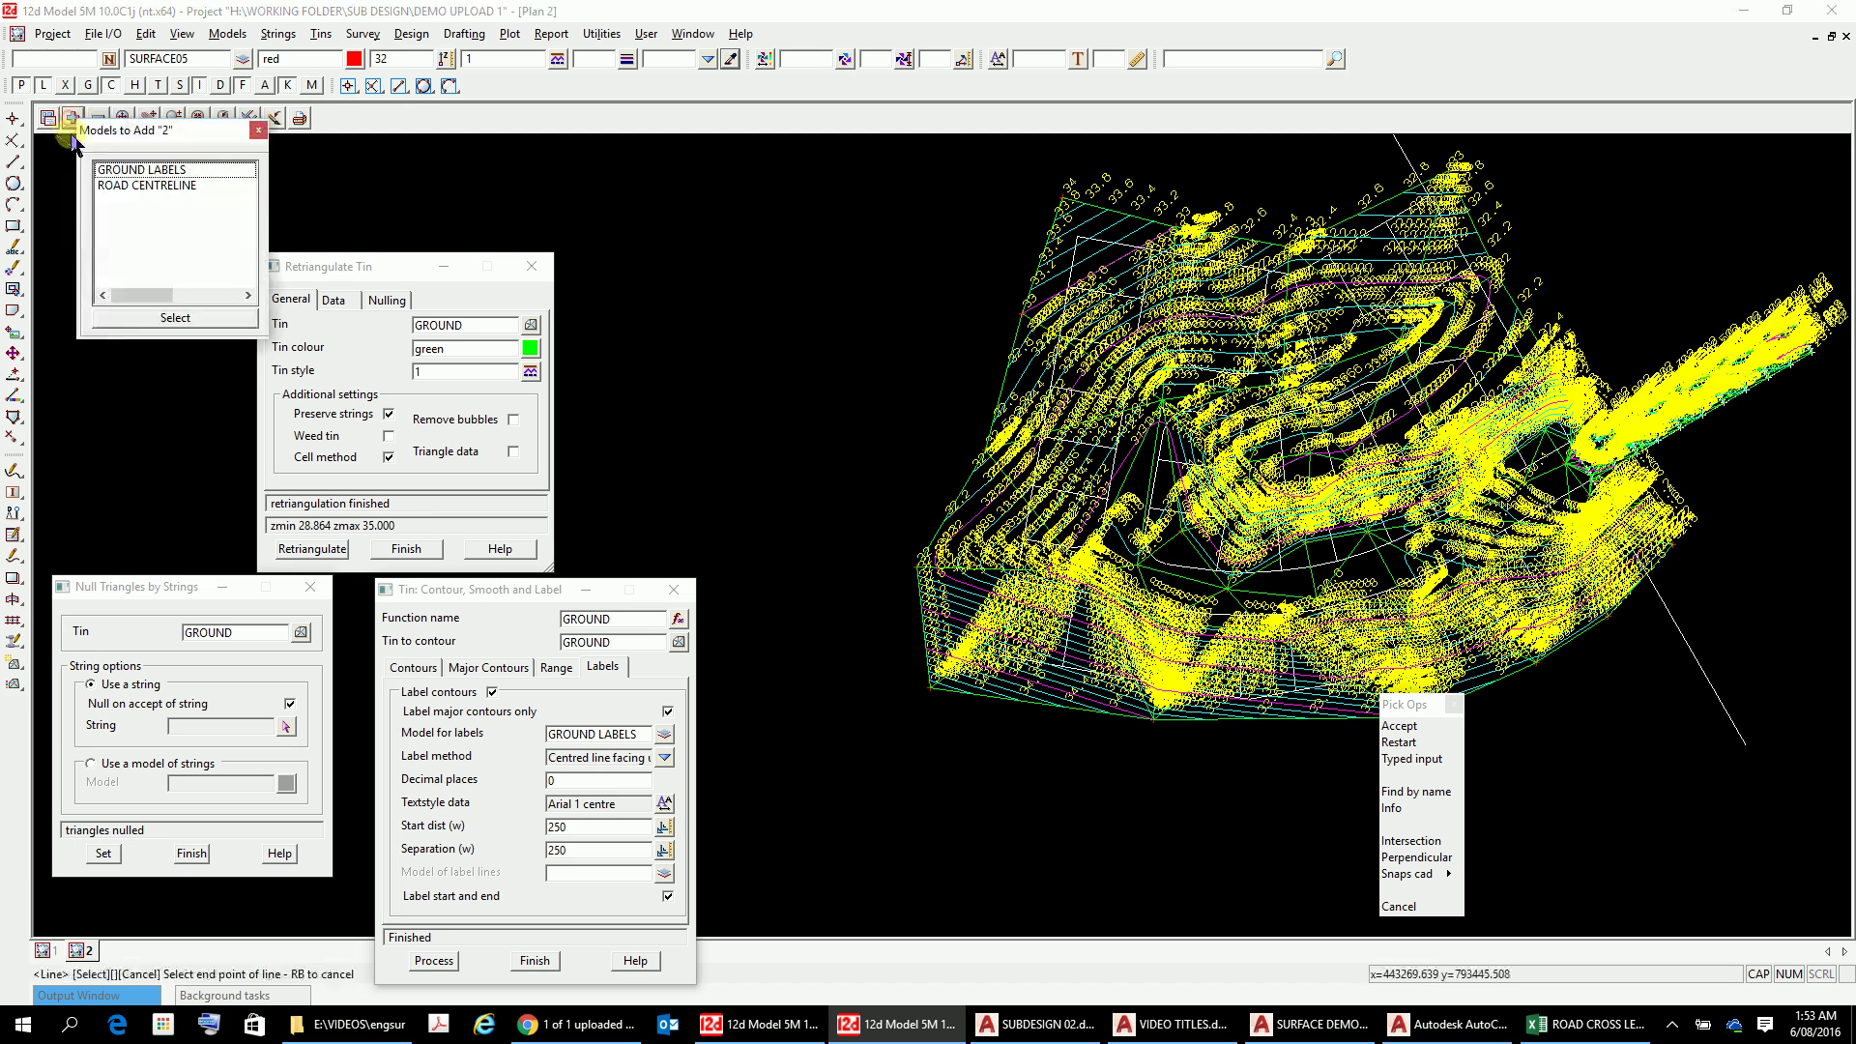
{"action": "double_click", "coordinate": [123, 177]}
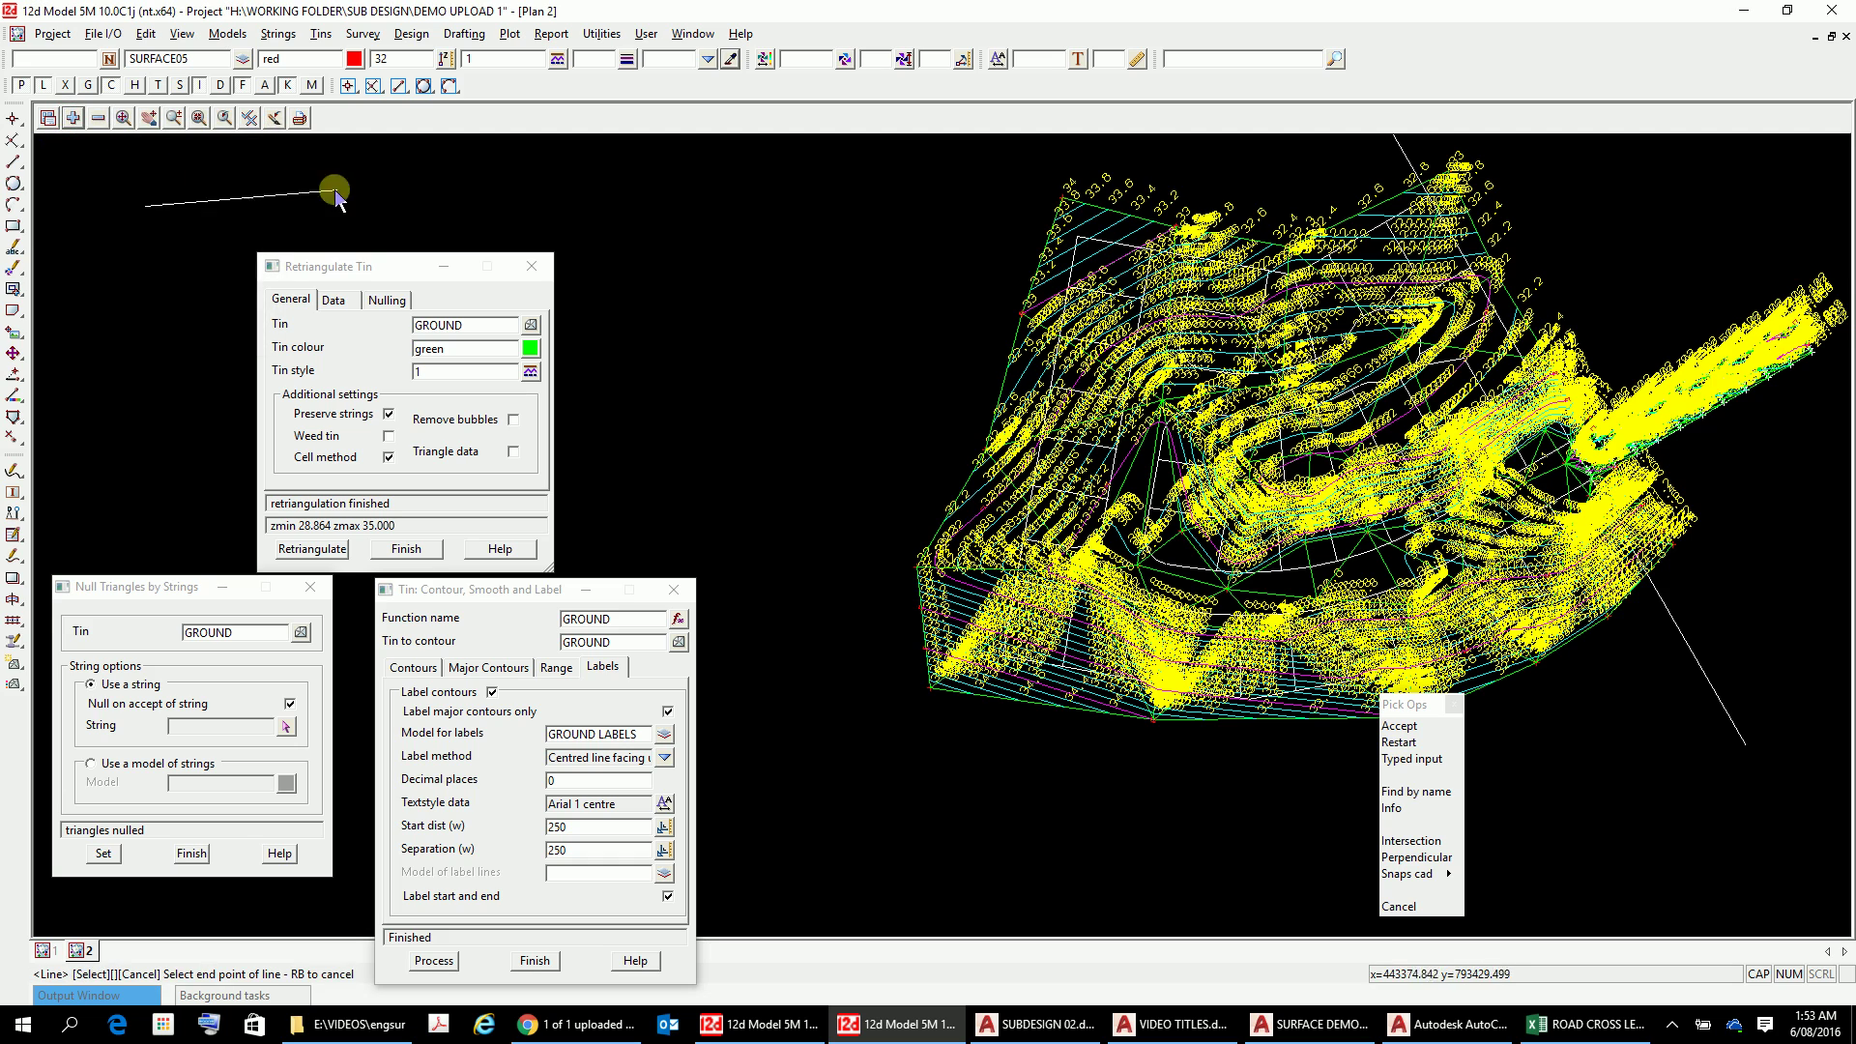
Step: Turn off the Z values in plan view 2 and remove the GROUND tin from the view
{"action": "left_click", "coordinate": [250, 118]}
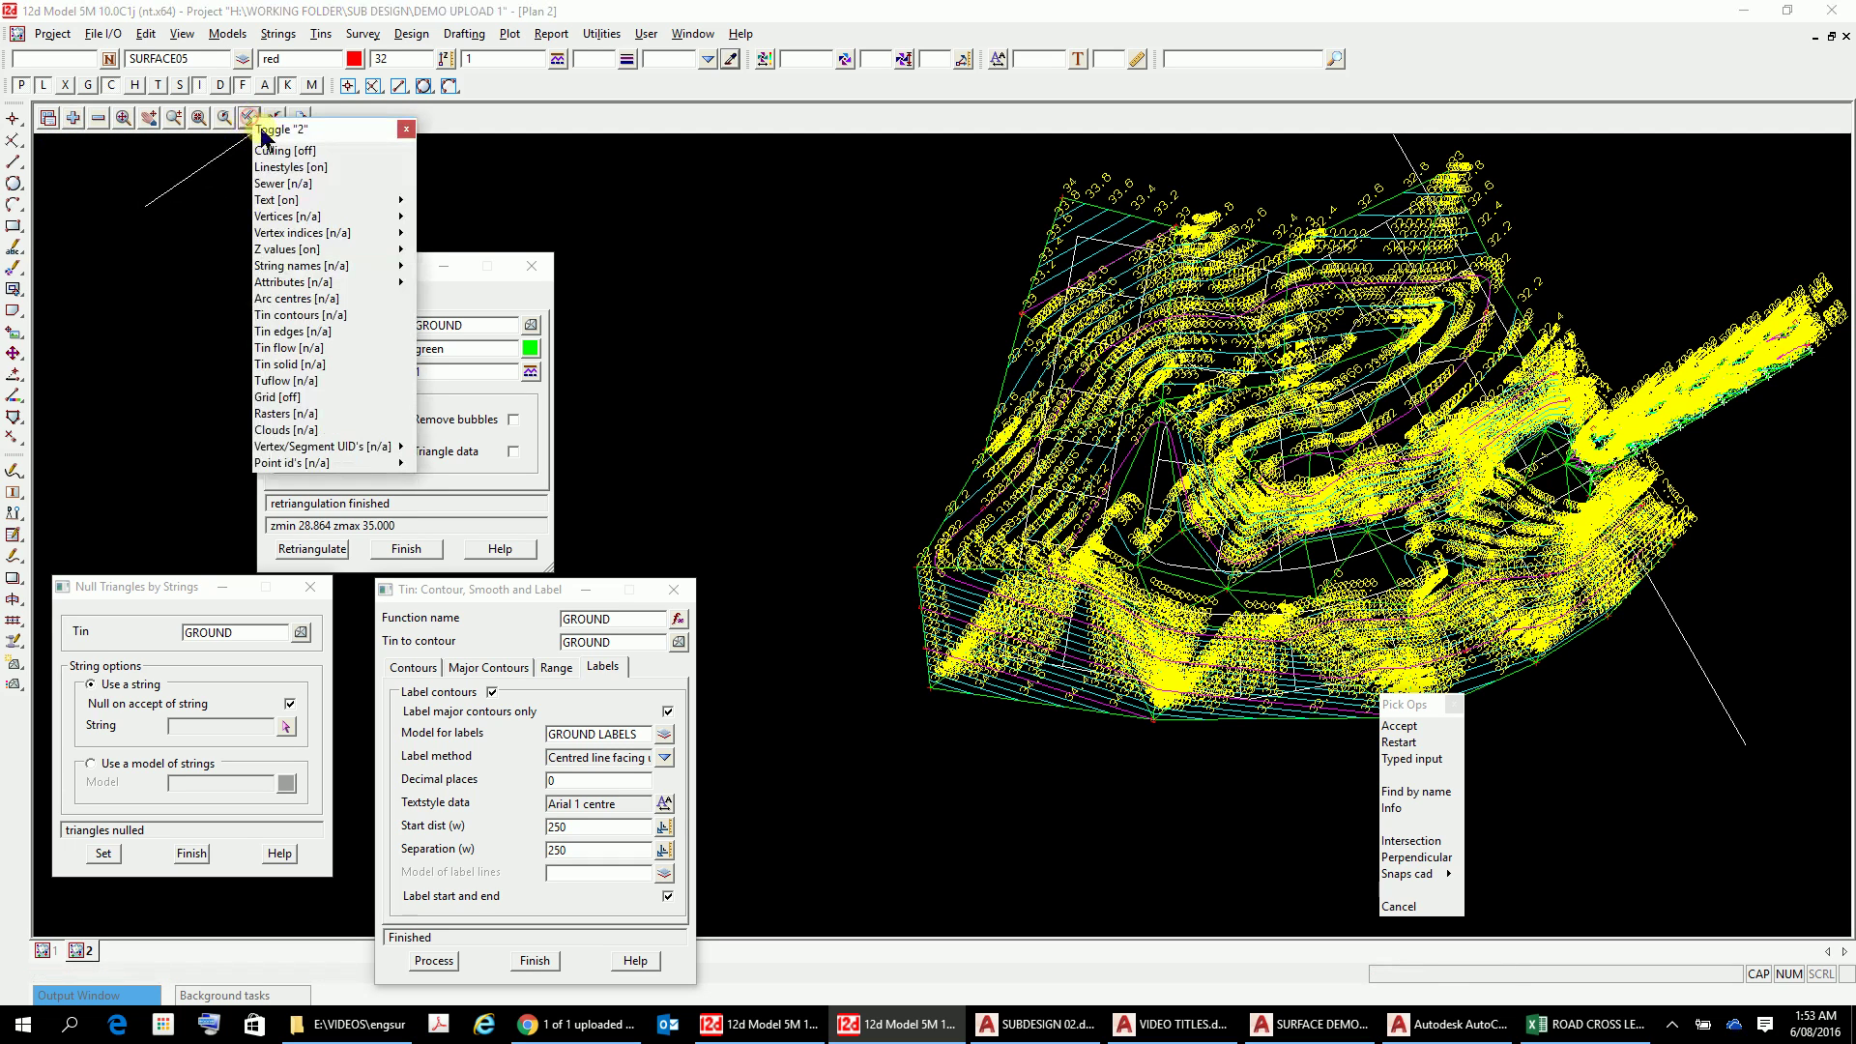
{"action": "left_click", "coordinate": [290, 249]}
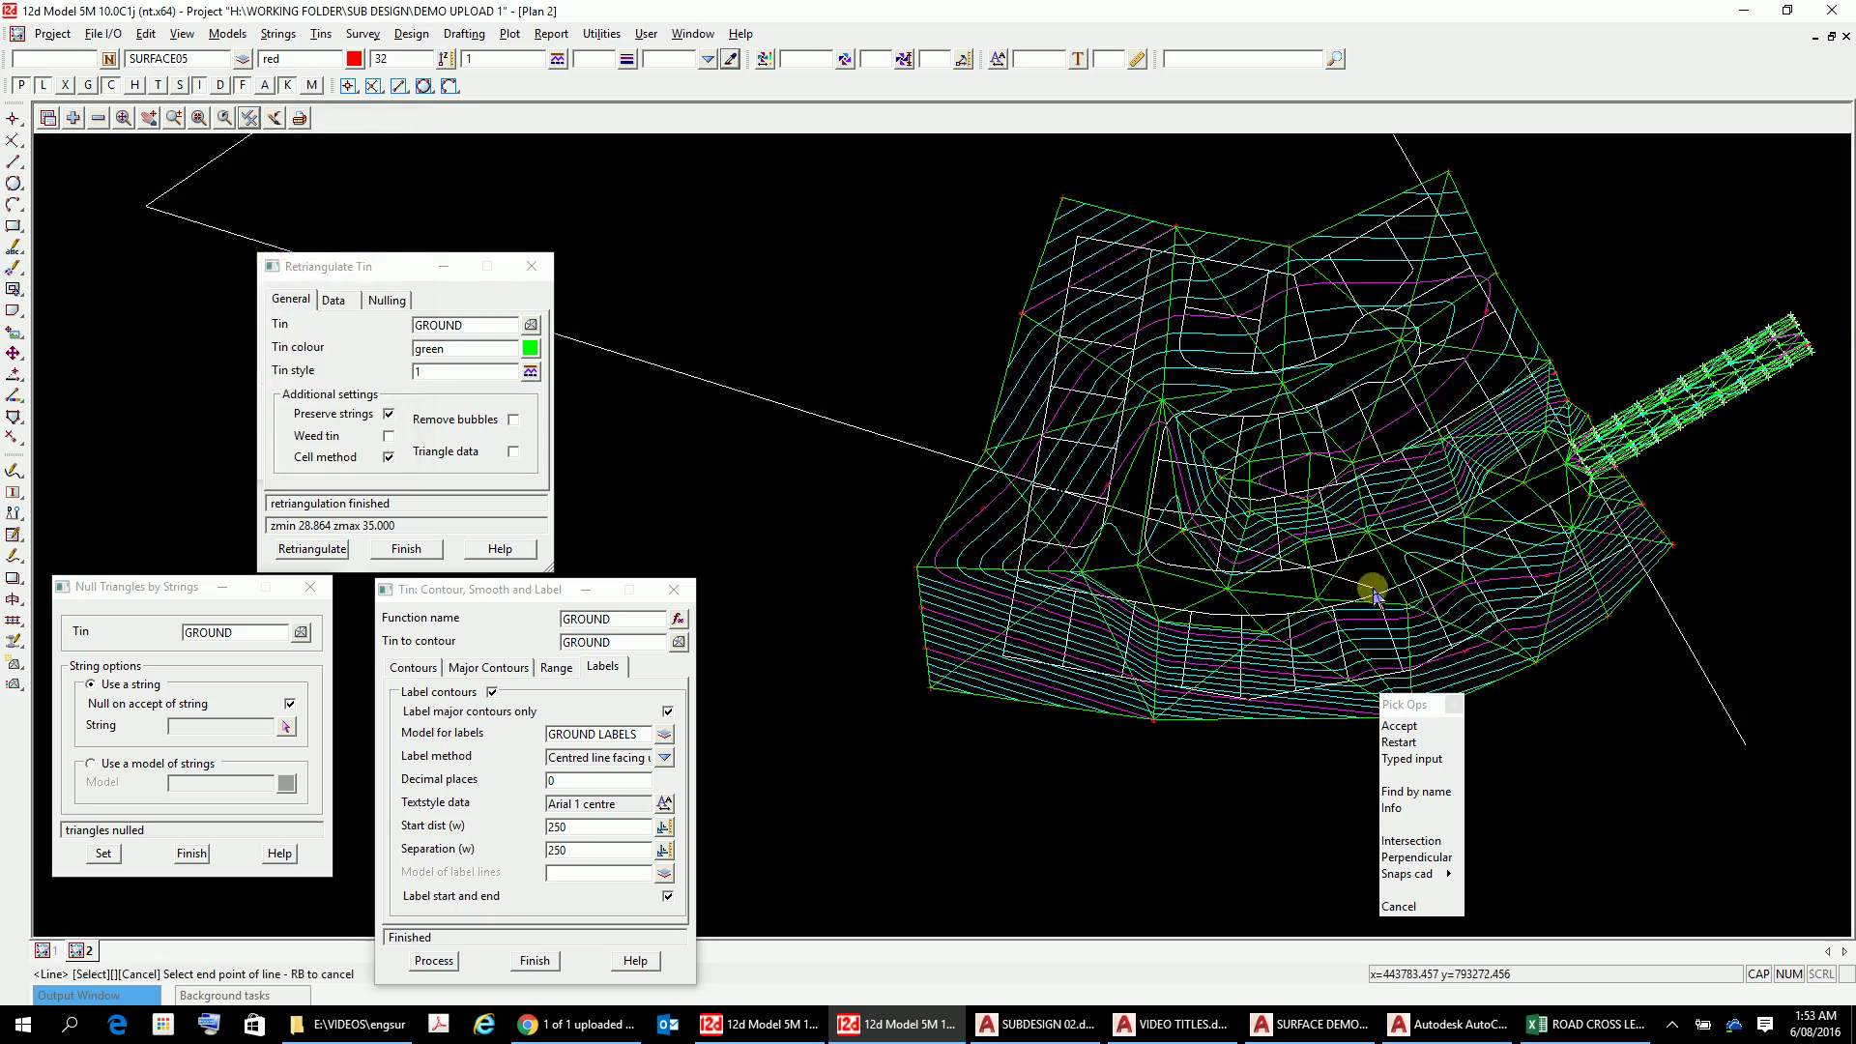
{"action": "scroll", "coordinate": [1098, 423], "scroll_direction": "up", "scroll_amount": 2}
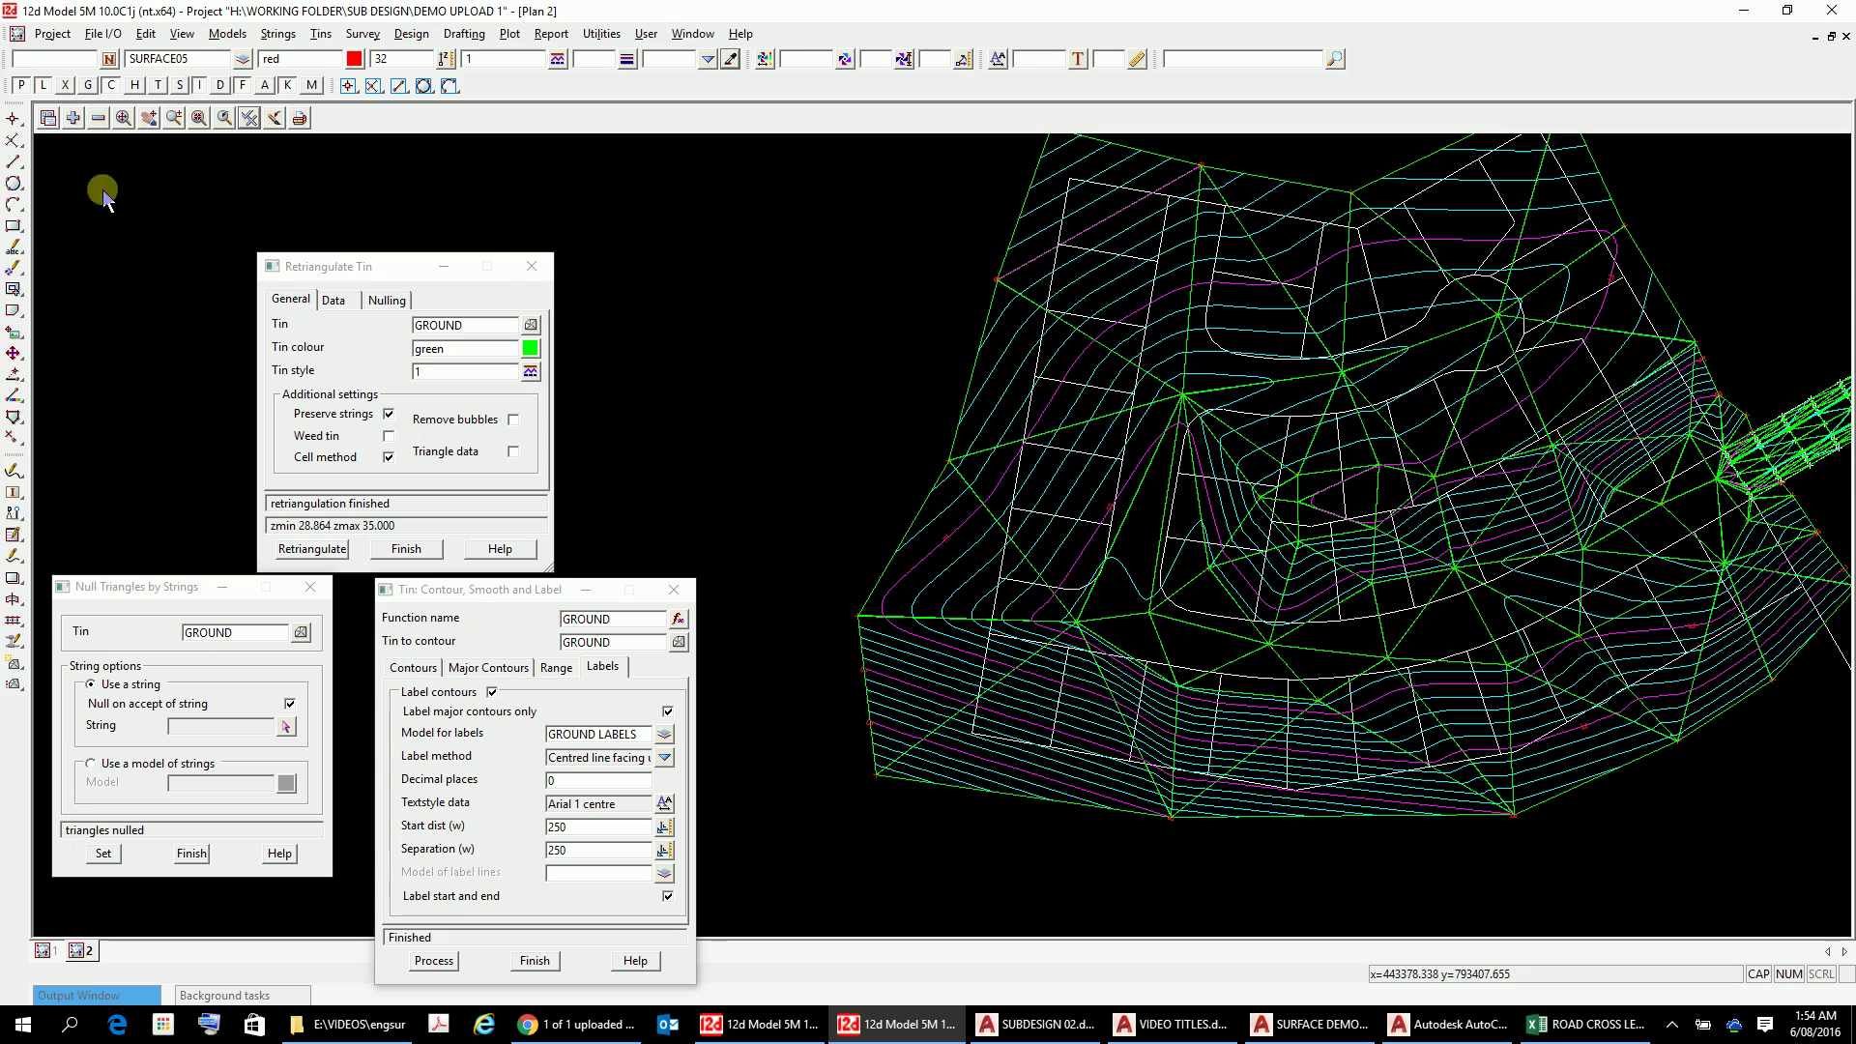
{"action": "left_click", "coordinate": [97, 118]}
{"action": "left_click", "coordinate": [138, 293]}
Step: Examine the major and minor contours across the lots, the cul-de-sac and the connection to the existing road
{"action": "scroll", "coordinate": [1489, 425], "scroll_direction": "down", "scroll_amount": 2}
{"action": "scroll", "coordinate": [1493, 425], "scroll_direction": "up", "scroll_amount": 4}
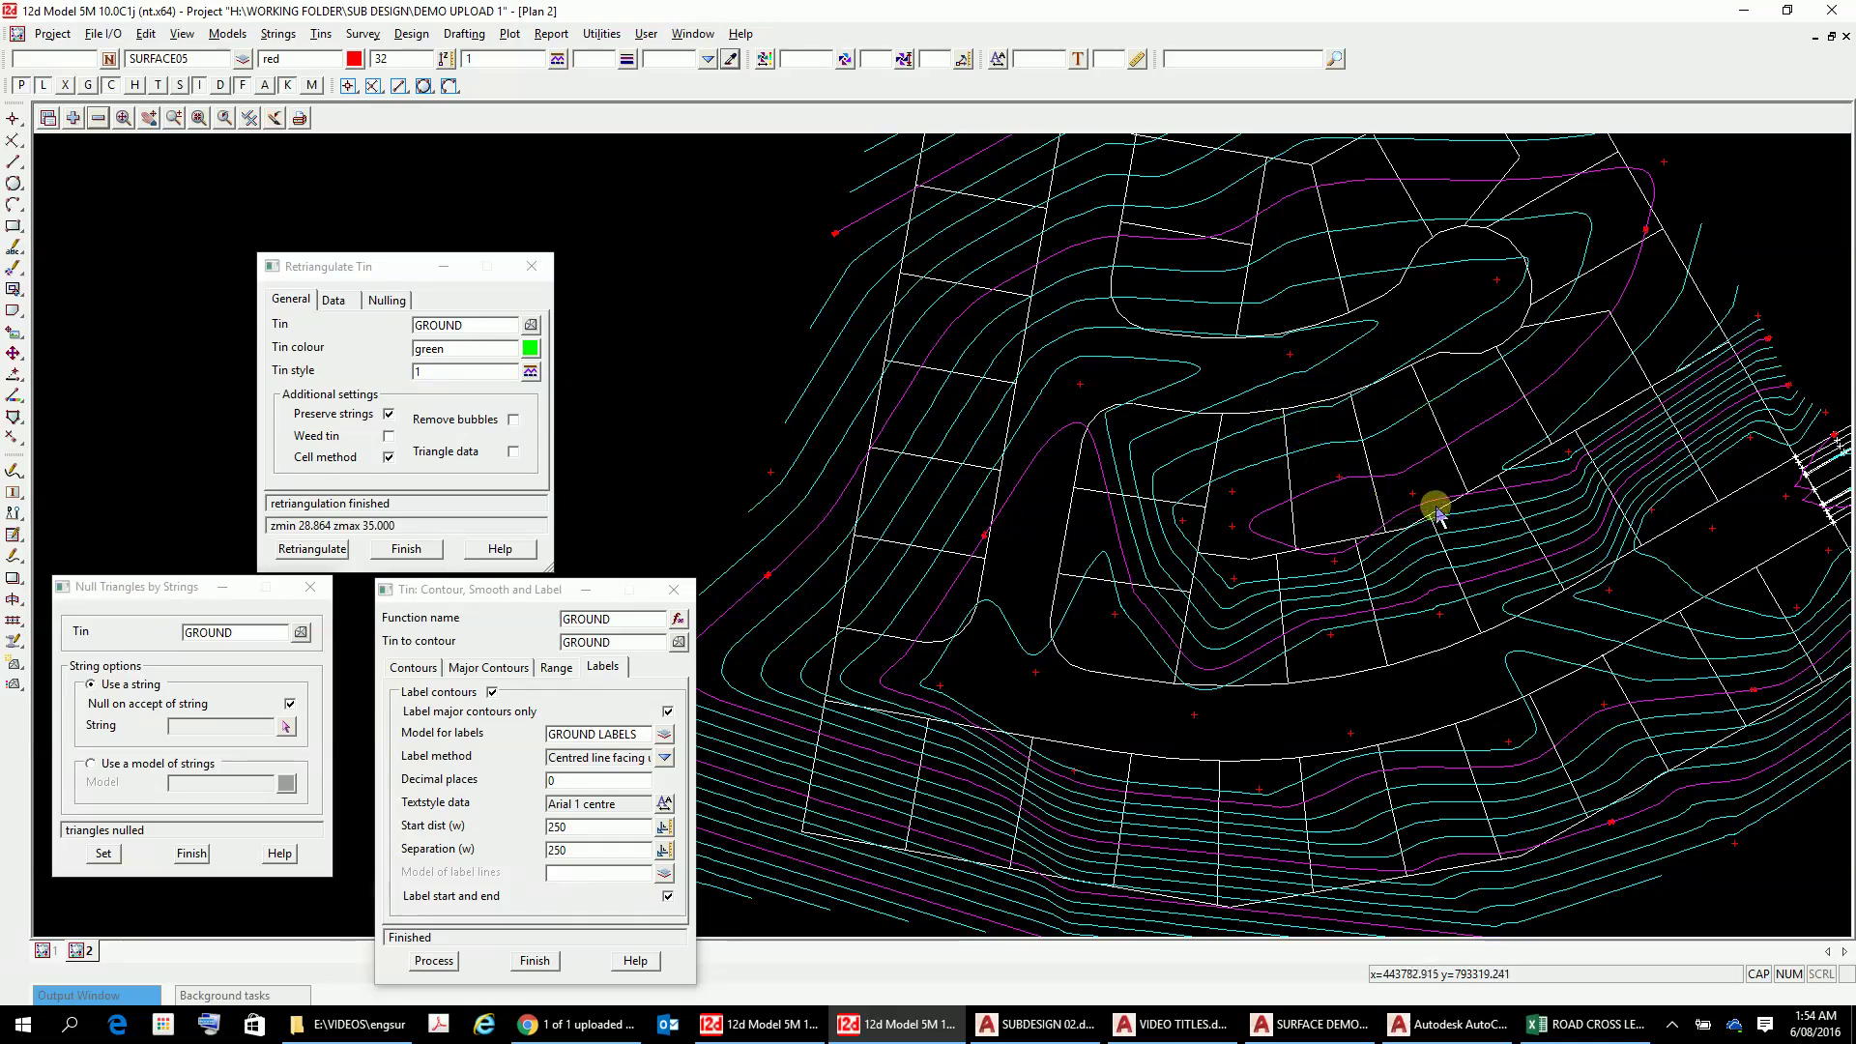
{"action": "scroll", "coordinate": [1454, 510], "scroll_direction": "down", "scroll_amount": 4}
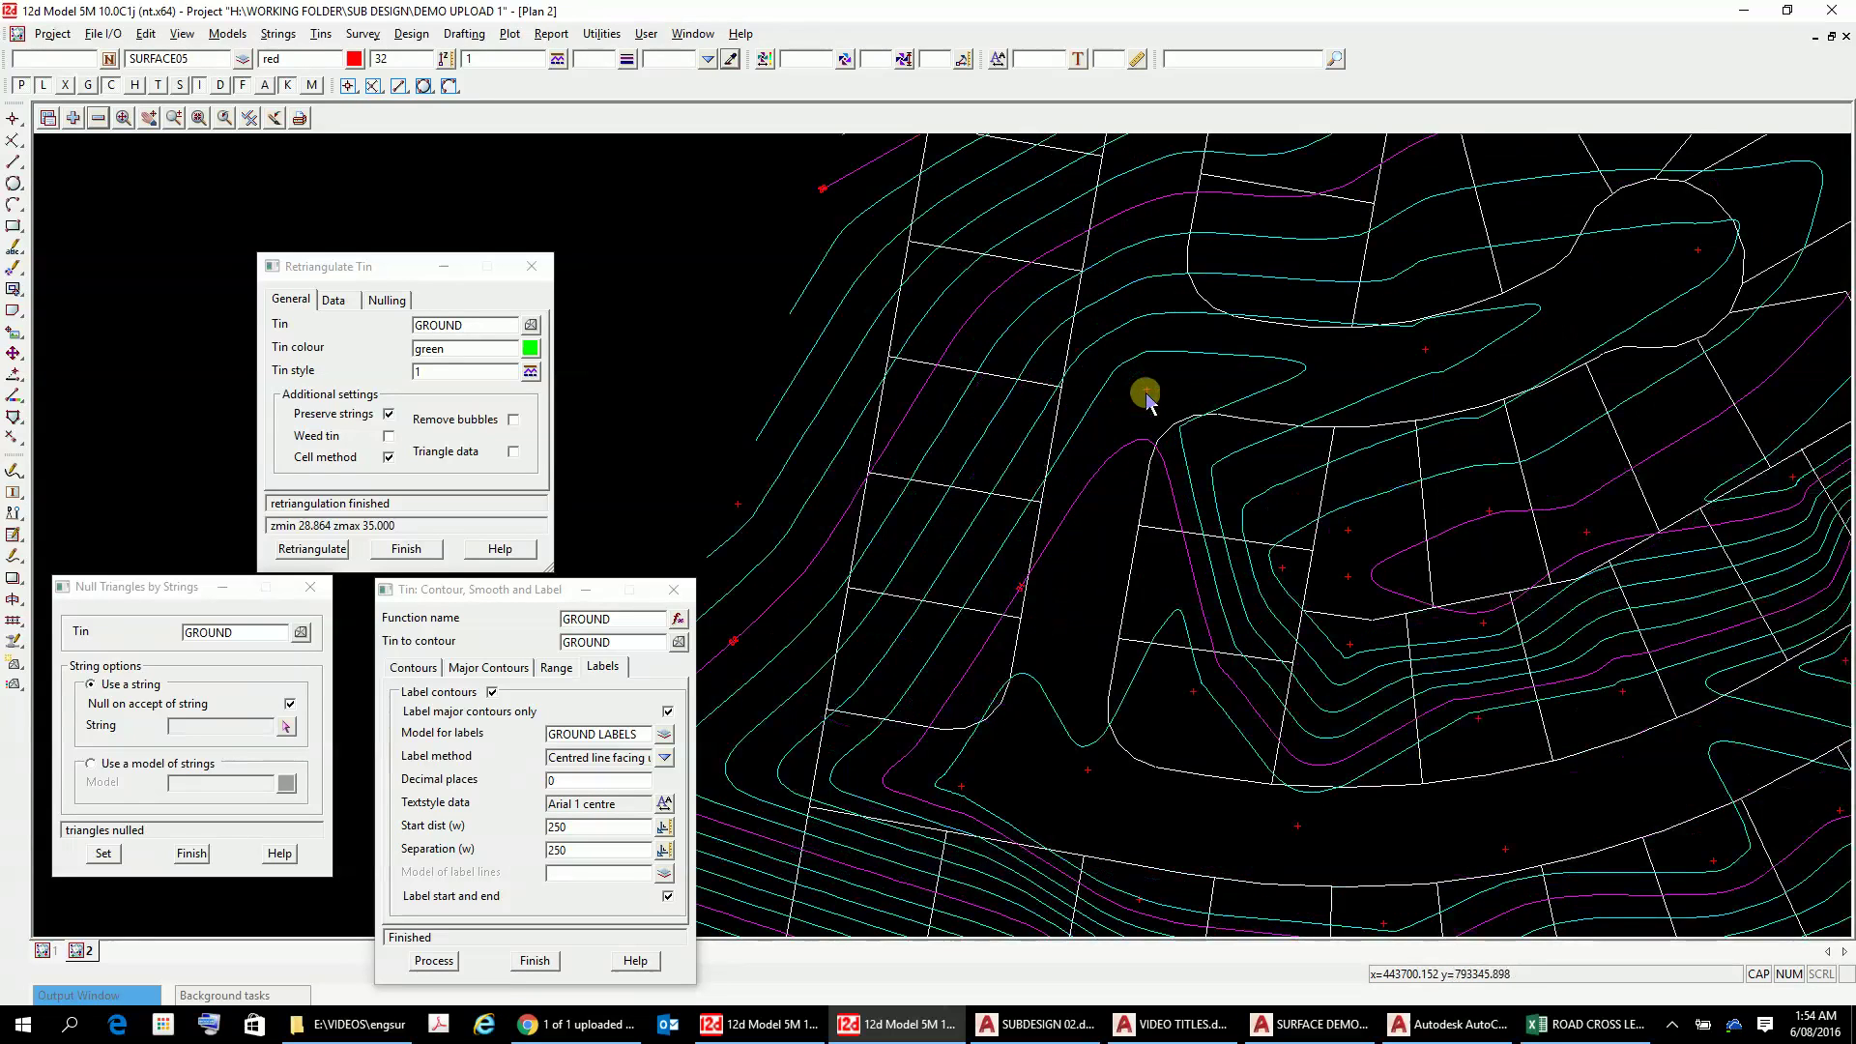
{"action": "scroll", "coordinate": [1135, 396], "scroll_direction": "up", "scroll_amount": 2}
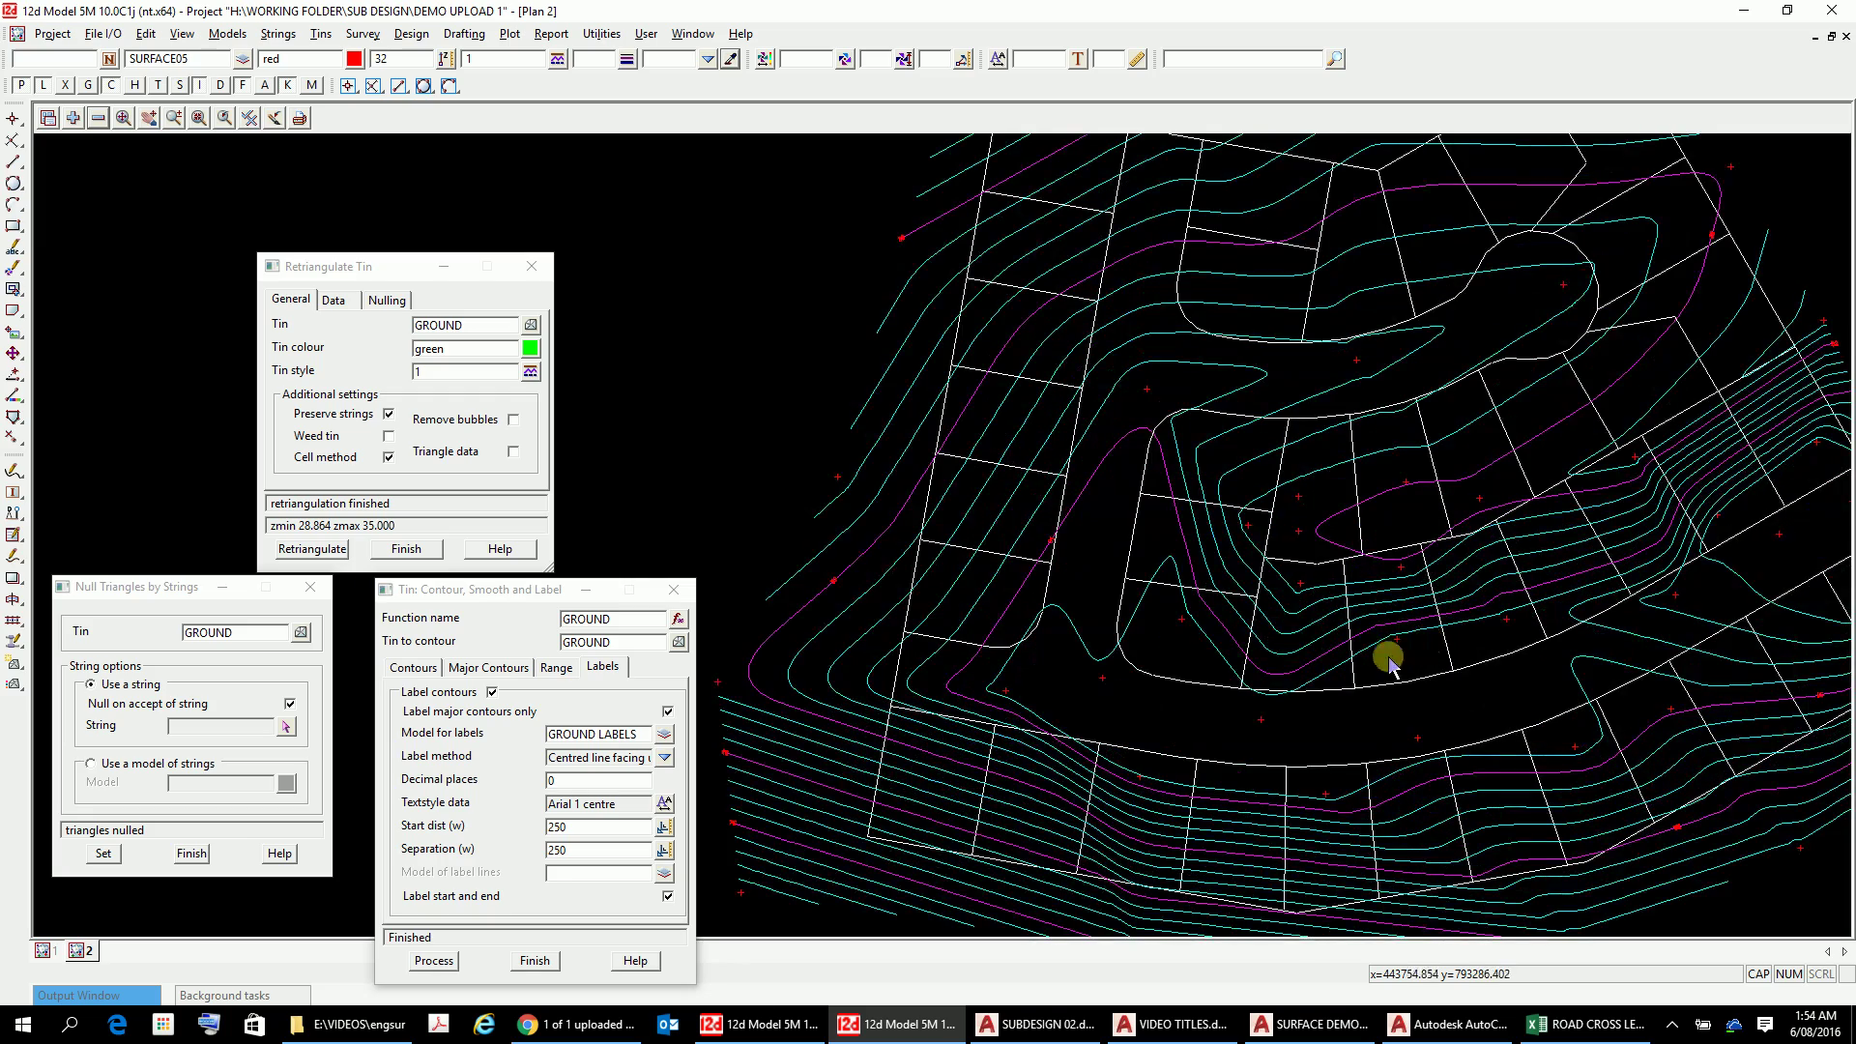
{"action": "scroll", "coordinate": [1561, 574], "scroll_direction": "down", "scroll_amount": 1}
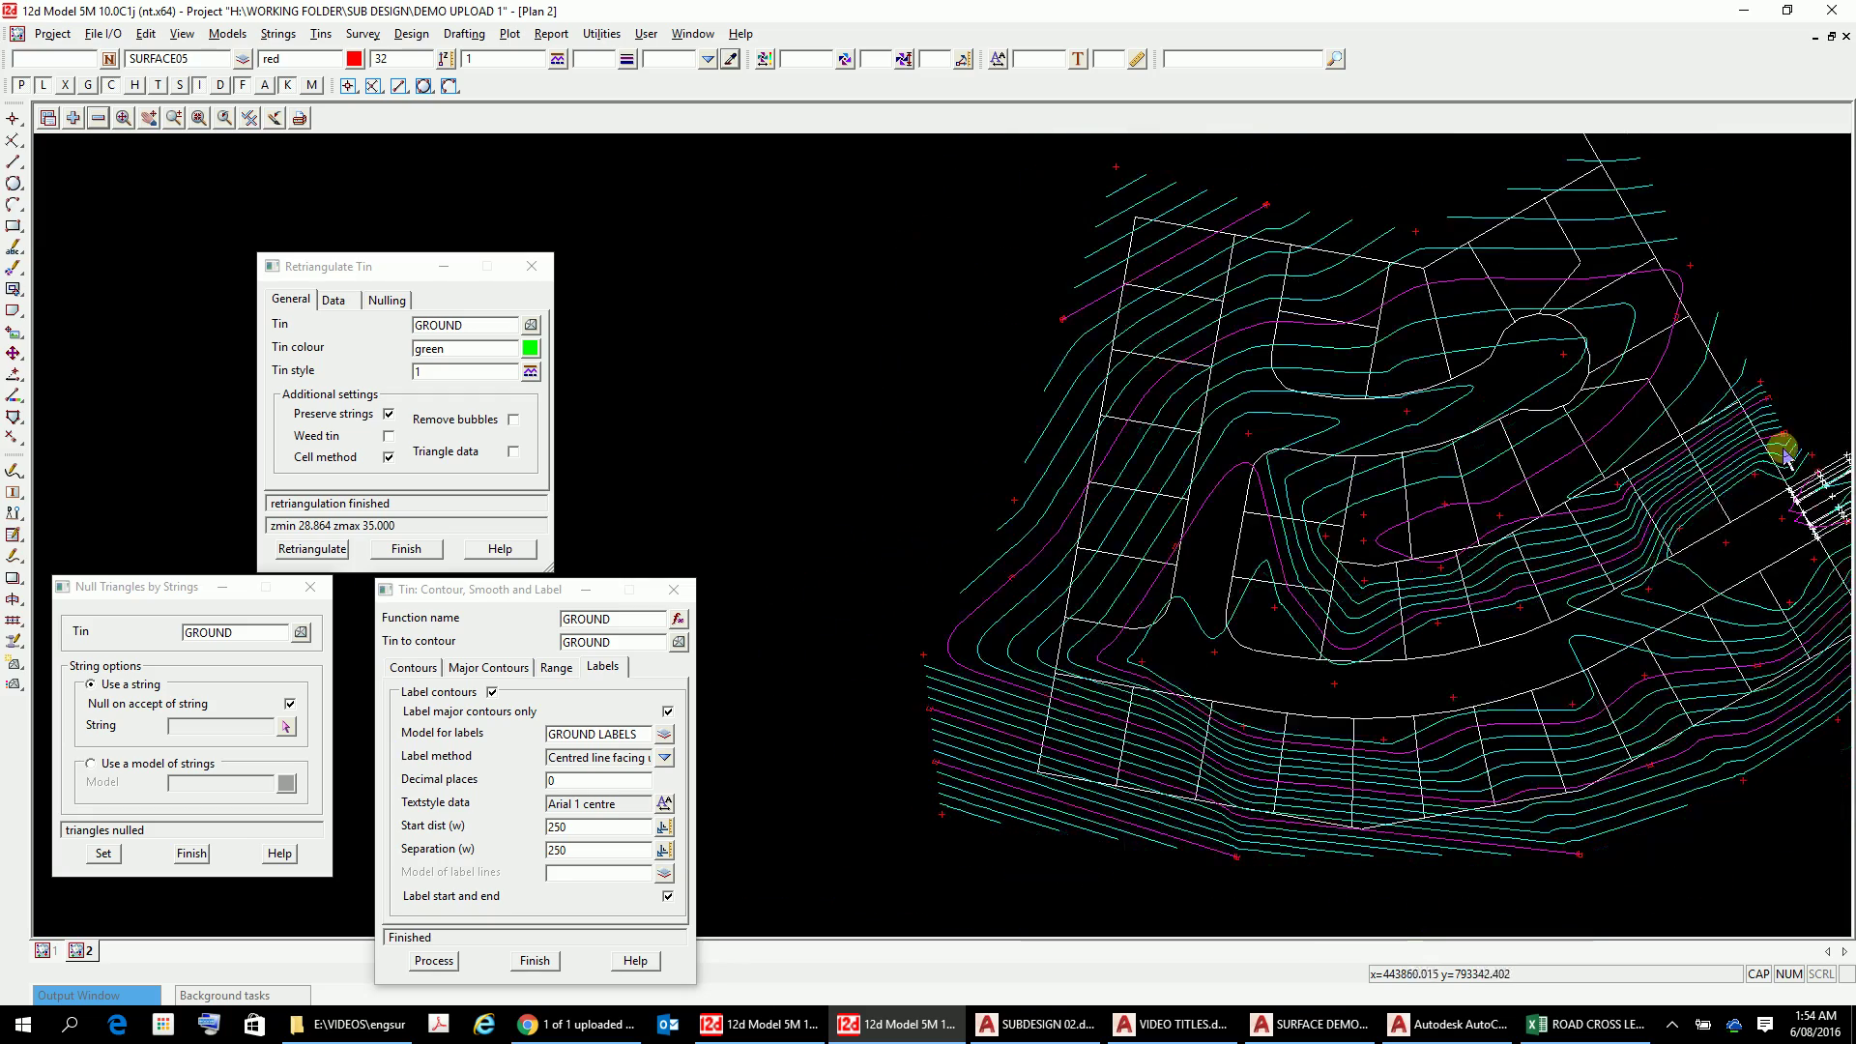
{"action": "scroll", "coordinate": [1779, 450], "scroll_direction": "up", "scroll_amount": 4}
{"action": "scroll", "coordinate": [1726, 507], "scroll_direction": "down", "scroll_amount": 3}
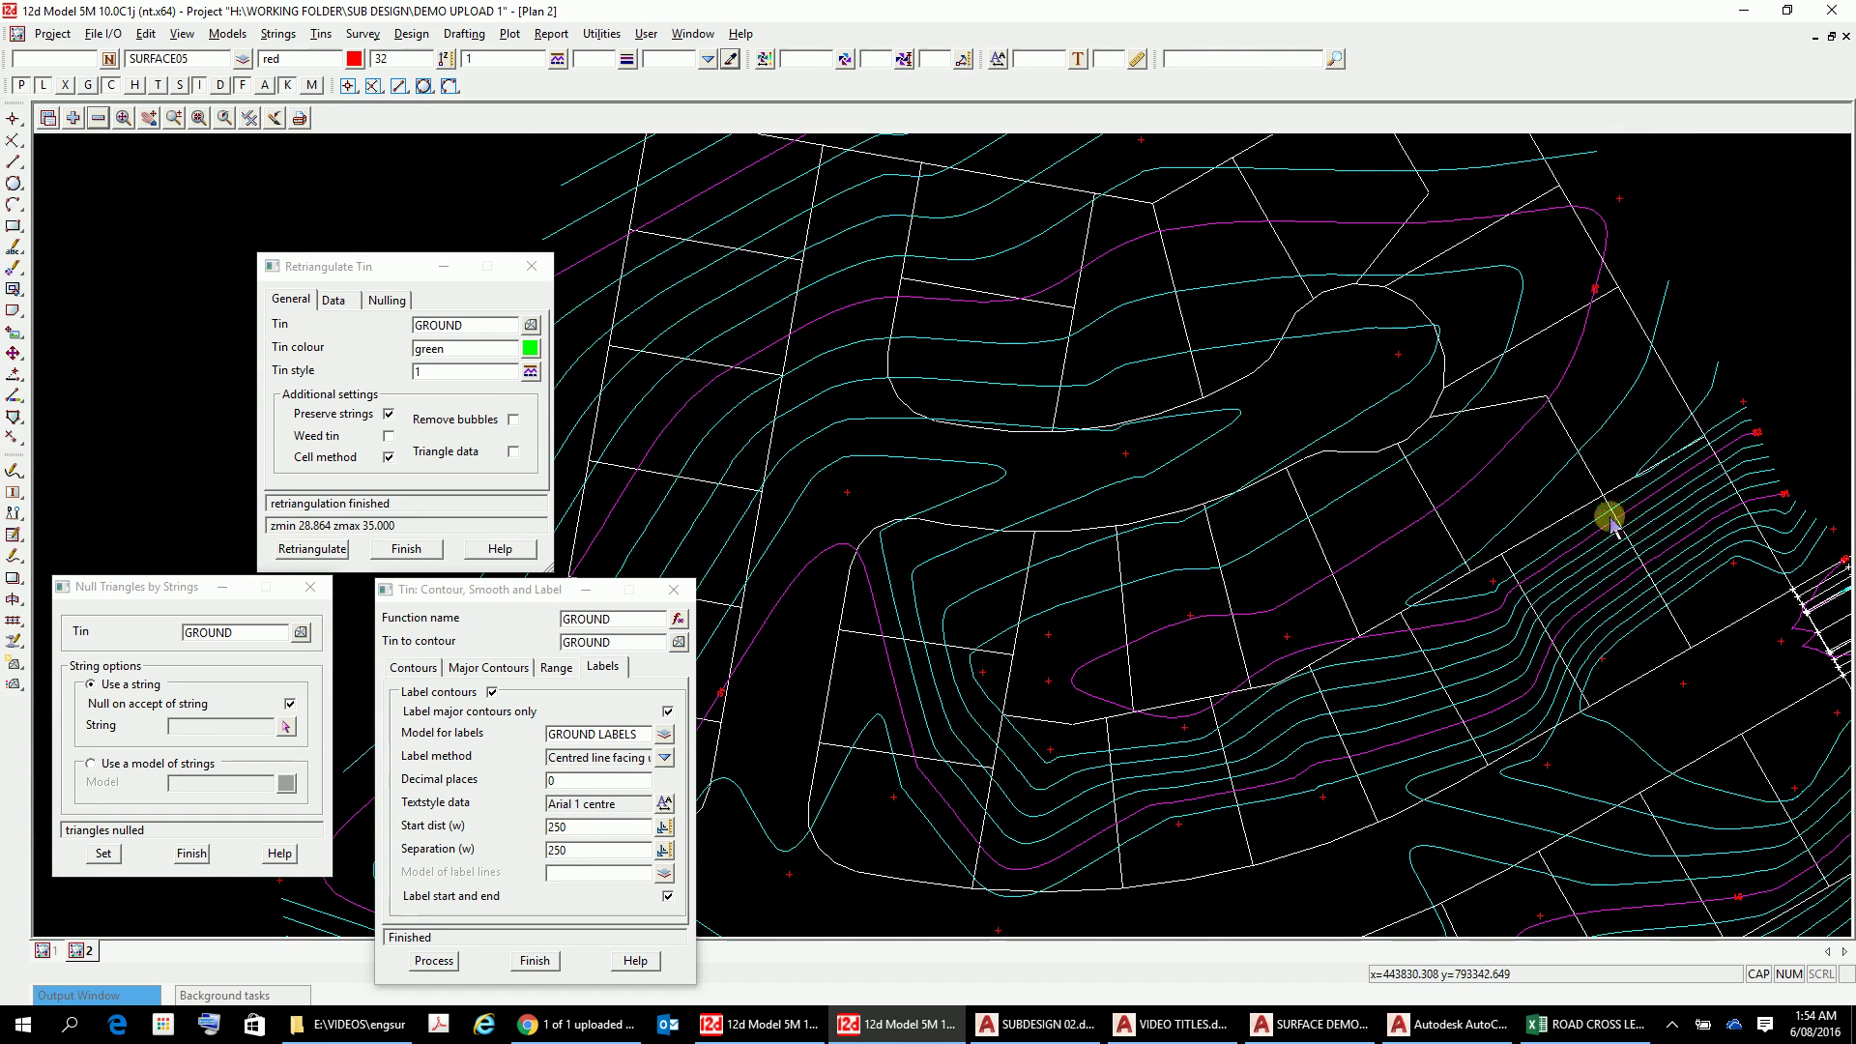
{"action": "scroll", "coordinate": [1604, 535], "scroll_direction": "down", "scroll_amount": 2}
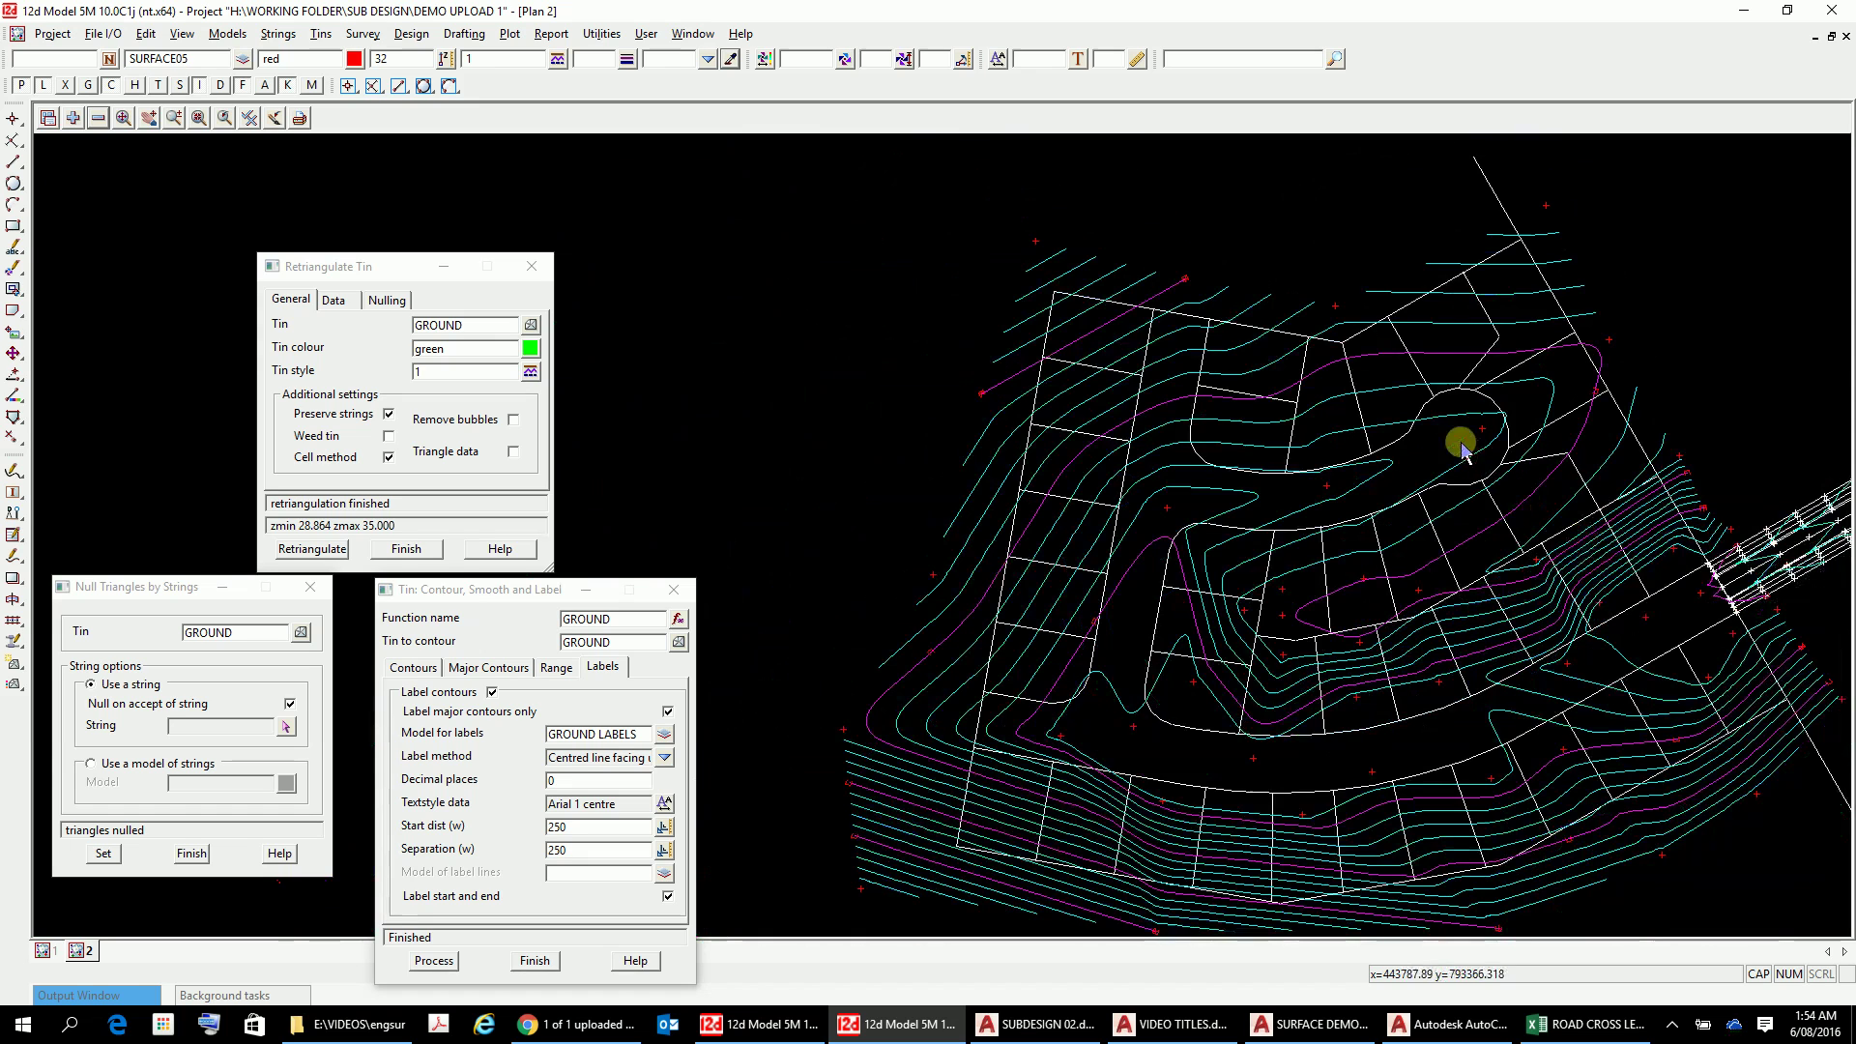
Step: Remove the EXISTING ROAD model from plan view 2
{"action": "left_click", "coordinate": [148, 118]}
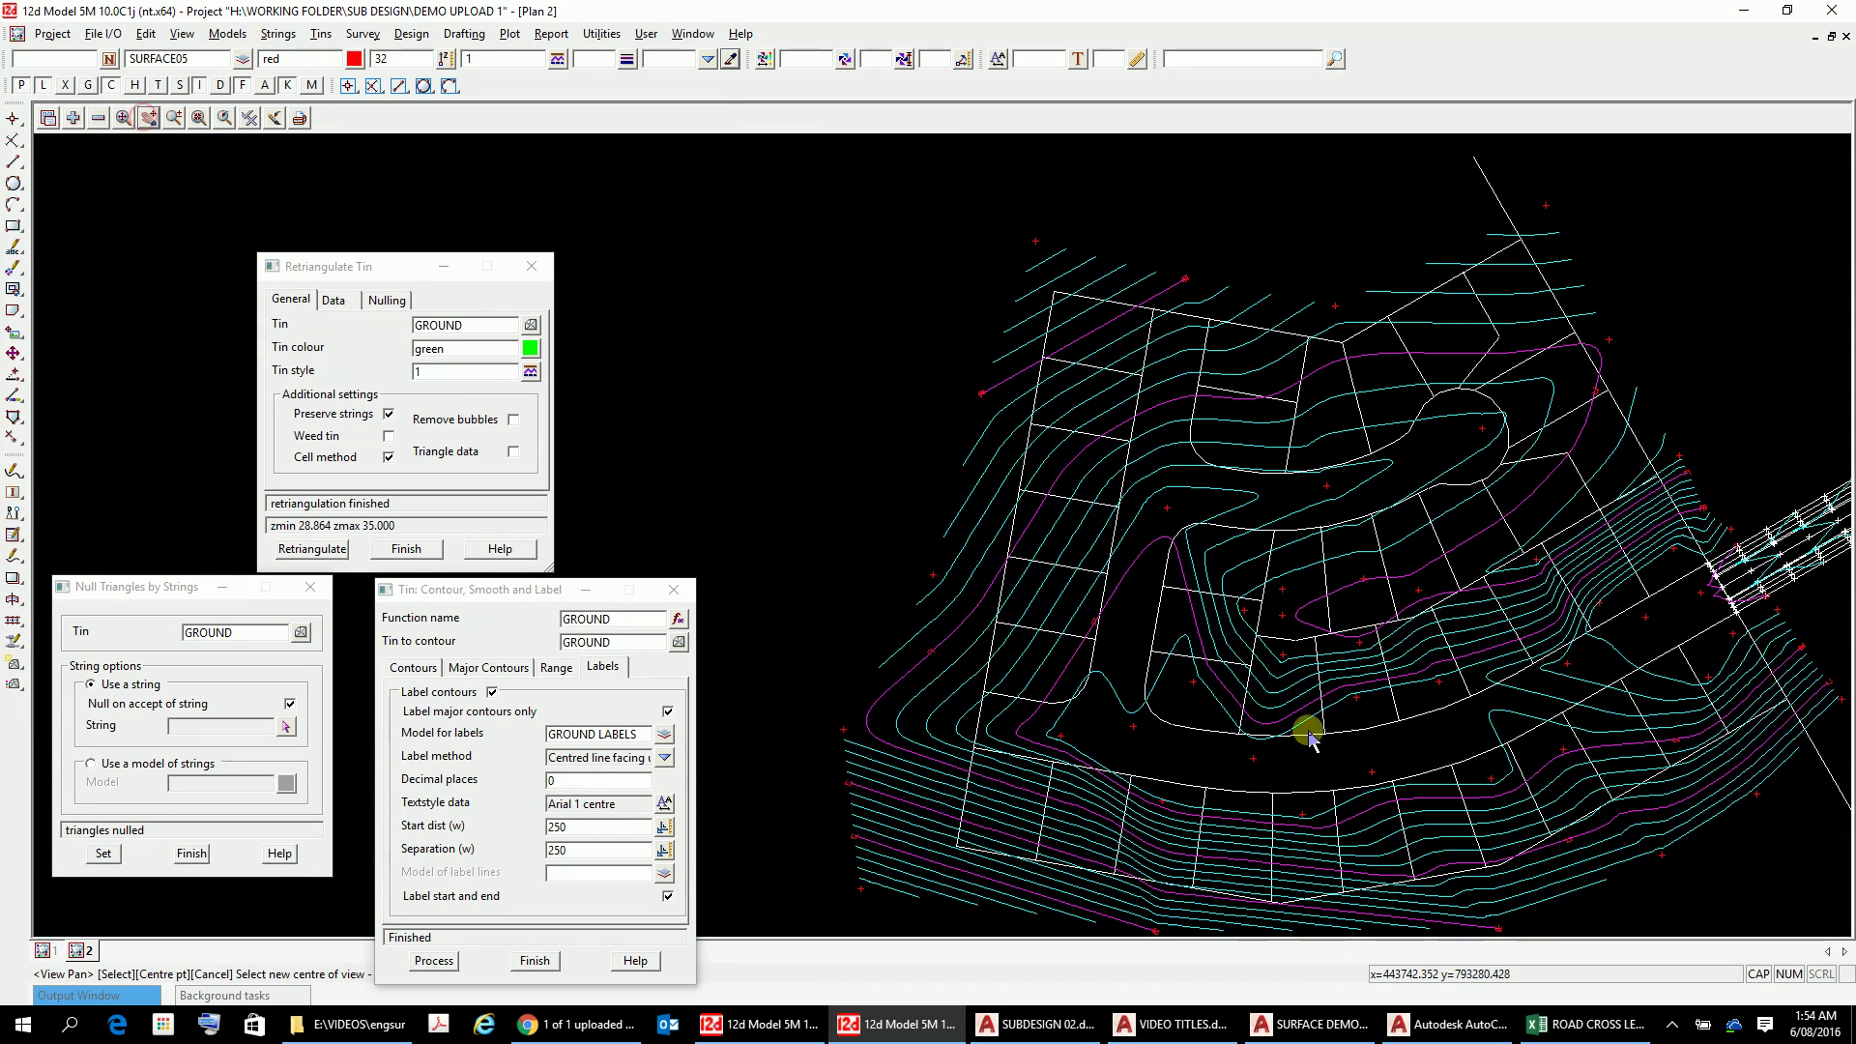
{"action": "left_click_drag", "start_coordinate": [1305, 734], "coordinate": [1214, 600]}
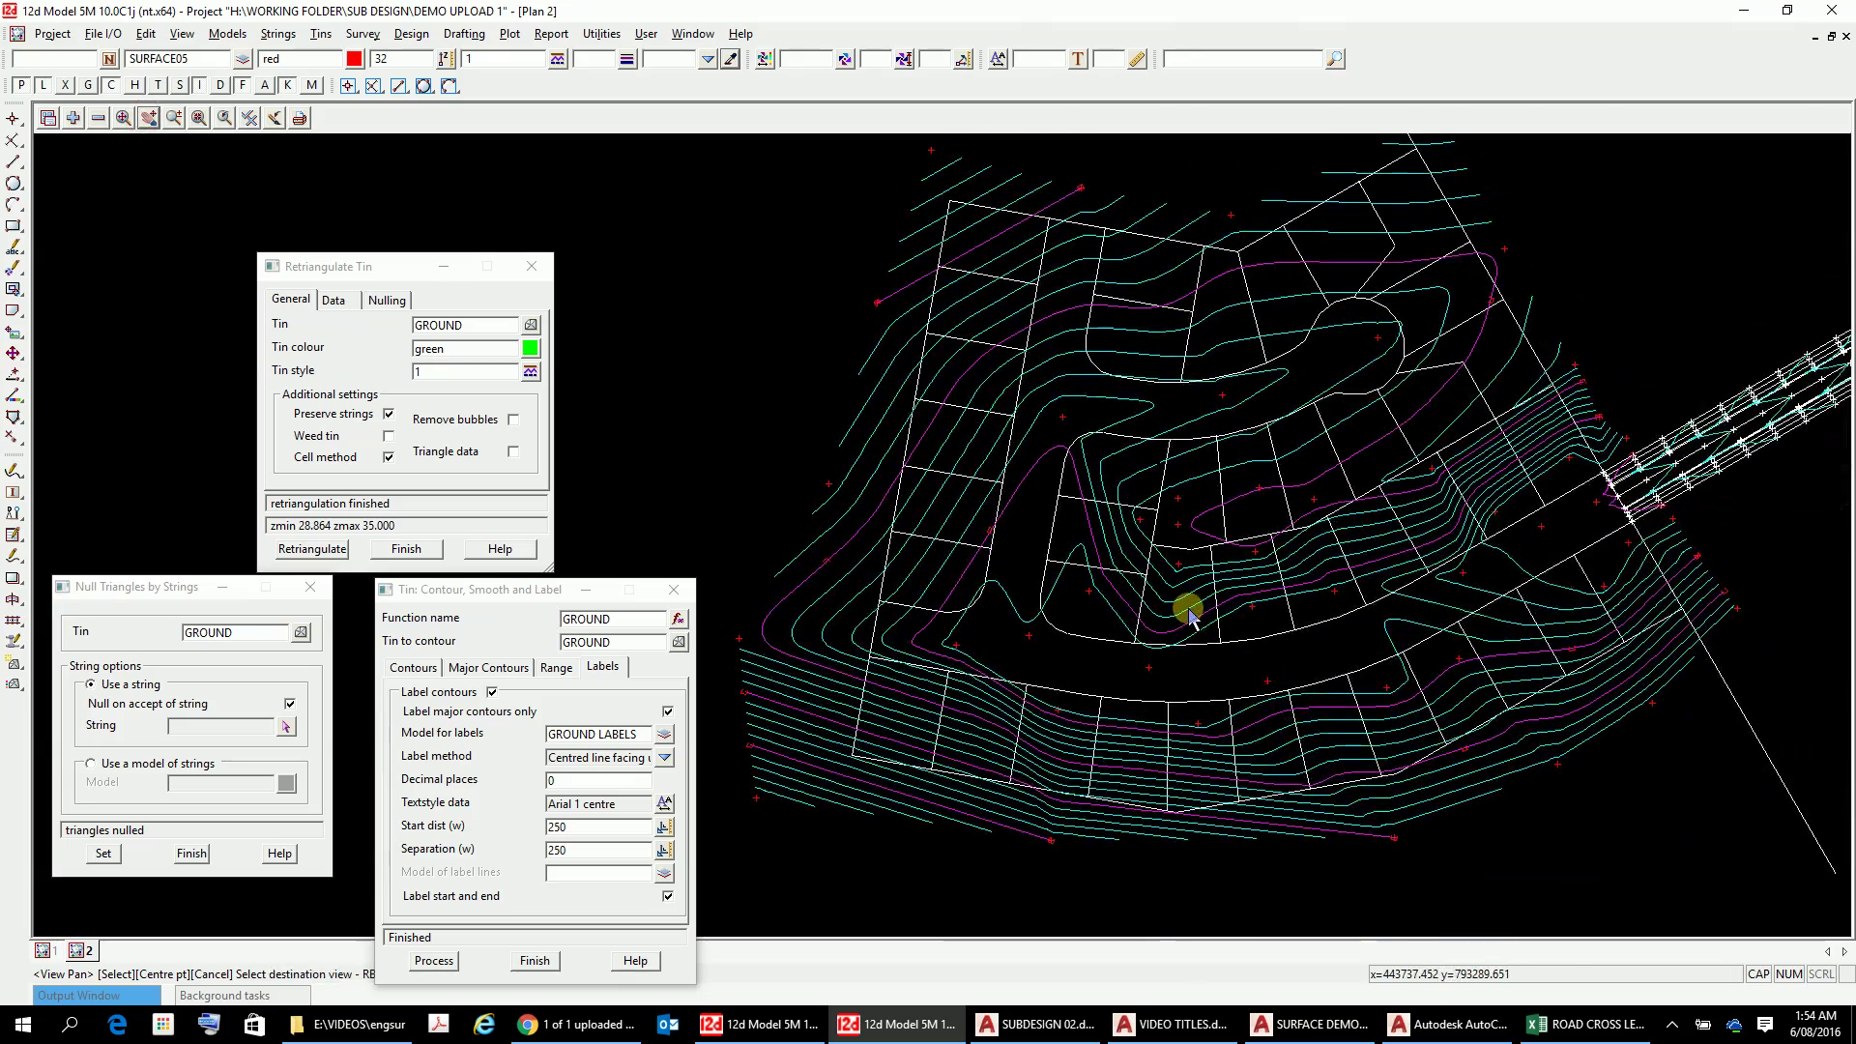
{"action": "left_click_drag", "start_coordinate": [1692, 468], "coordinate": [1562, 522]}
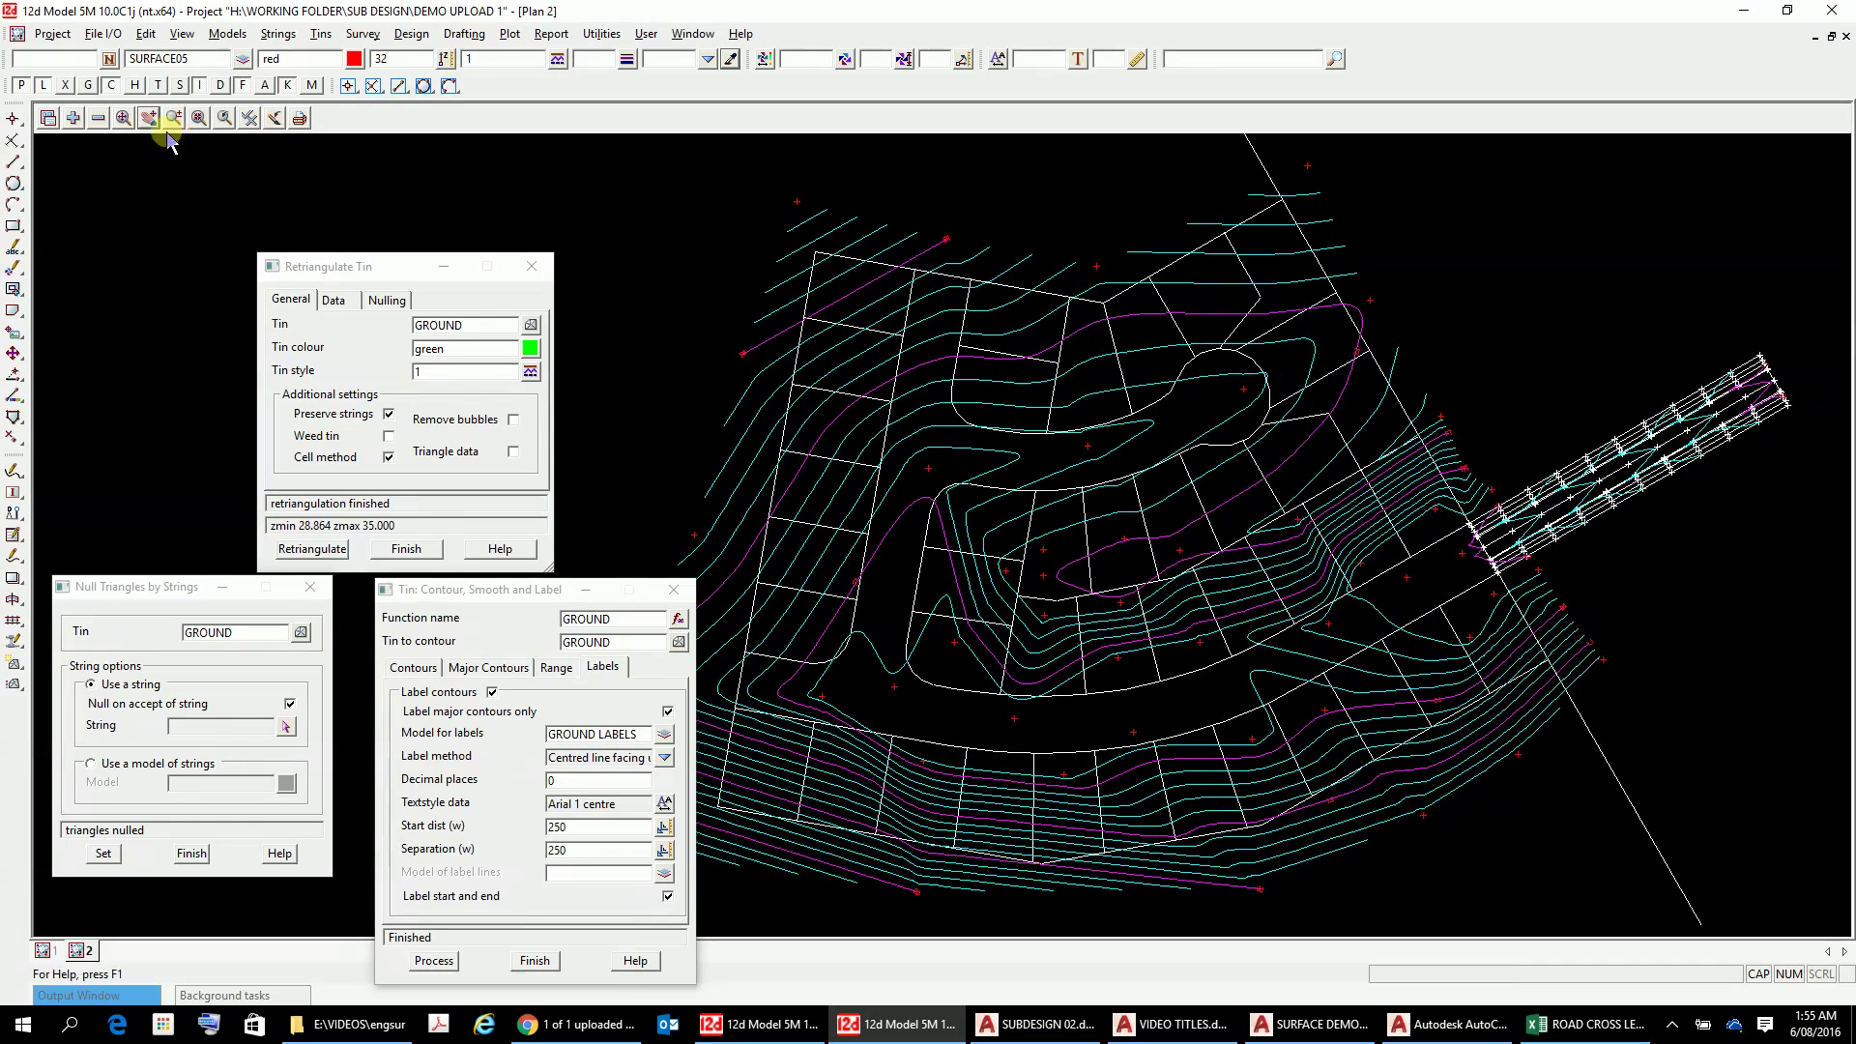
{"action": "left_click", "coordinate": [98, 121]}
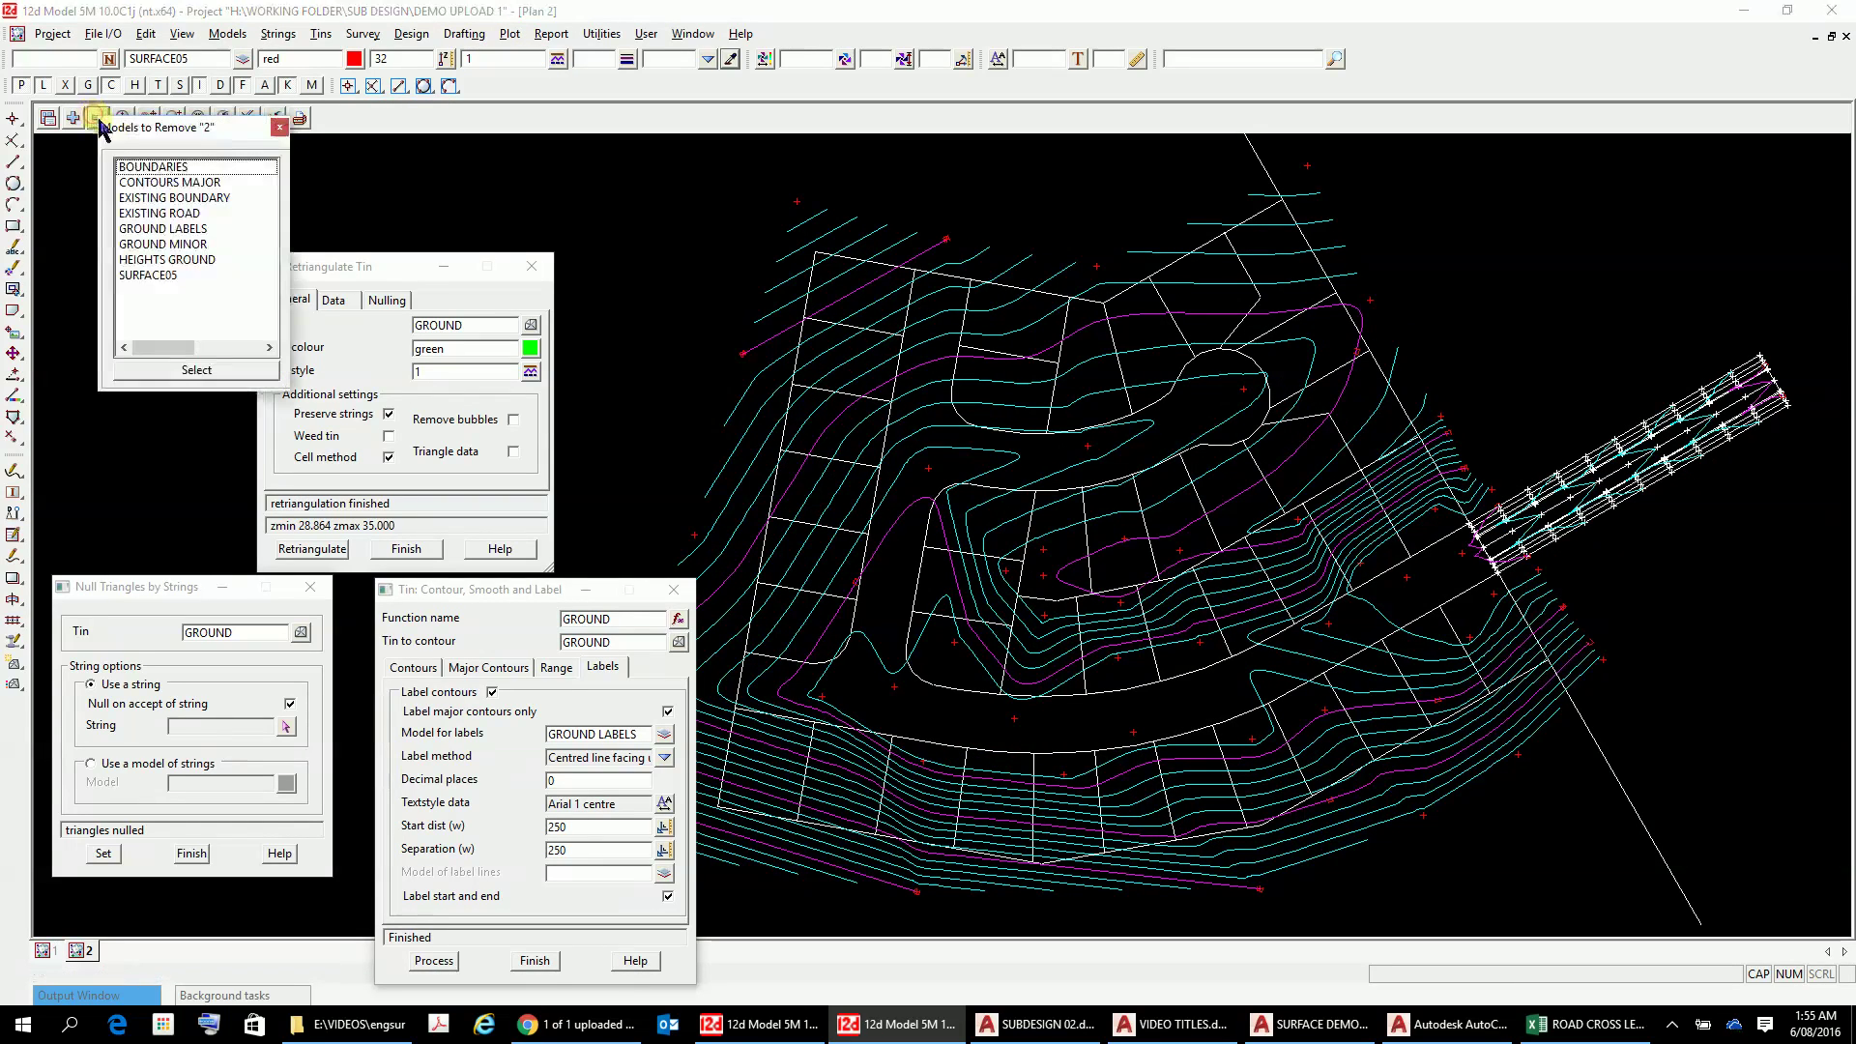
{"action": "left_click", "coordinate": [161, 215]}
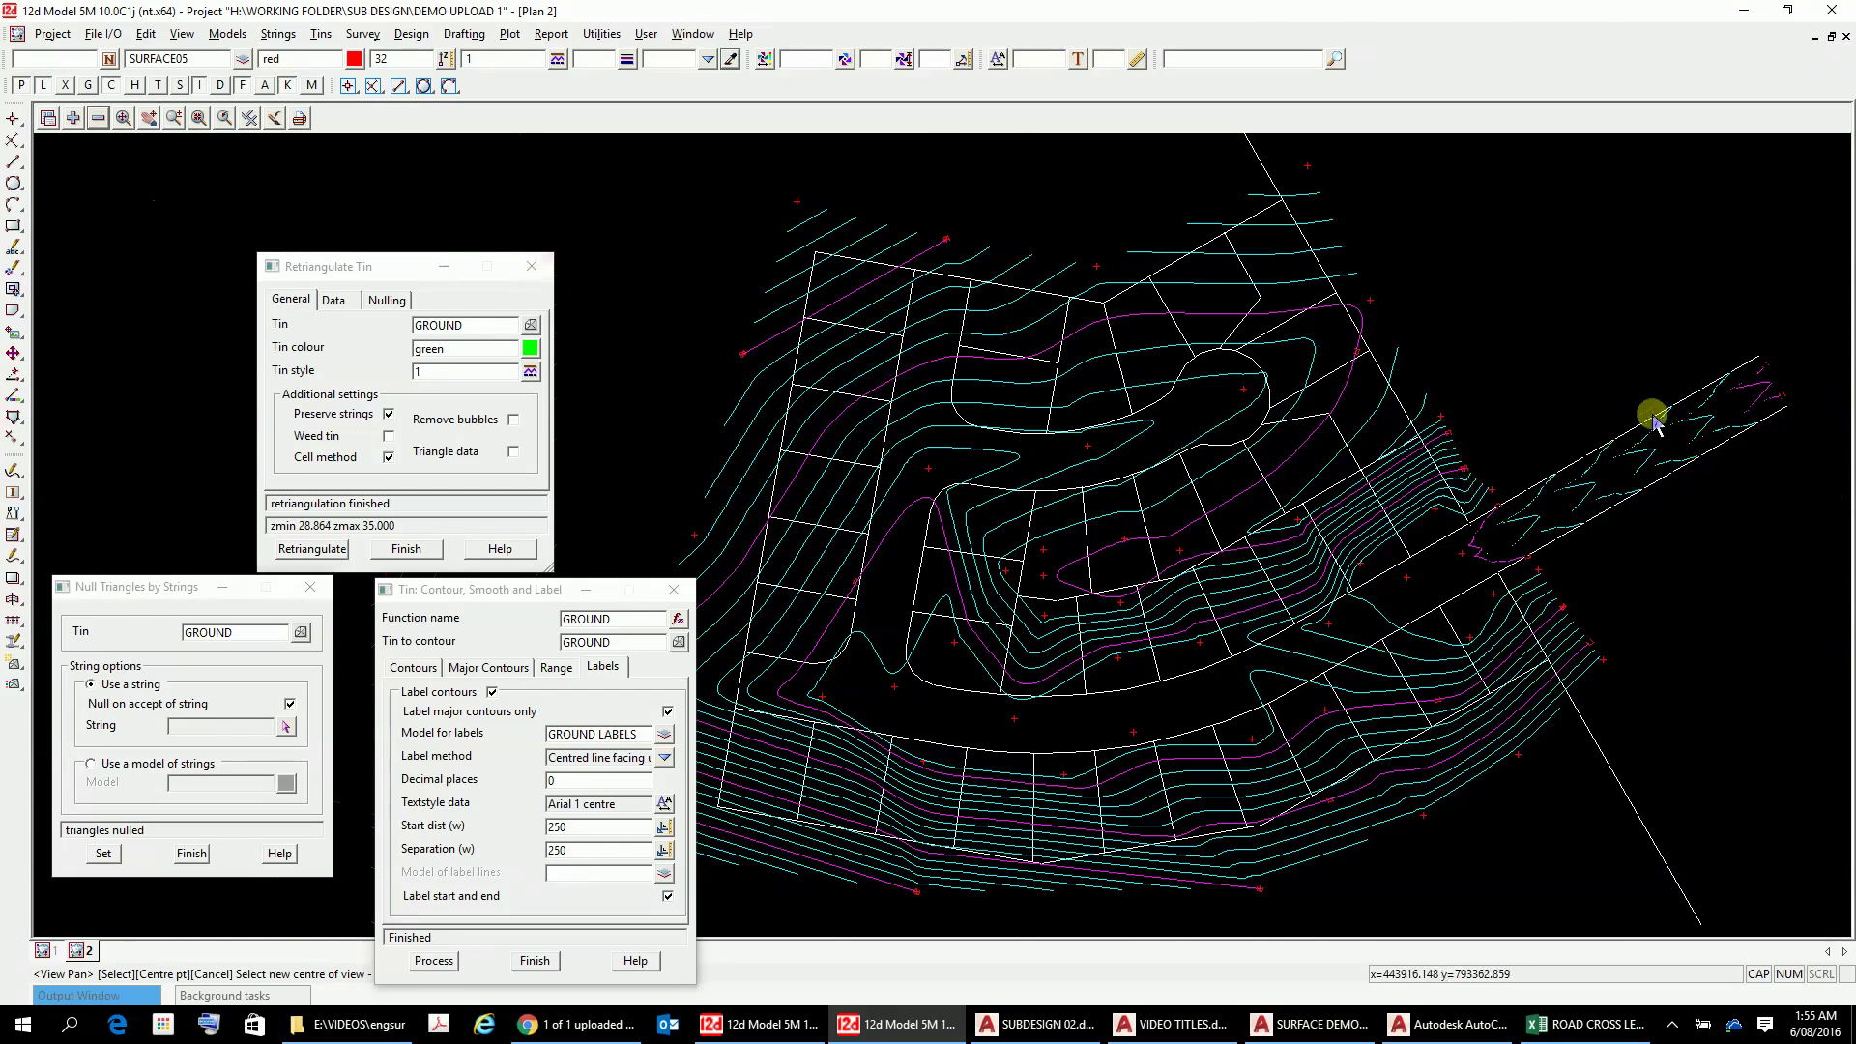
Step: Remove the BOUNDARIES and EXISTING BOUNDARY models from plan view 2 and show the full extent of the contours
{"action": "scroll", "coordinate": [1653, 416], "scroll_direction": "up", "scroll_amount": 2}
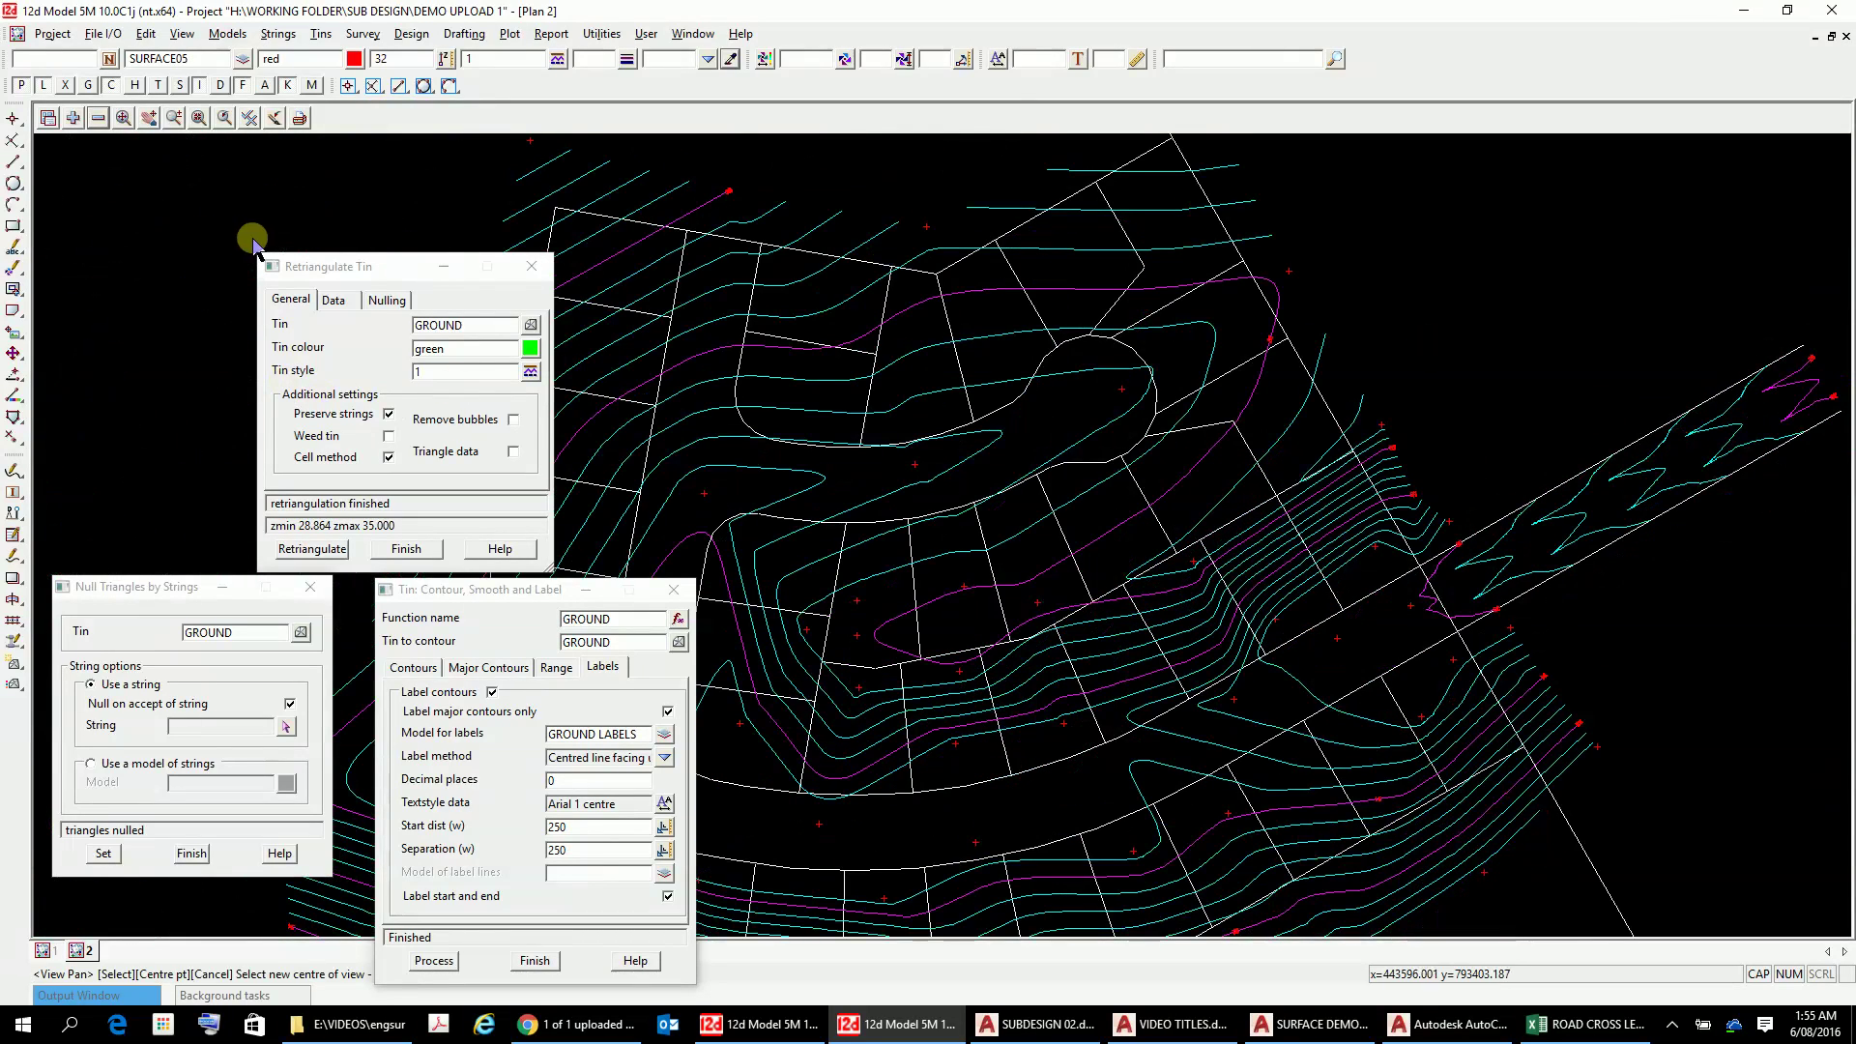
{"action": "left_click", "coordinate": [100, 122]}
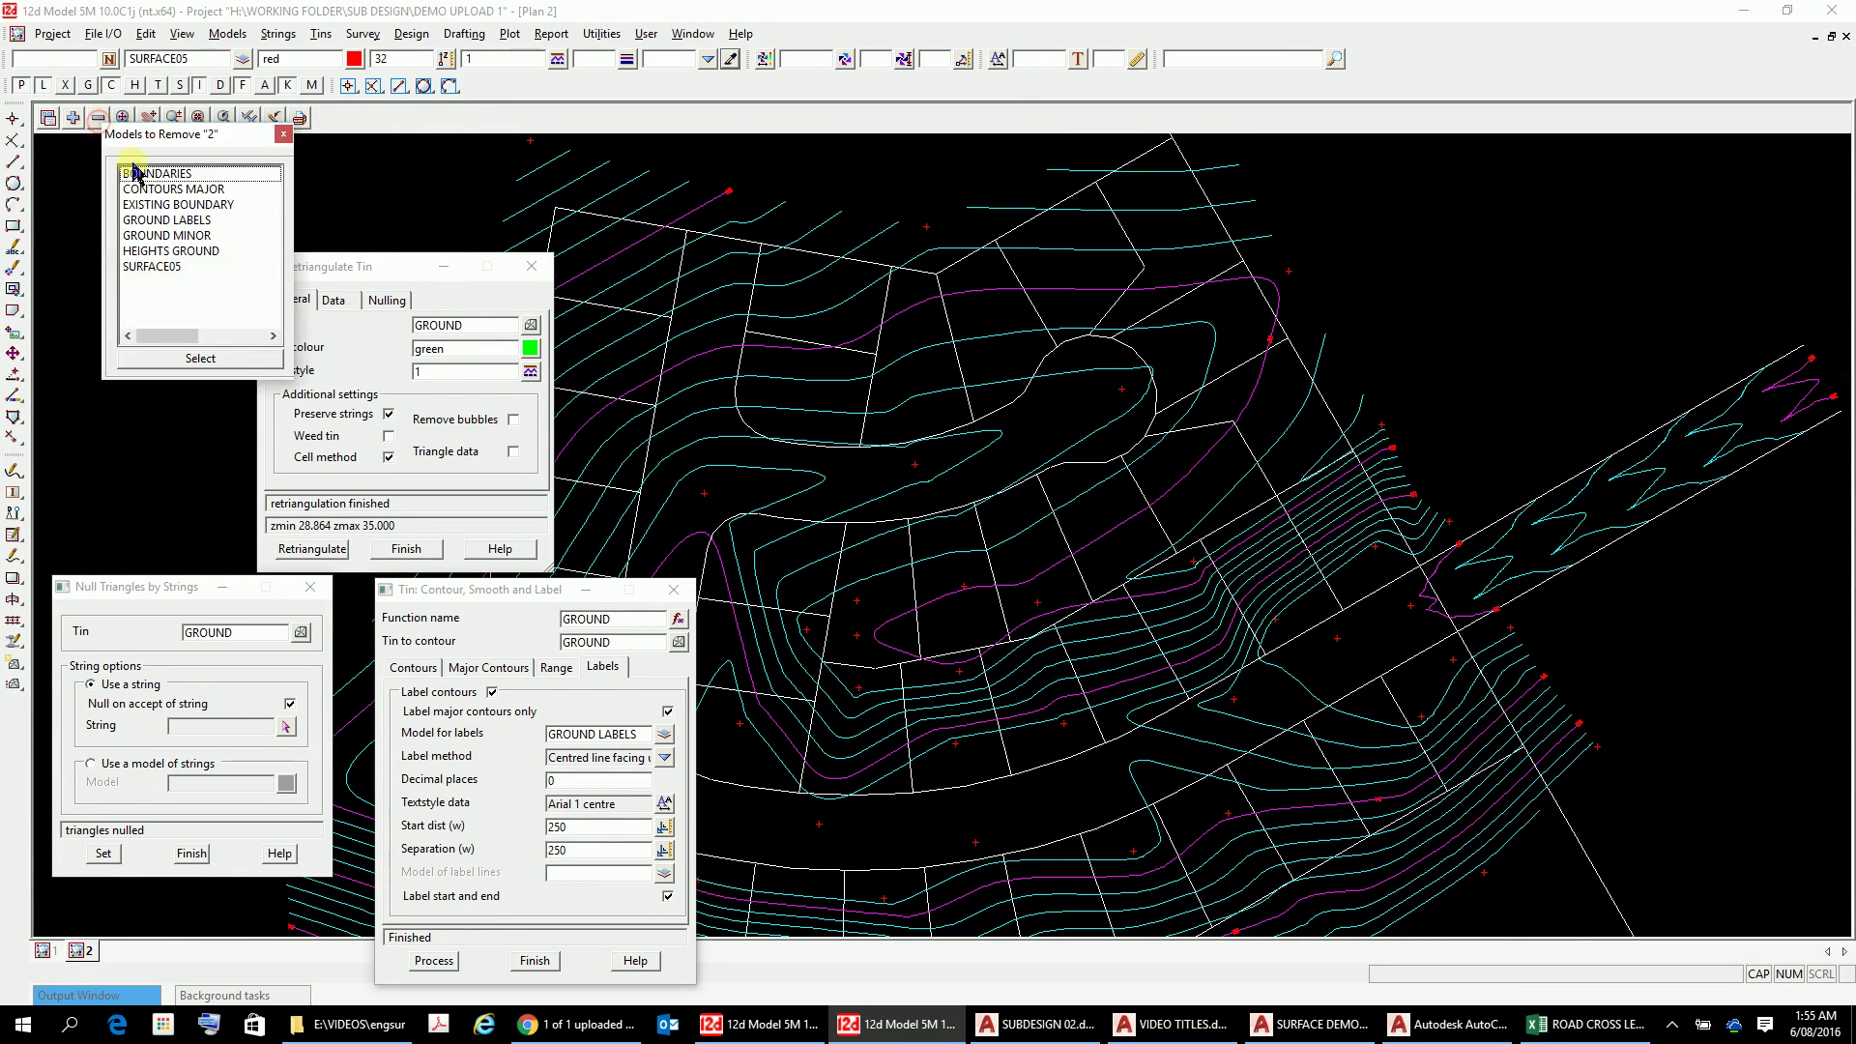
{"action": "double_click", "coordinate": [172, 176]}
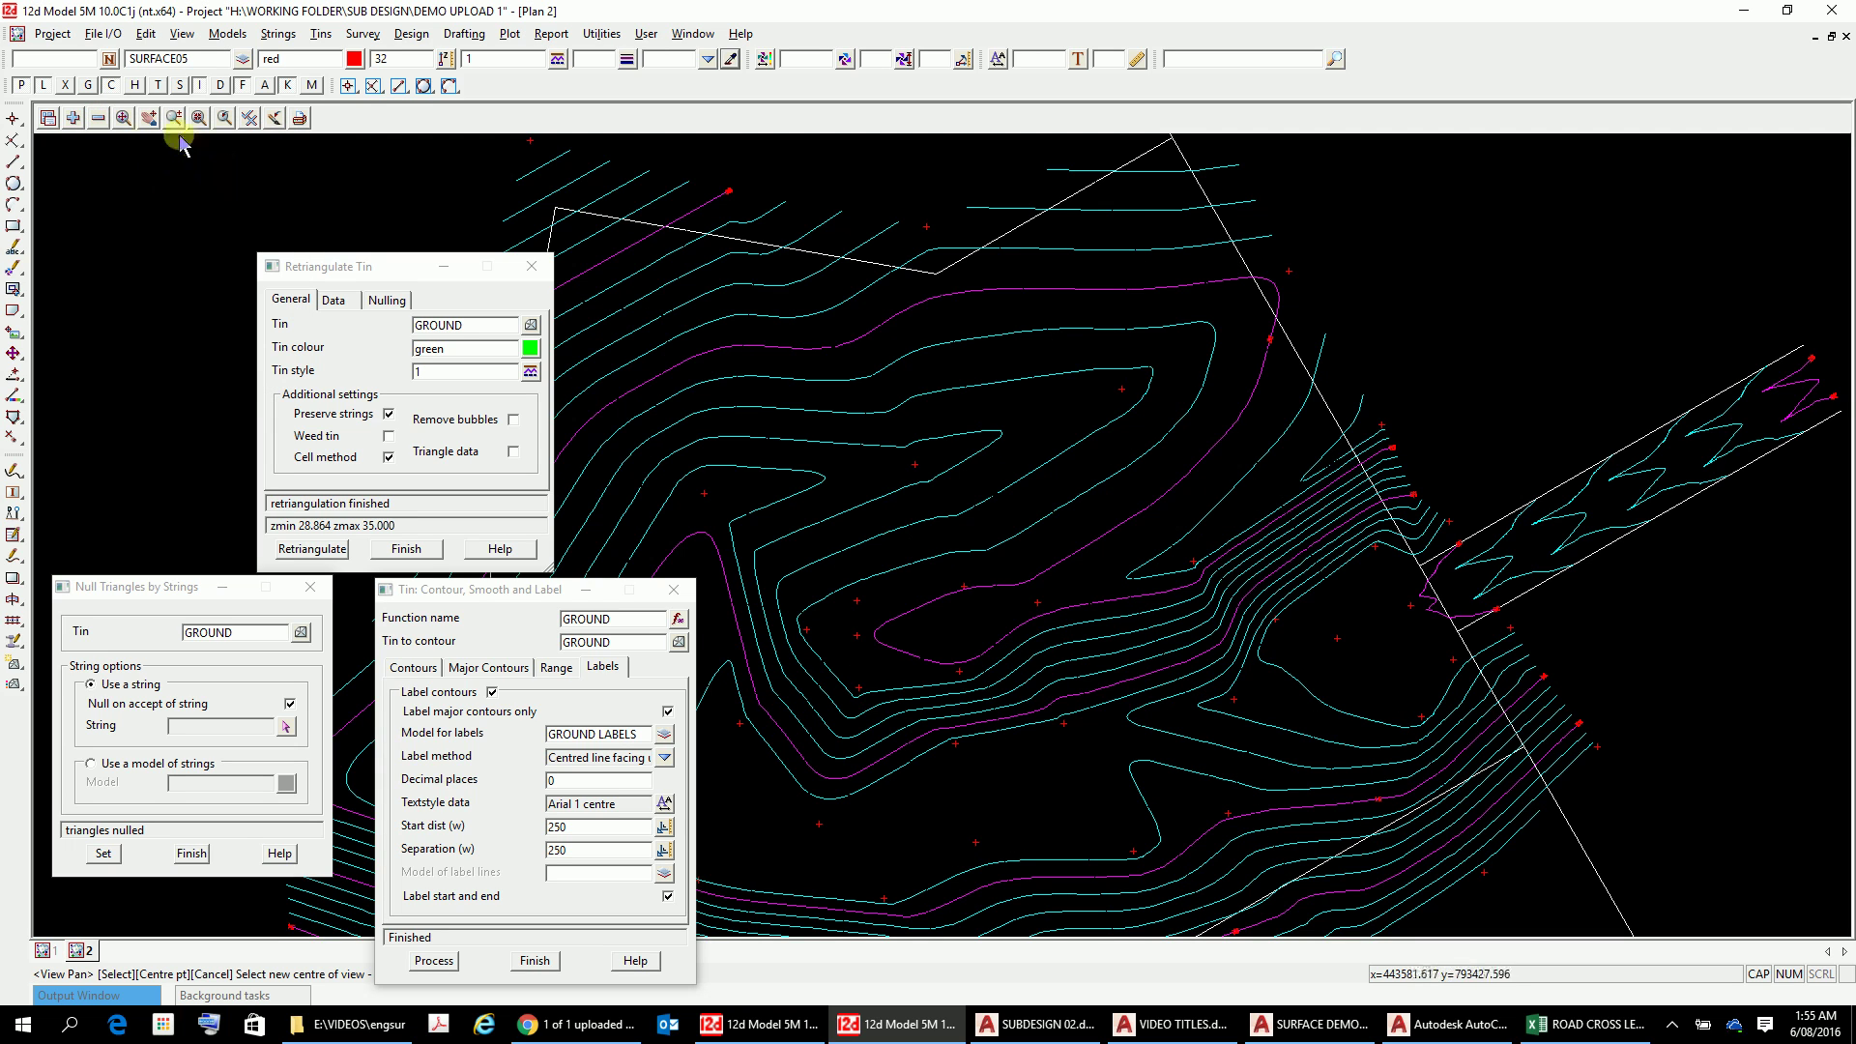
{"action": "left_click", "coordinate": [100, 120]}
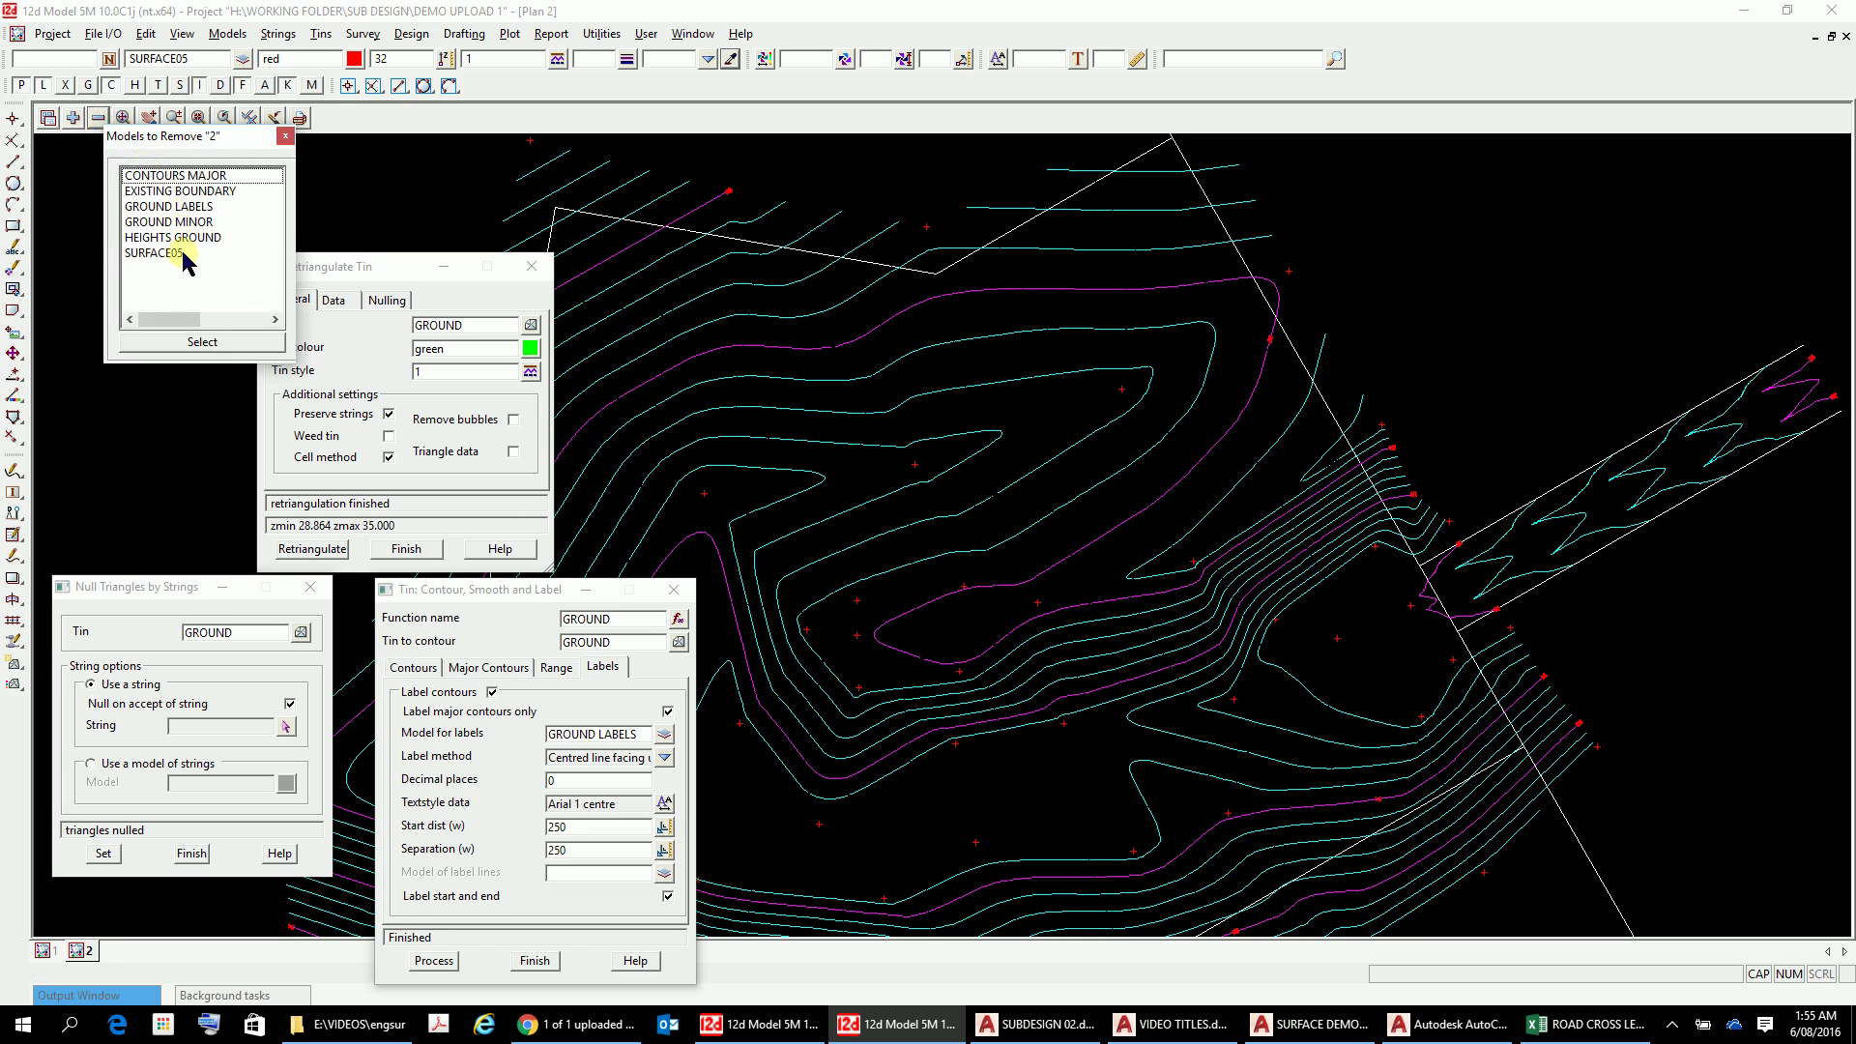
{"action": "left_click", "coordinate": [183, 192]}
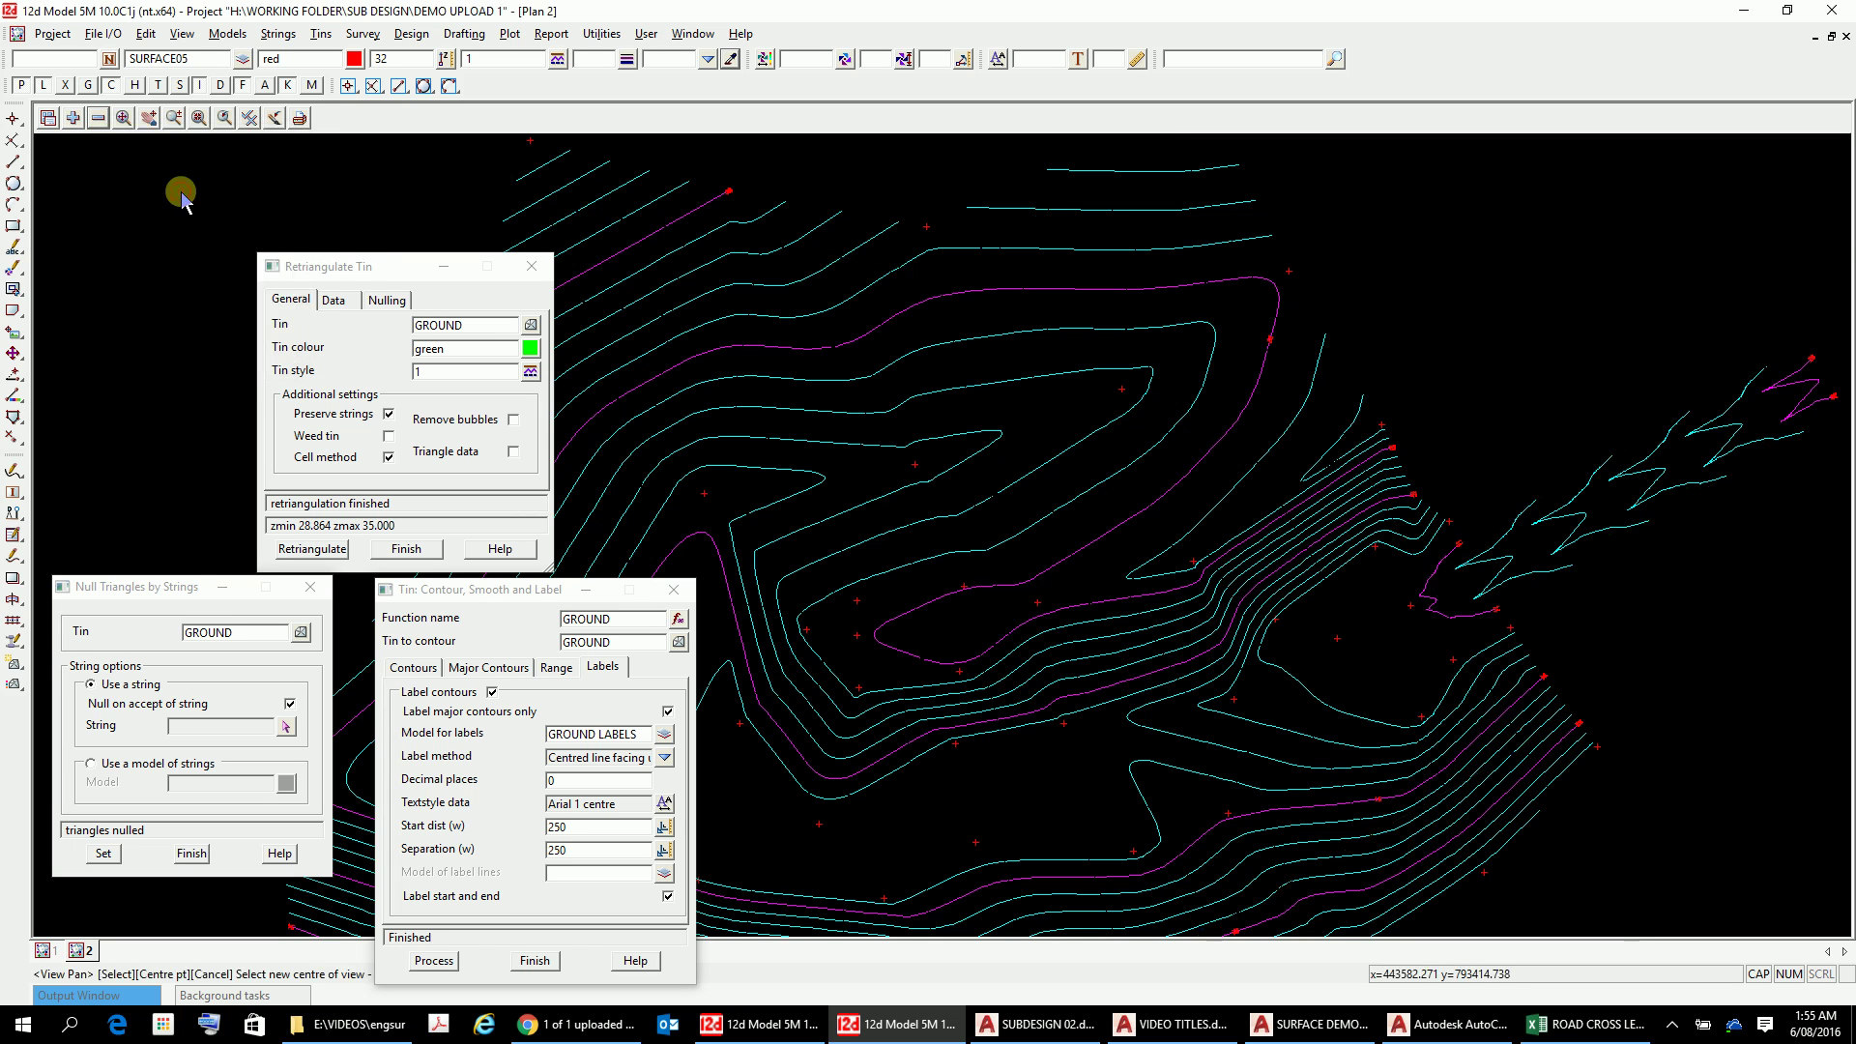
{"action": "left_click", "coordinate": [1188, 545]}
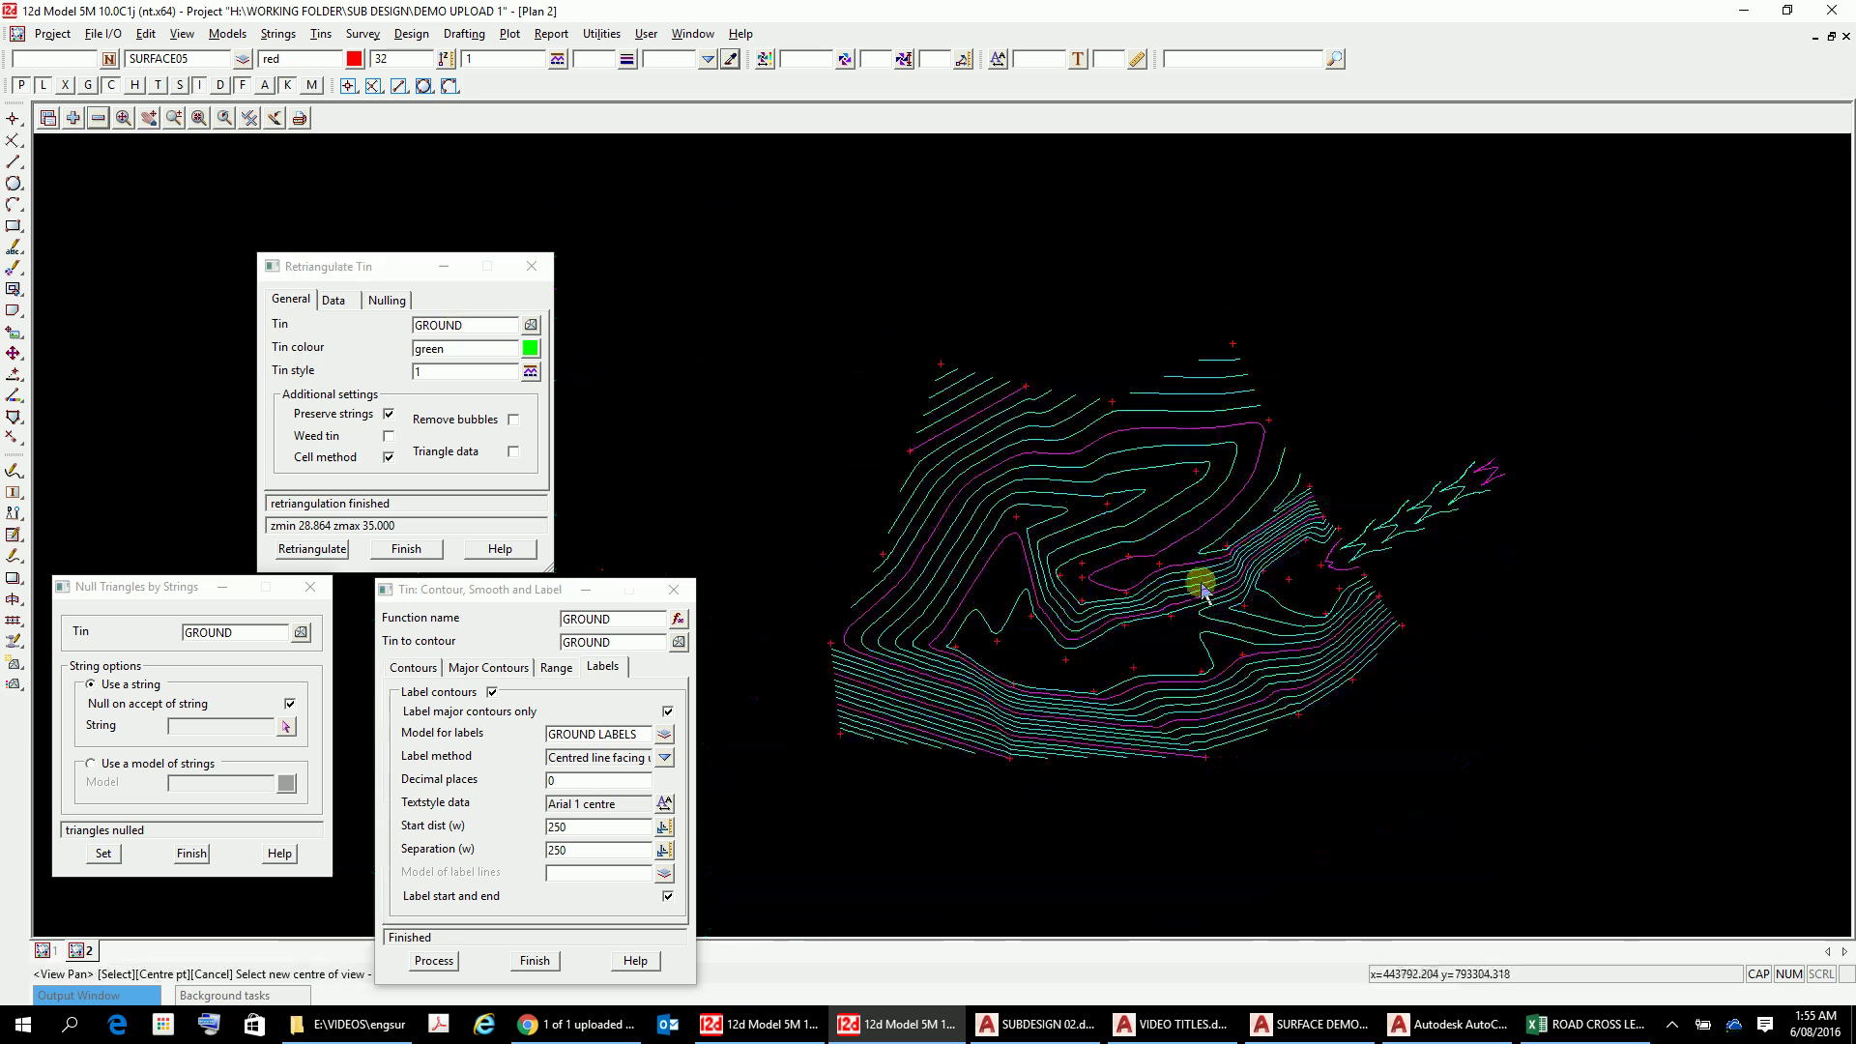
{"action": "left_click", "coordinate": [1083, 580]}
{"action": "scroll", "coordinate": [1083, 580], "scroll_direction": "down", "scroll_amount": 1}
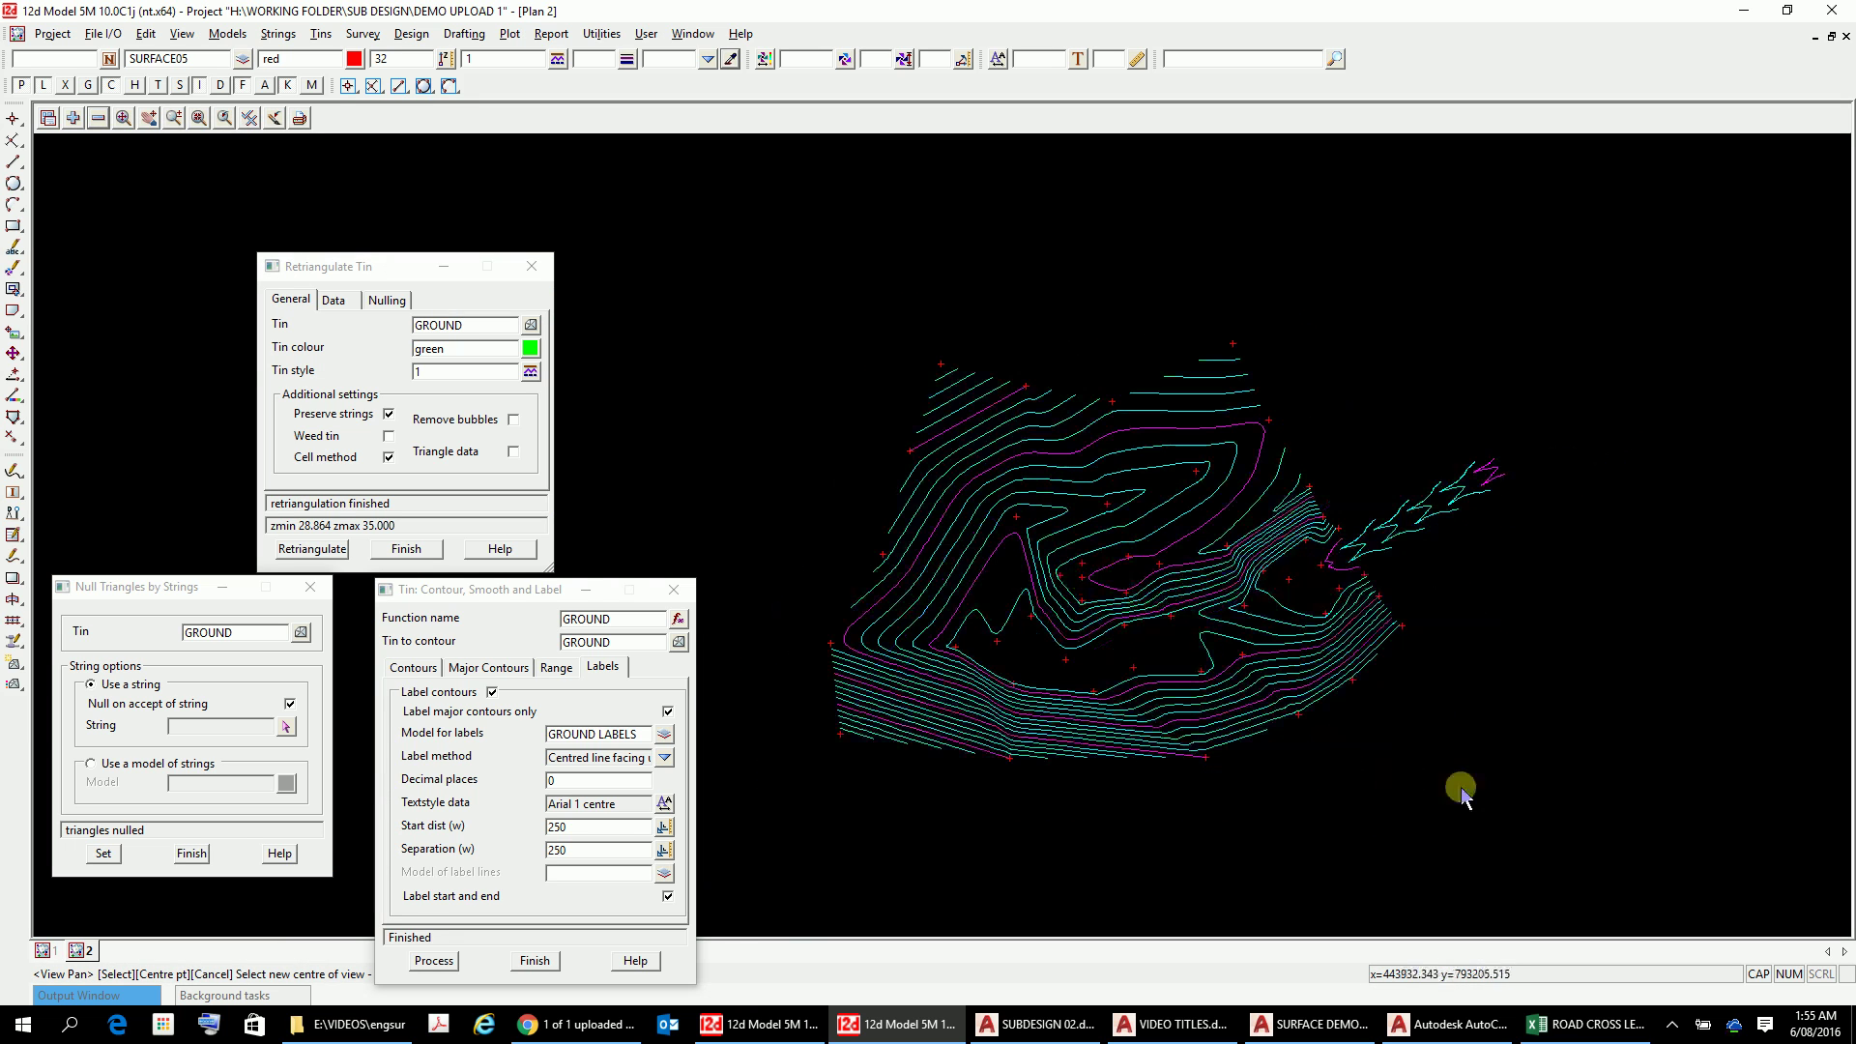